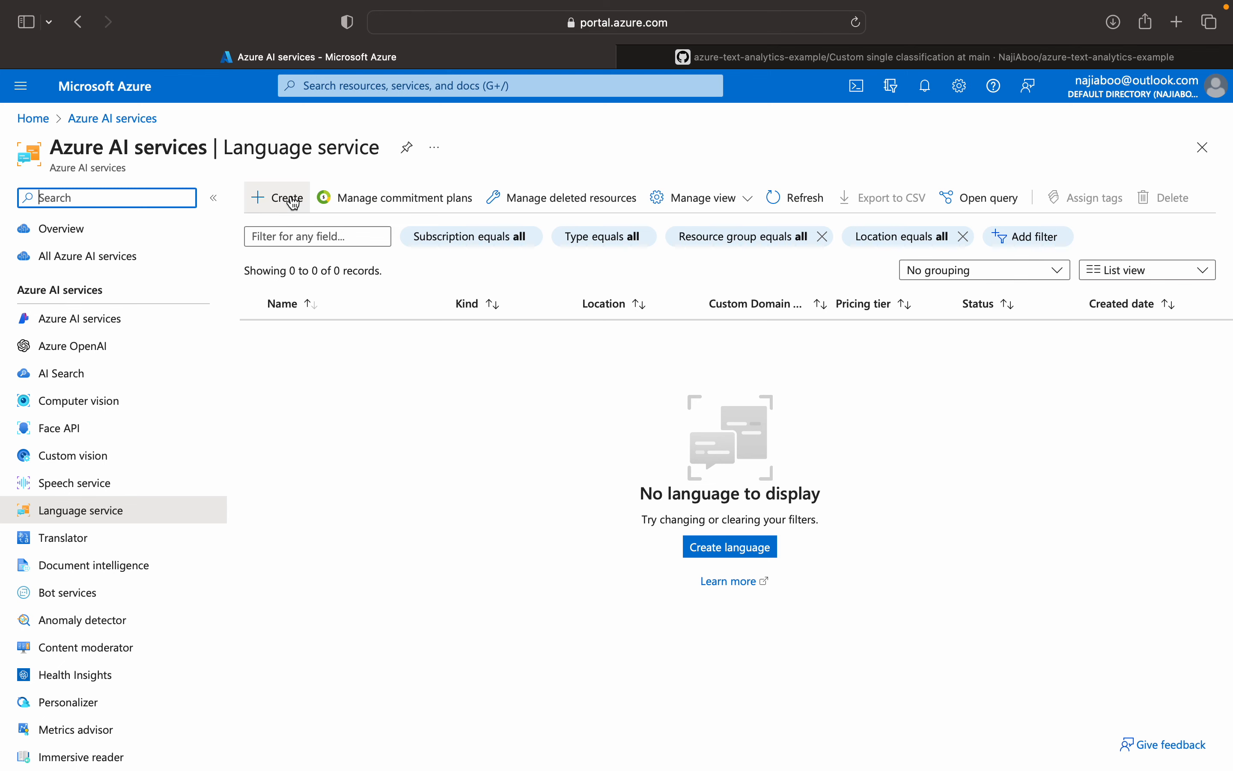
Start creating a Language service resource with the custom text classification and named entity recognition feature set selected.
{"action": "left_click", "coordinate": [45, 119]}
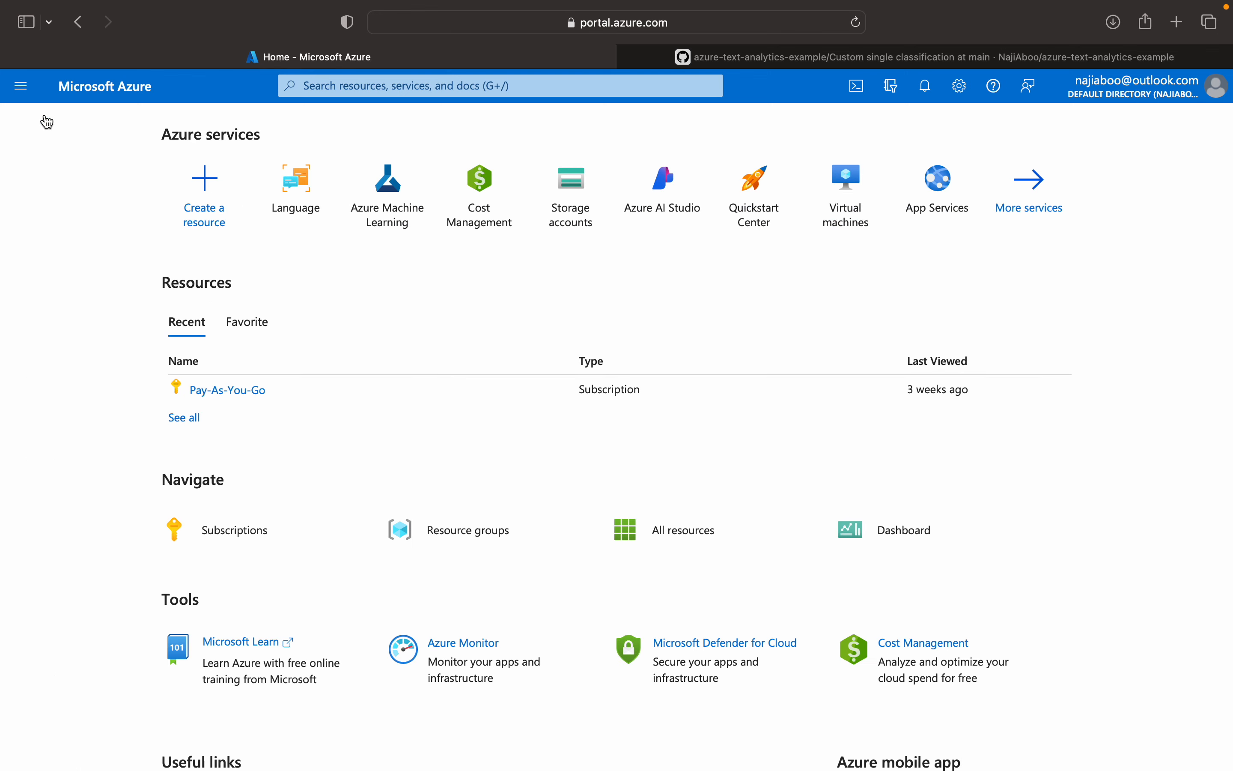
{"action": "left_click", "coordinate": [305, 175]}
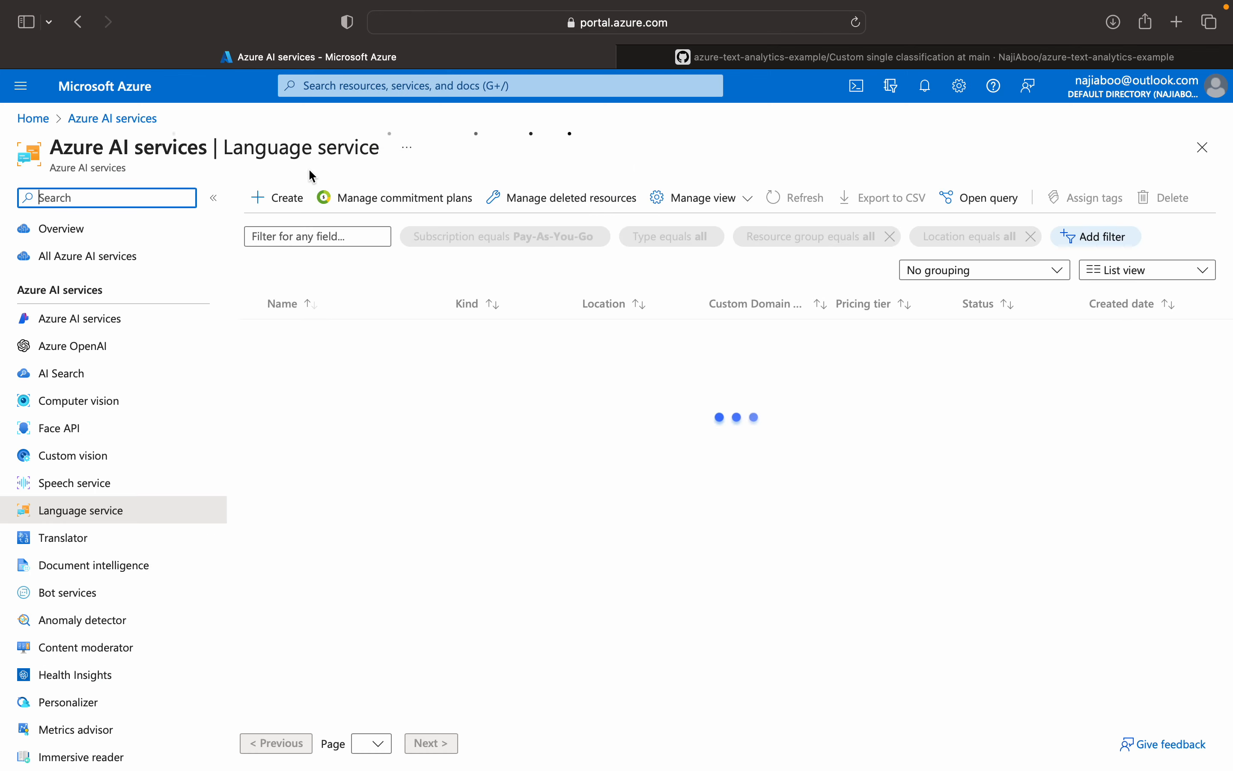
{"action": "left_click", "coordinate": [295, 203]}
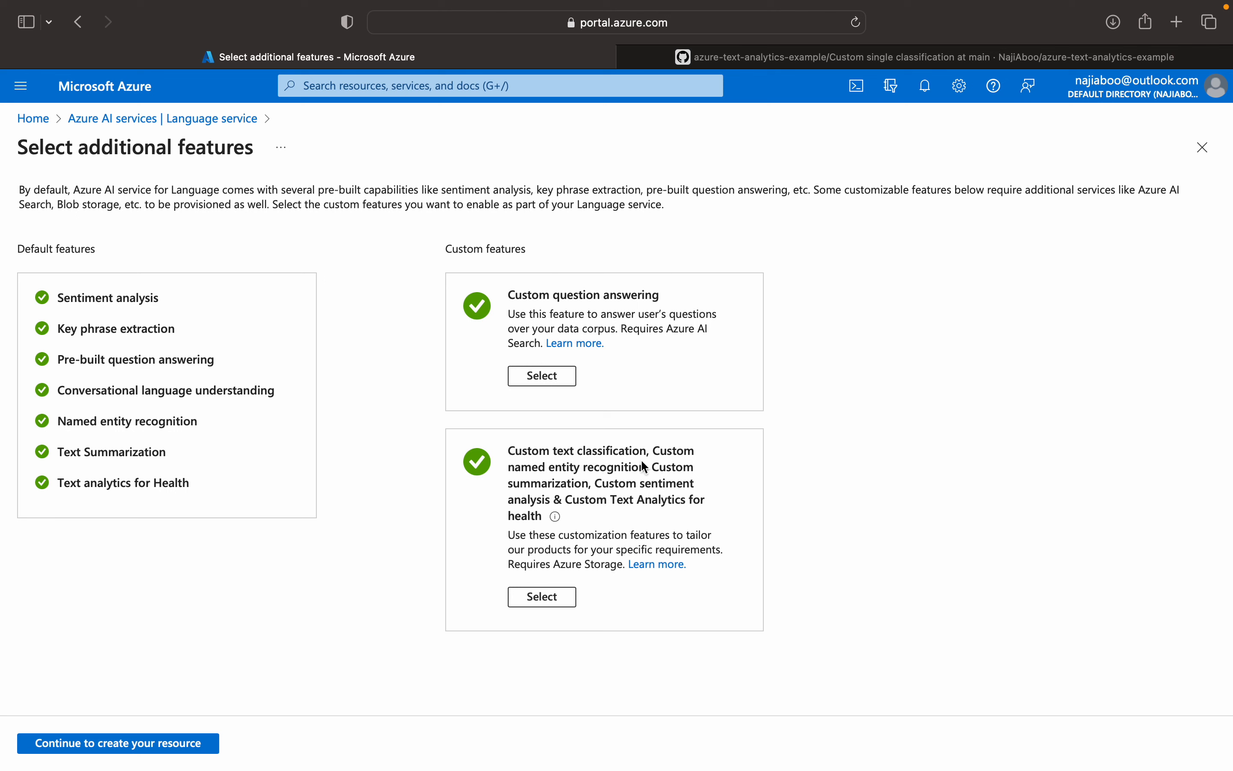
{"action": "left_click", "coordinate": [548, 600]}
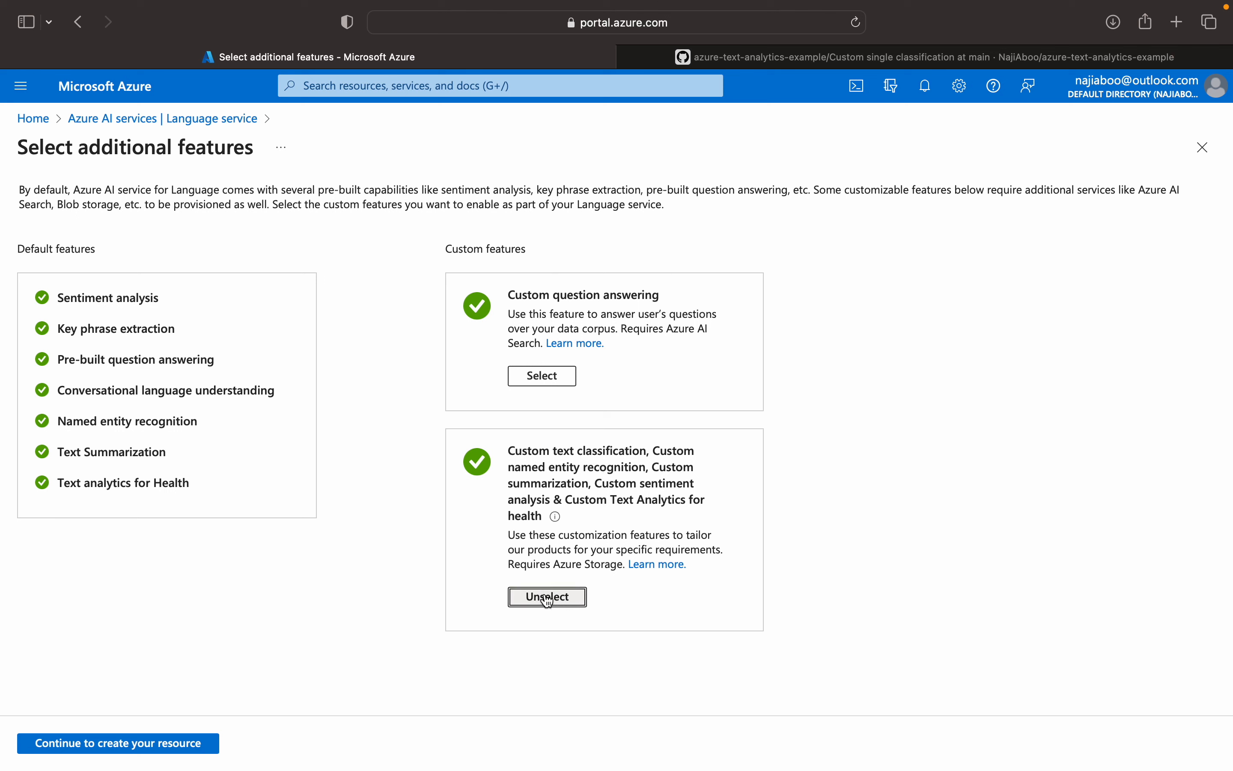
{"action": "left_click", "coordinate": [163, 745]}
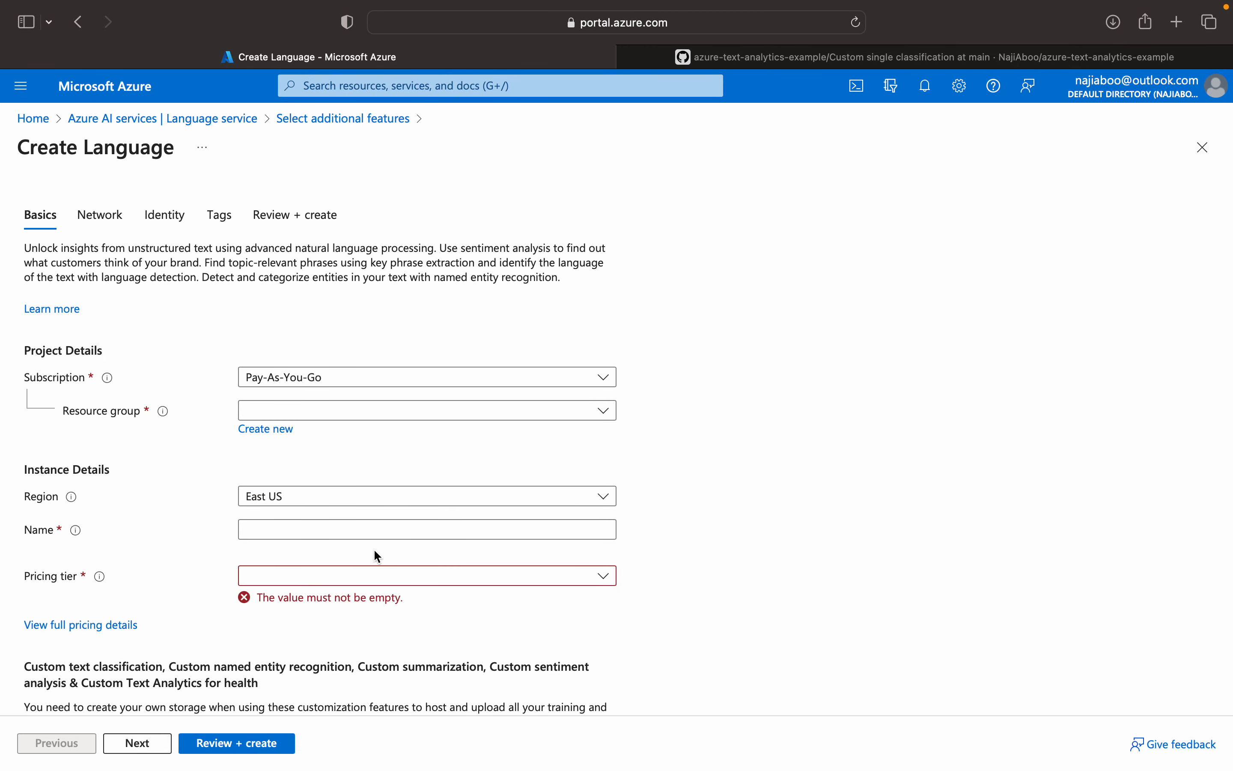
Create a new resource group named train_custom for the Language resource.
{"action": "left_click", "coordinate": [407, 417]}
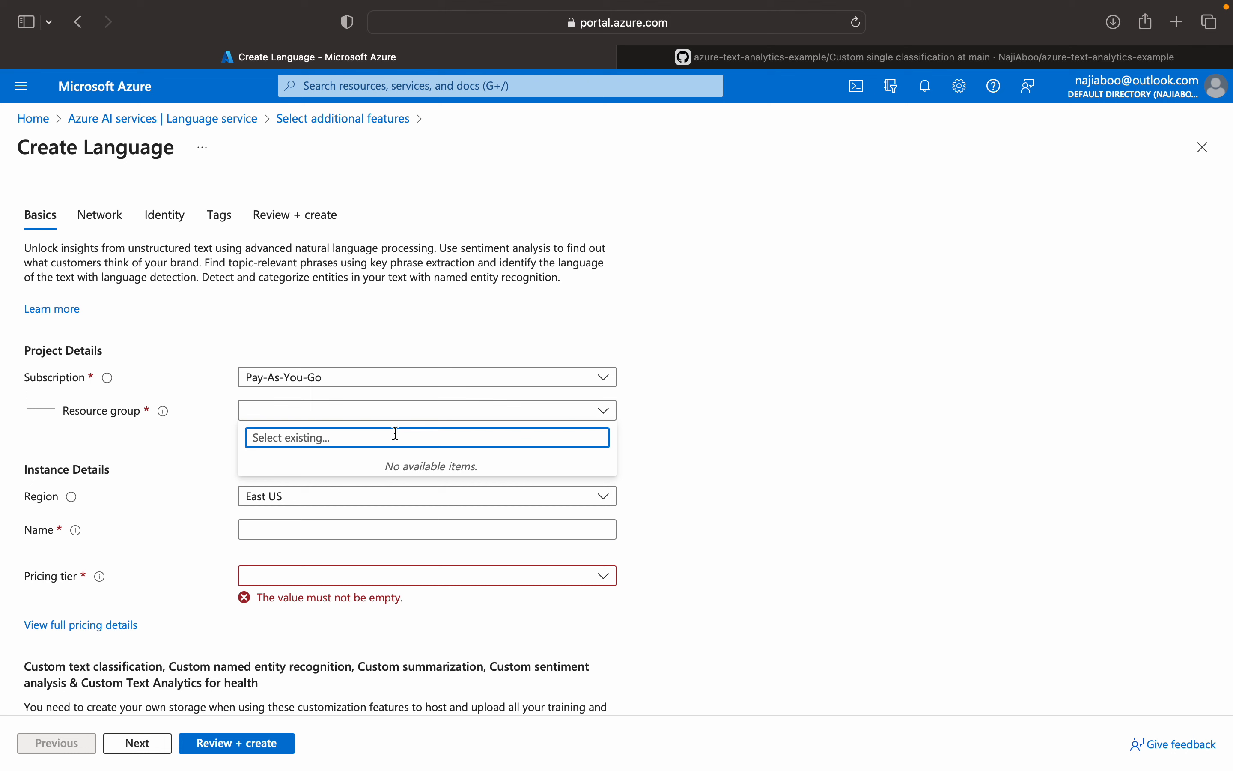
{"action": "left_click", "coordinate": [701, 446]}
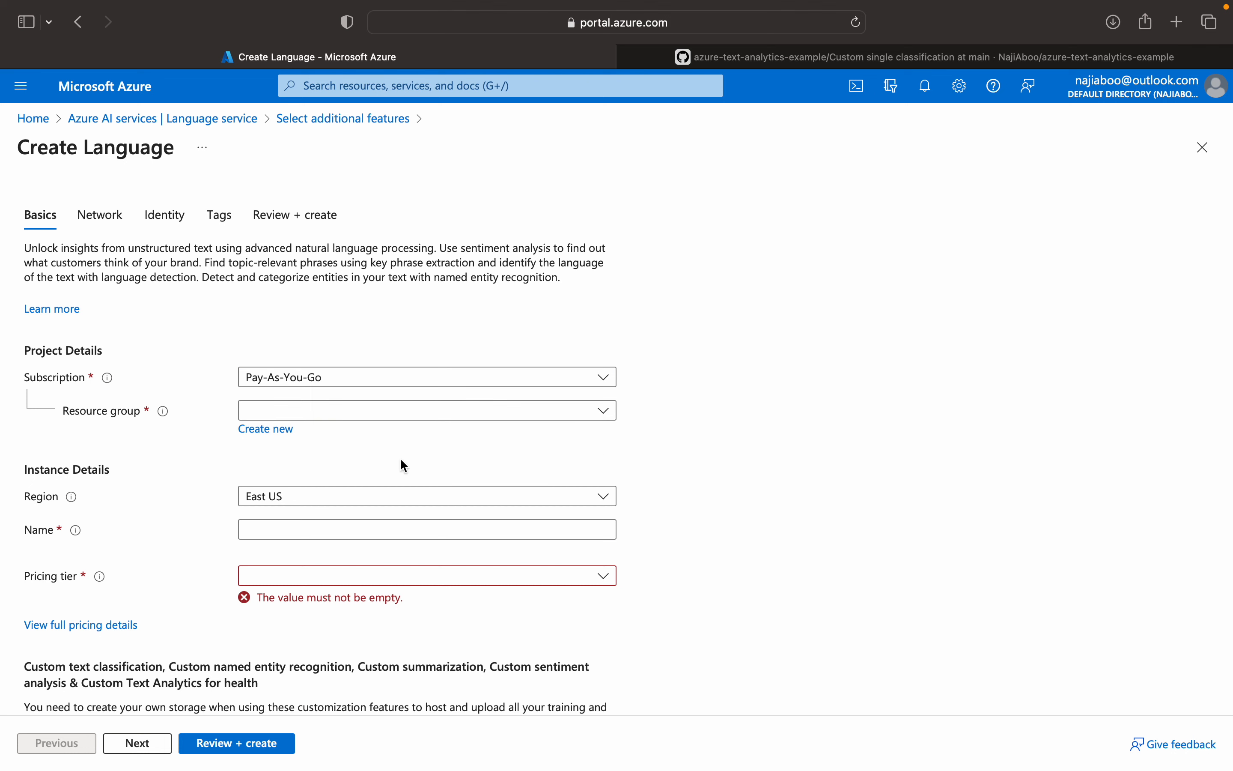
{"action": "left_click", "coordinate": [257, 429]}
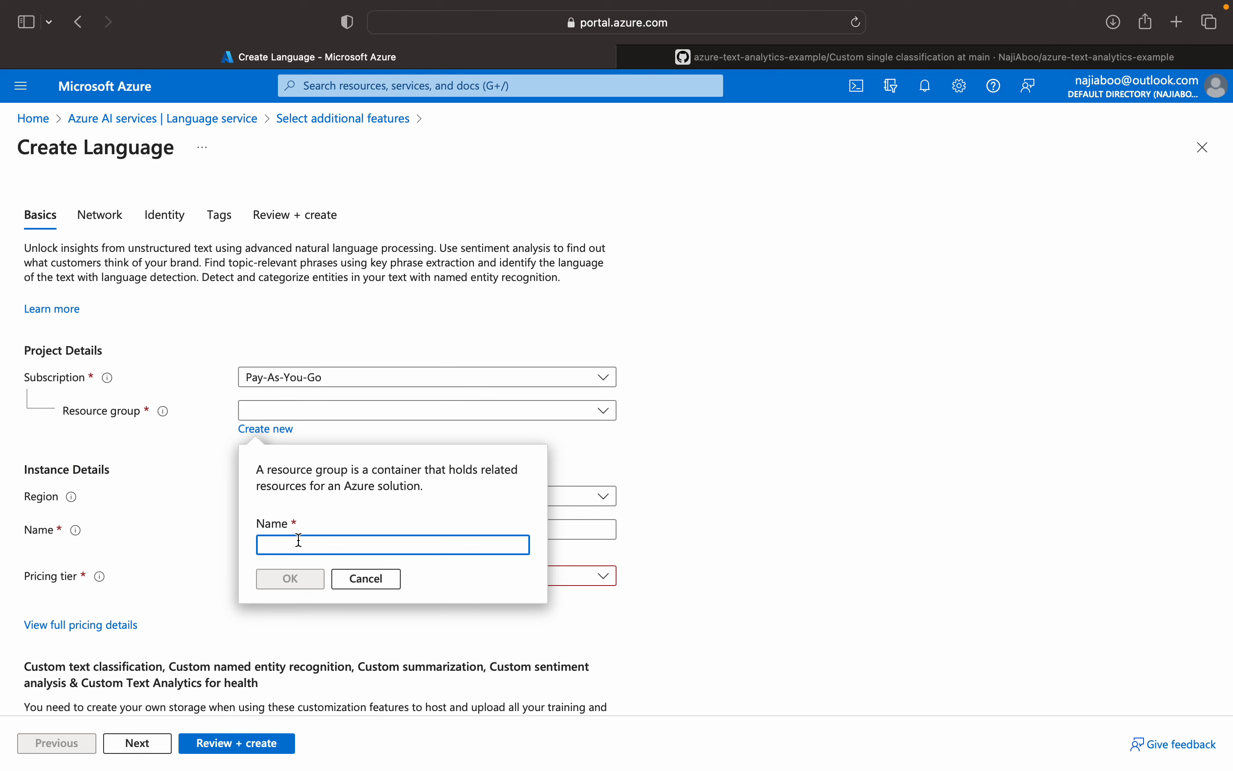
{"action": "type", "text": "train"}
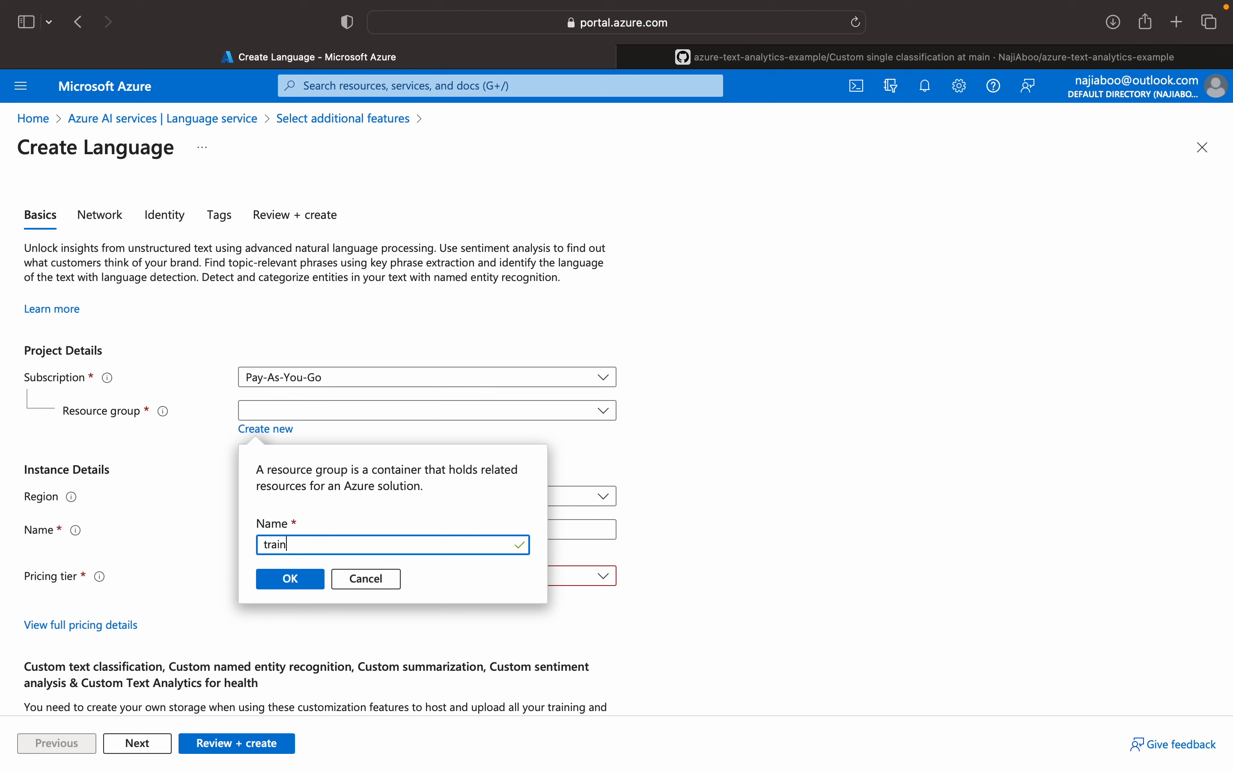
{"action": "type", "text": "_custom"}
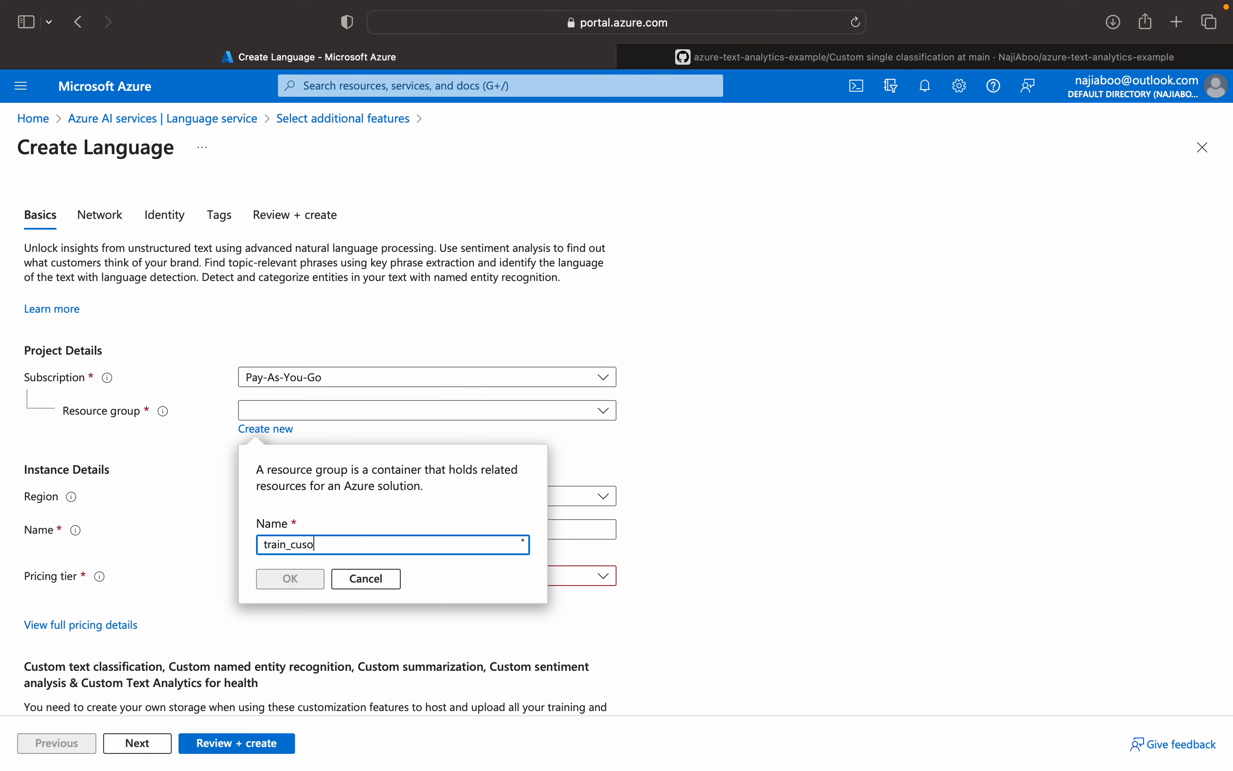
{"action": "left_click", "coordinate": [276, 582]}
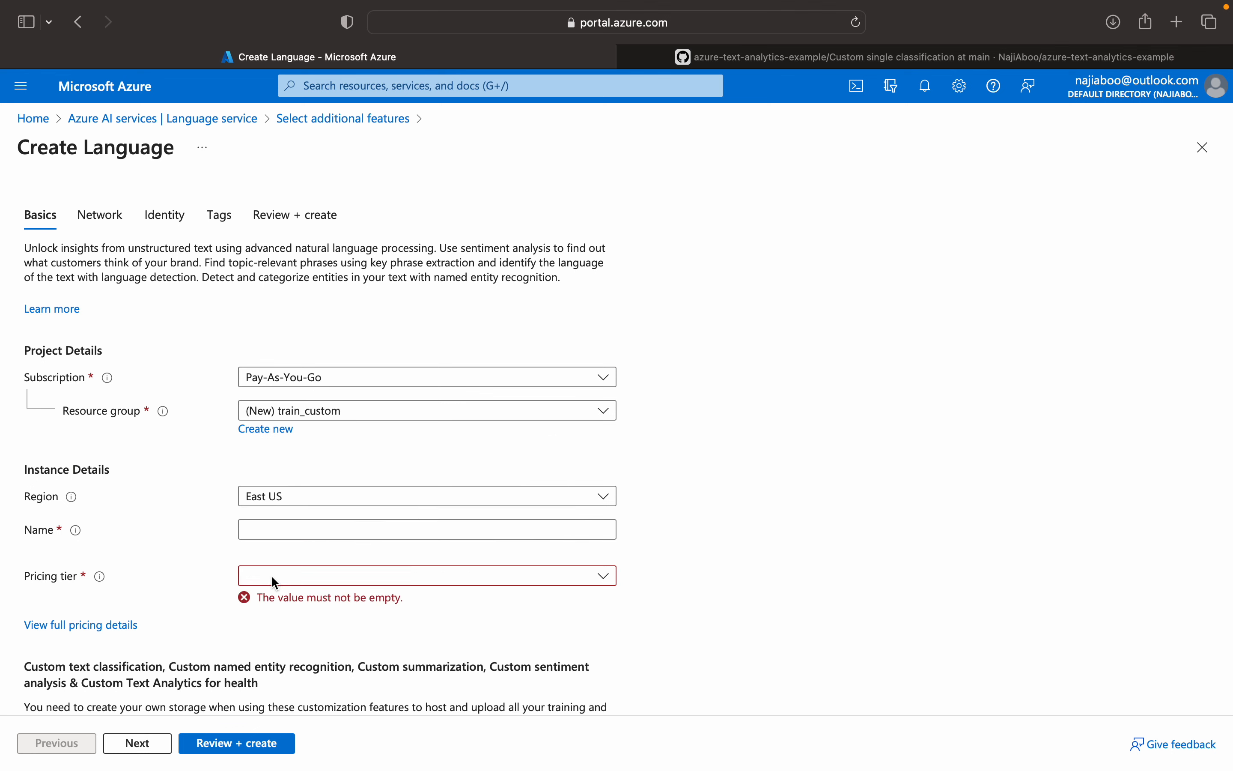
Try naming the Language resource train_custom_language, then train_custom_language_nm.
{"action": "left_click", "coordinate": [332, 531]}
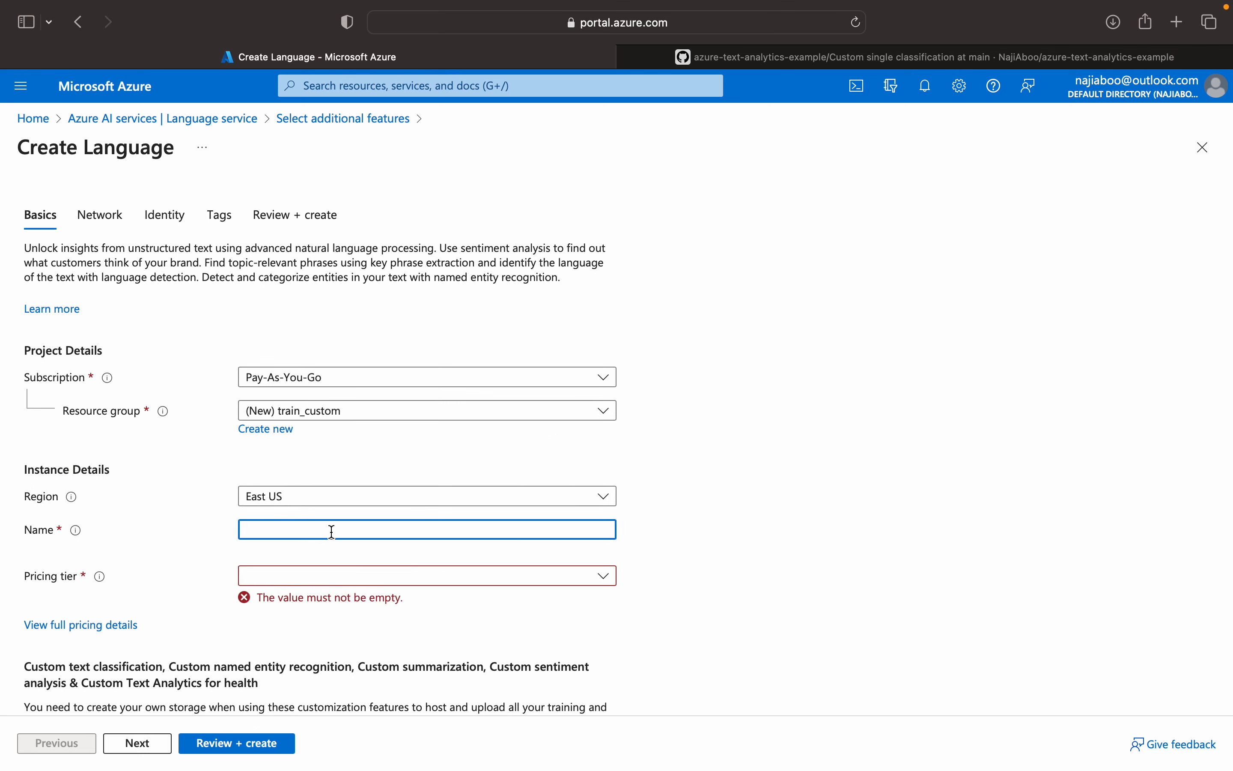
{"action": "type", "text": "train_custom_language"}
{"action": "left_click", "coordinate": [381, 584]}
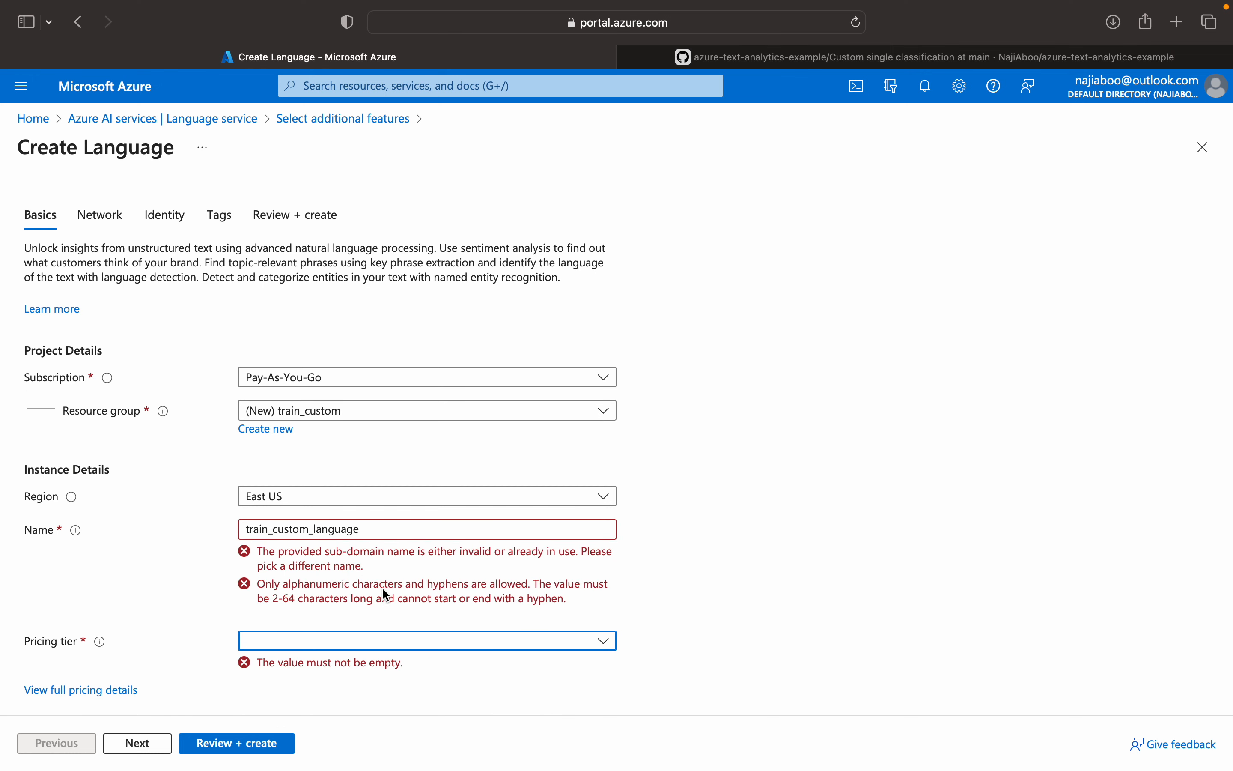
{"action": "left_click", "coordinate": [414, 536]}
{"action": "type", "text": "_nm"}
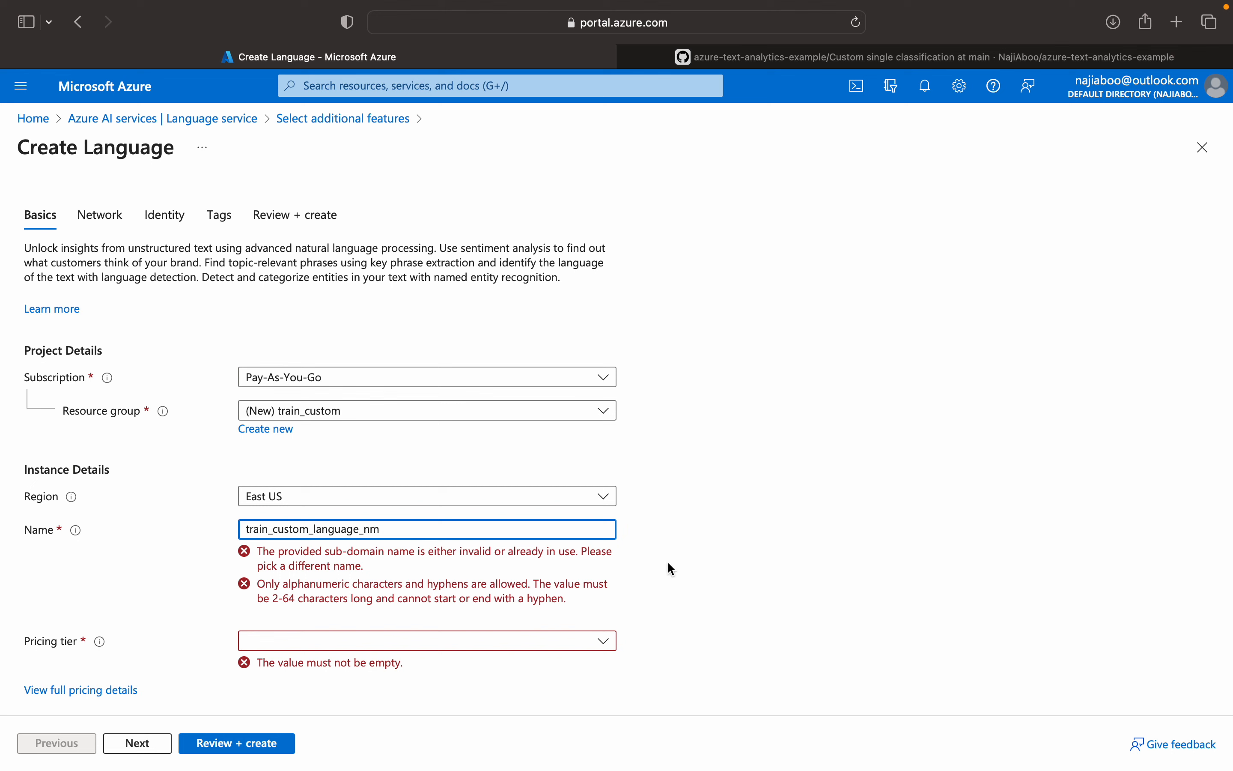
{"action": "left_click", "coordinate": [698, 570]}
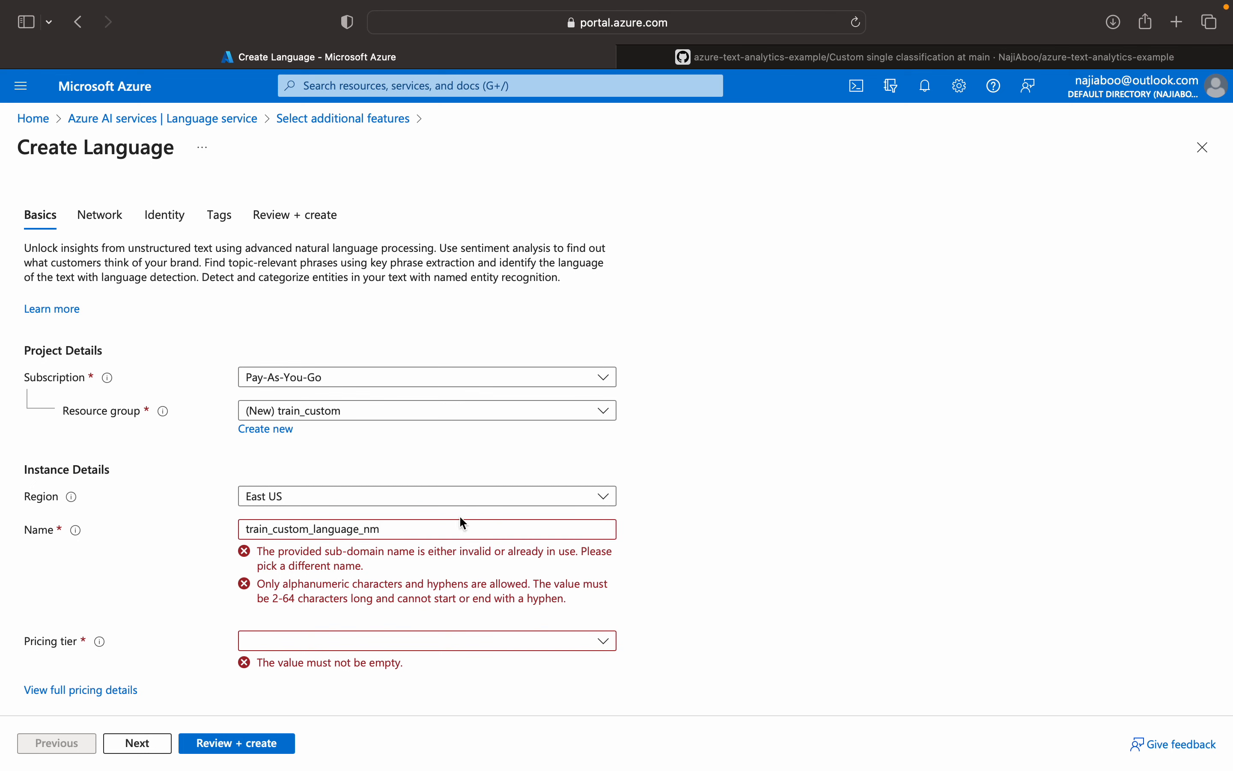
Name the Language resource trainlanguage and set its pricing tier to Free F0 (5K Transactions per 30 days).
{"action": "double_click", "coordinate": [423, 519]}
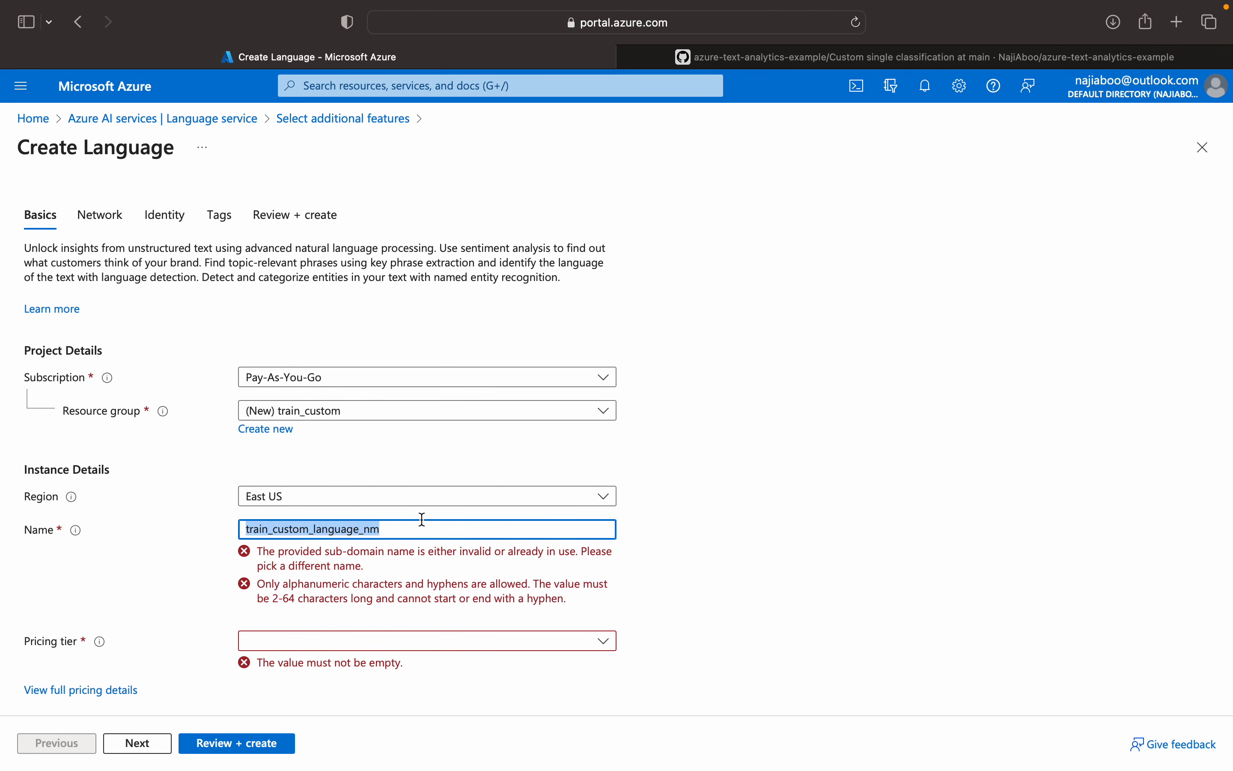
{"action": "type", "text": "trainlanguage"}
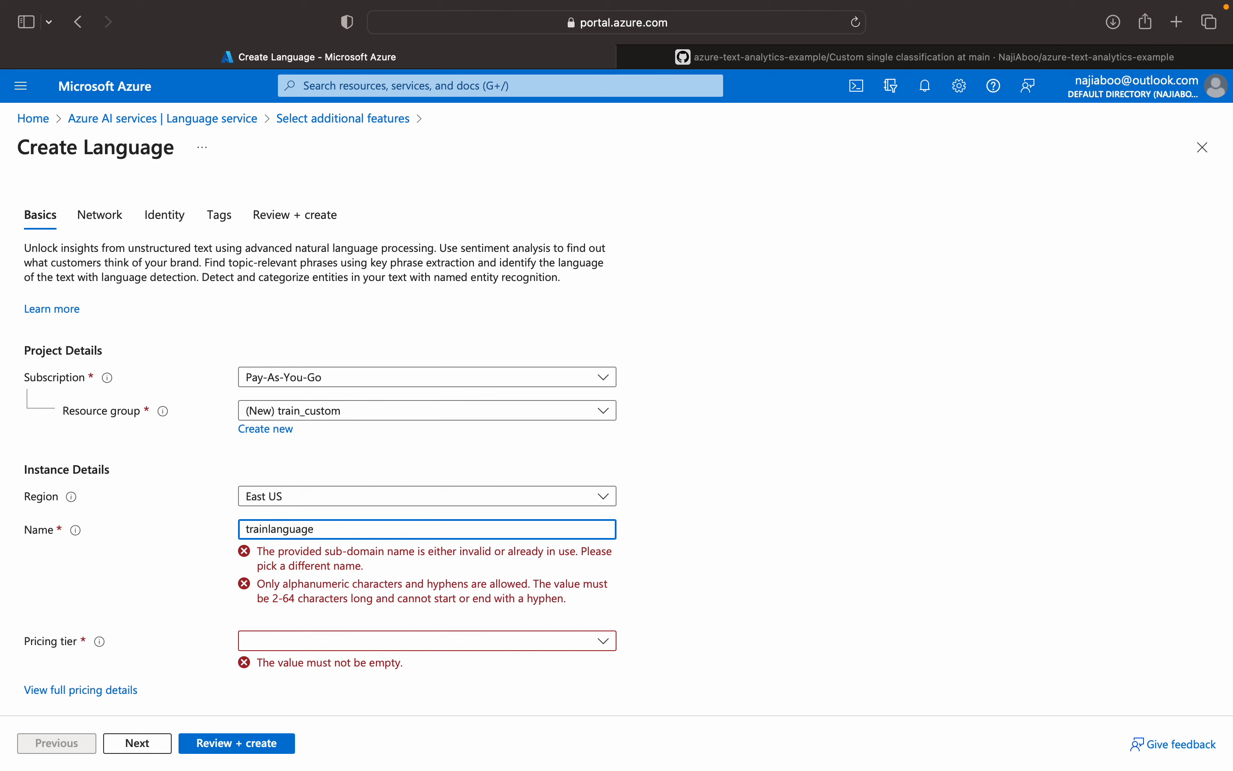
{"action": "left_click", "coordinate": [714, 565]}
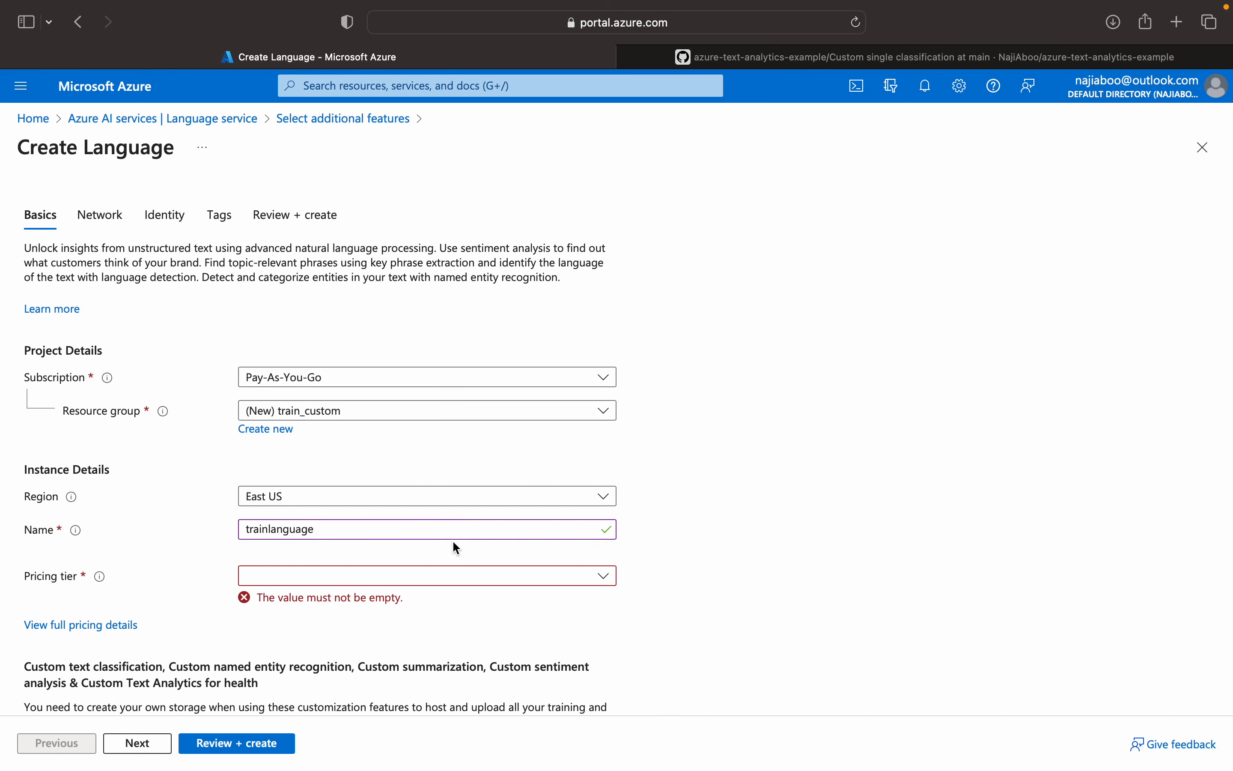
{"action": "left_click", "coordinate": [457, 576]}
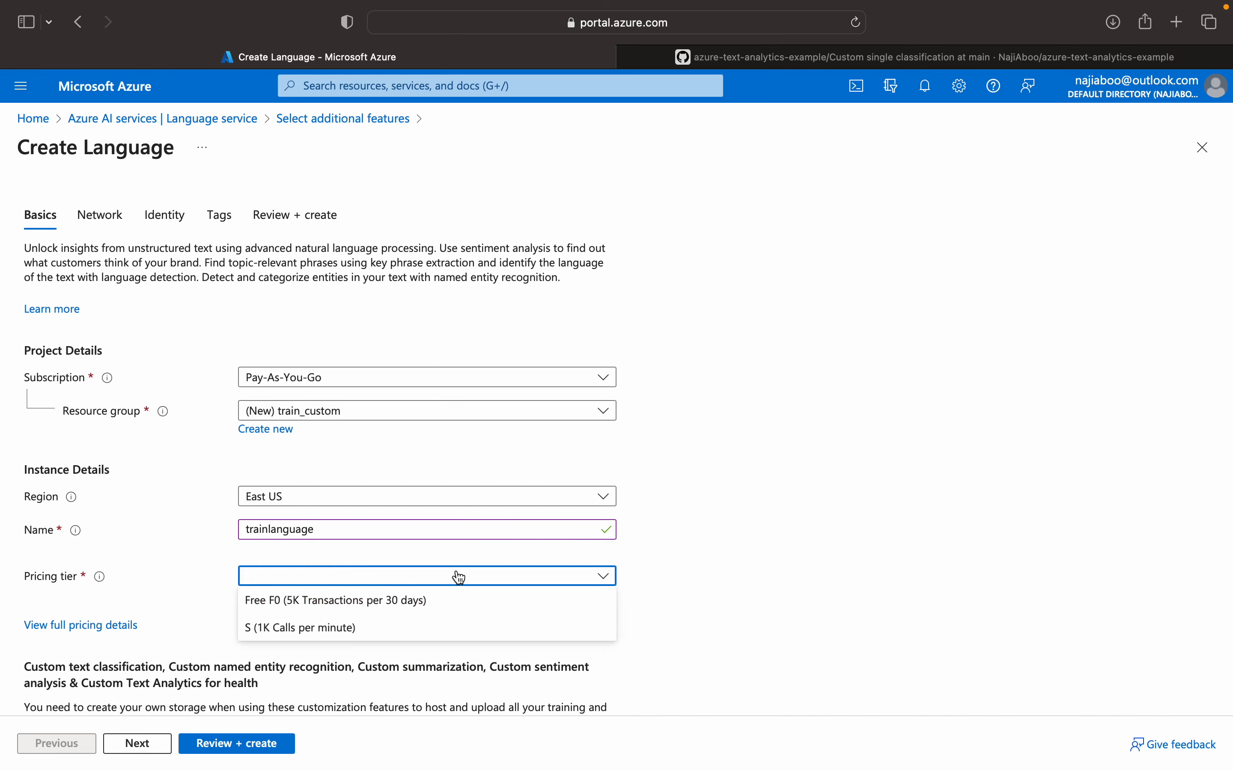
{"action": "left_click", "coordinate": [448, 600]}
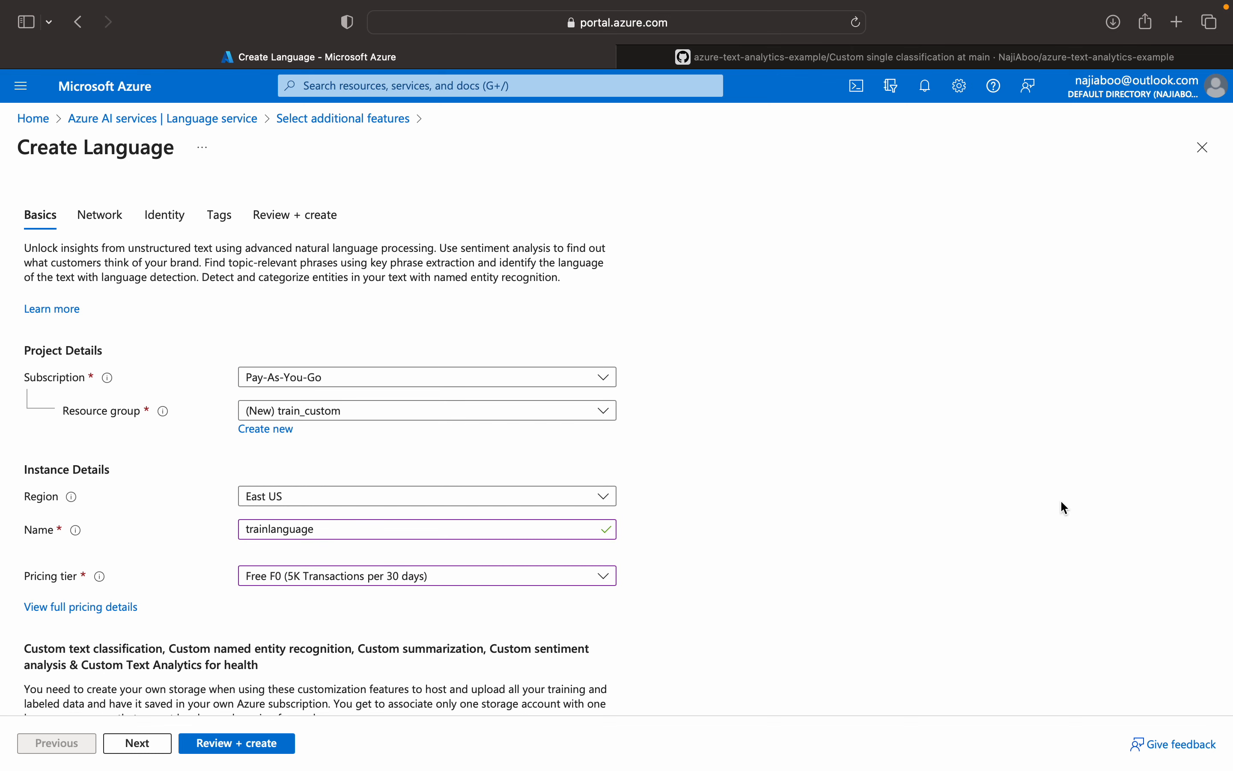
Choose a new storage account for the resource and try naming it train_storage.
{"action": "scroll", "coordinate": [1061, 502], "scroll_direction": "down", "scroll_amount": 7}
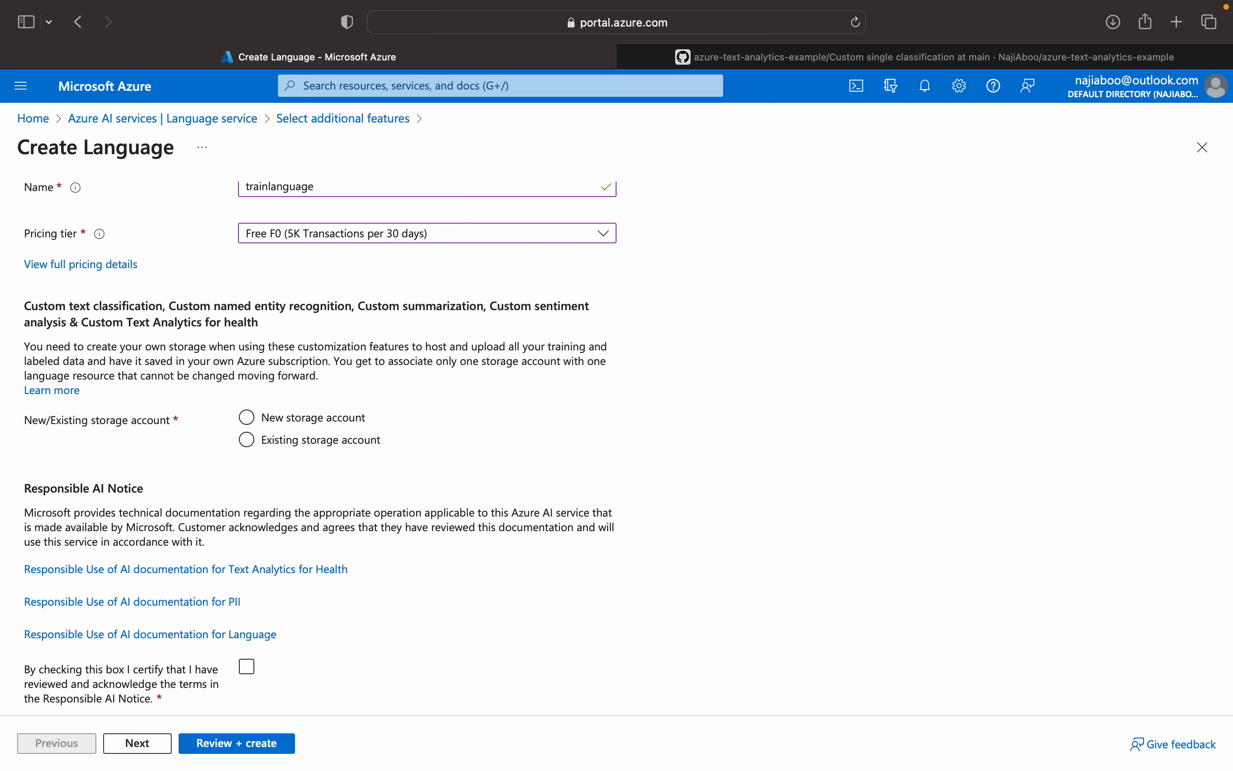
{"action": "left_click", "coordinate": [342, 436]}
{"action": "left_click", "coordinate": [343, 425]}
{"action": "left_click", "coordinate": [322, 471]}
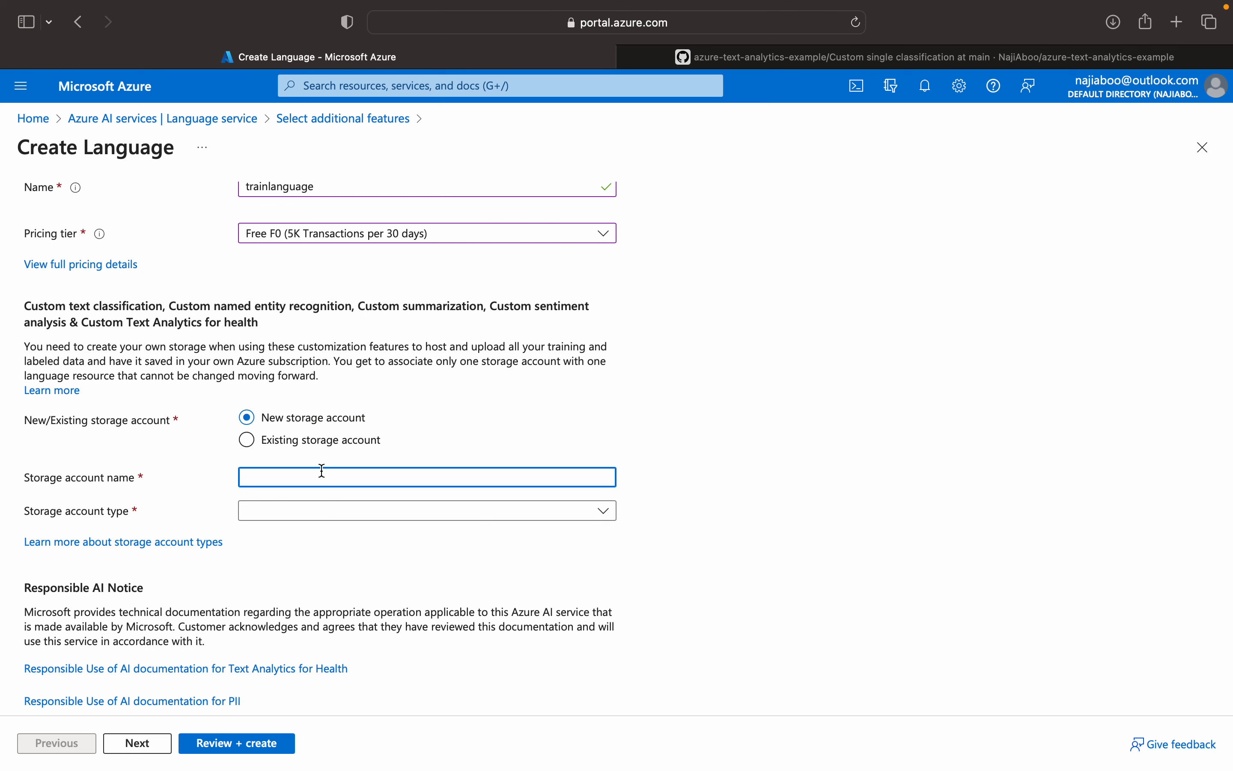
{"action": "type", "text": "train_storage"}
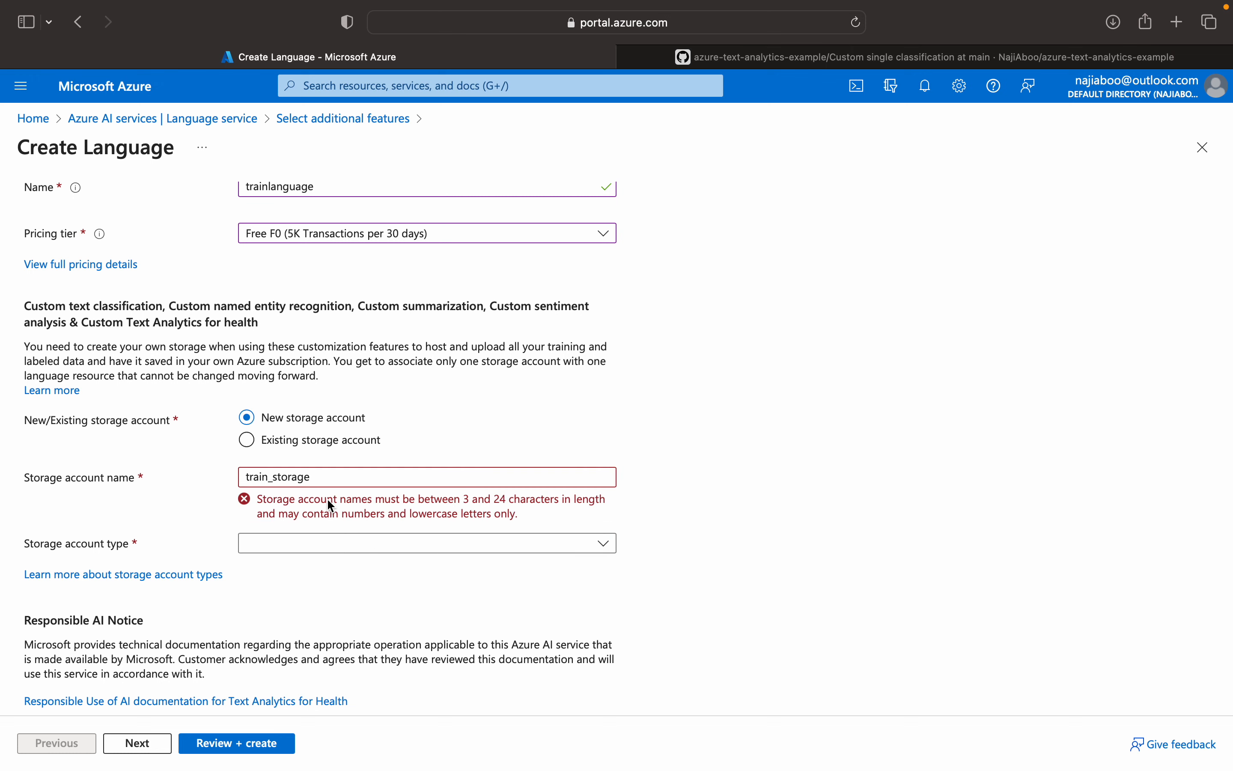
Replace the storage account name with trainstorage and set the account type to Standard ZRS.
{"action": "double_click", "coordinate": [348, 484]}
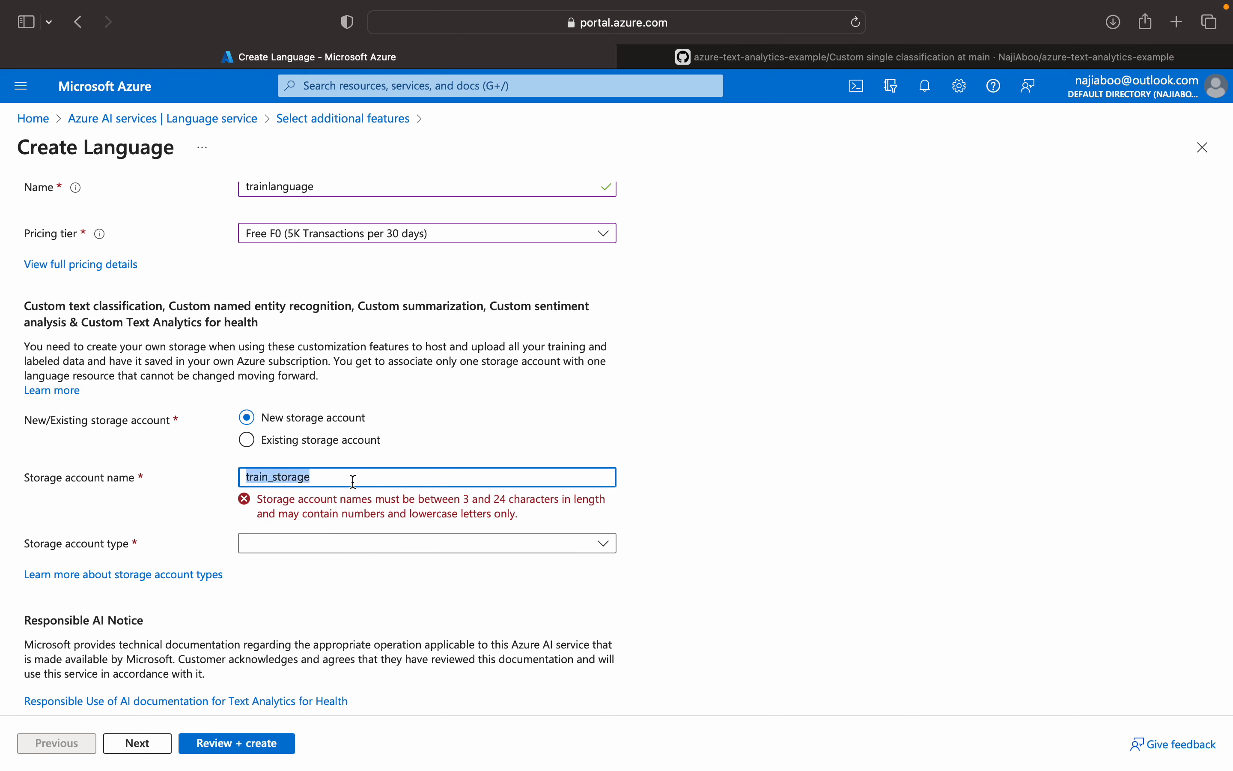
{"action": "type", "text": "traubst"}
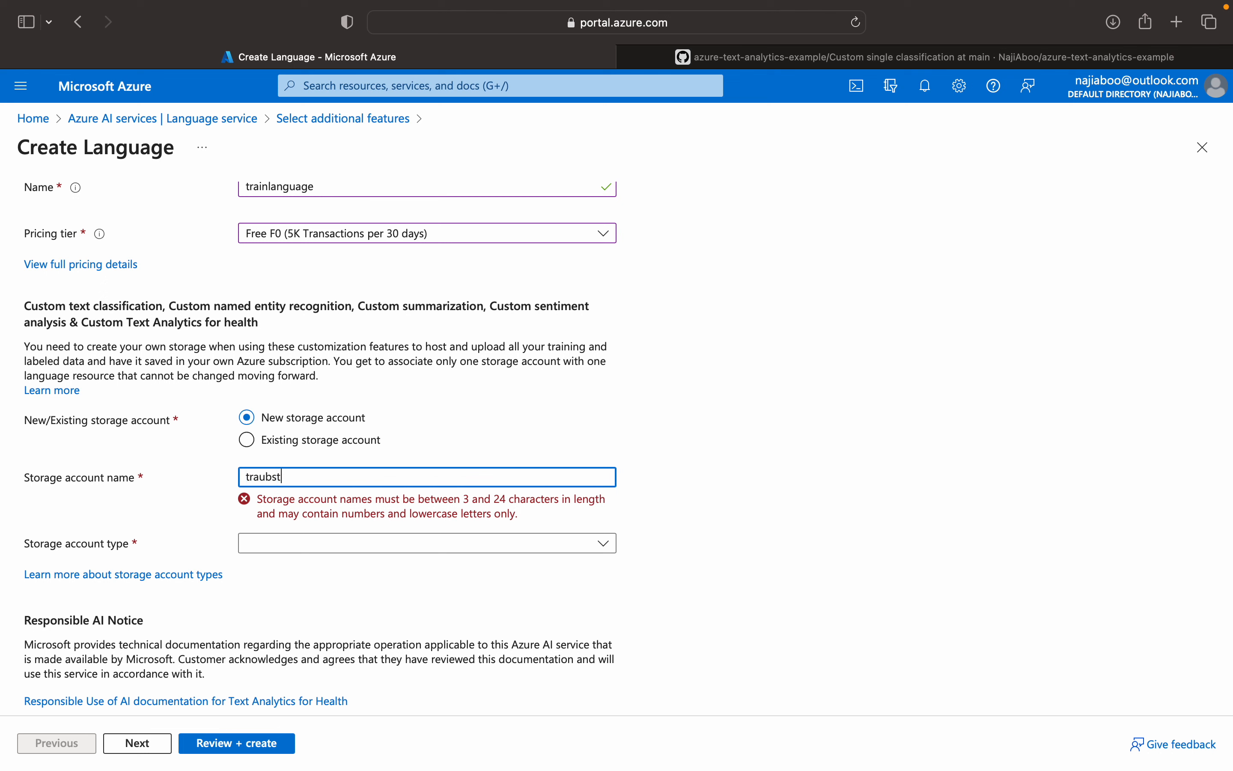
{"action": "key", "text": "BackSpace"}
{"action": "key", "text": "BackSpace"}
{"action": "key", "text": "BackSpace"}
{"action": "key", "text": "BackSpace"}
{"action": "type", "text": "instorage"}
{"action": "key", "text": "Tab"}
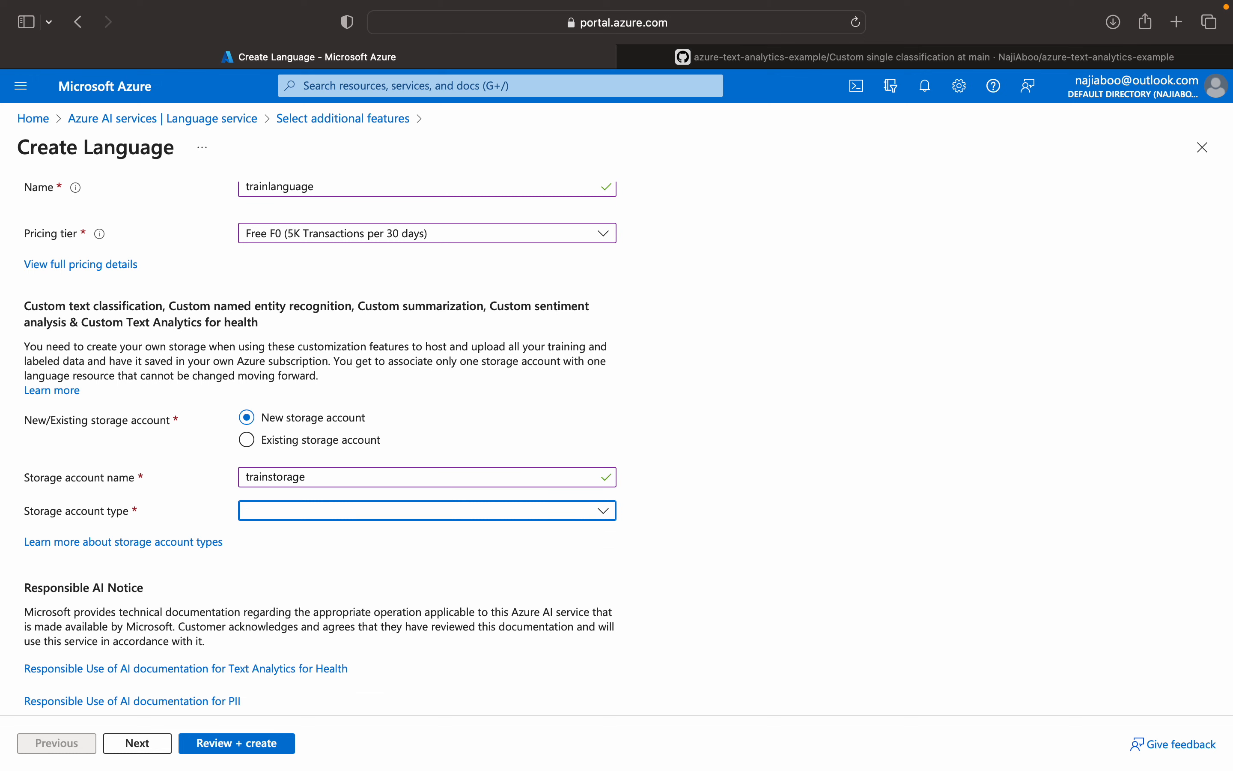
{"action": "left_click", "coordinate": [386, 519]}
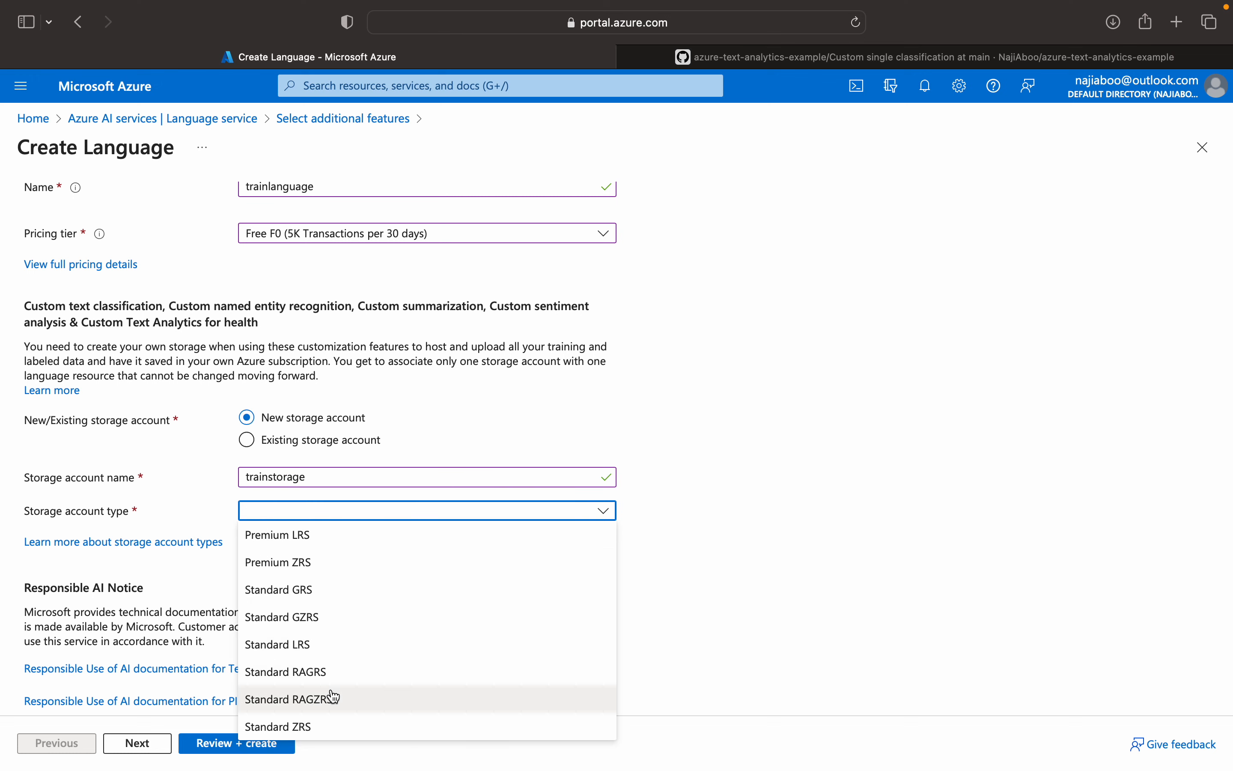
{"action": "left_click", "coordinate": [330, 729]}
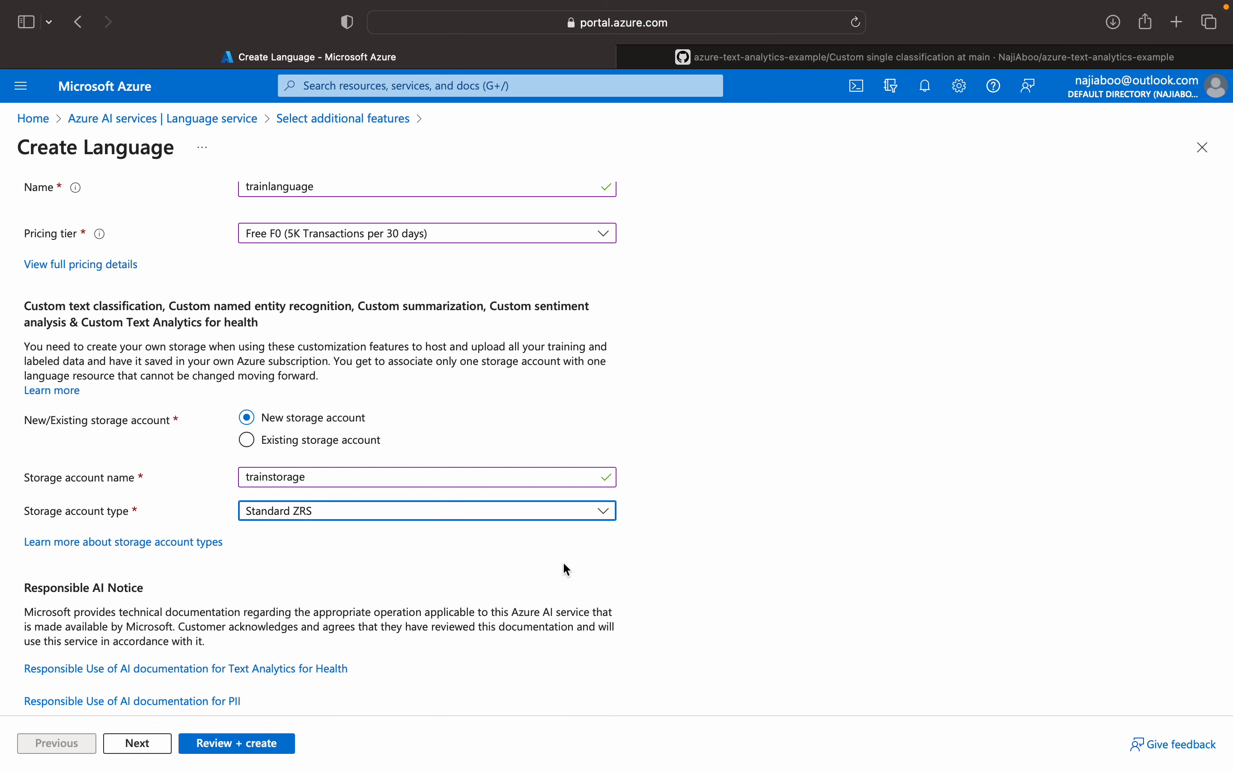
Acknowledge the Responsible AI Notice terms and submit the Language resource configuration for review.
{"action": "scroll", "coordinate": [806, 524], "scroll_direction": "down", "scroll_amount": 5}
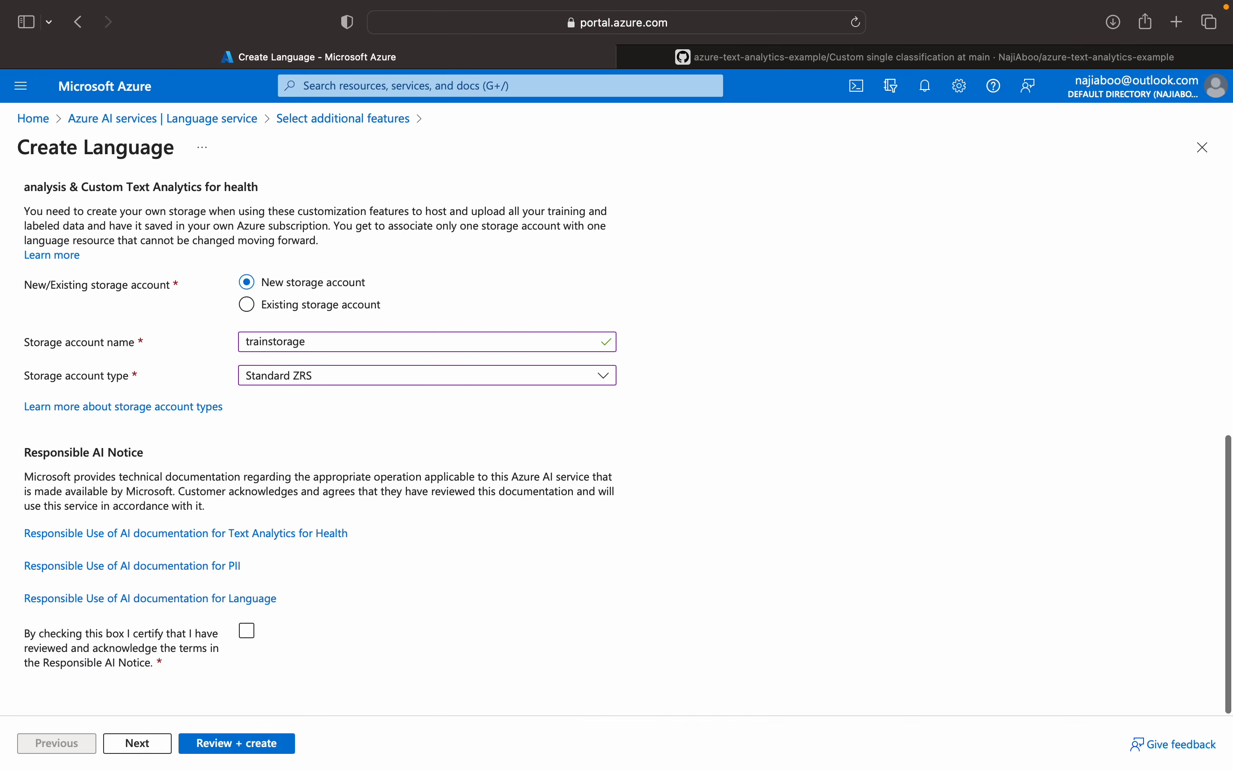
{"action": "left_click", "coordinate": [247, 632]}
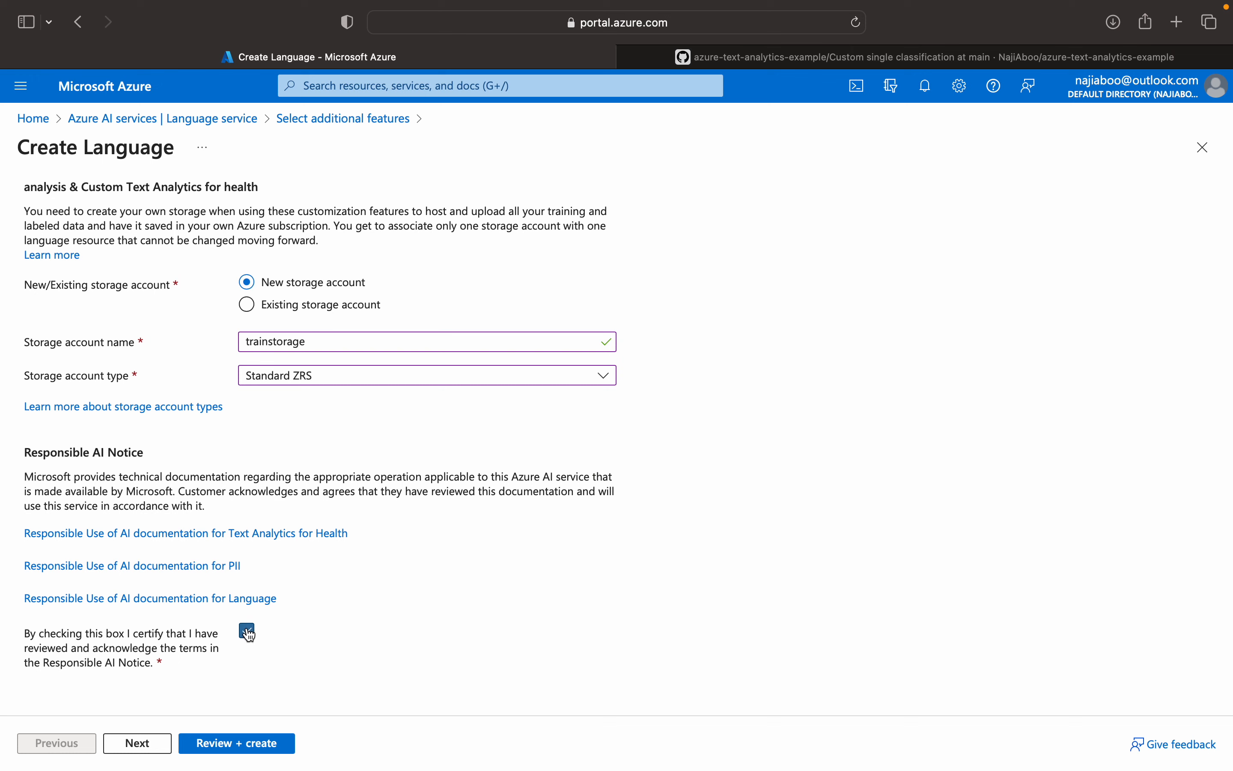
{"action": "left_click", "coordinate": [247, 744]}
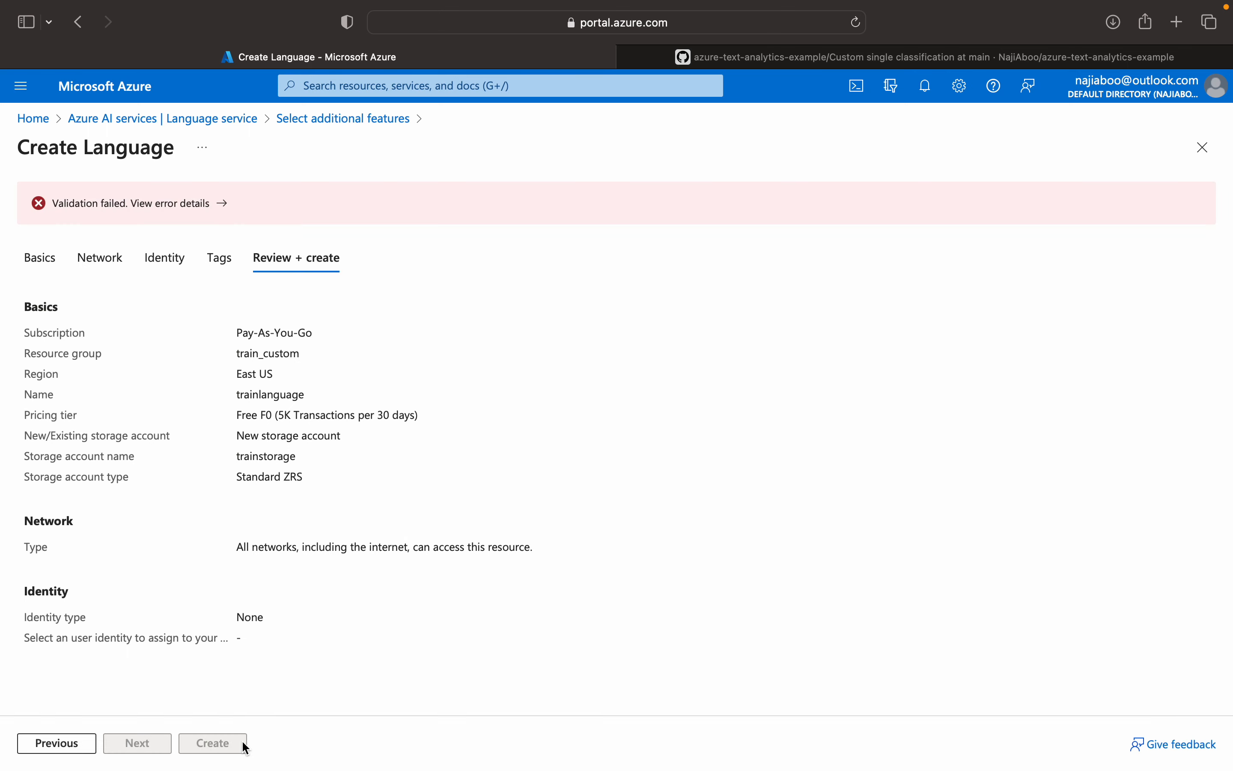
Check the validation error details and return to the storage account settings in the resource's basics.
{"action": "key", "text": "Tab"}
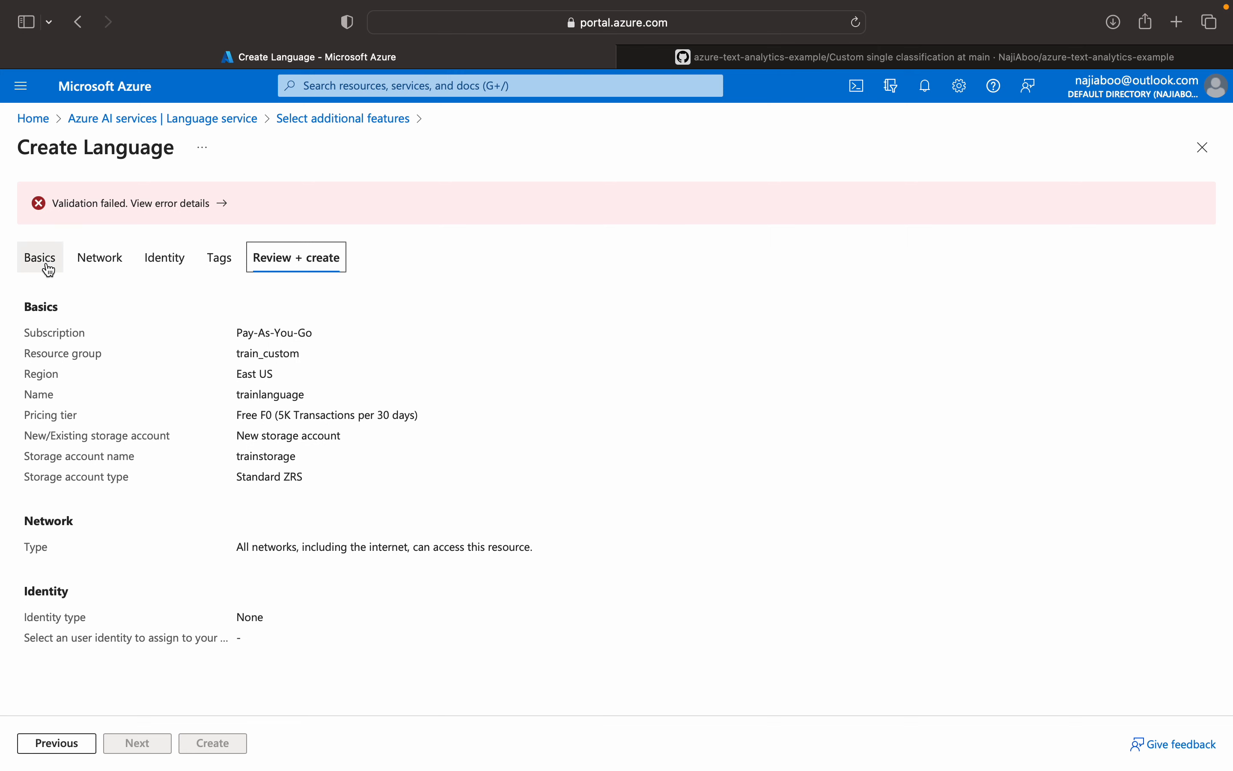
{"action": "left_click", "coordinate": [179, 203]}
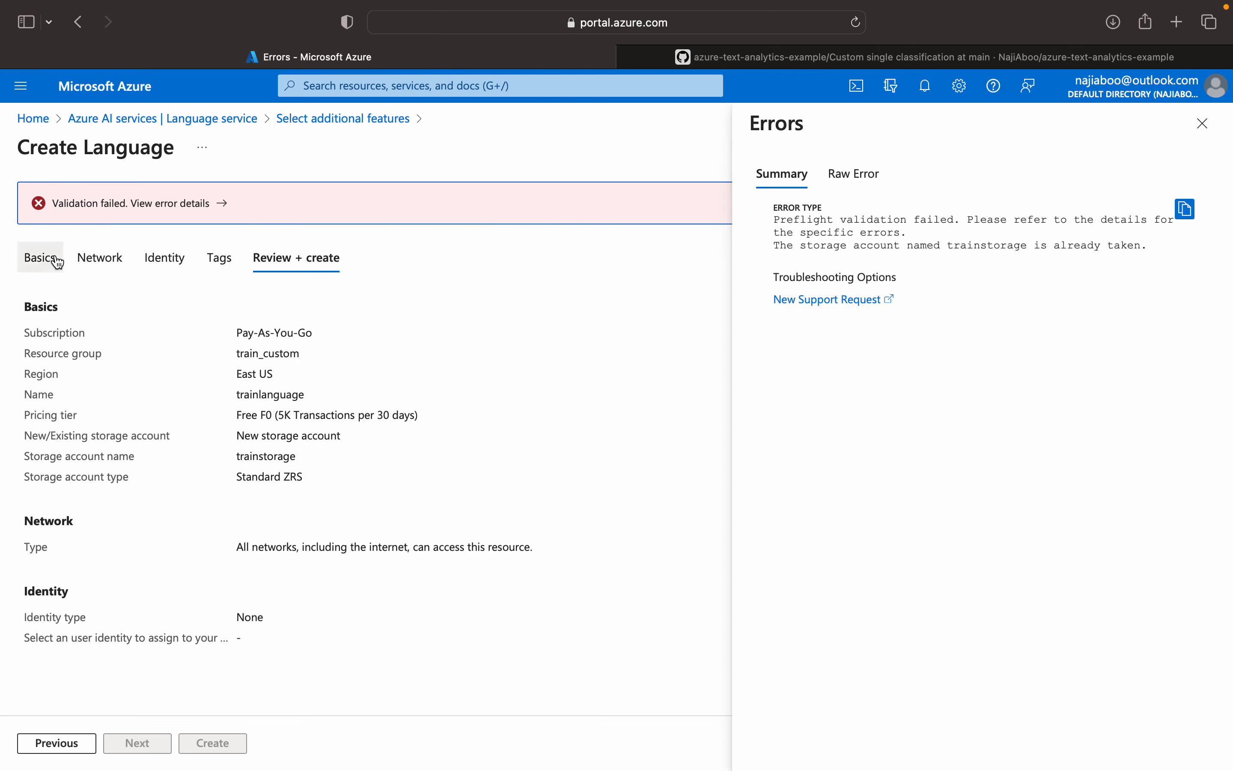
{"action": "left_click", "coordinate": [46, 263]}
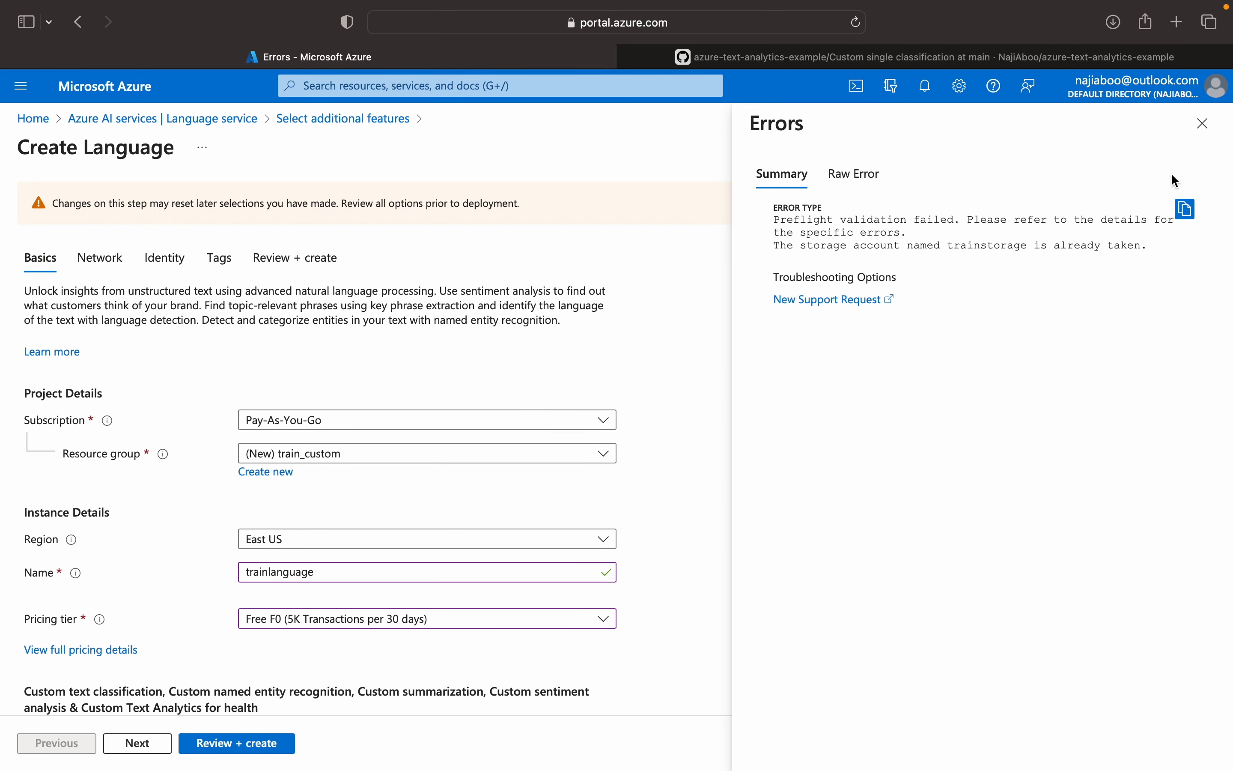
{"action": "left_click", "coordinate": [1203, 123]}
{"action": "scroll", "coordinate": [808, 502], "scroll_direction": "down", "scroll_amount": 10}
{"action": "scroll", "coordinate": [808, 502], "scroll_direction": "down", "scroll_amount": 1}
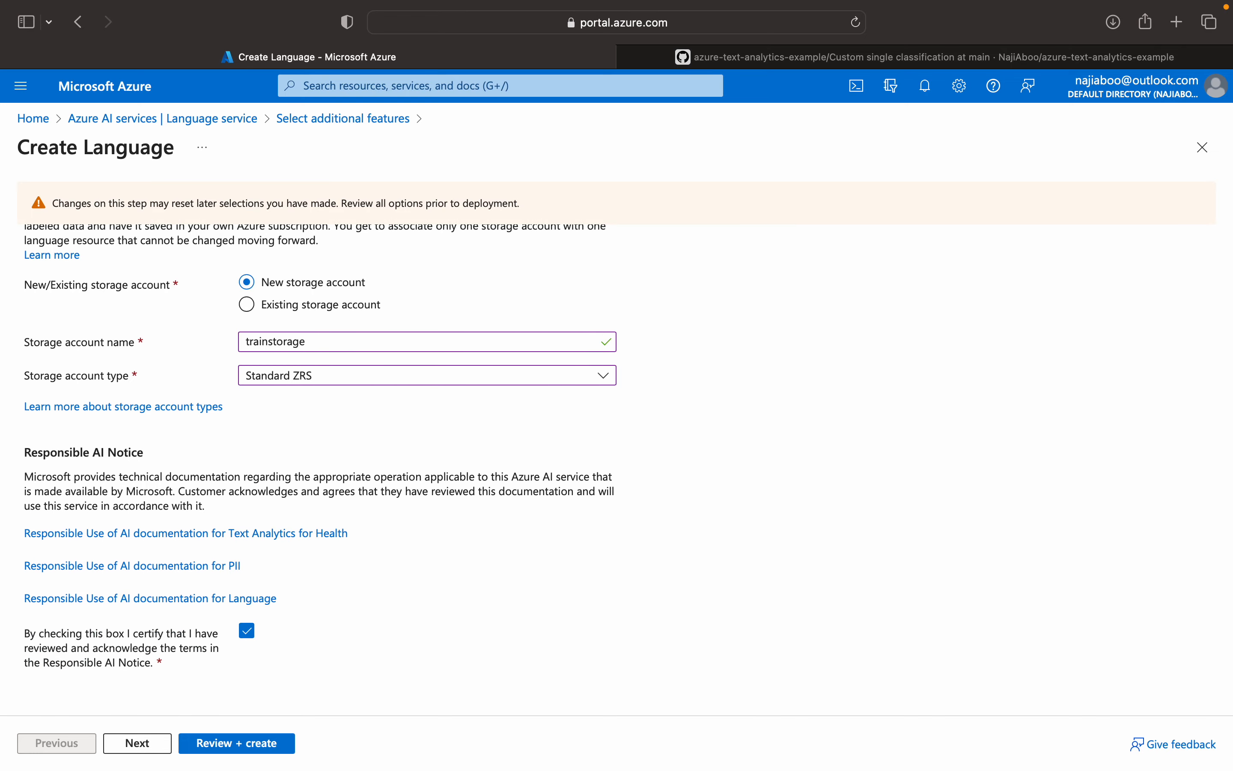
Look through the basics, network, identity and tags settings of the Language resource, and run the review validation again.
{"action": "scroll", "coordinate": [617, 459], "scroll_direction": "up", "scroll_amount": 10}
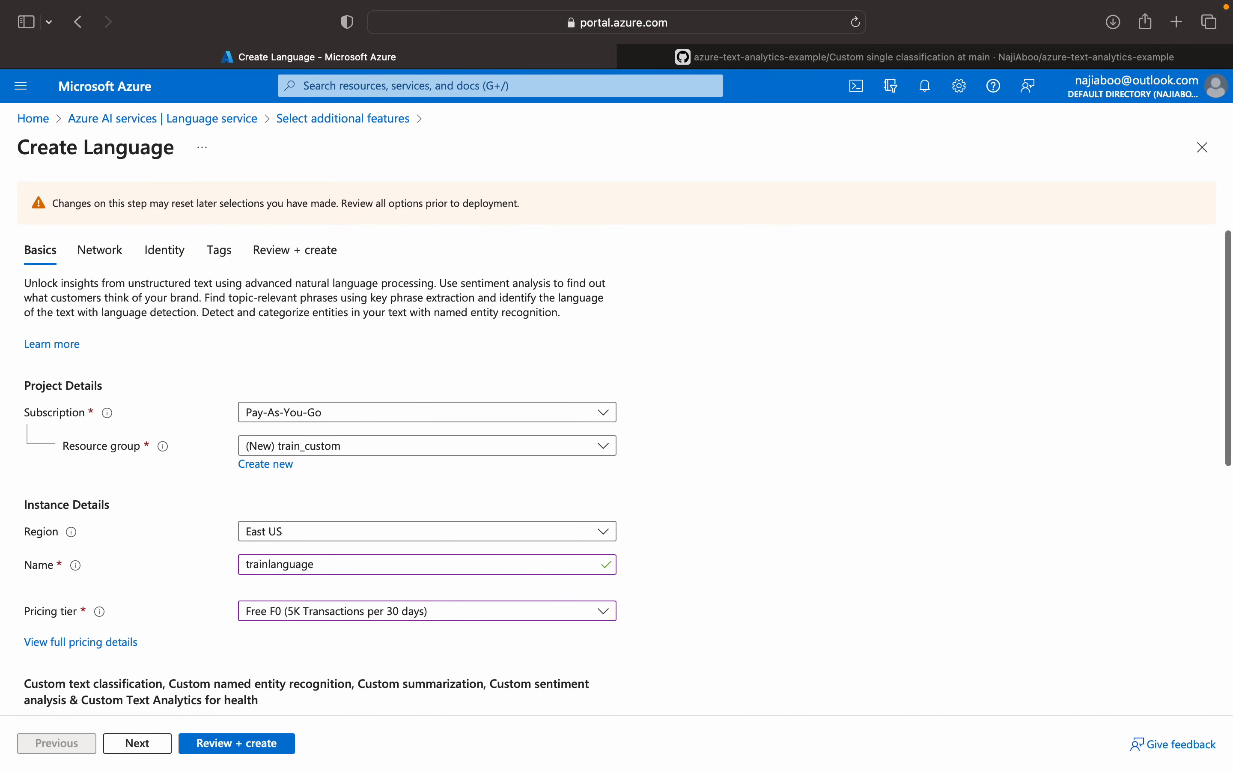
{"action": "scroll", "coordinate": [616, 458], "scroll_direction": "up", "scroll_amount": 1}
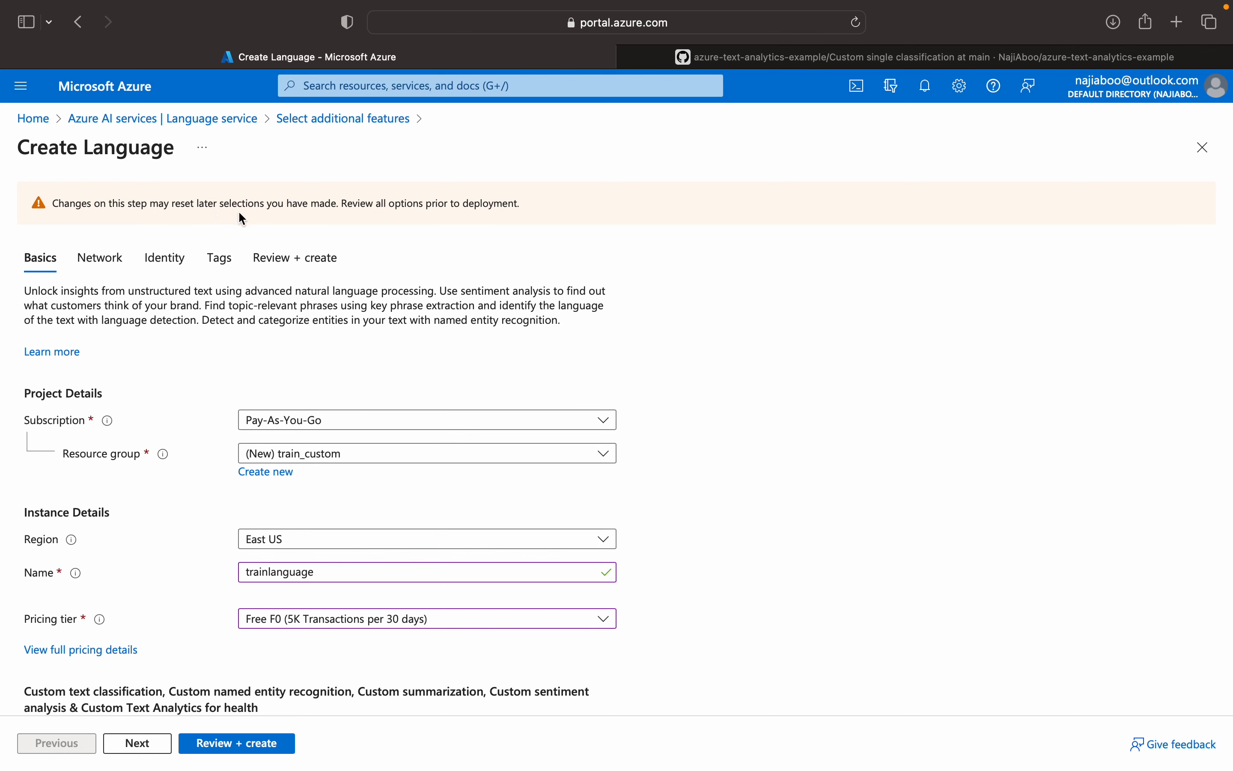
{"action": "left_click", "coordinate": [97, 261]}
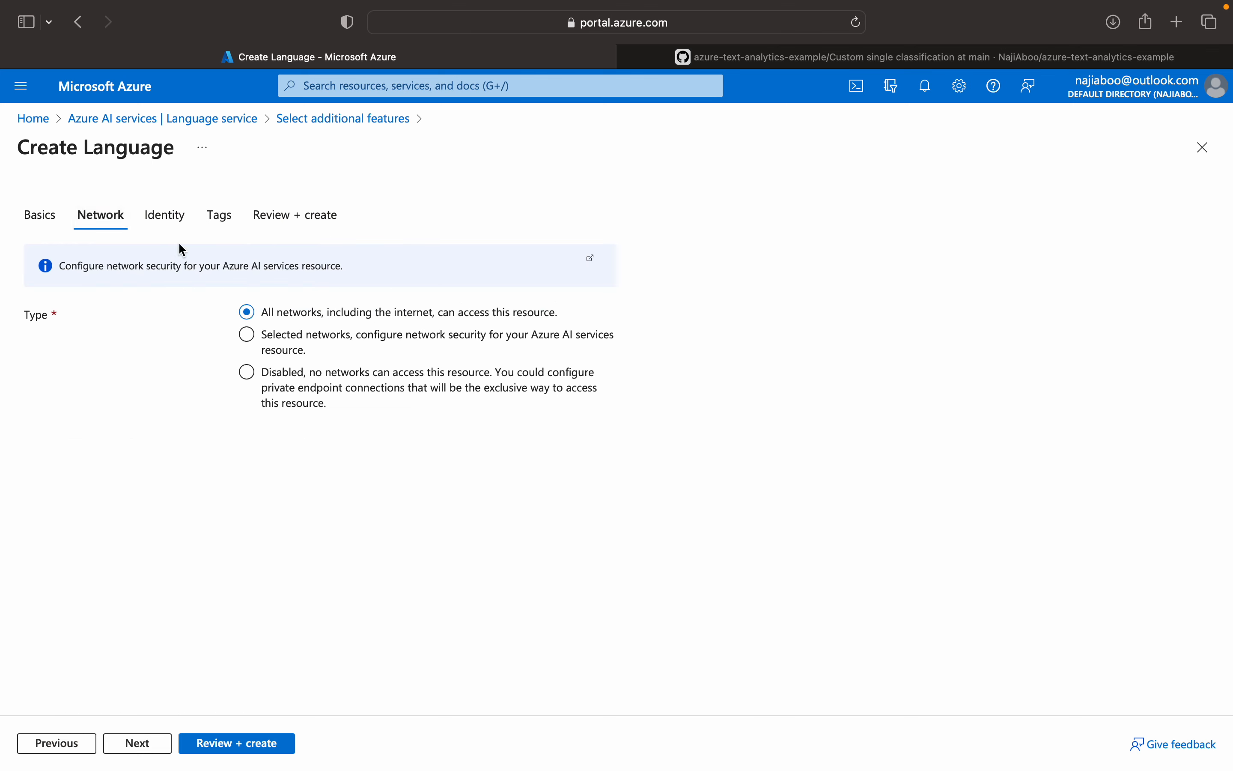
{"action": "left_click", "coordinate": [188, 230]}
{"action": "left_click", "coordinate": [233, 215]}
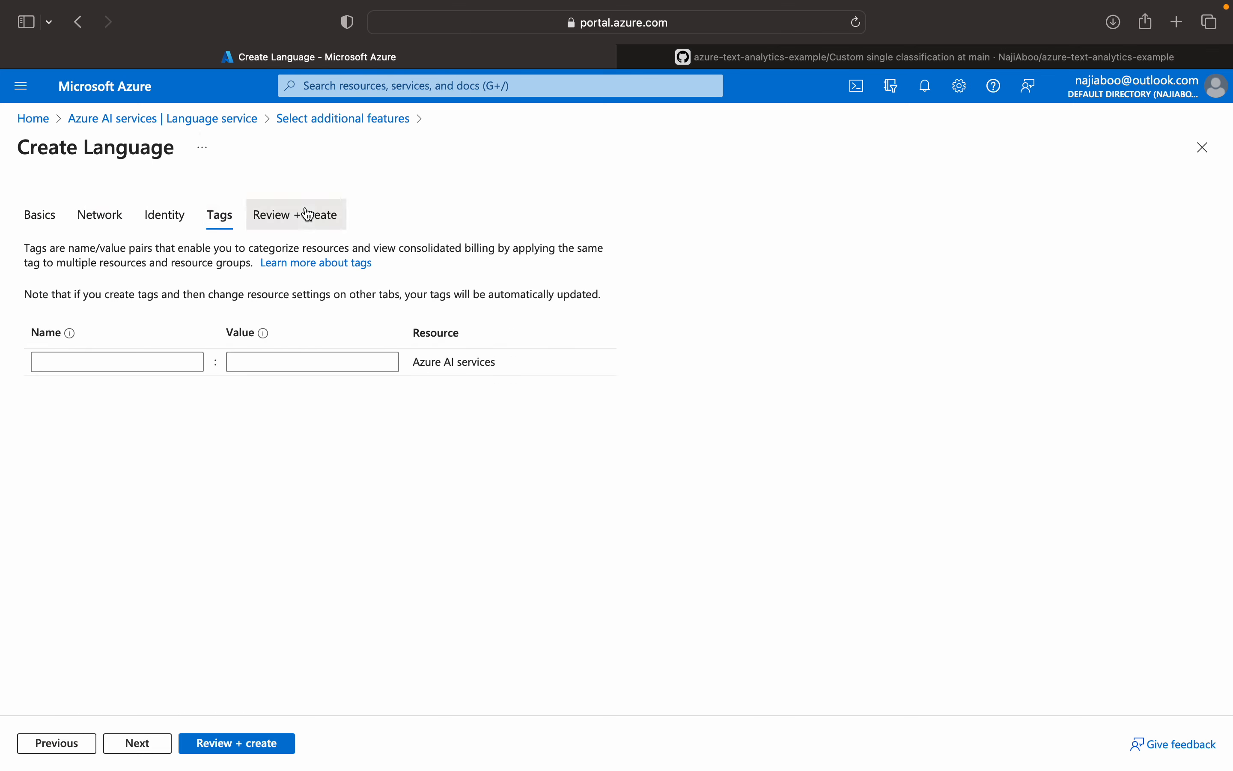
{"action": "left_click", "coordinate": [307, 214]}
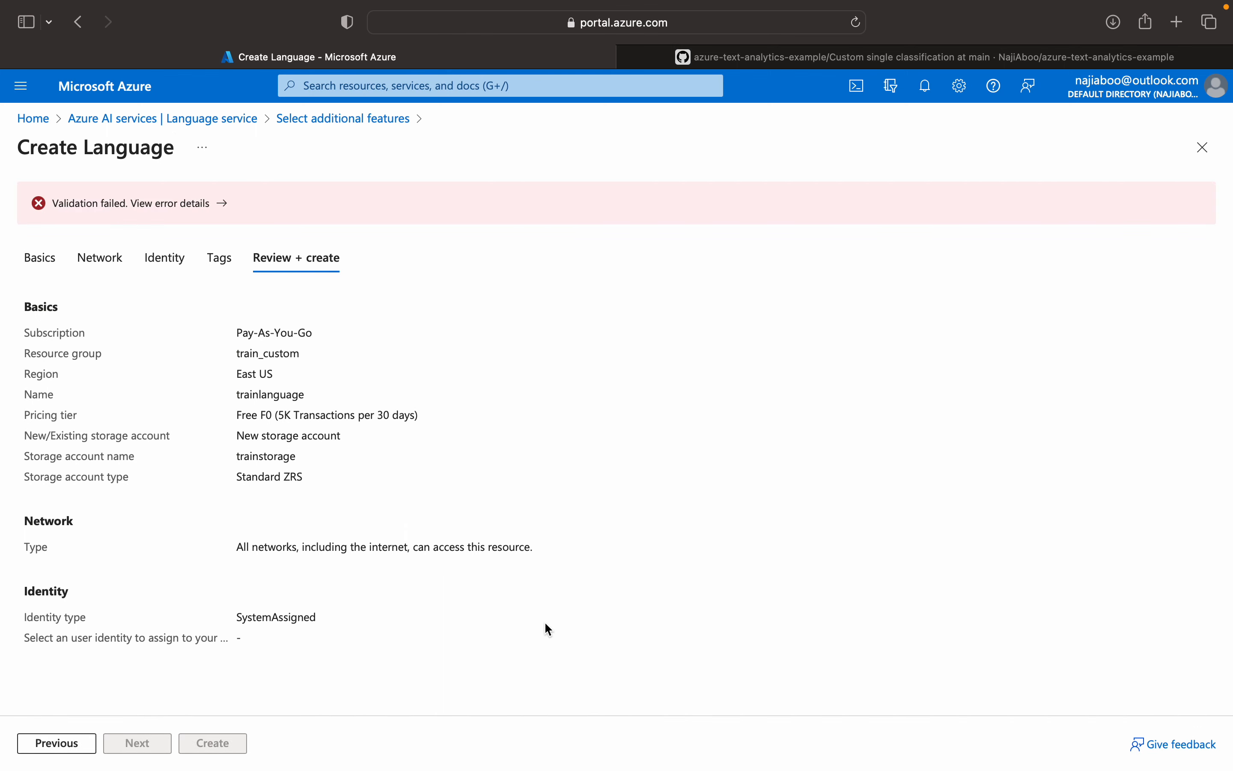
Read the validation error details for the Language resource and close them.
{"action": "left_click", "coordinate": [196, 204]}
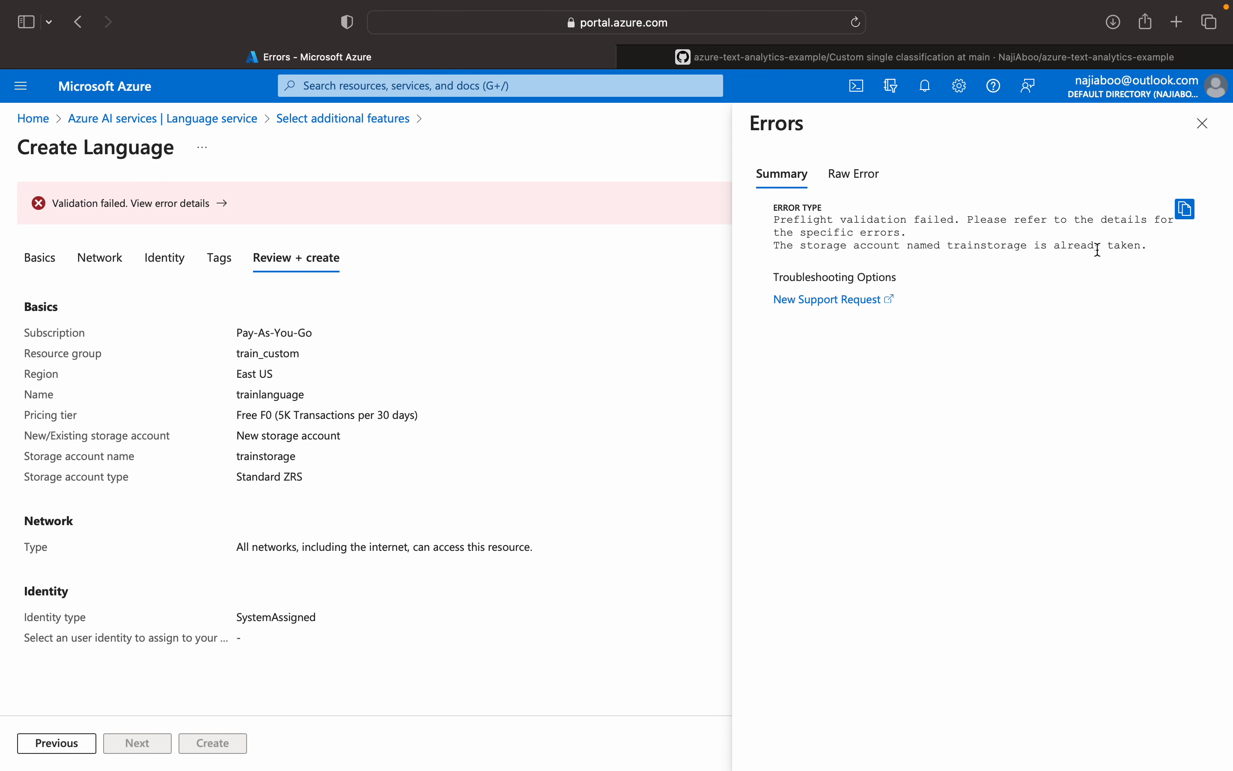
{"action": "double_click", "coordinate": [1002, 247]}
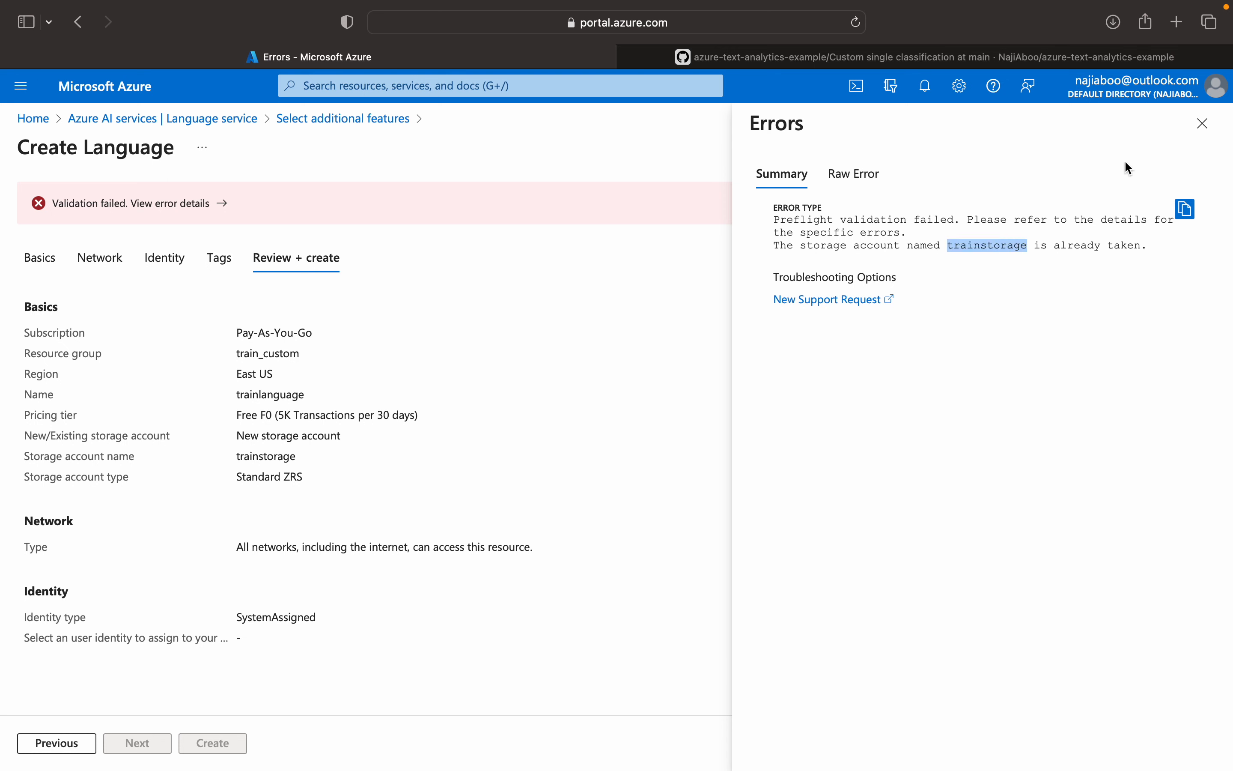
{"action": "left_click", "coordinate": [1204, 123]}
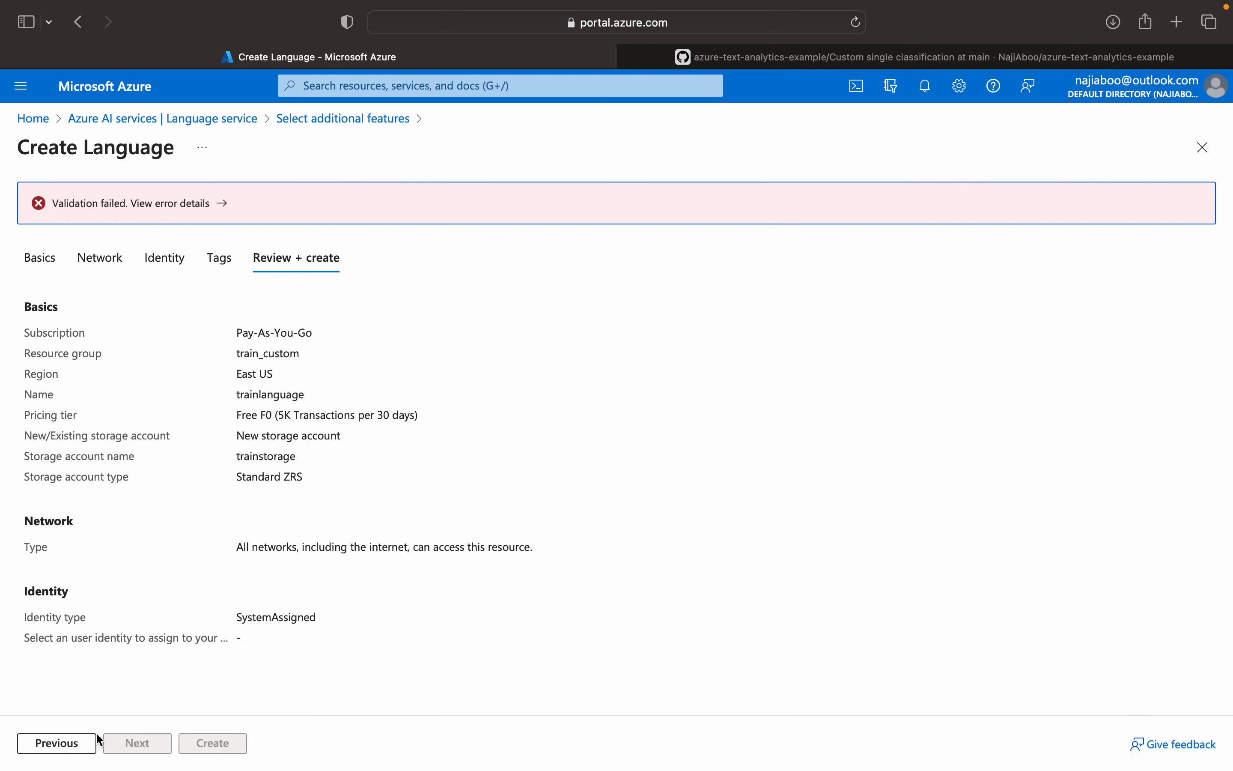
Return to the resource's basics, rename the new storage account to trainstoragenm, and create the Language resource.
{"action": "left_click", "coordinate": [76, 747]}
{"action": "left_click", "coordinate": [77, 747]}
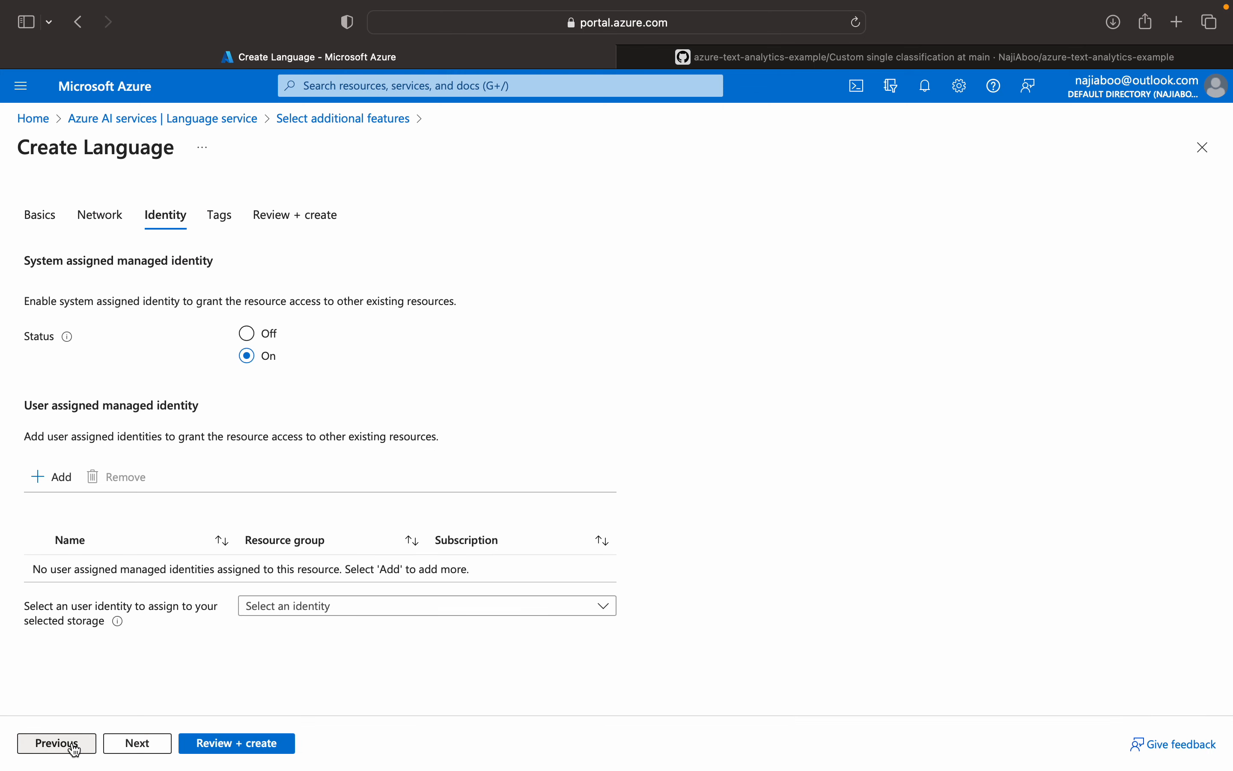
{"action": "left_click", "coordinate": [75, 747]}
{"action": "left_click", "coordinate": [75, 747]}
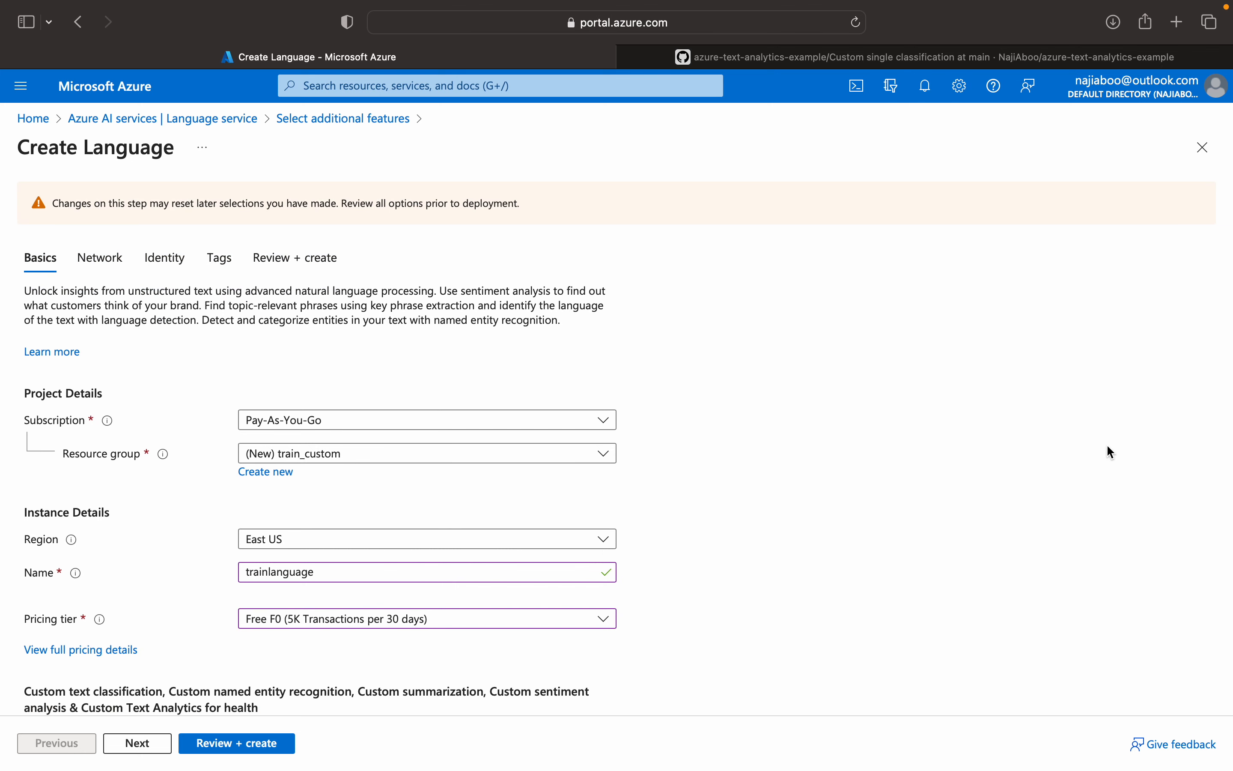
{"action": "scroll", "coordinate": [1108, 446], "scroll_direction": "down", "scroll_amount": 7}
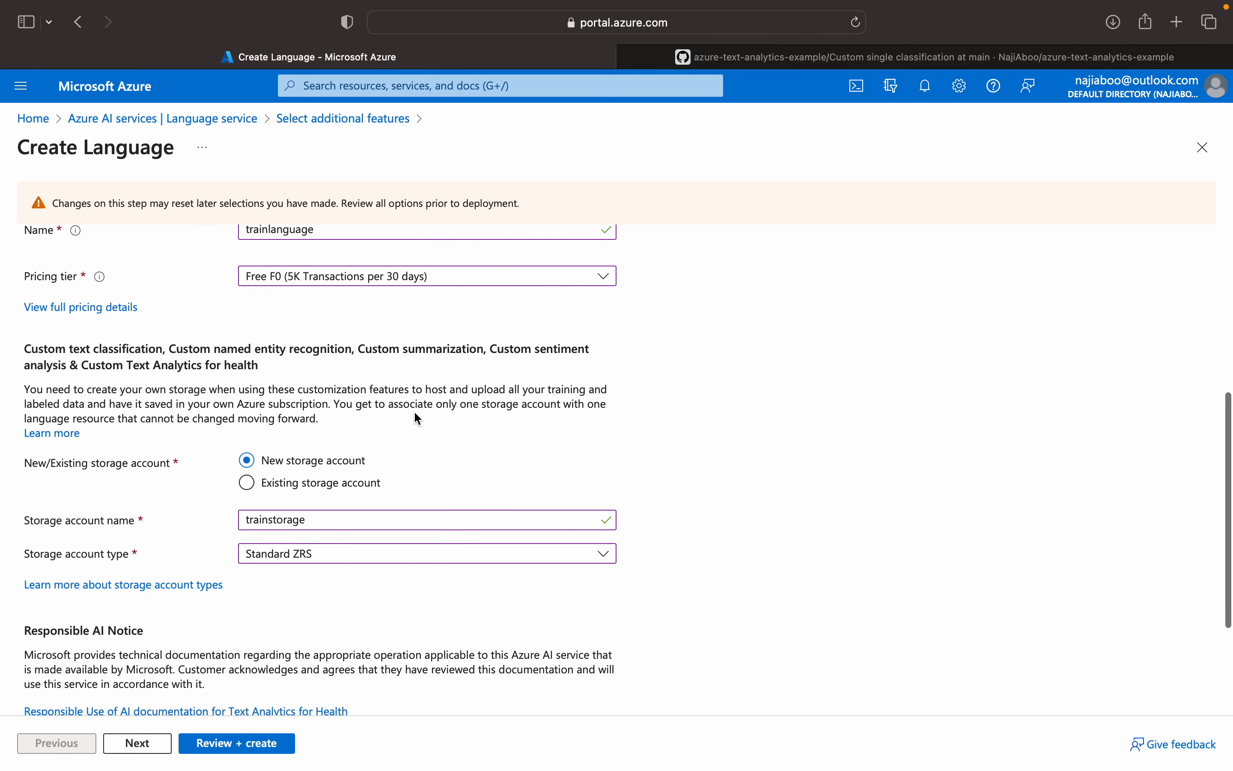
{"action": "left_click", "coordinate": [314, 519]}
{"action": "type", "text": "nm"}
{"action": "left_click", "coordinate": [222, 743]}
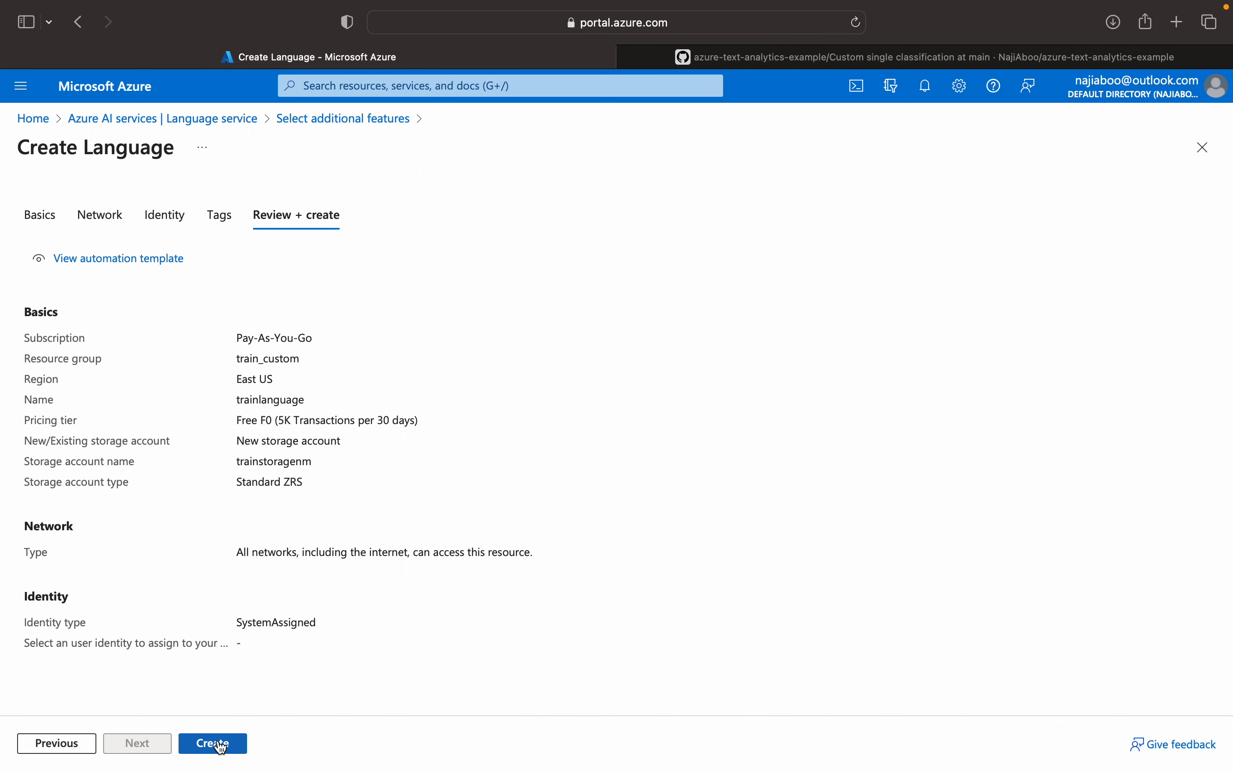
{"action": "left_click", "coordinate": [221, 745]}
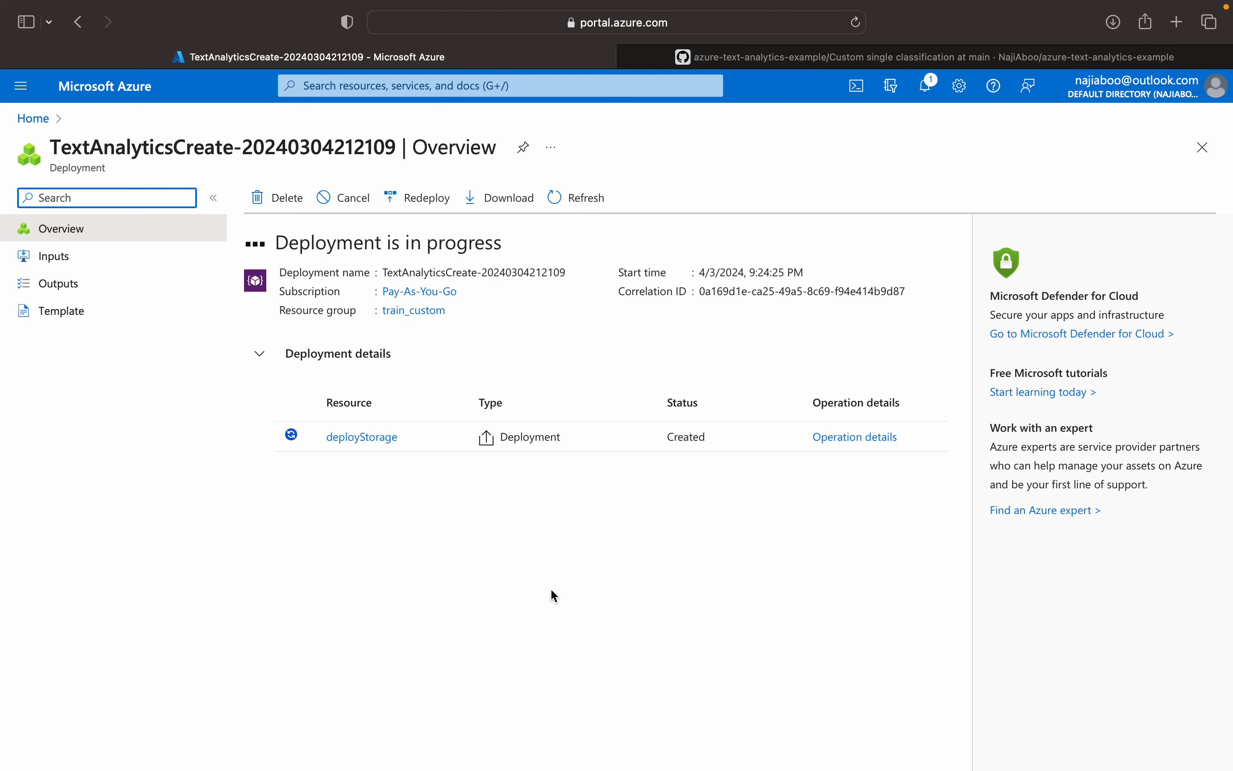
Check the deployment's progress in the portal notifications and close them.
{"action": "left_click", "coordinate": [935, 90]}
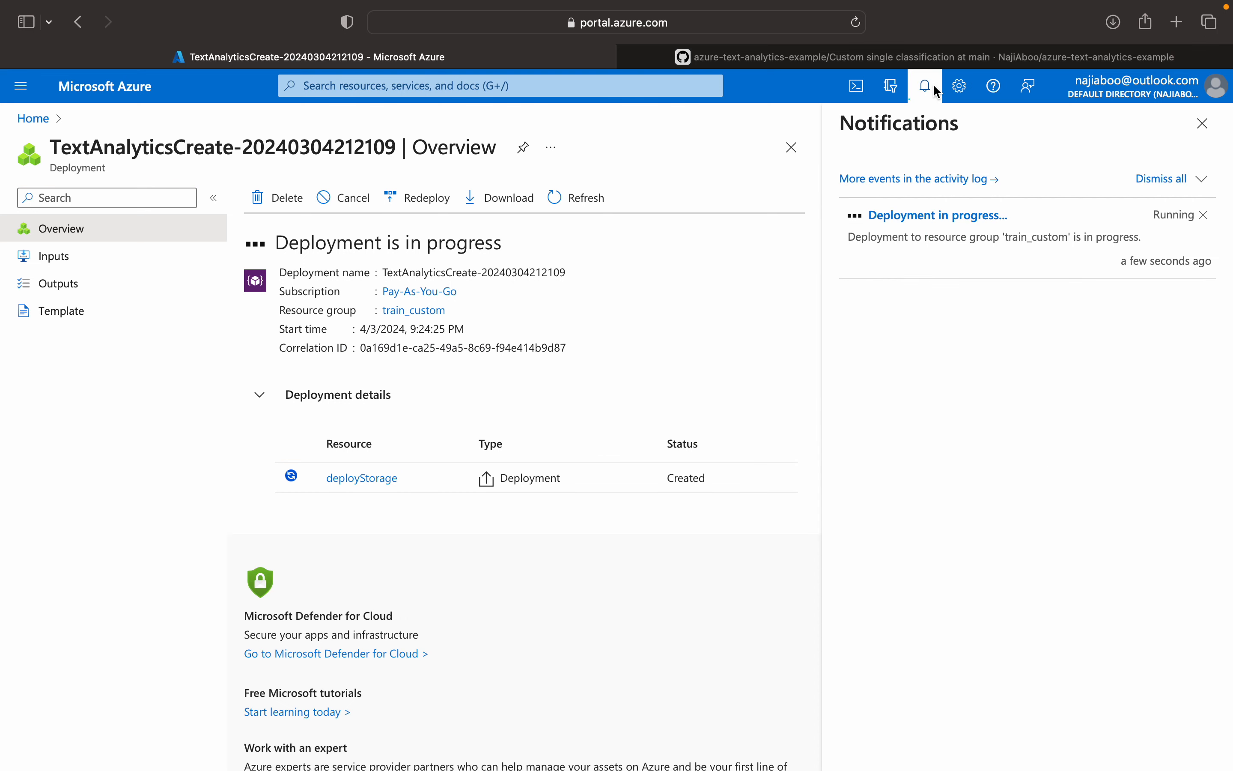
{"action": "mouse_move", "coordinate": [716, 351]}
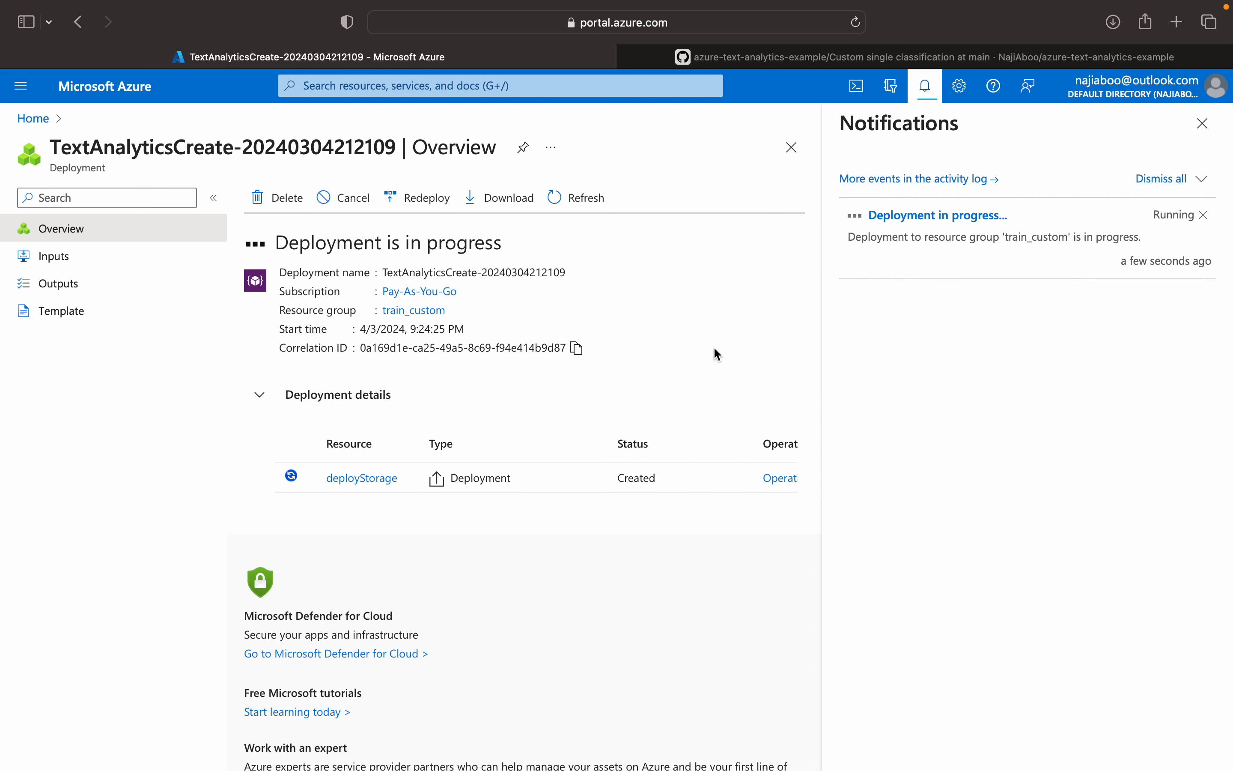
{"action": "left_click", "coordinate": [1203, 124]}
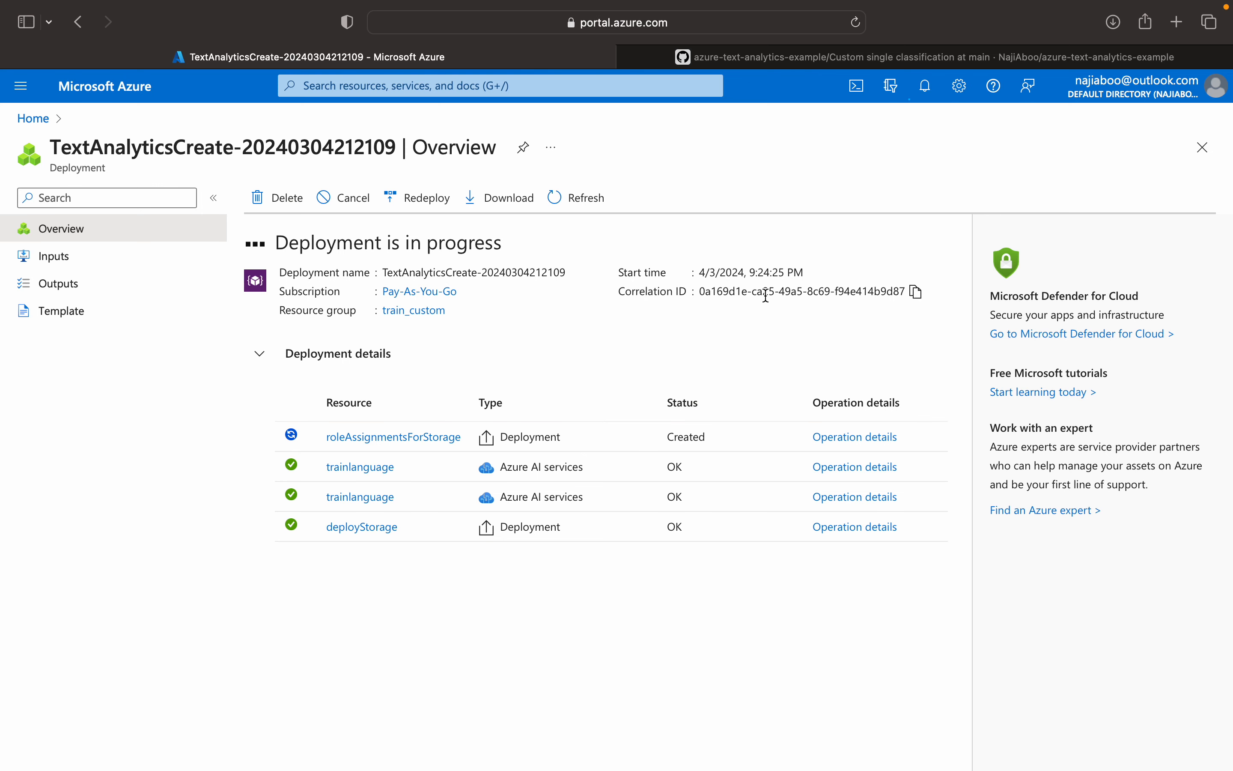
Switch to Finder and open the Custom single classification folder of azure-text-analytics-example-main-2 in full screen.
{"action": "left_click", "coordinate": [807, 59]}
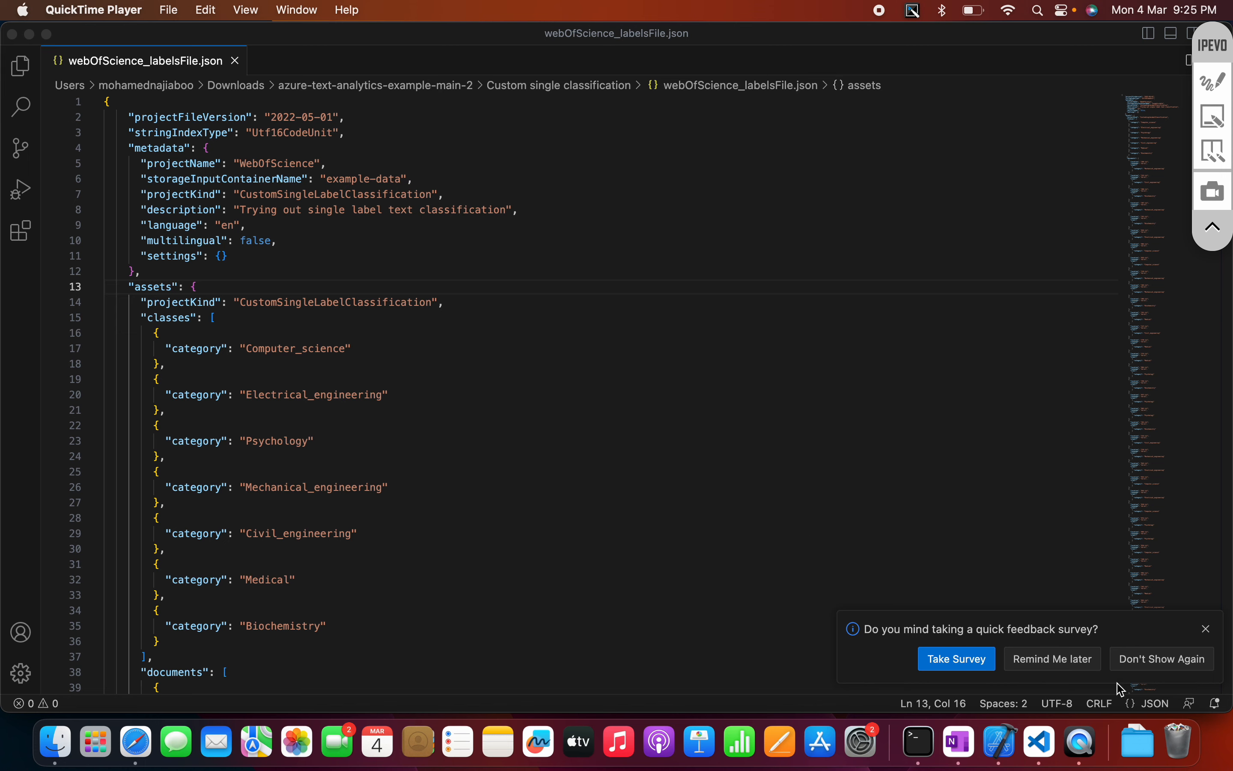
{"action": "left_click", "coordinate": [1137, 739]}
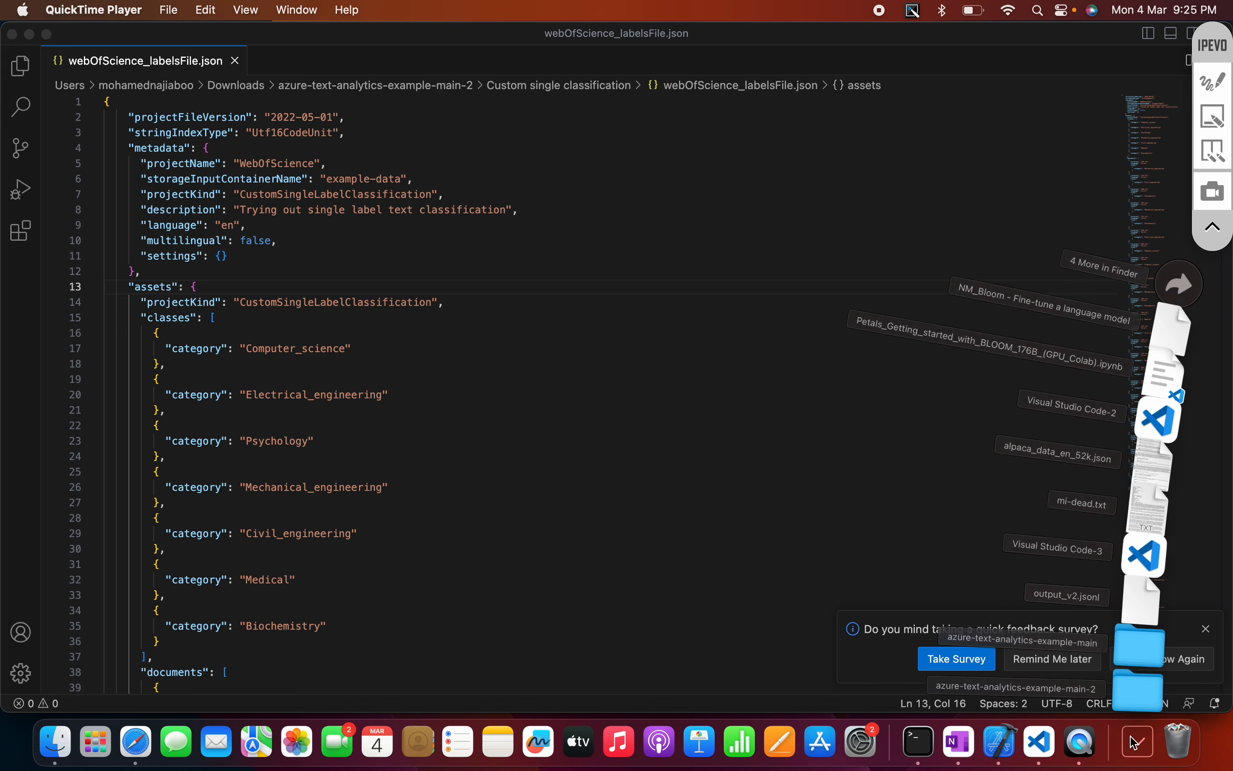
{"action": "left_click", "coordinate": [1148, 692]}
{"action": "left_click", "coordinate": [341, 223]}
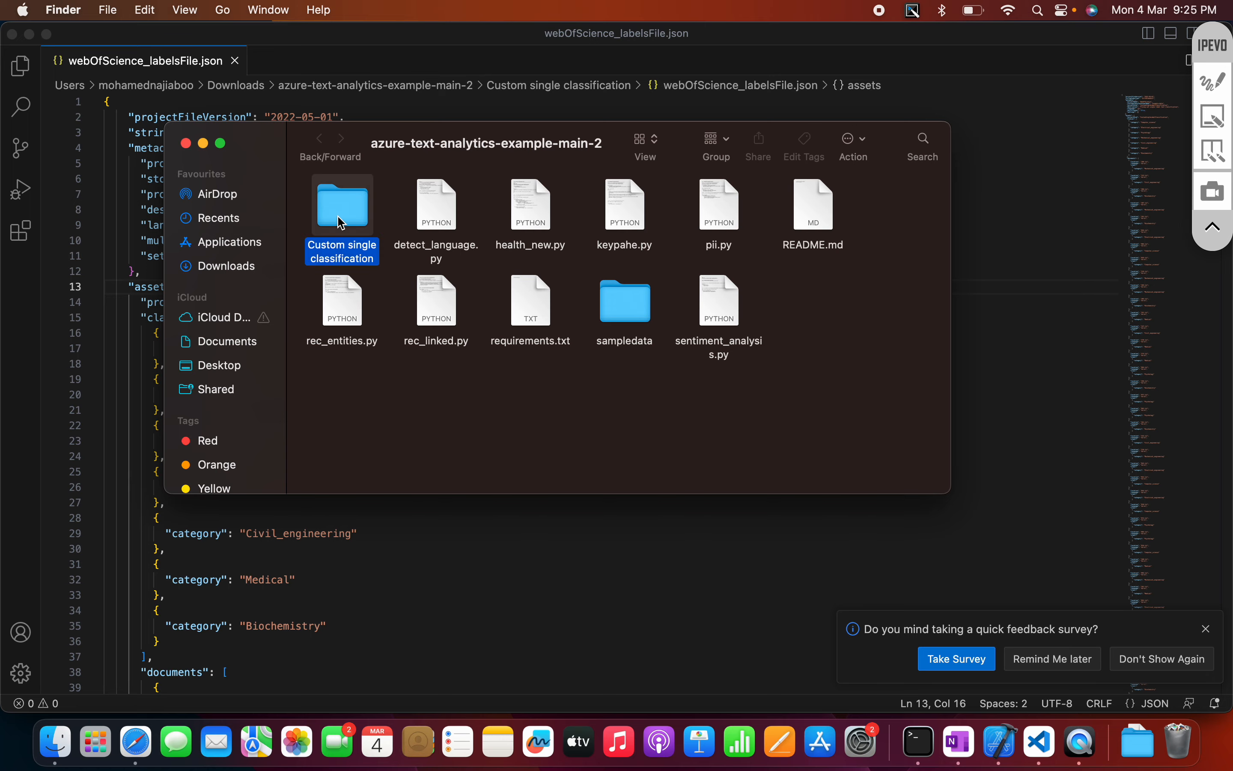
{"action": "double_click", "coordinate": [341, 223]}
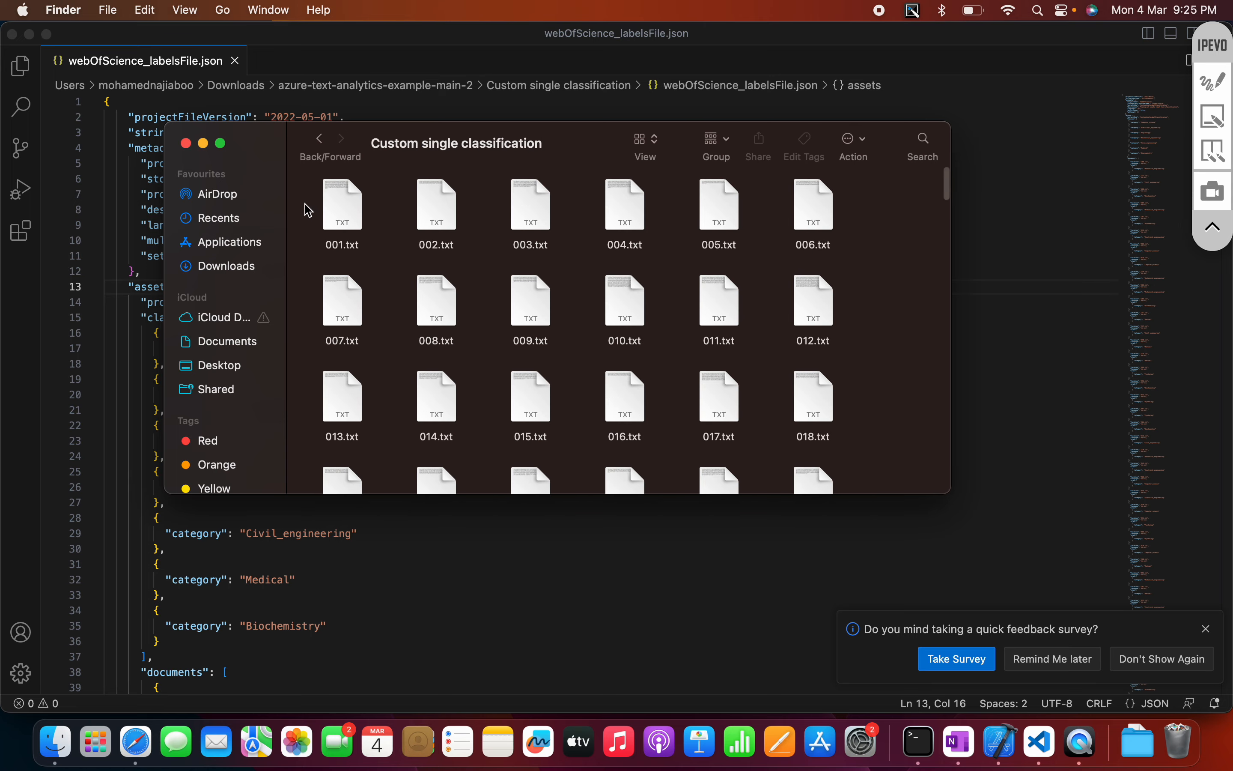
{"action": "left_click", "coordinate": [224, 147]}
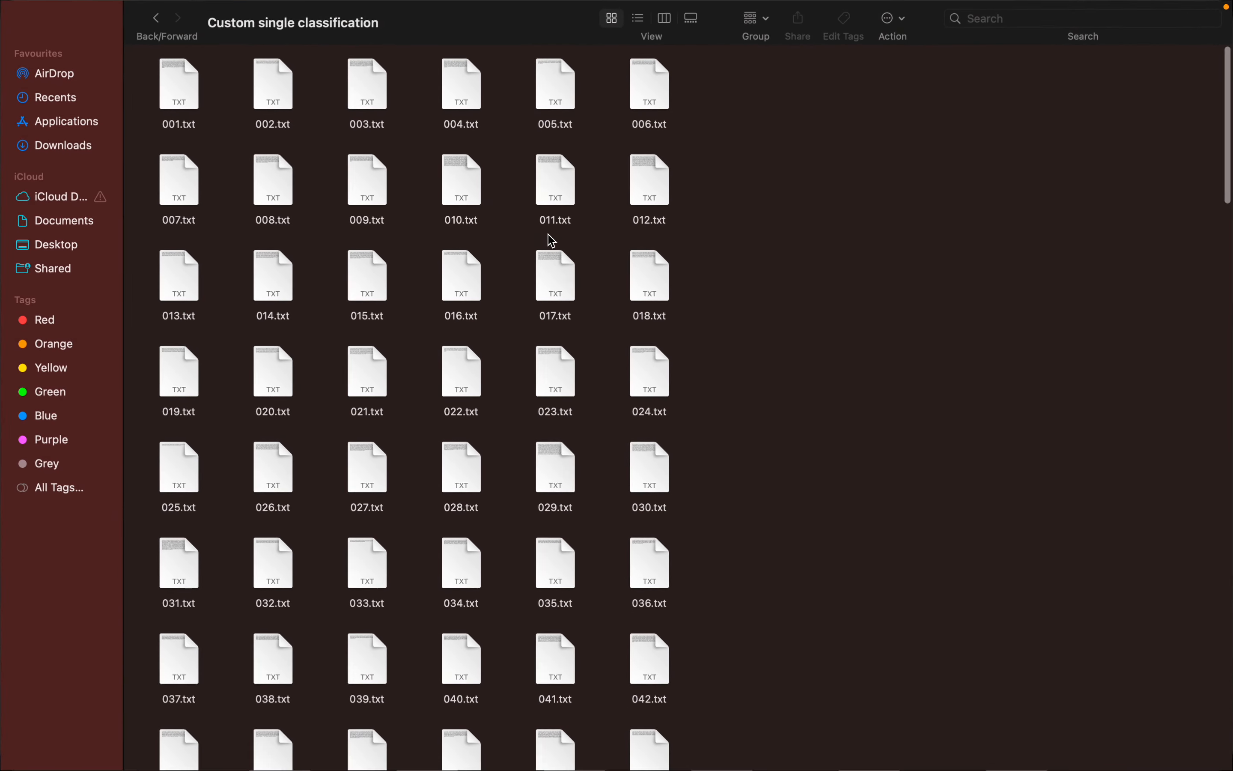
Browse the training text files to the end of the folder and view the contents of 210.txt.
{"action": "right_click", "coordinate": [1228, 86]}
{"action": "left_click", "coordinate": [1228, 88]}
{"action": "left_click_drag", "start_coordinate": [1229, 105], "coordinate": [1228, 708]}
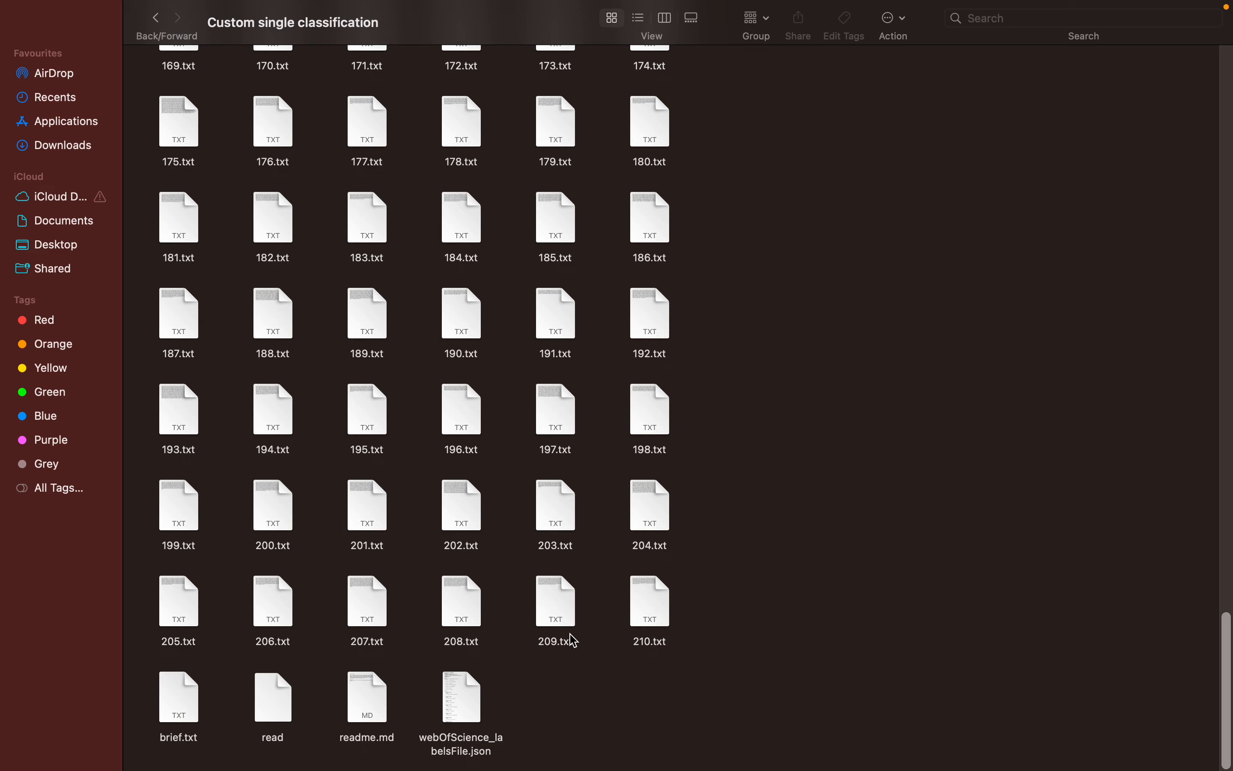
{"action": "double_click", "coordinate": [652, 616]}
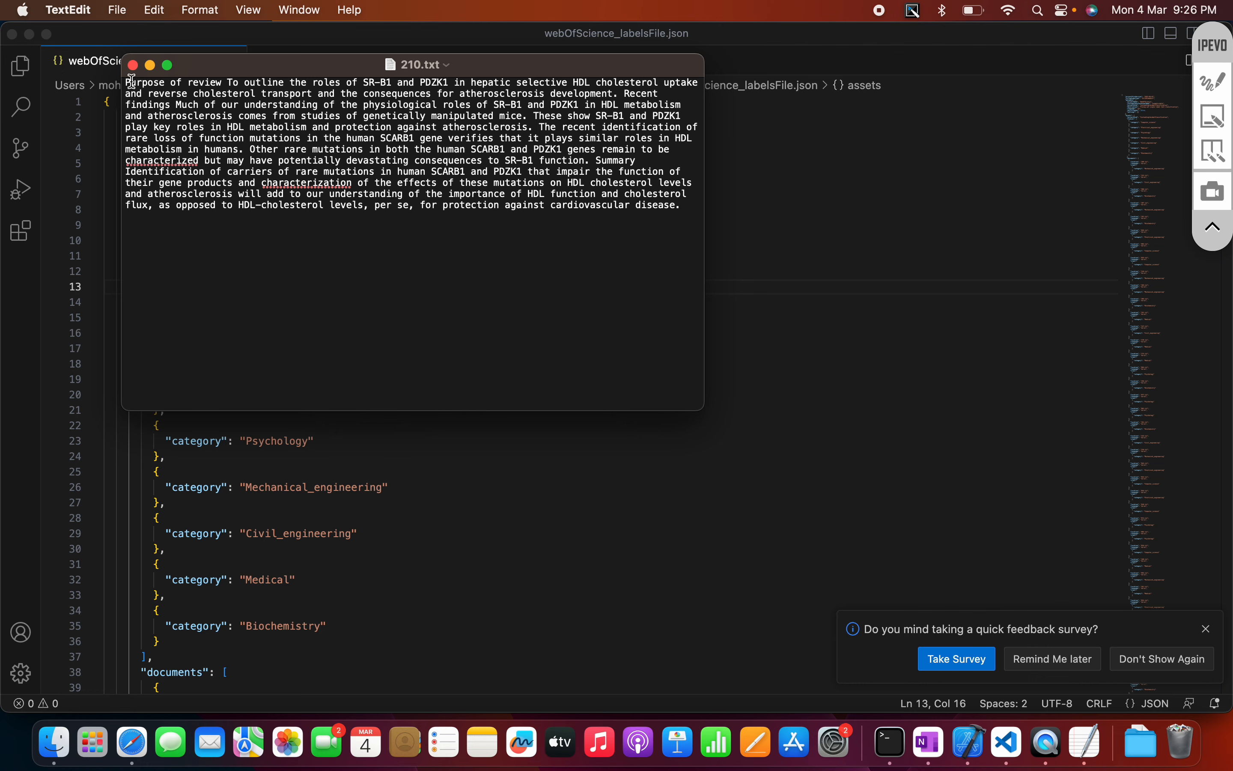
{"action": "left_click", "coordinate": [132, 64]}
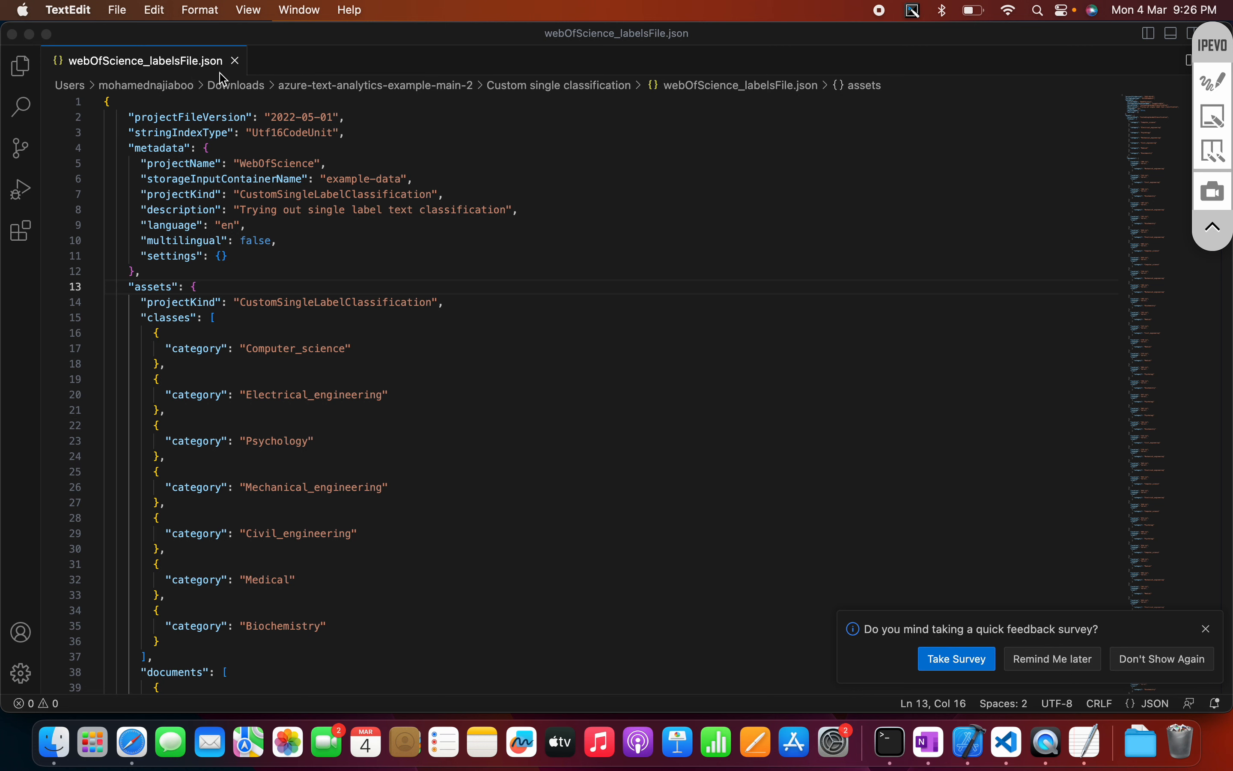
Switch to Visual Studio Code and examine the class categories defined in webOfScience_labelsFile.json, from Computer_science to Biochemistry.
{"action": "left_click", "coordinate": [261, 349]}
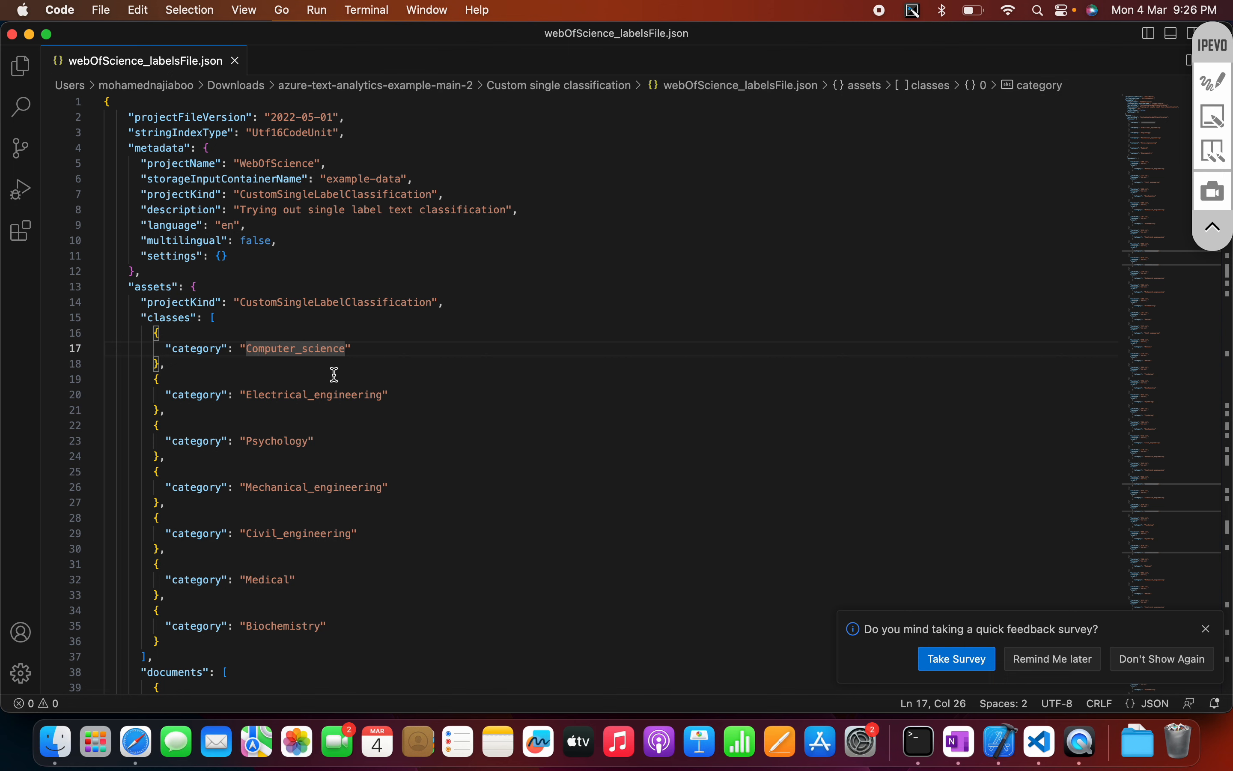
{"action": "left_click", "coordinate": [164, 288]}
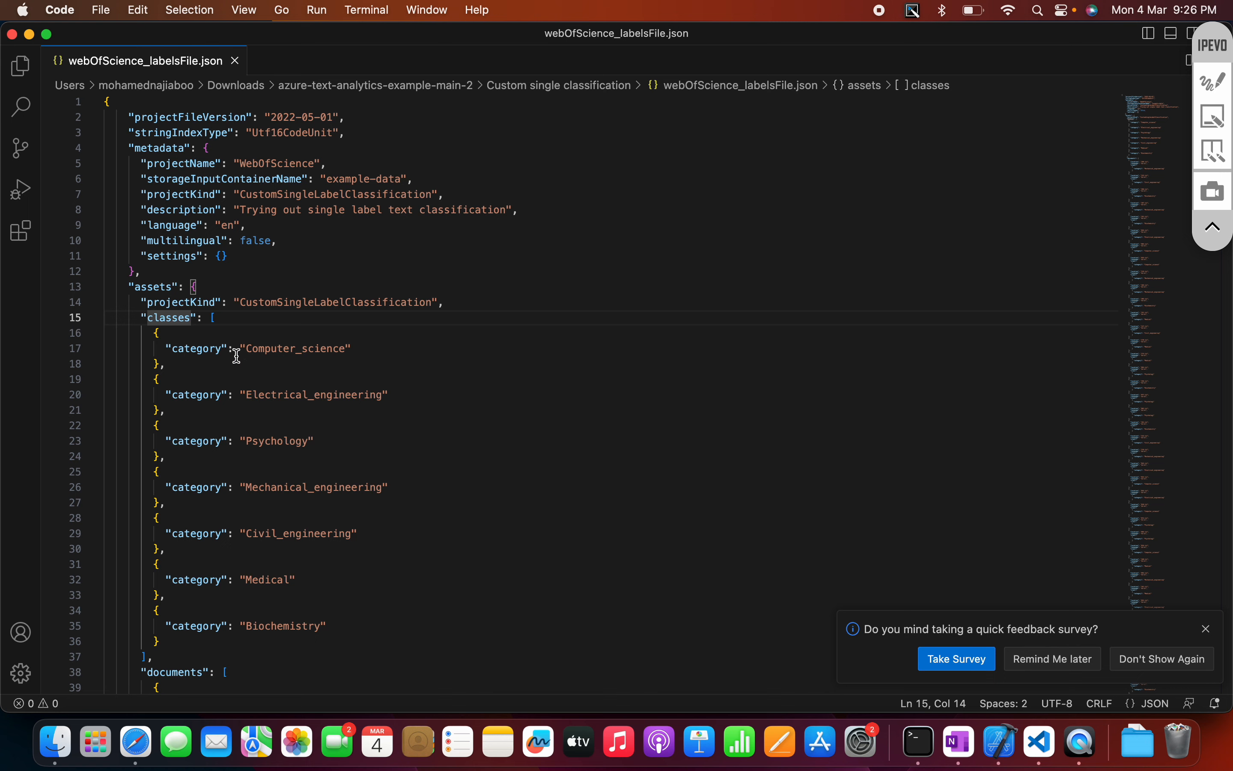
{"action": "left_click", "coordinate": [293, 350]}
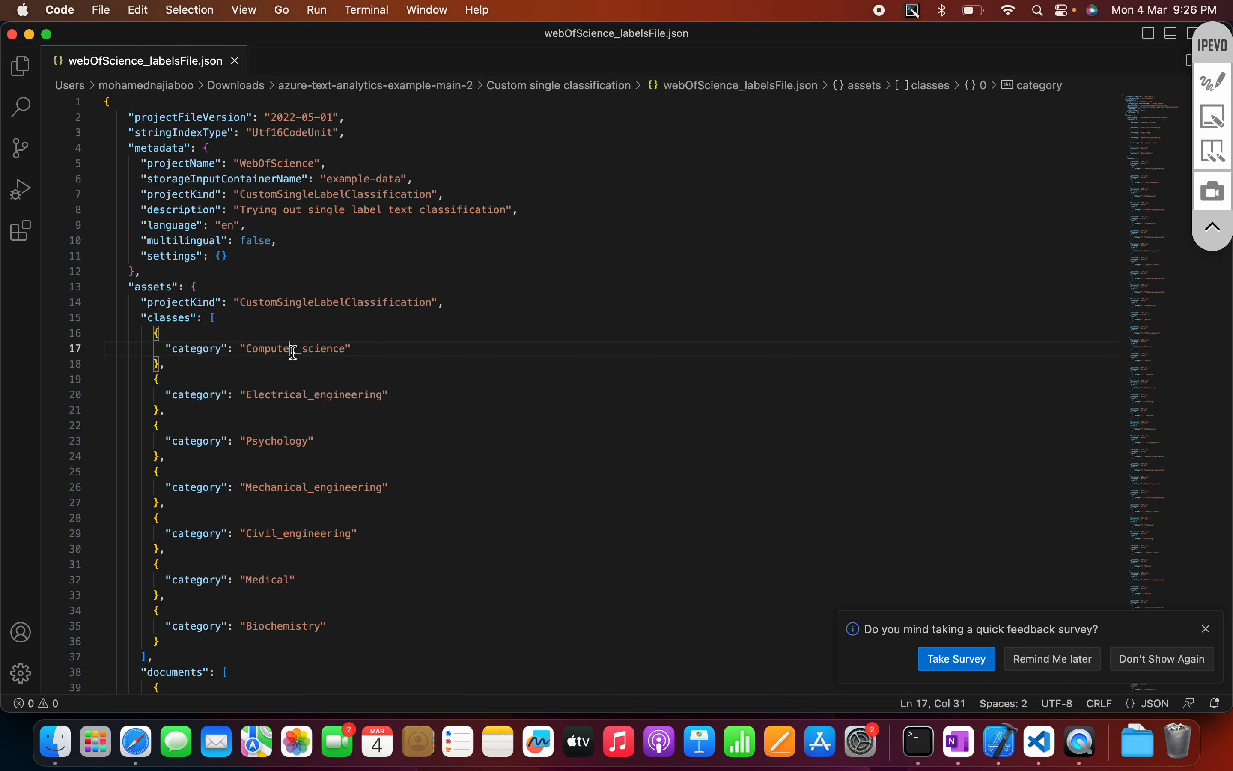
{"action": "double_click", "coordinate": [308, 395]}
{"action": "left_click", "coordinate": [287, 443]}
{"action": "double_click", "coordinate": [287, 442]}
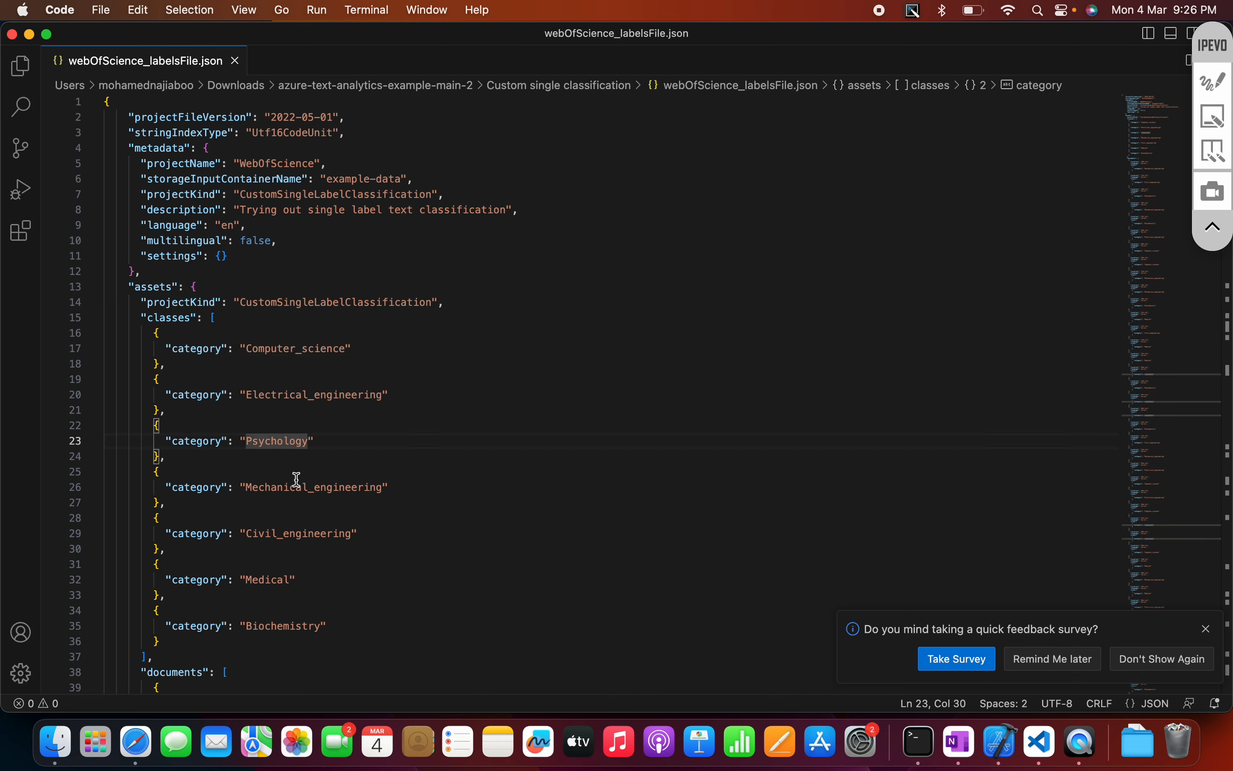
{"action": "left_click", "coordinate": [312, 564]}
{"action": "key", "text": "Down"}
{"action": "key", "text": "Down"}
{"action": "key", "text": "Down"}
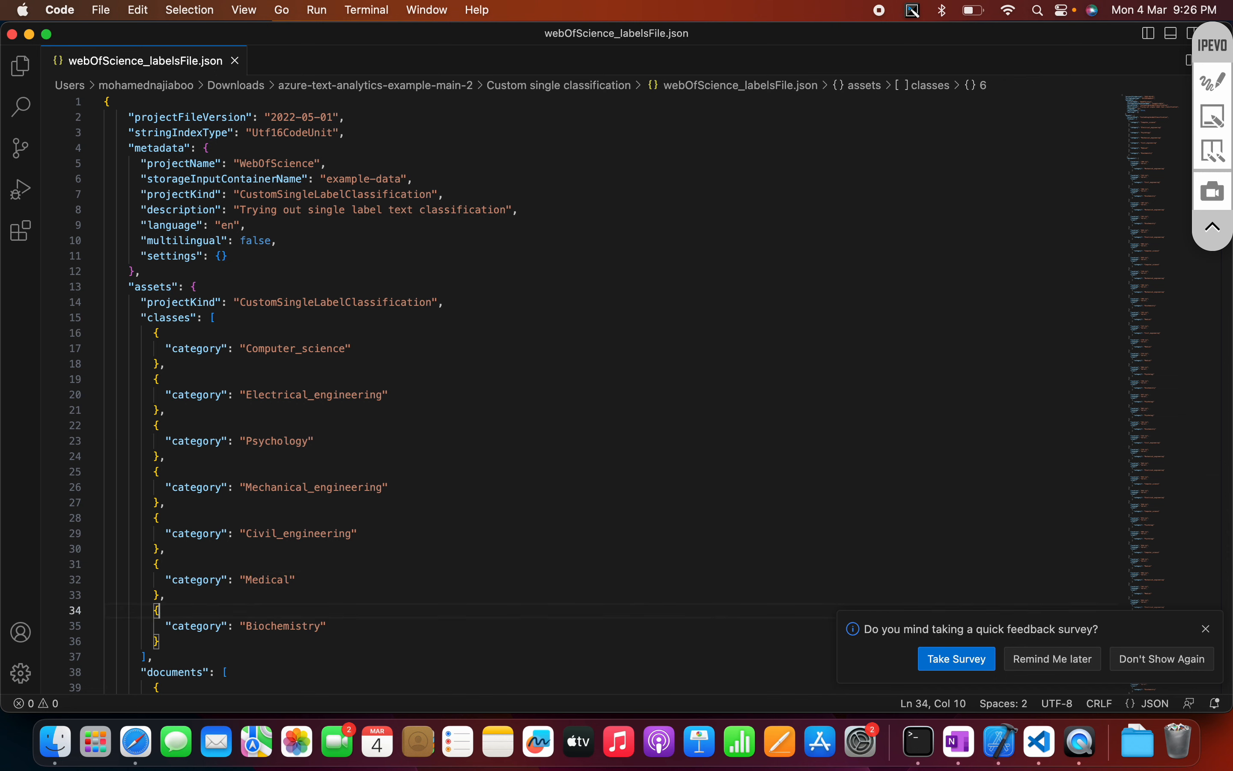
{"action": "left_click", "coordinate": [164, 643]}
{"action": "left_click", "coordinate": [161, 609], "text": "shift"}
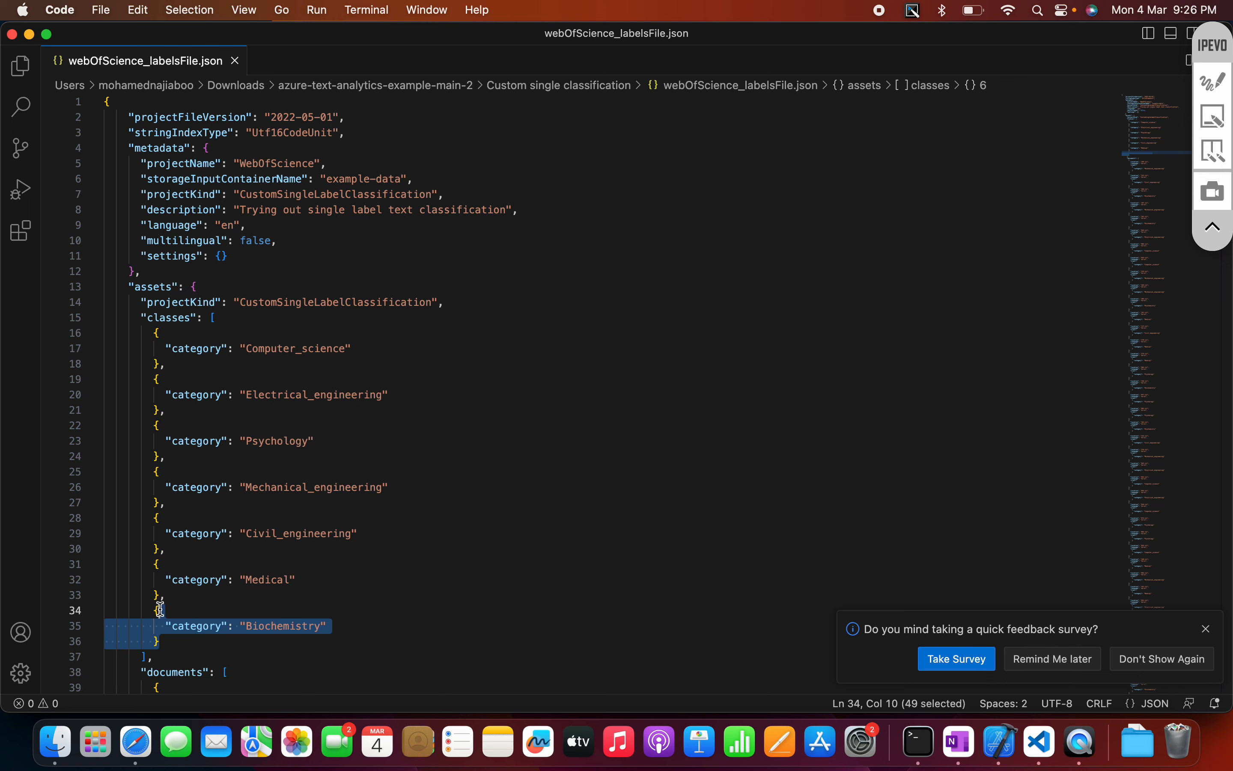
Examine the documents section of the labels file, including the category assigned to 109.txt.
{"action": "left_click", "coordinate": [271, 647]}
{"action": "key", "text": "Down"}
{"action": "key", "text": "Down"}
{"action": "key", "text": "Down"}
{"action": "key", "text": "Down"}
{"action": "key", "text": "Down"}
{"action": "key", "text": "Down"}
{"action": "key", "text": "Down"}
{"action": "key", "text": "Down"}
{"action": "key", "text": "Down"}
{"action": "key", "text": "Down"}
{"action": "key", "text": "Down"}
{"action": "key", "text": "Down"}
{"action": "key", "text": "Down"}
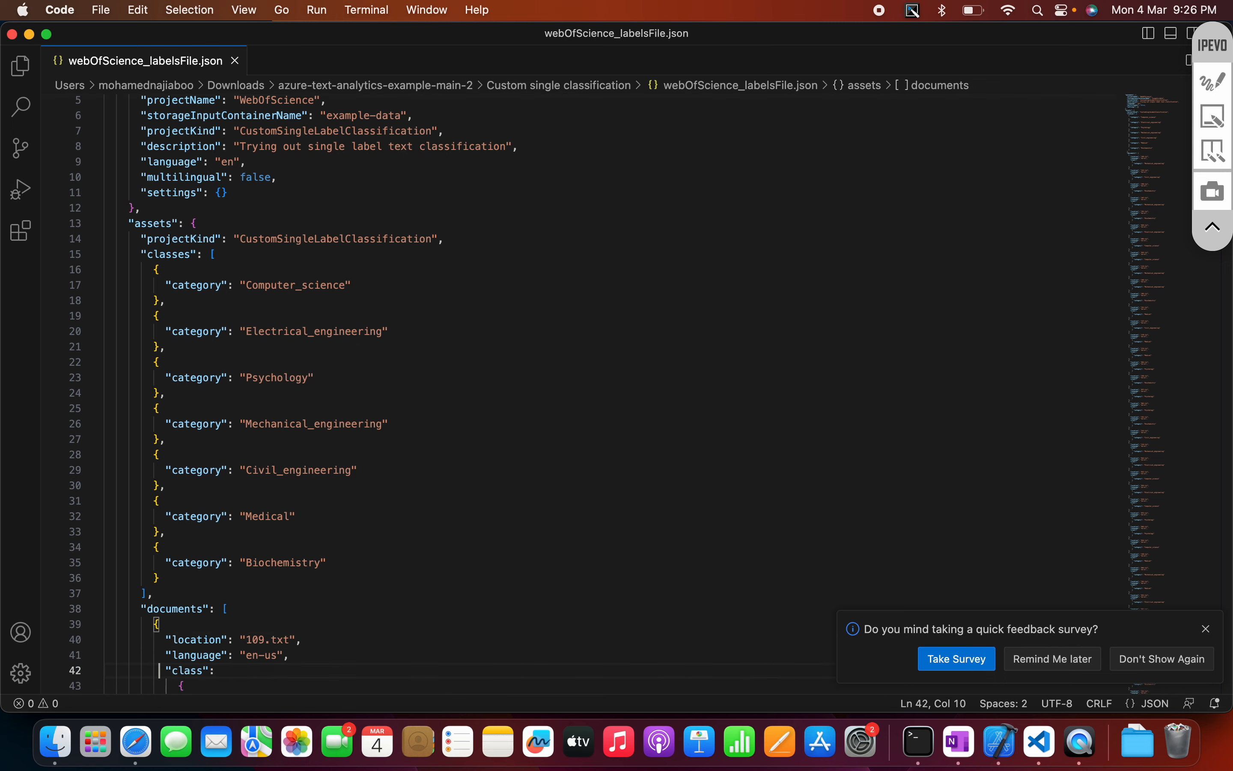
{"action": "key", "text": "Down"}
{"action": "key", "text": "Down"}
{"action": "key", "text": "Down"}
{"action": "key", "text": "Down"}
{"action": "key", "text": "Down"}
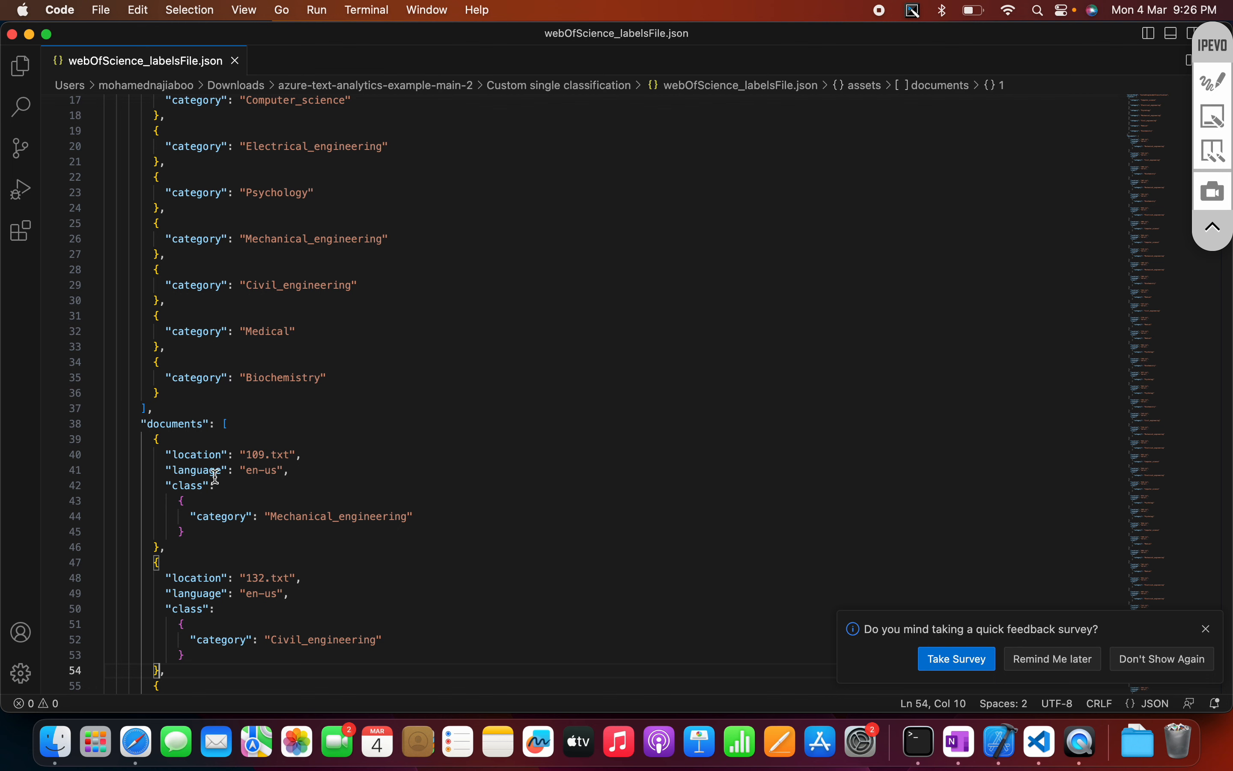
{"action": "double_click", "coordinate": [219, 516]}
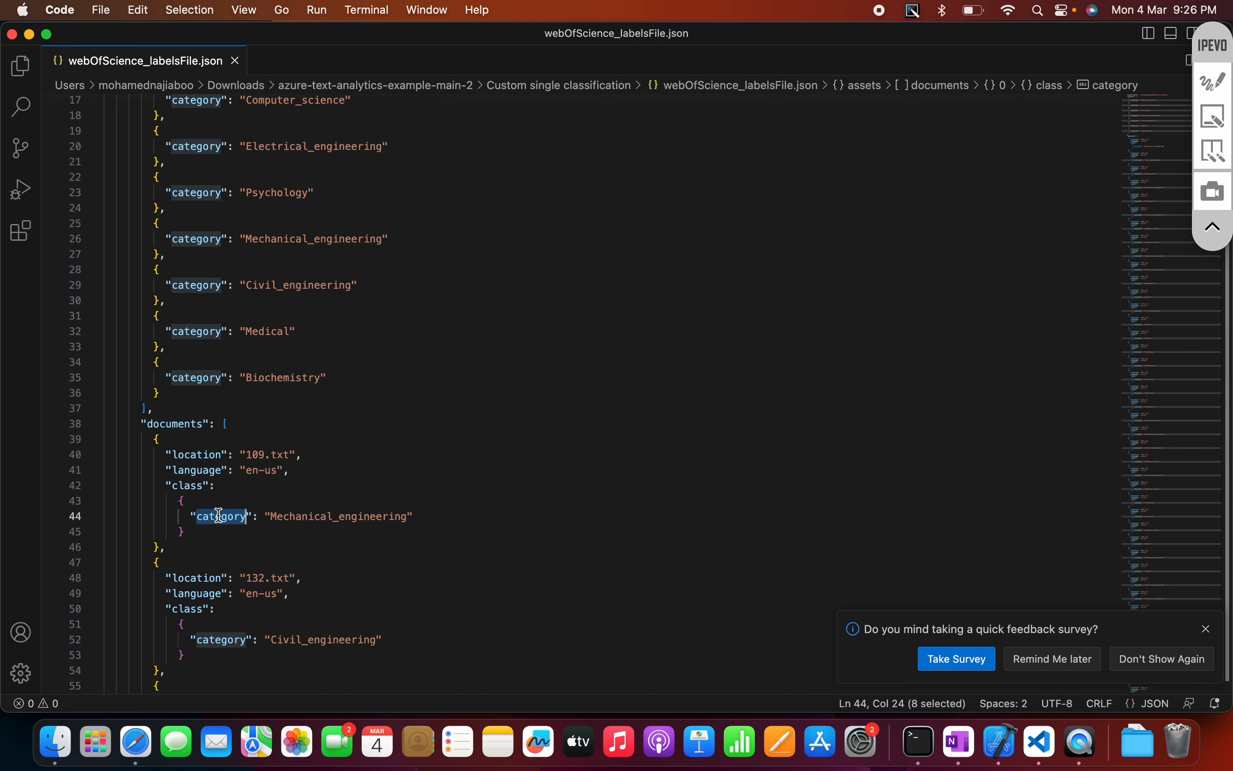
{"action": "double_click", "coordinate": [321, 516]}
Examine the location, language and class category of the 132.txt entry in the labels file.
{"action": "left_click", "coordinate": [341, 577]}
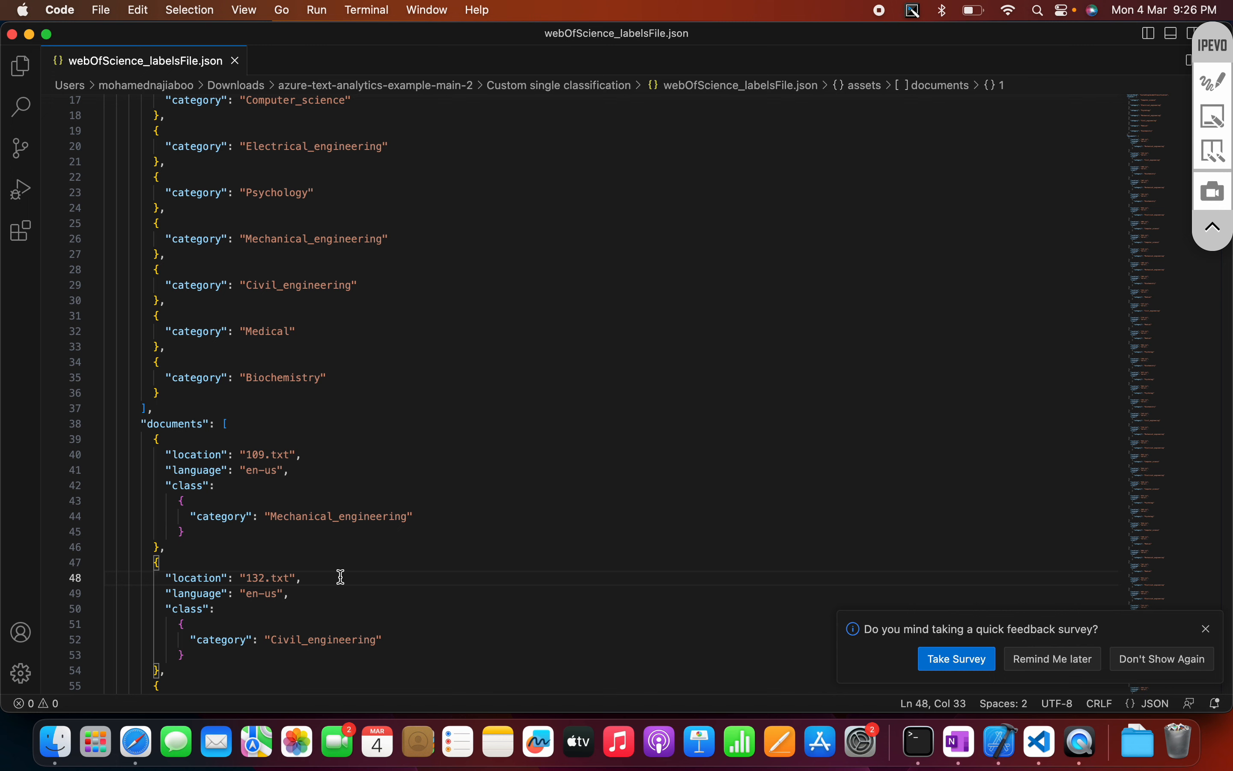
{"action": "key", "text": "Down"}
{"action": "key", "text": "Down"}
{"action": "key", "text": "Down"}
{"action": "key", "text": "Down"}
{"action": "key", "text": "Down"}
{"action": "key", "text": "Down"}
{"action": "key", "text": "Down"}
{"action": "key", "text": "Down"}
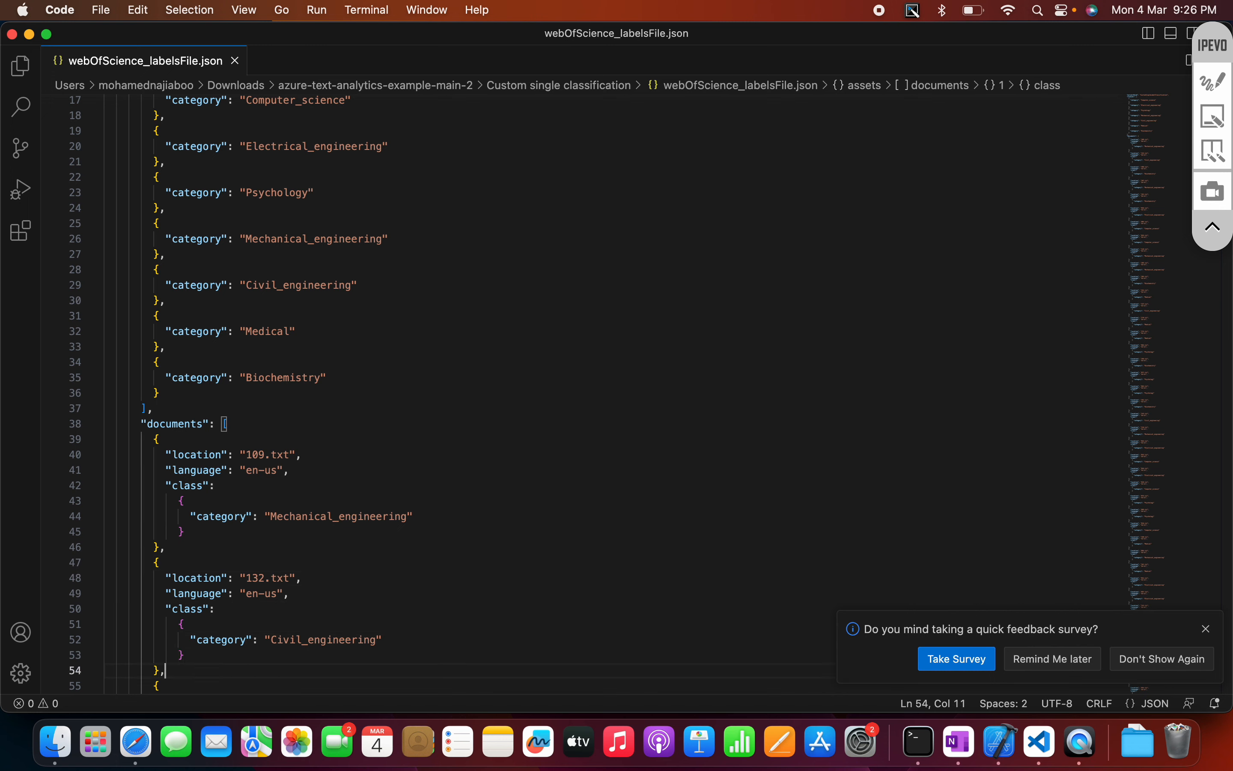
Examine the labels file entries for 208.txt, 107.txt and 191.txt, including their location, language and class category.
{"action": "key", "text": "Down"}
{"action": "key", "text": "Down"}
{"action": "key", "text": "Down"}
{"action": "key", "text": "Down"}
{"action": "key", "text": "Down"}
{"action": "key", "text": "Down"}
{"action": "key", "text": "Down"}
{"action": "key", "text": "Down"}
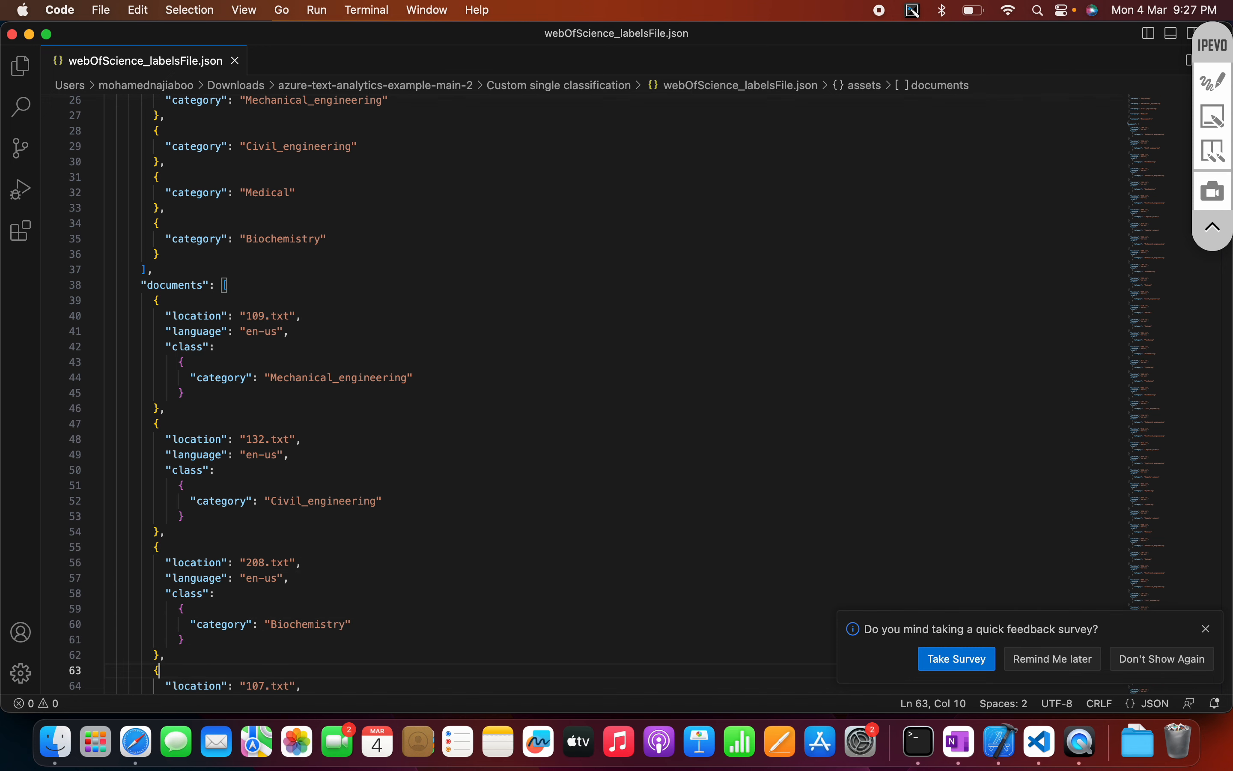
{"action": "key", "text": "Down"}
{"action": "key", "text": "Down"}
{"action": "key", "text": "Down"}
{"action": "key", "text": "Down"}
{"action": "key", "text": "Down"}
{"action": "key", "text": "Down"}
{"action": "key", "text": "Down"}
{"action": "key", "text": "Down"}
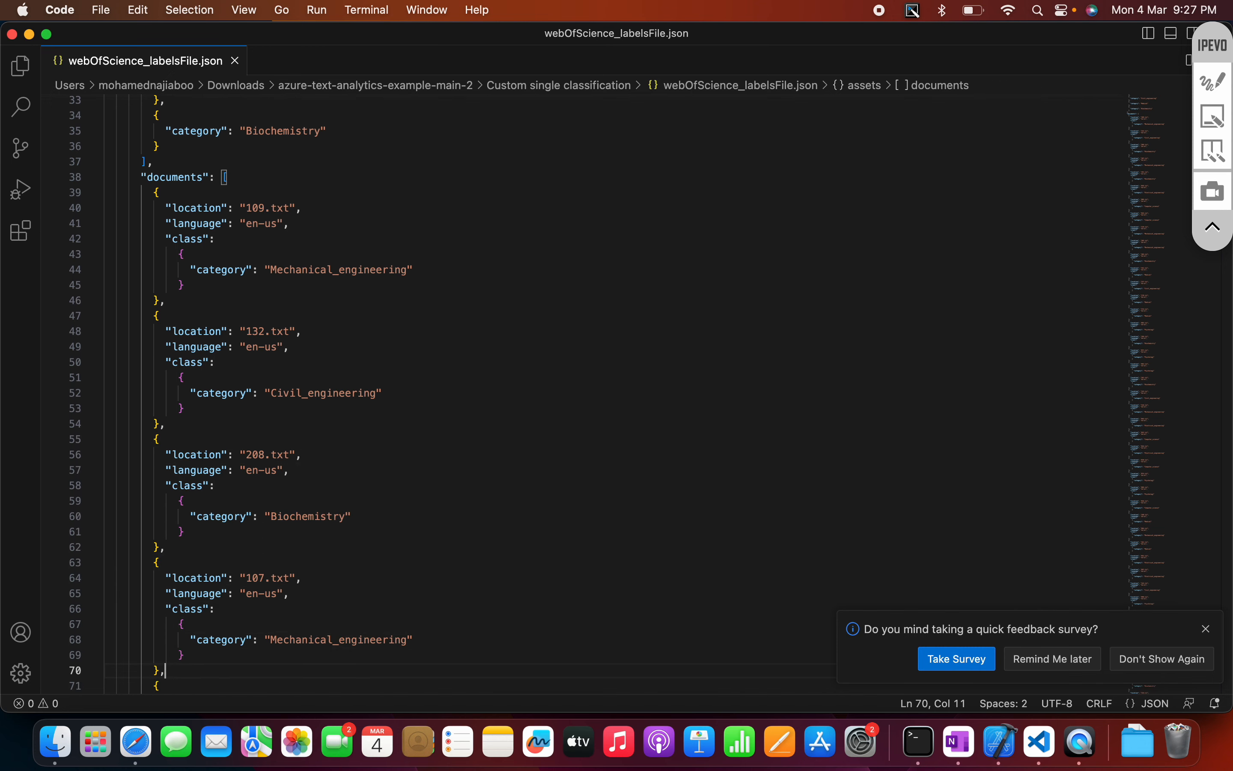
{"action": "key", "text": "Down"}
{"action": "key", "text": "Down"}
{"action": "key", "text": "Down"}
{"action": "key", "text": "Down"}
{"action": "key", "text": "Down"}
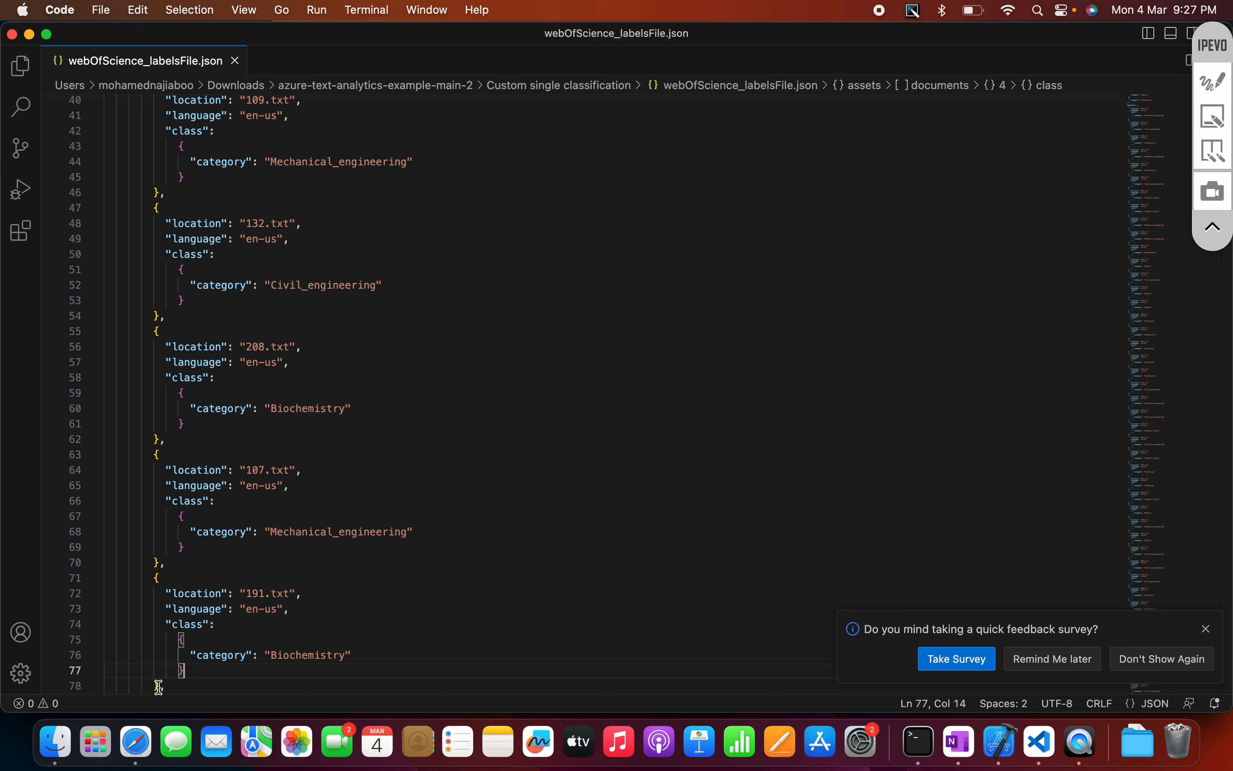
Switch to the Azure portal in Safari and open the trainstoragenm storage account from the train_custom resource group.
{"action": "left_click", "coordinate": [136, 742]}
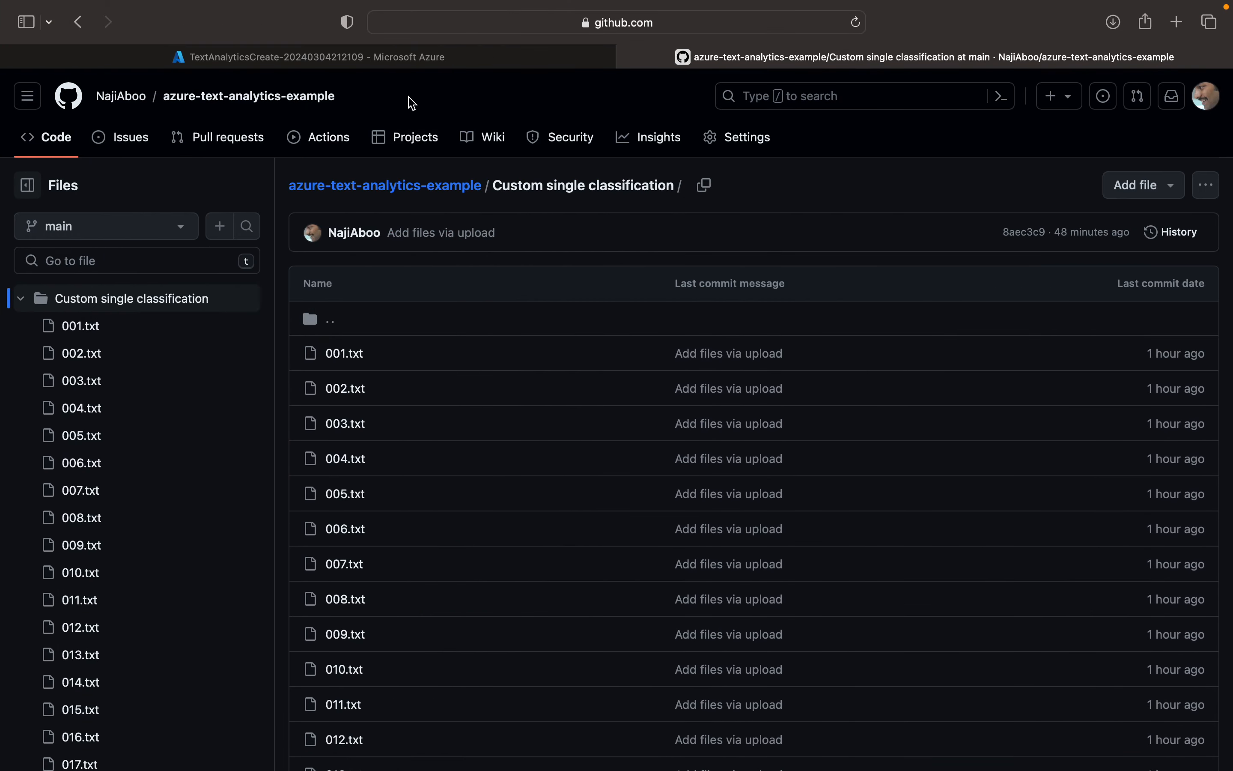
{"action": "left_click", "coordinate": [430, 60]}
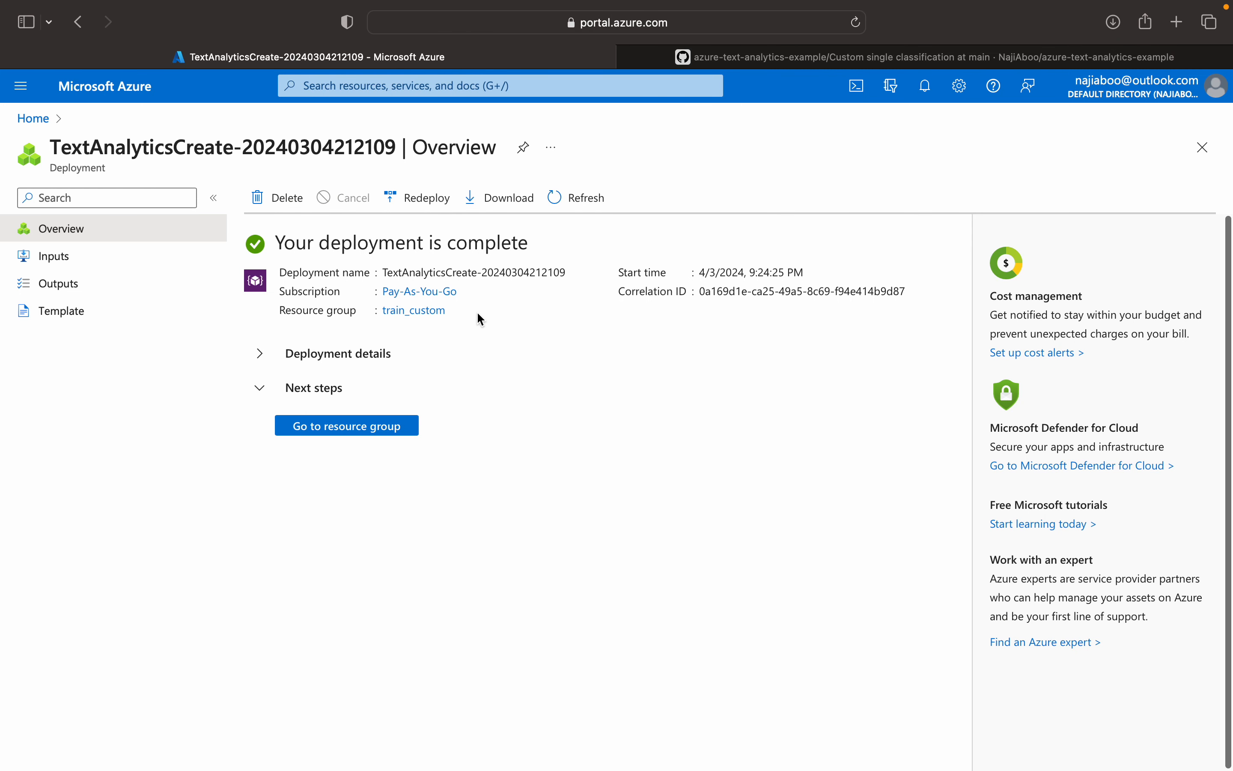
{"action": "left_click", "coordinate": [412, 427]}
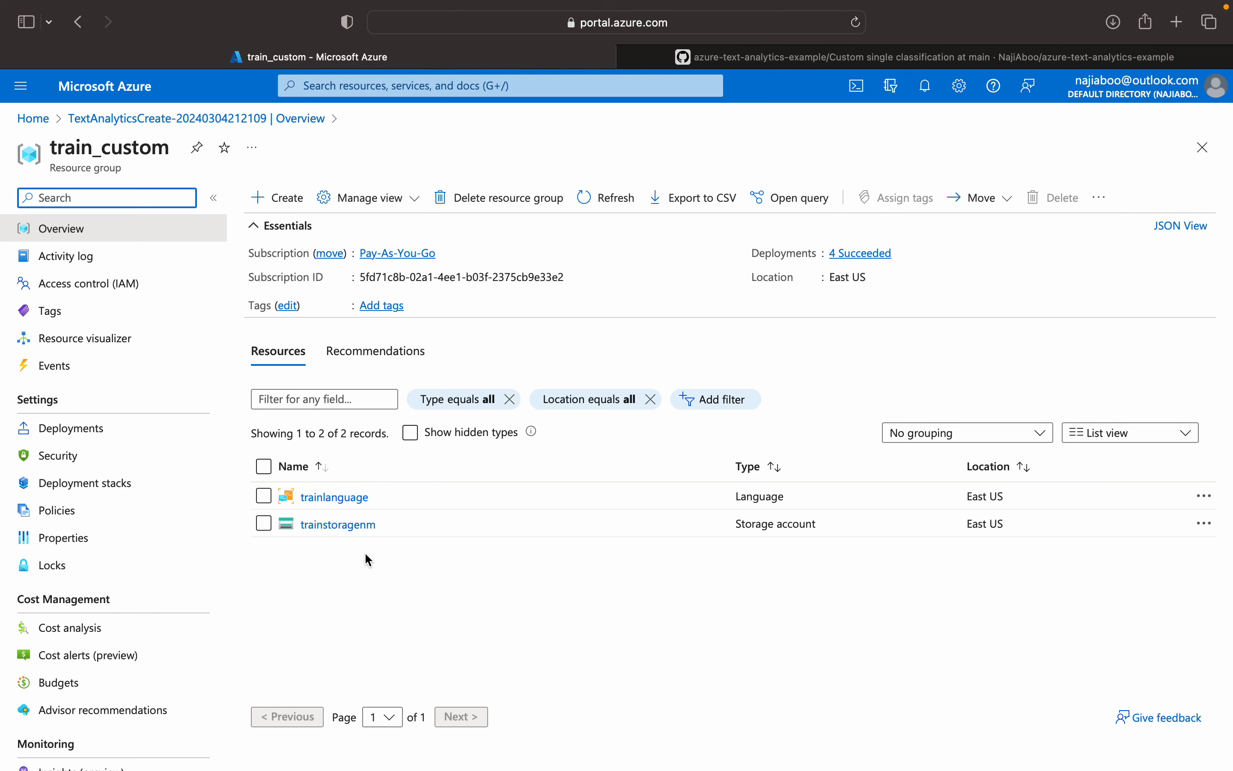
{"action": "left_click", "coordinate": [348, 530]}
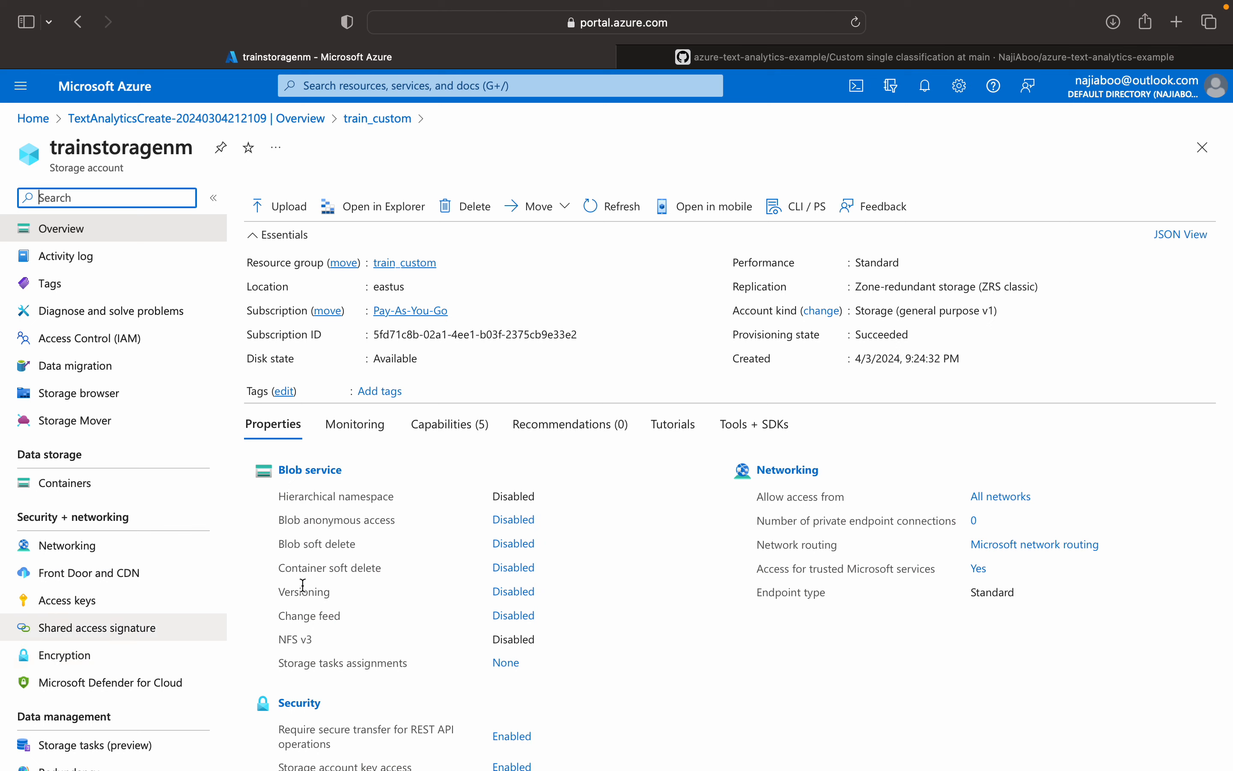
{"action": "left_click", "coordinate": [1162, 474]}
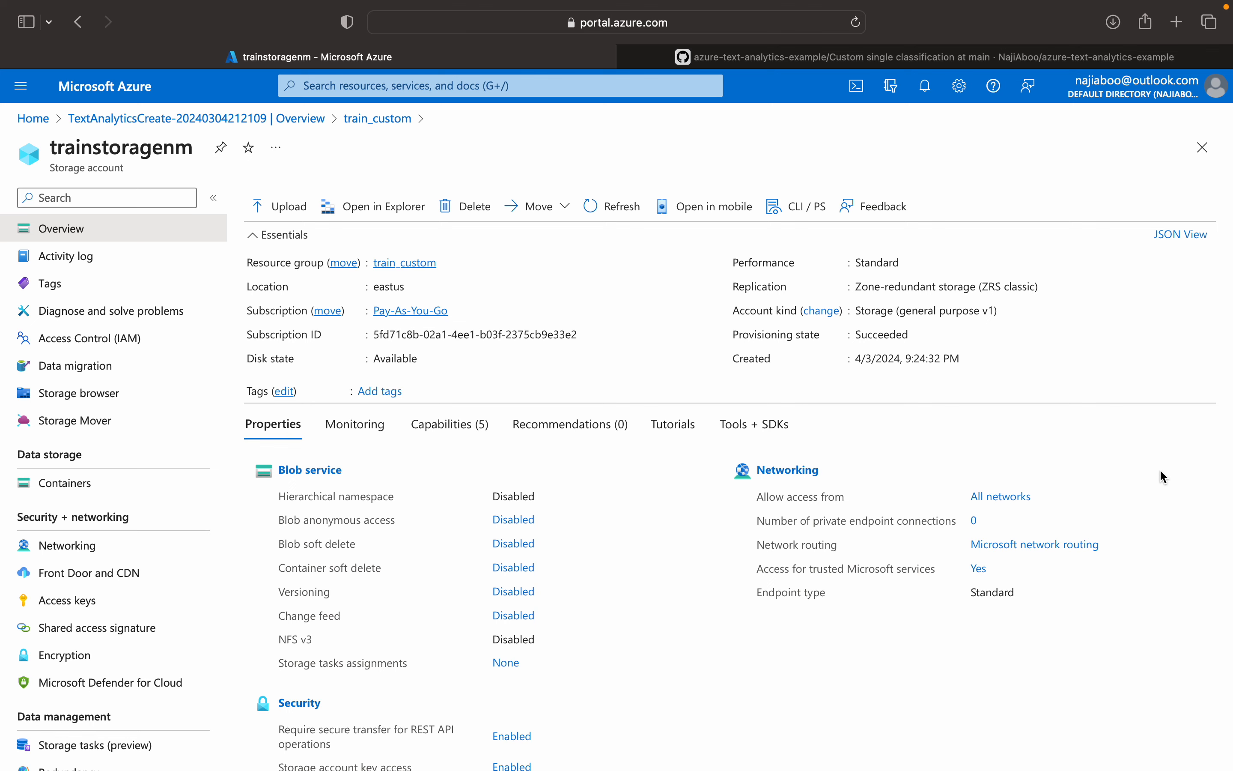
{"action": "scroll", "coordinate": [1161, 475], "scroll_direction": "down", "scroll_amount": 3}
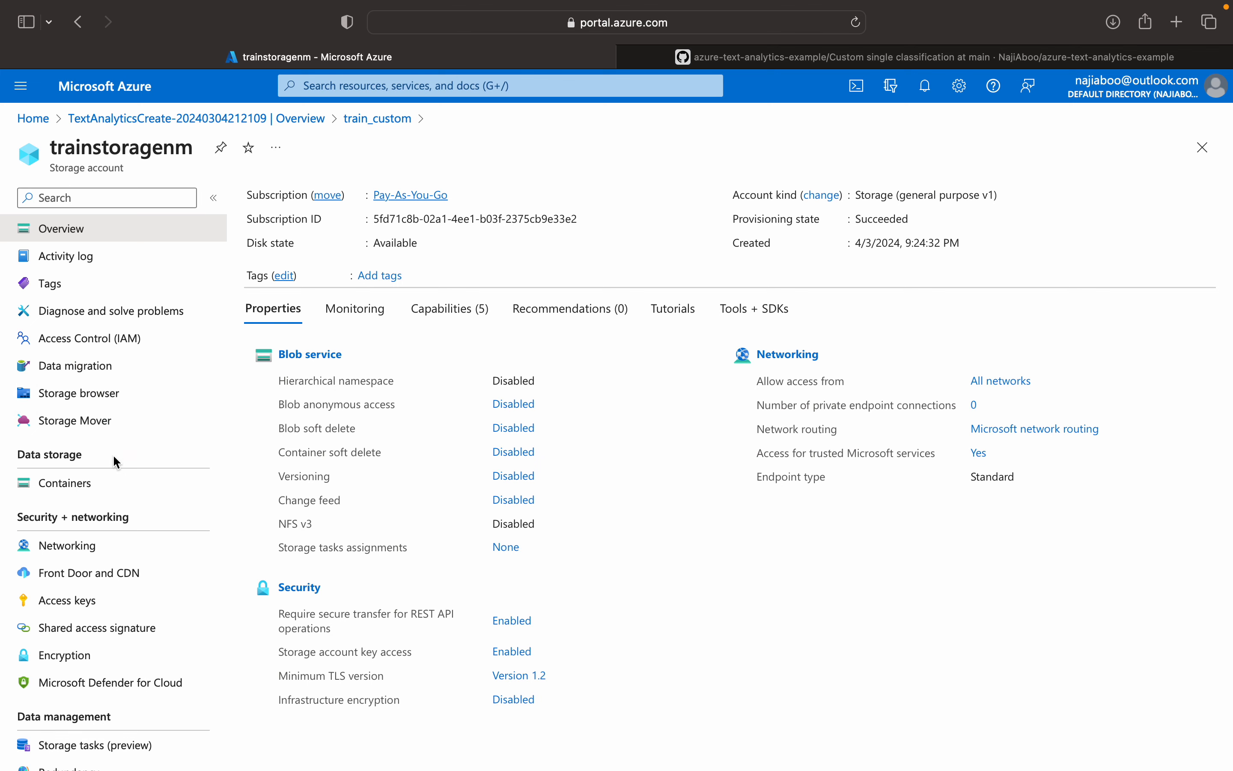
Create a blob container named traindatacontainer in the trainstoragenm storage account.
{"action": "left_click", "coordinate": [116, 486]}
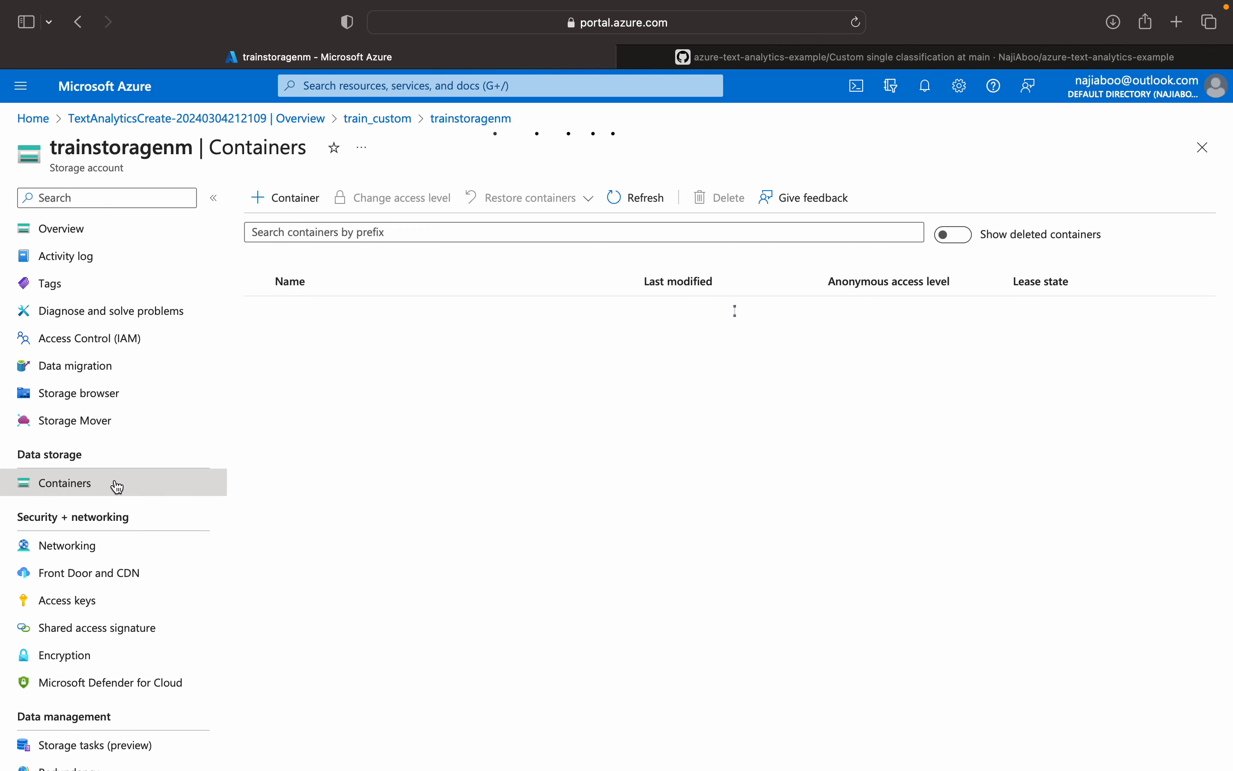
{"action": "left_click", "coordinate": [309, 215]}
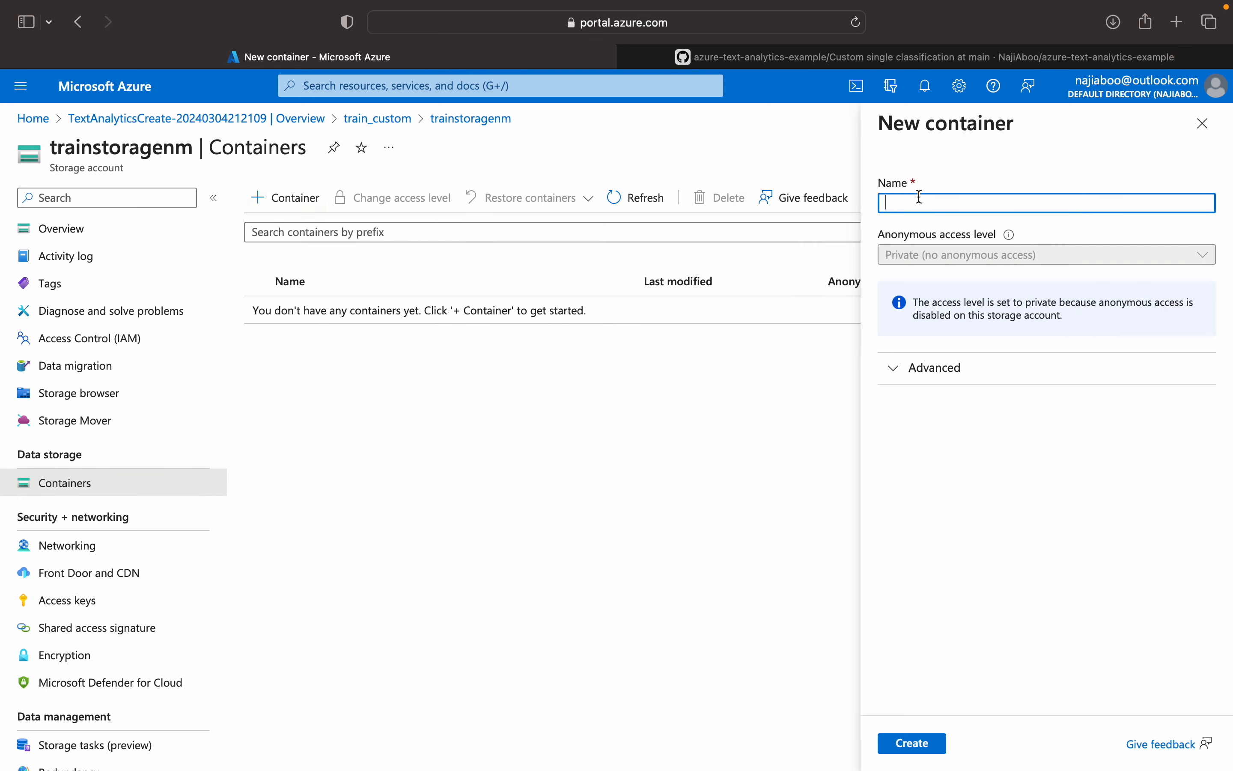
{"action": "type", "text": "traindatacontainer"}
{"action": "left_click", "coordinate": [924, 744]}
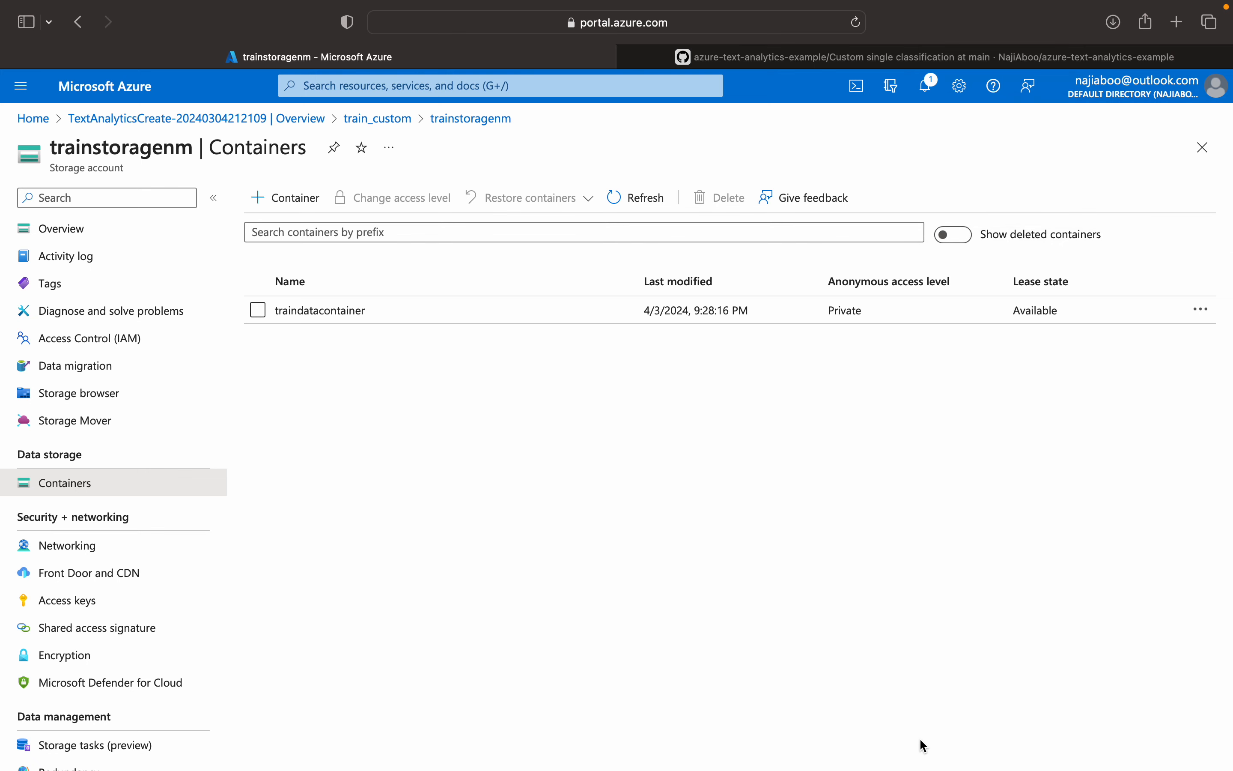
Start a blob upload in traindatacontainer and browse to Downloads > azure-text-analytics-example-main-2 > Custom single classification.
{"action": "left_click", "coordinate": [320, 310]}
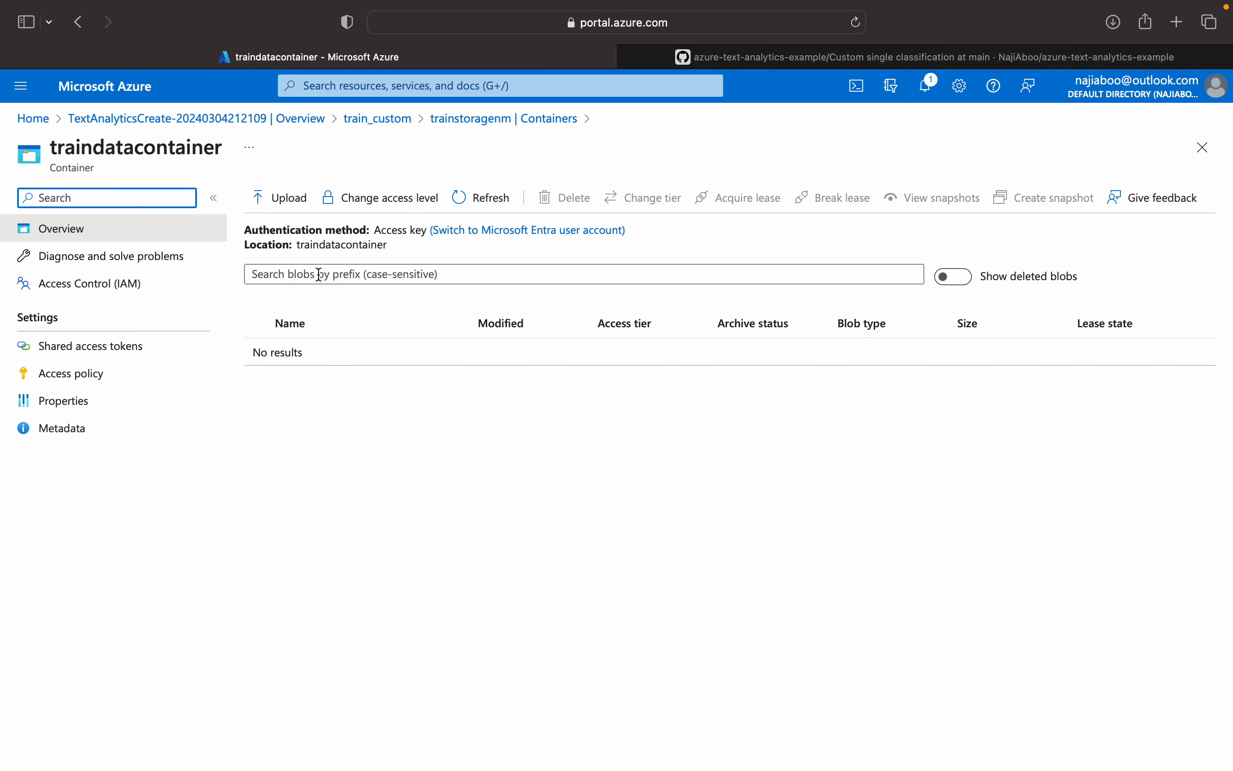
{"action": "left_click", "coordinate": [298, 204]}
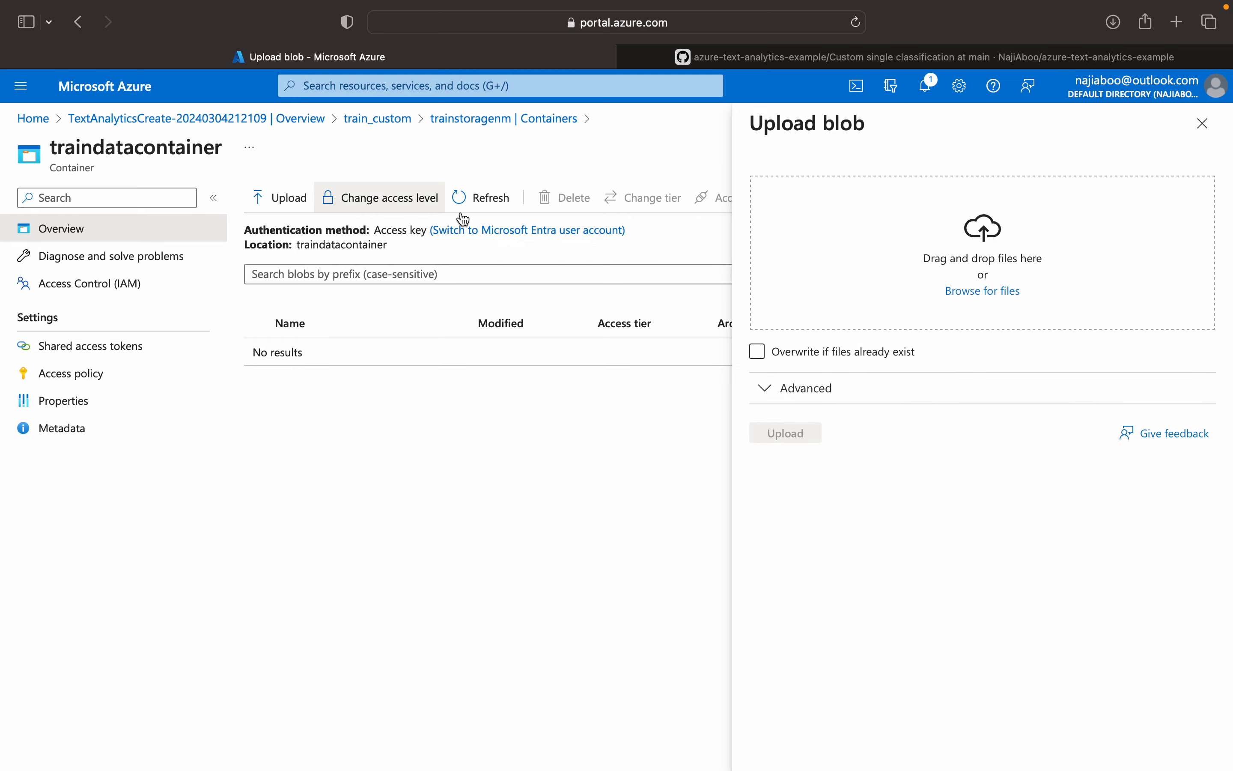
{"action": "left_click", "coordinate": [986, 293]}
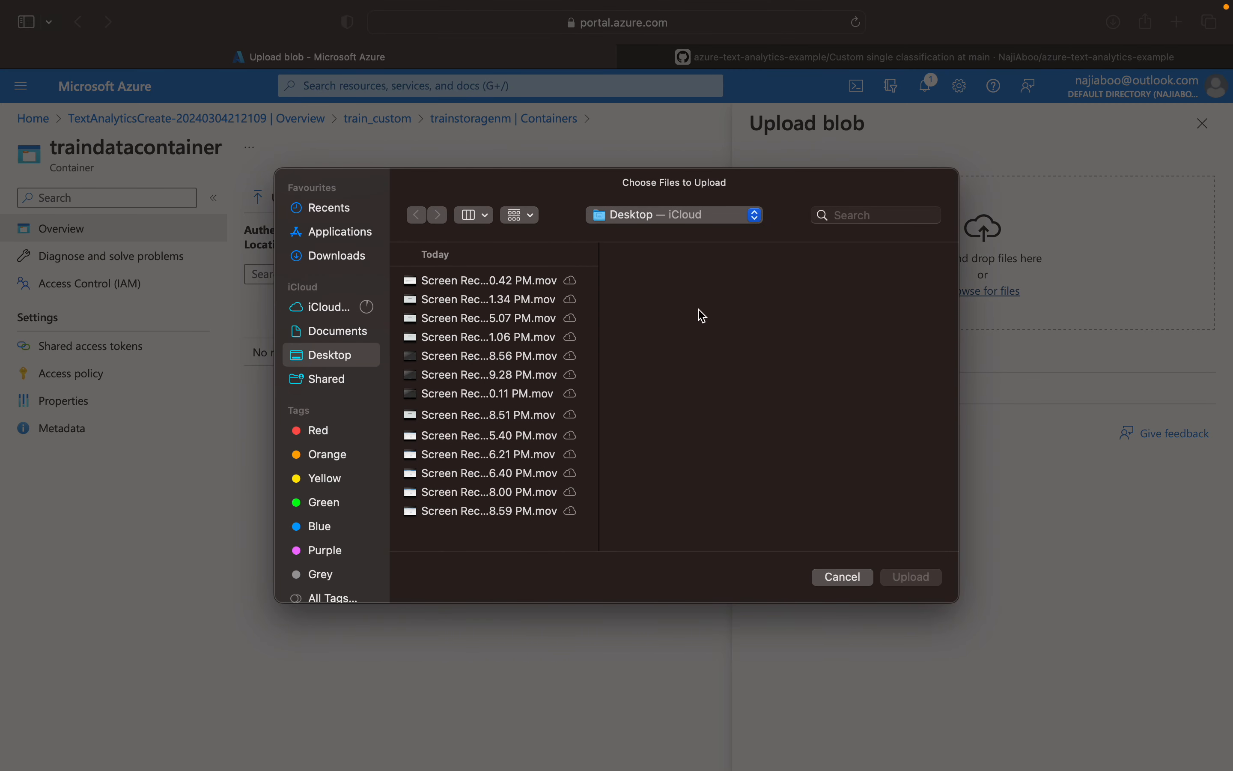
{"action": "left_click", "coordinate": [360, 260]}
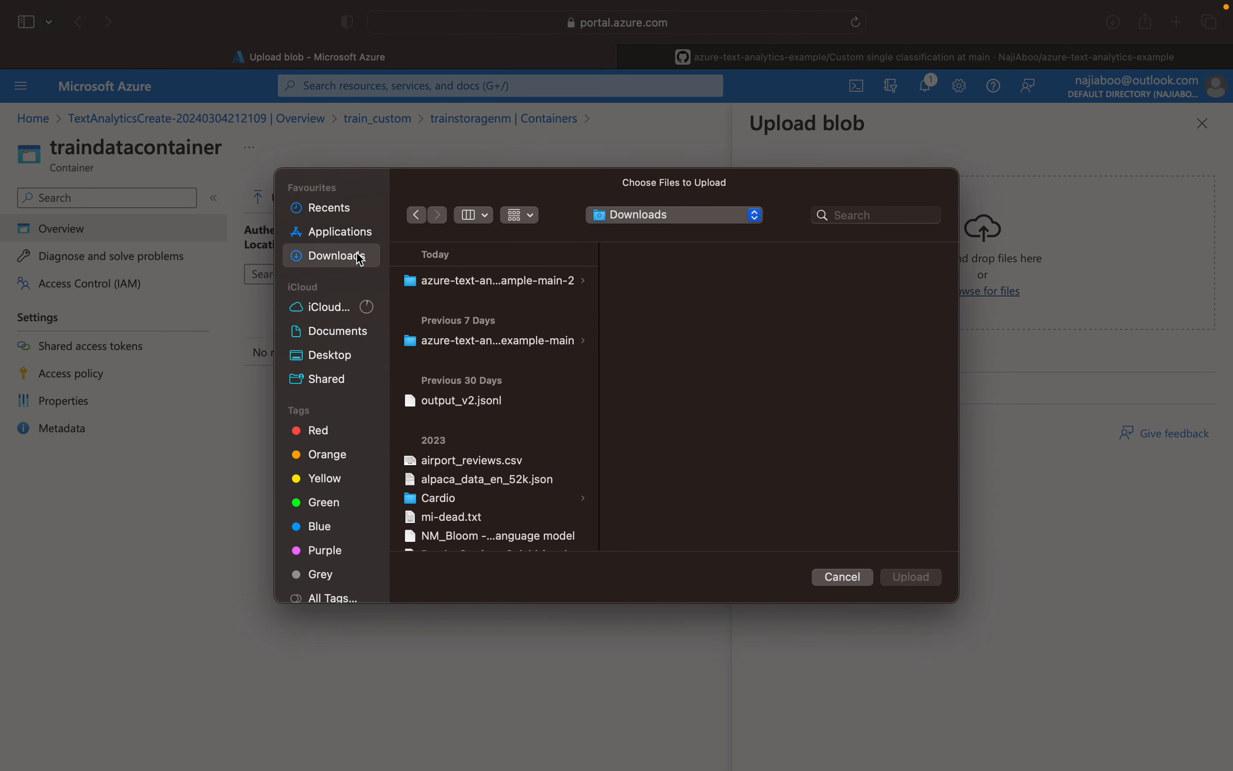
{"action": "left_click", "coordinate": [460, 279]}
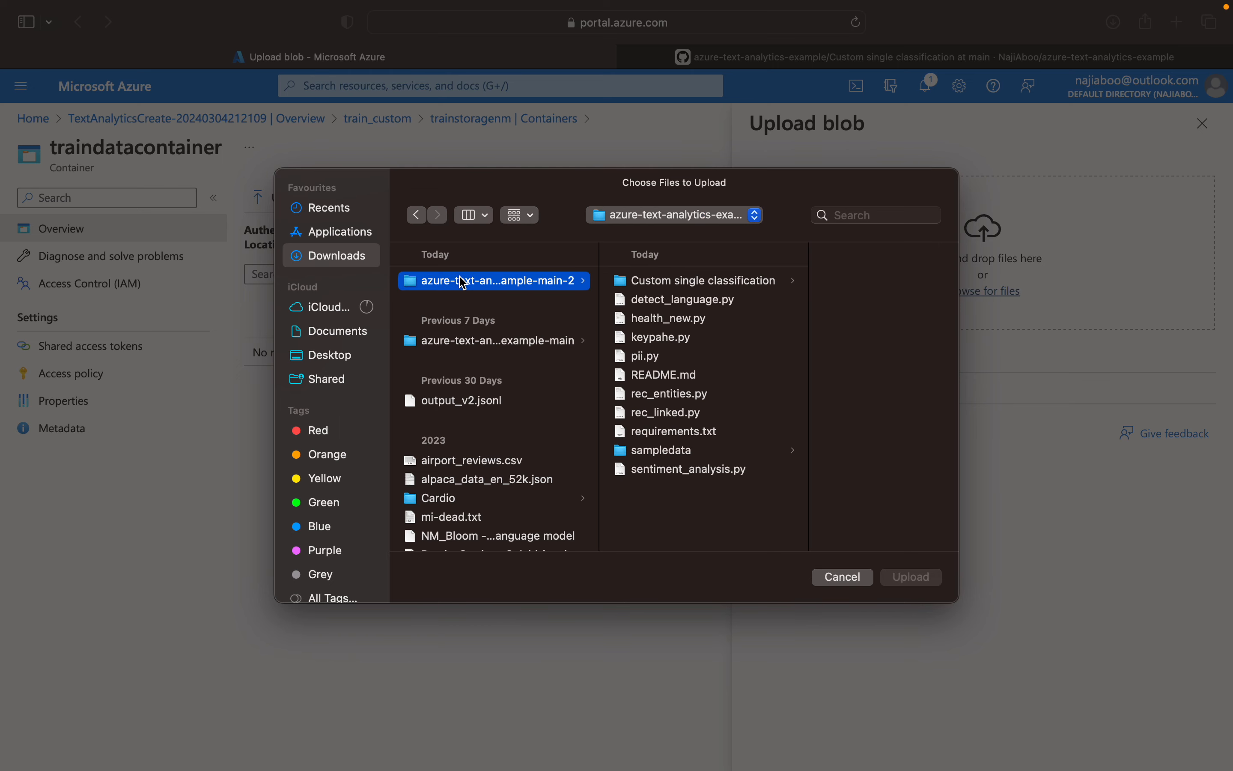
{"action": "left_click", "coordinate": [680, 281]}
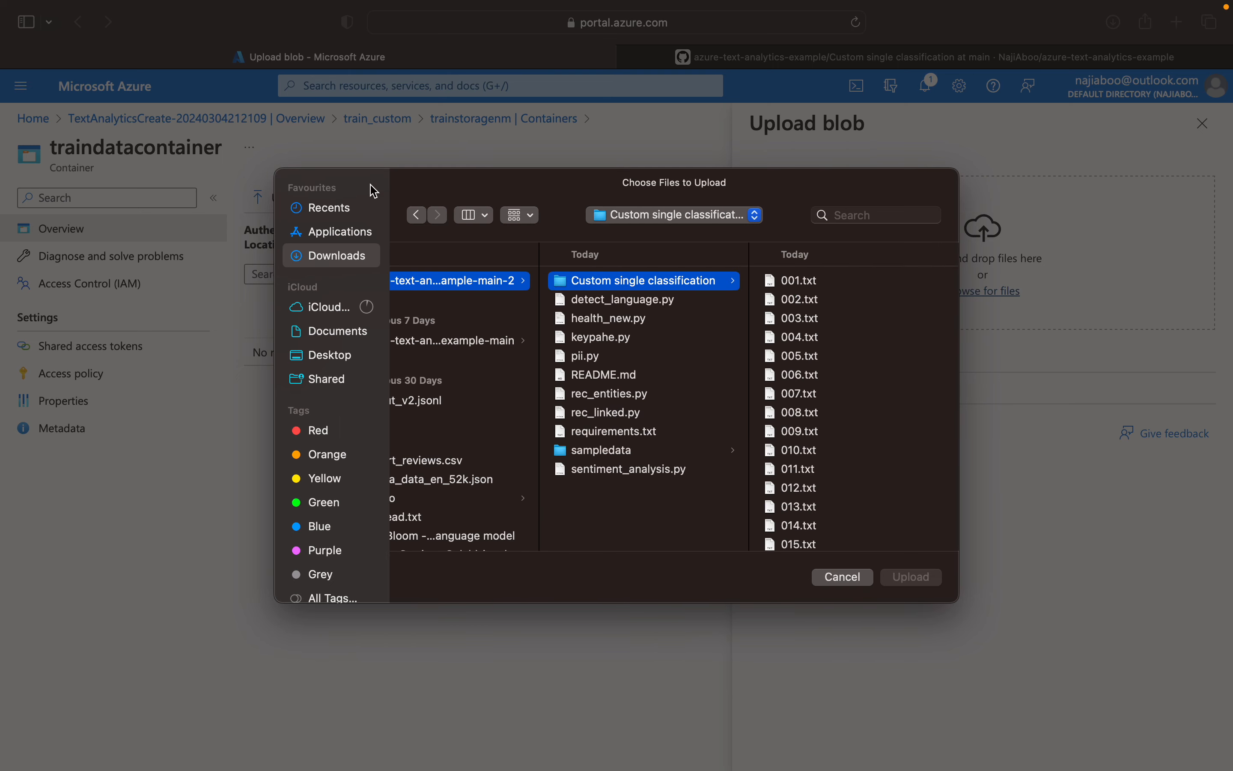
Choose all files from 001.txt through 210.txt, plus brief.txt and read, for the blob upload.
{"action": "left_click", "coordinate": [817, 282]}
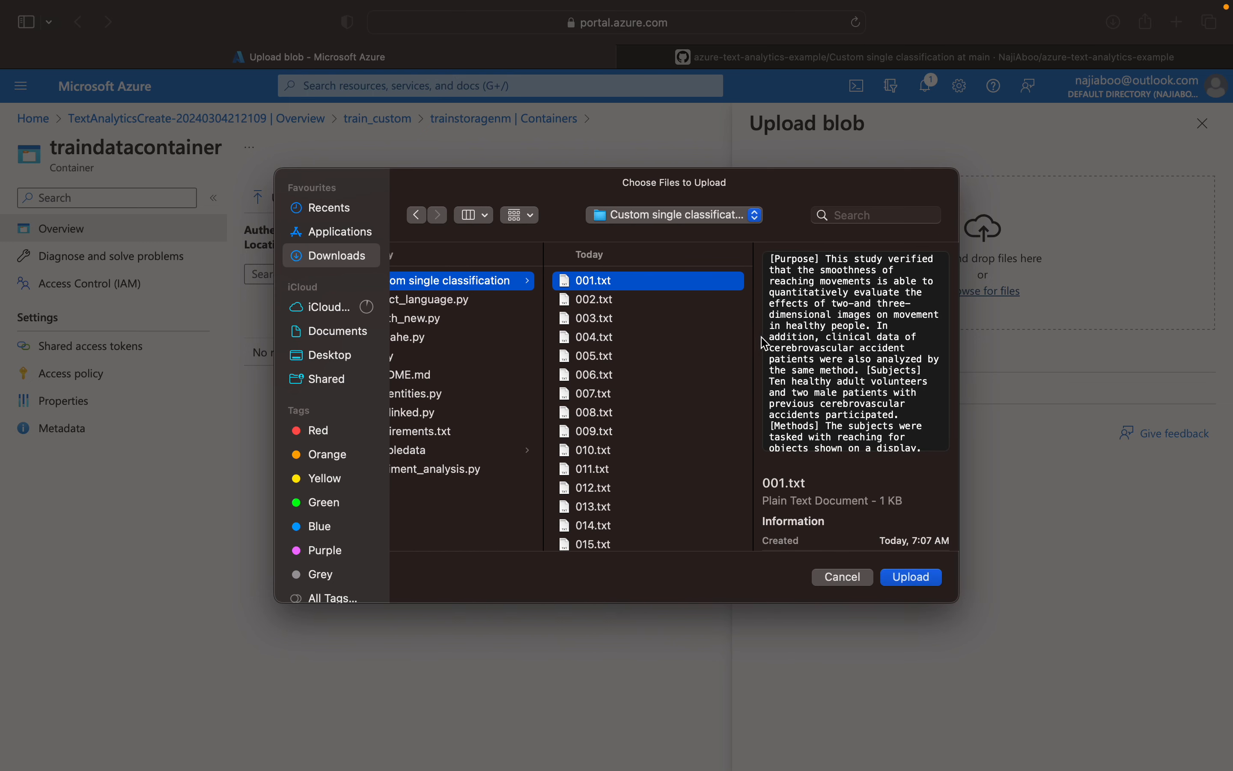
{"action": "key", "text": "shift+Down"}
{"action": "key", "text": "shift+Down"}
{"action": "key", "text": "shift+Down"}
{"action": "key", "text": "shift+Down"}
{"action": "key", "text": "shift+Down"}
{"action": "key", "text": "shift+Down"}
{"action": "key", "text": "shift+Down"}
{"action": "key", "text": "shift+Down"}
{"action": "key", "text": "shift+Down"}
{"action": "key", "text": "shift+Down"}
{"action": "key", "text": "shift+Down"}
{"action": "key", "text": "shift+Down"}
{"action": "key", "text": "shift+Down"}
{"action": "key", "text": "shift+Down"}
{"action": "key", "text": "shift+Down"}
{"action": "key", "text": "shift+Down"}
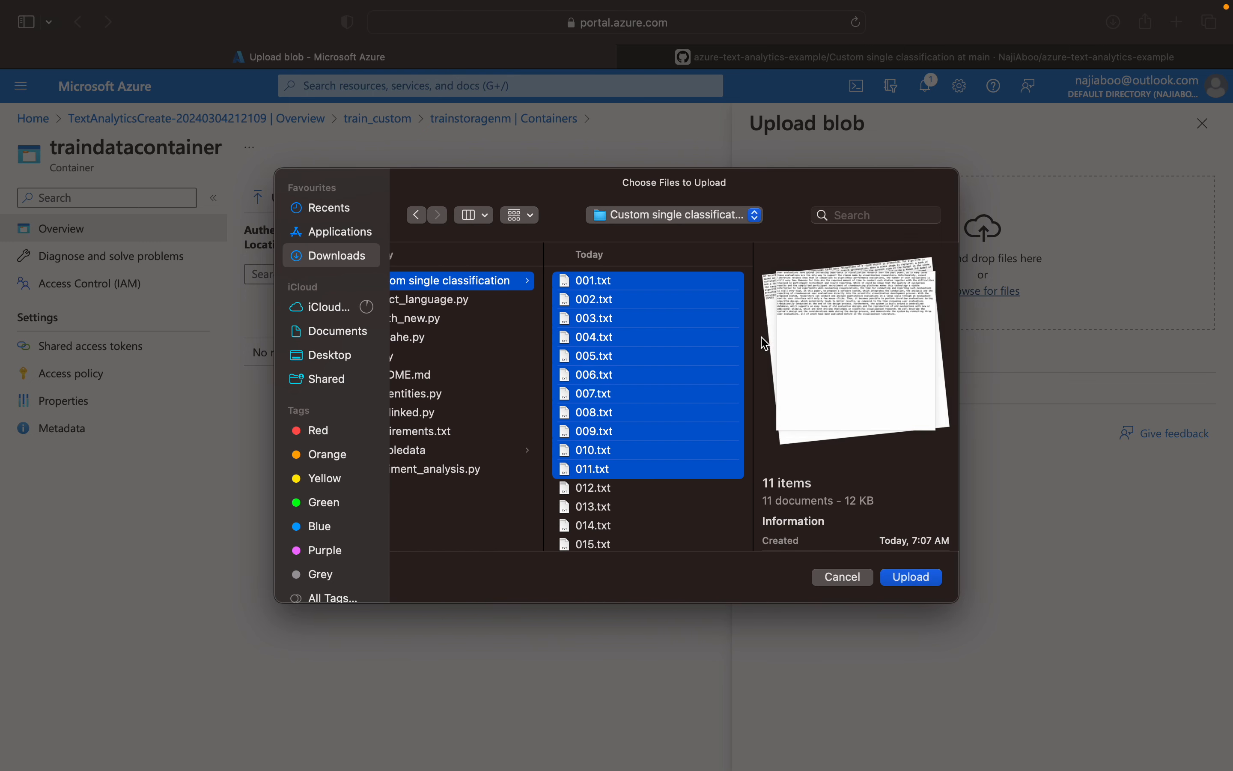
{"action": "key", "text": "shift+Down"}
{"action": "key", "text": "shift+Down"}
{"action": "key", "text": "shift+Down"}
{"action": "key", "text": "shift+Down"}
{"action": "key", "text": "shift+Down"}
{"action": "key", "text": "shift+Down"}
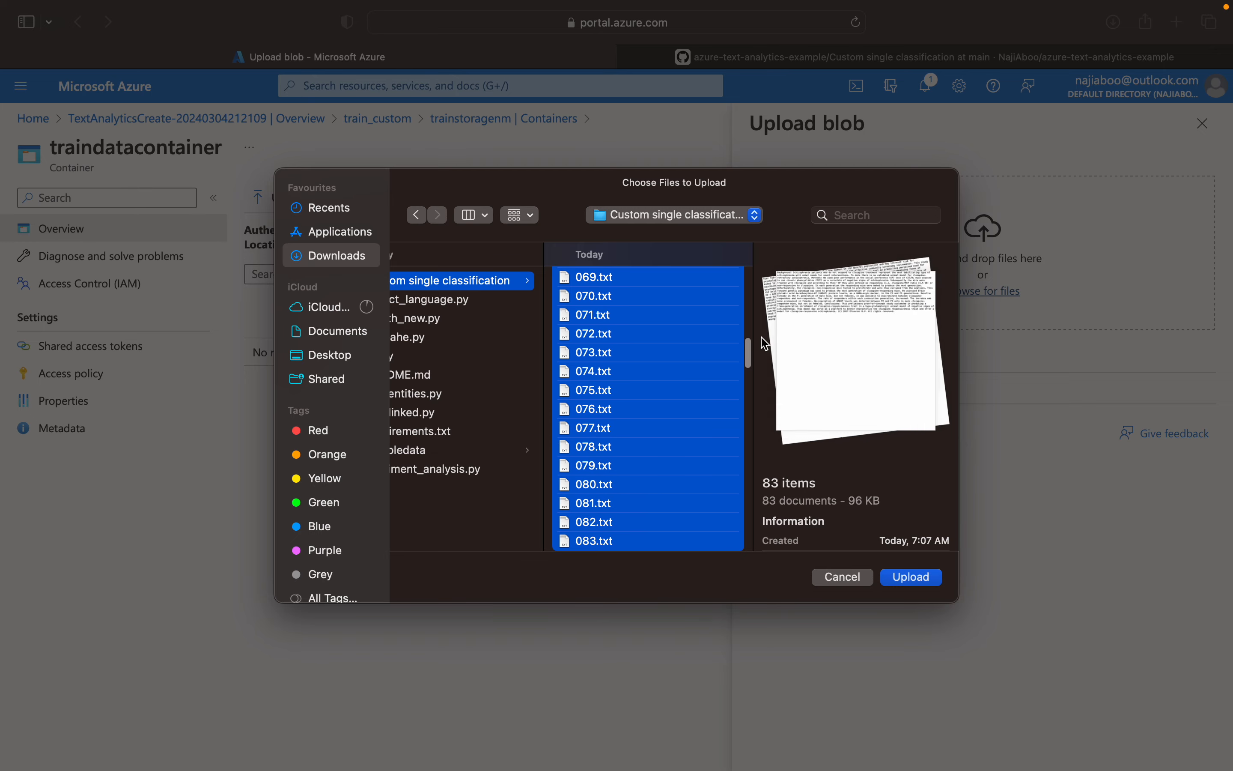
{"action": "key", "text": "shift+Down"}
{"action": "key", "text": "shift+Down"}
{"action": "key", "text": "shift+Down"}
{"action": "key", "text": "shift+Down"}
{"action": "key", "text": "shift+Down"}
{"action": "key", "text": "shift+Down"}
{"action": "key", "text": "shift+Down"}
{"action": "key", "text": "shift+Down"}
{"action": "key", "text": "shift+Down"}
{"action": "key", "text": "shift+Down"}
{"action": "key", "text": "shift+Down"}
{"action": "key", "text": "shift+Down"}
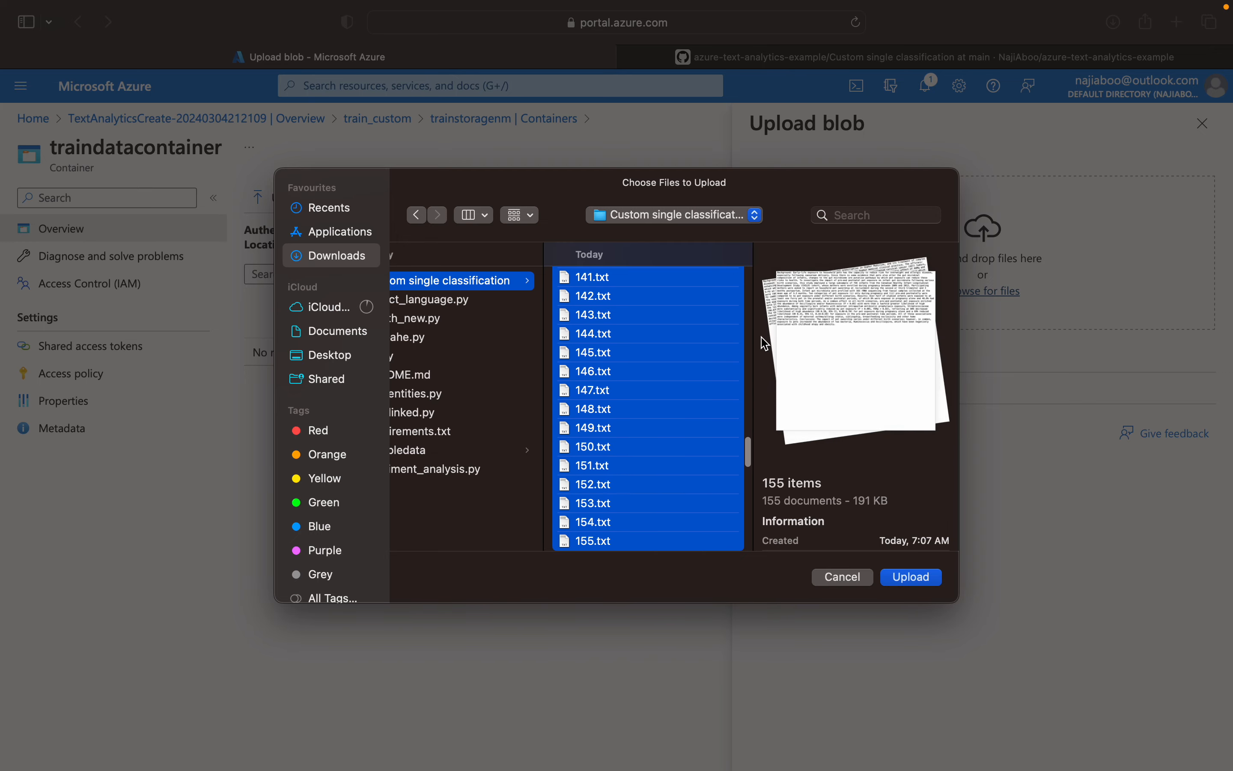
{"action": "key", "text": "shift+Down"}
{"action": "key", "text": "shift+Down"}
{"action": "key", "text": "shift+Down"}
{"action": "key", "text": "shift+Down"}
{"action": "key", "text": "shift+Down"}
{"action": "key", "text": "shift+Down"}
{"action": "key", "text": "shift+Down"}
{"action": "key", "text": "shift+Down"}
{"action": "key", "text": "shift+Down"}
{"action": "key", "text": "shift+Down"}
{"action": "key", "text": "shift+Down"}
{"action": "key", "text": "shift+Down"}
{"action": "key", "text": "shift+Down"}
{"action": "key", "text": "shift+Down"}
{"action": "key", "text": "shift+Down"}
{"action": "key", "text": "shift+Down"}
{"action": "key", "text": "shift+Down"}
{"action": "key", "text": "shift+Down"}
{"action": "key", "text": "shift+Down"}
{"action": "key", "text": "shift+Down"}
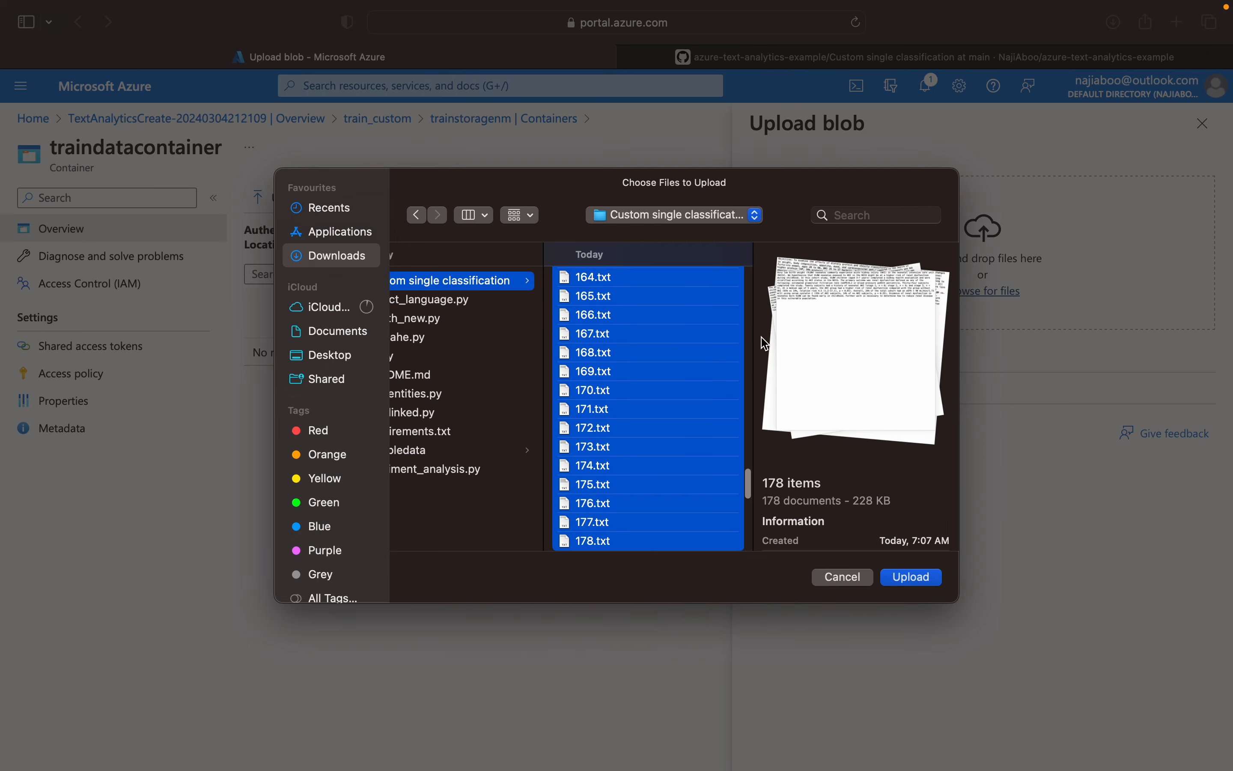
{"action": "key", "text": "shift+Down"}
{"action": "key", "text": "shift+Down"}
{"action": "key", "text": "shift+Down"}
{"action": "key", "text": "shift+Down"}
{"action": "key", "text": "shift+Down"}
{"action": "key", "text": "shift+Down"}
{"action": "key", "text": "shift+Down"}
{"action": "key", "text": "shift+Down"}
{"action": "key", "text": "shift+Down"}
{"action": "key", "text": "shift+Down"}
{"action": "key", "text": "shift+Down"}
{"action": "key", "text": "shift+Down"}
{"action": "key", "text": "shift+Down"}
{"action": "key", "text": "shift+Down"}
{"action": "key", "text": "shift+Down"}
{"action": "key", "text": "shift+Down"}
{"action": "key", "text": "shift+Down"}
{"action": "key", "text": "shift+Down"}
{"action": "key", "text": "shift+Down"}
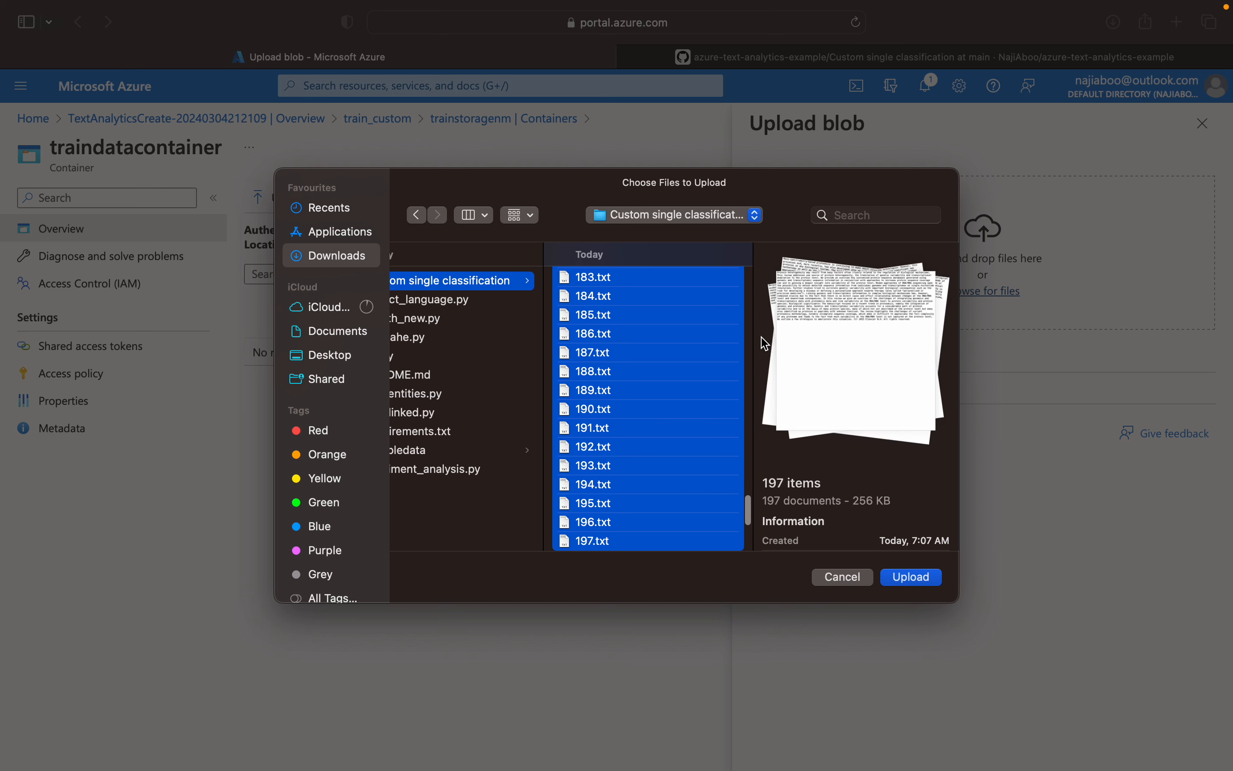
{"action": "key", "text": "shift+Down"}
{"action": "key", "text": "shift+Down"}
{"action": "key", "text": "shift+Down"}
{"action": "key", "text": "shift+Down"}
{"action": "key", "text": "shift+Down"}
{"action": "key", "text": "shift+Down"}
{"action": "key", "text": "shift+Down"}
{"action": "key", "text": "shift+Down"}
{"action": "key", "text": "shift+Down"}
{"action": "key", "text": "shift+Down"}
{"action": "key", "text": "shift+Down"}
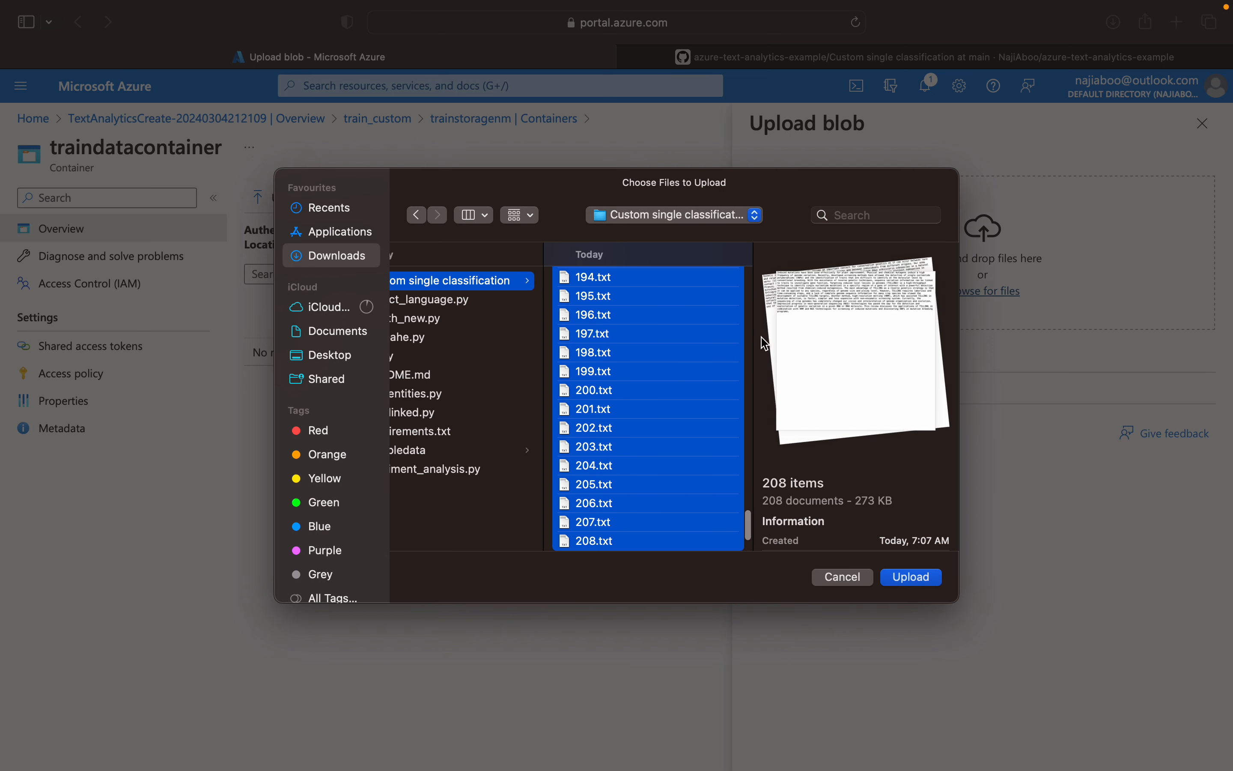
{"action": "key", "text": "shift+Down"}
{"action": "key", "text": "shift+Down"}
{"action": "key", "text": "shift+Down"}
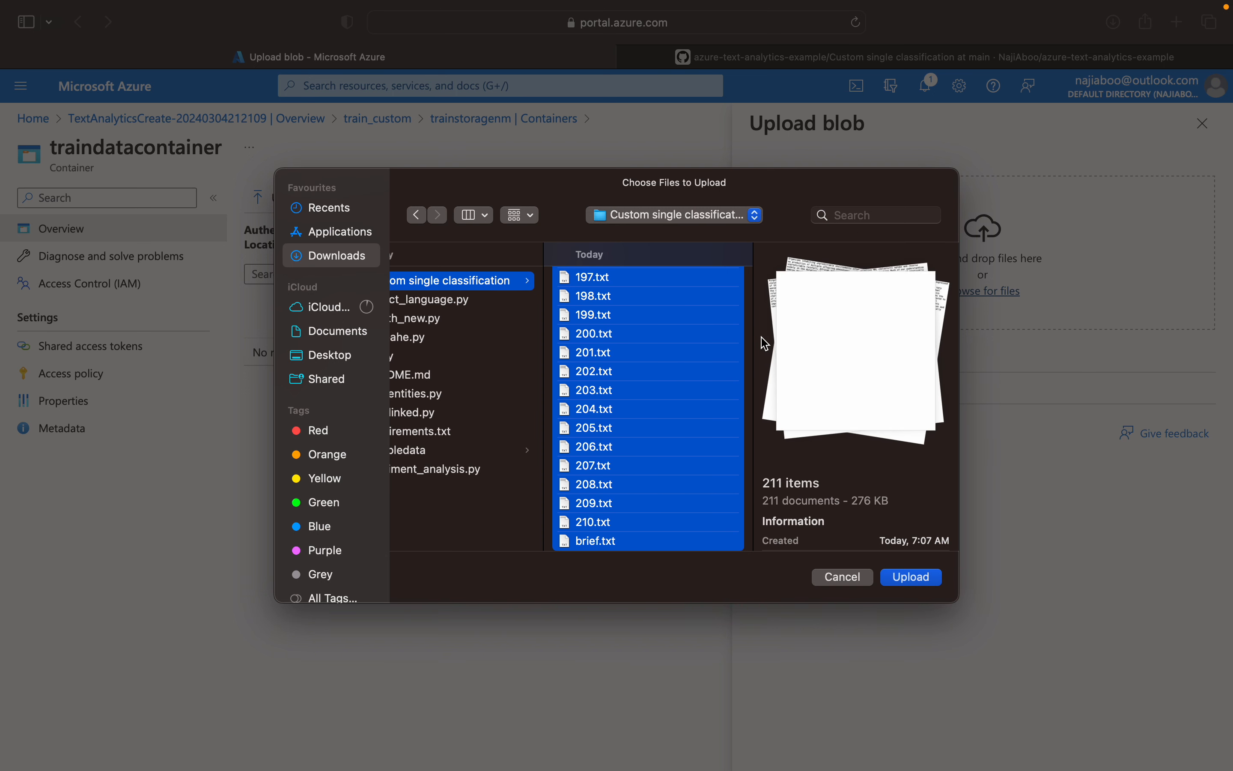
{"action": "key", "text": "shift+Down"}
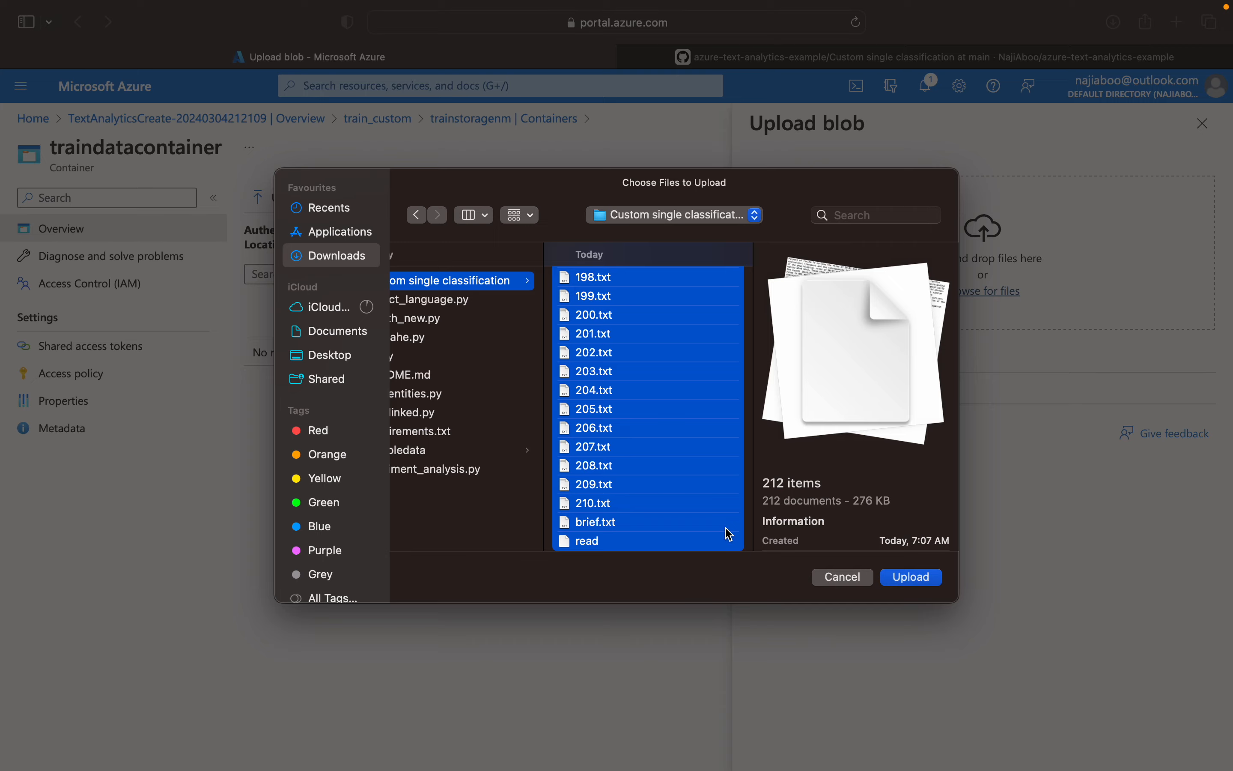
{"action": "left_click", "coordinate": [920, 581]}
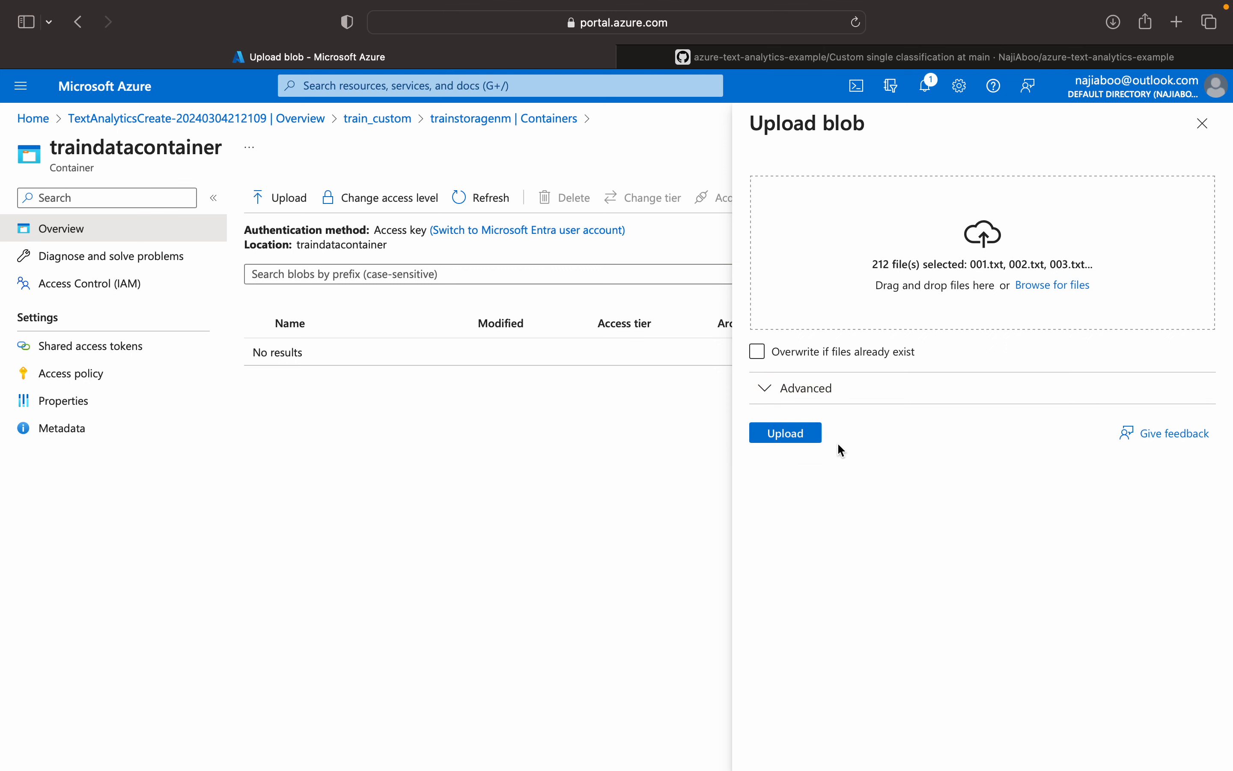
Upload the chosen files to traindatacontainer with the default advanced options and close the upload pane.
{"action": "left_click", "coordinate": [772, 395]}
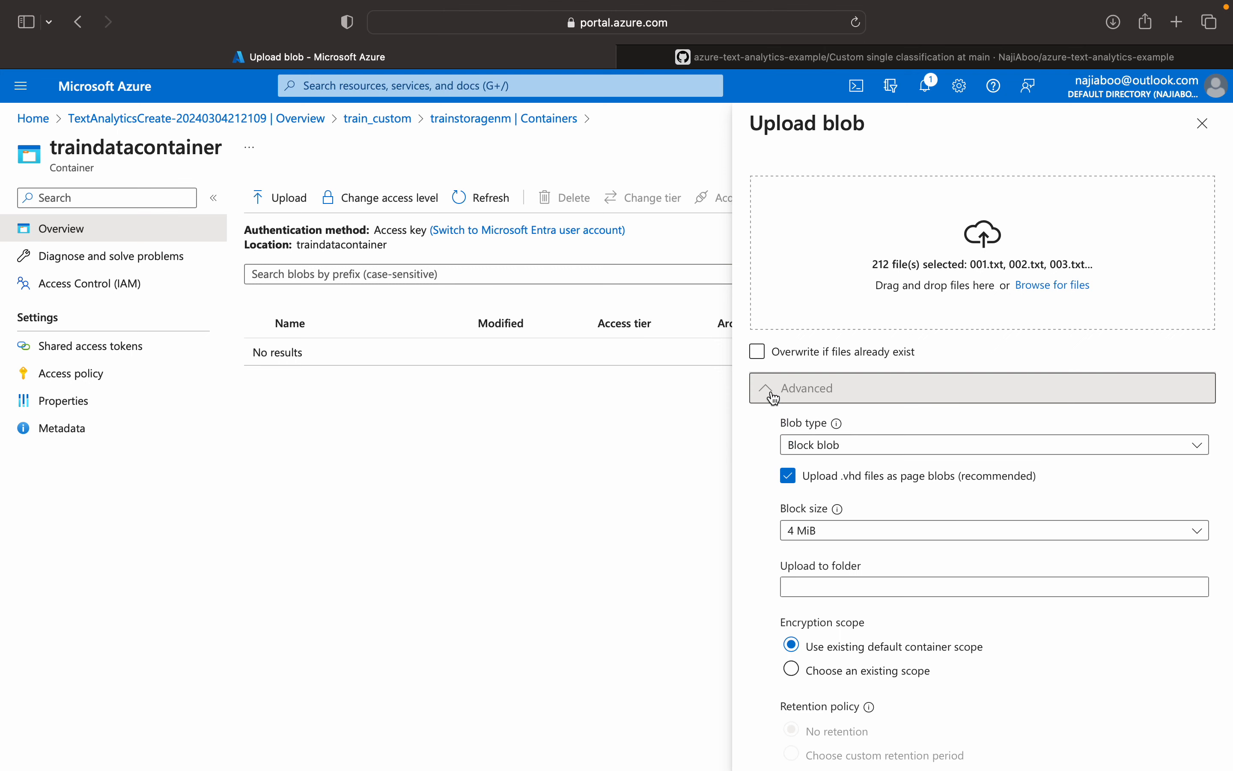
{"action": "left_click", "coordinate": [773, 396]}
{"action": "left_click", "coordinate": [780, 434]}
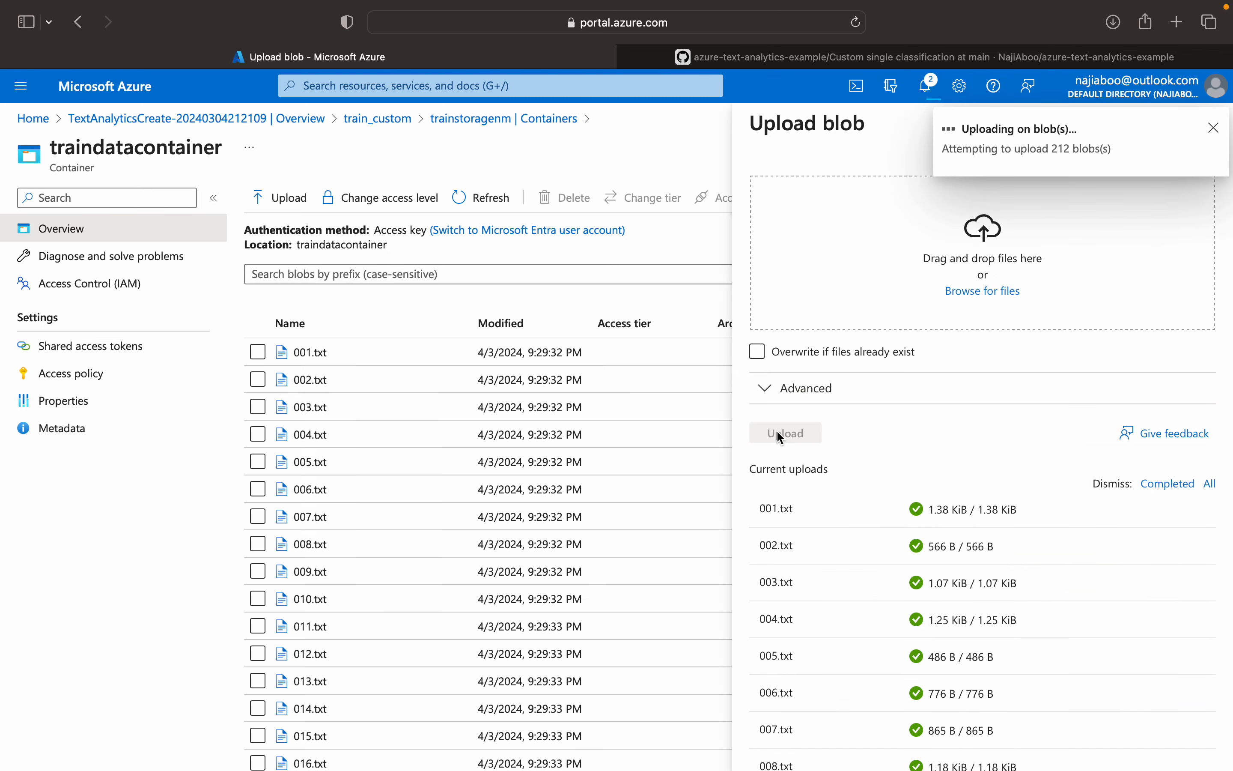
{"action": "left_click", "coordinate": [1215, 130]}
{"action": "left_click", "coordinate": [841, 347]}
{"action": "left_click", "coordinate": [1204, 123]}
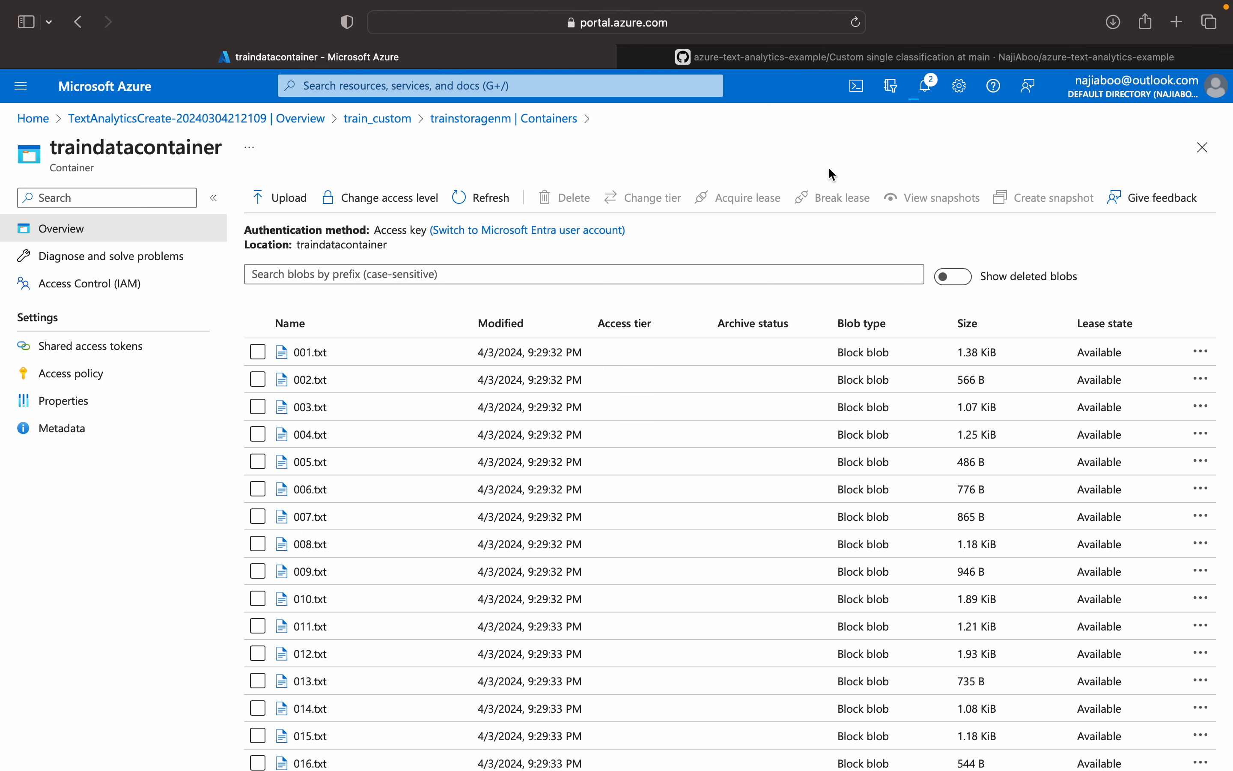
Open Language Studio at language.cognitive.azure.com in a new browser tab.
{"action": "left_click", "coordinate": [111, 14]}
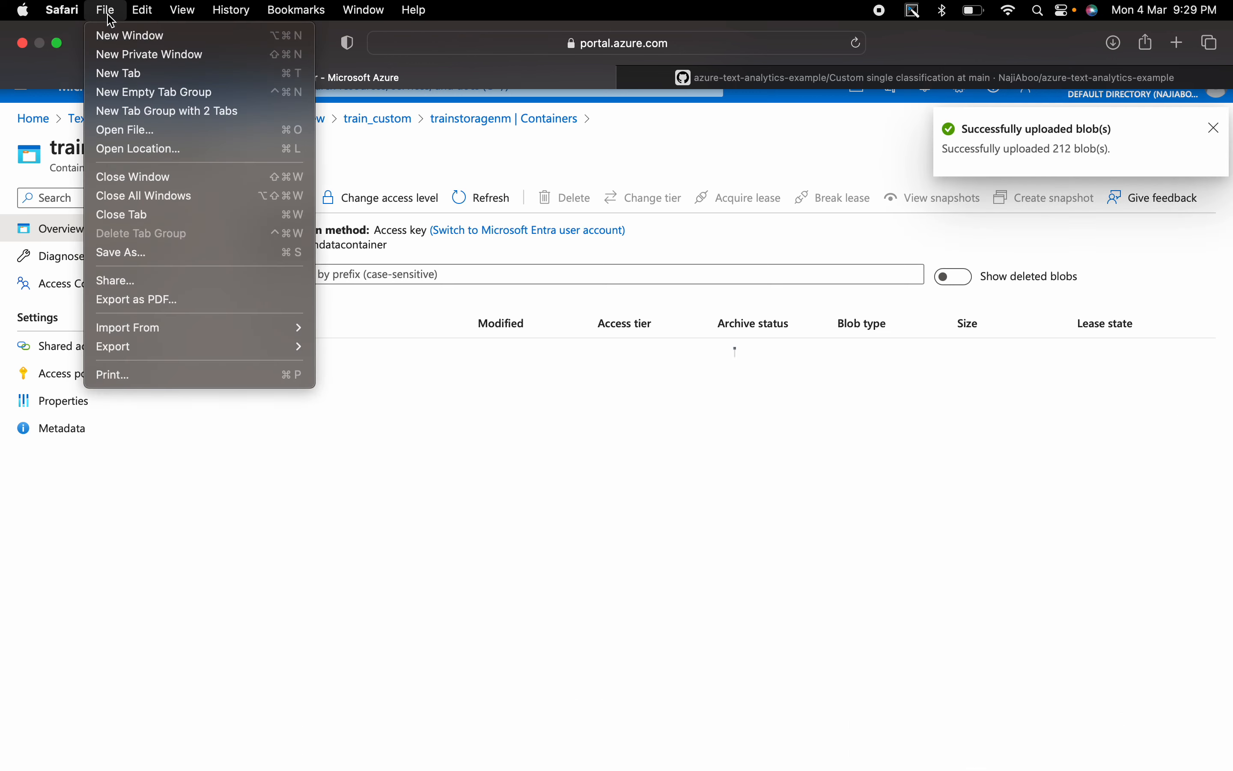
{"action": "key", "text": "super+t"}
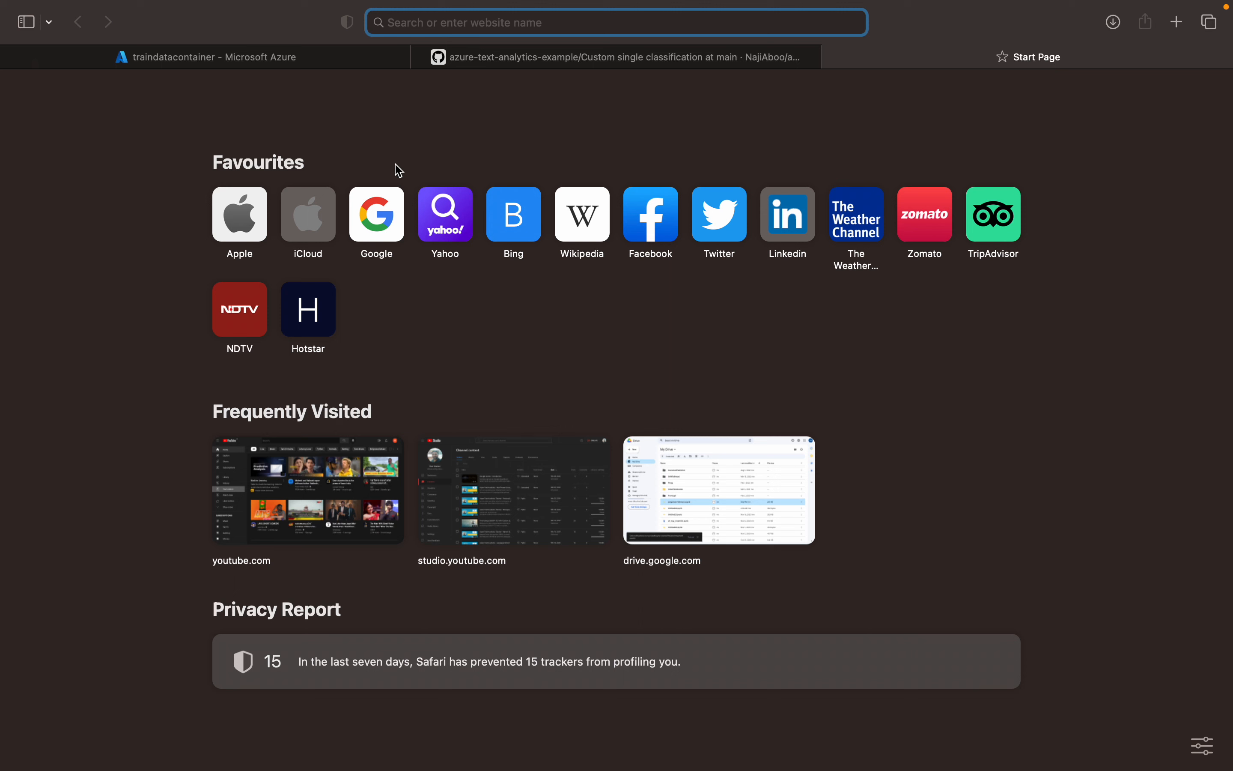
{"action": "type", "text": "language.cognitive.azure.com"}
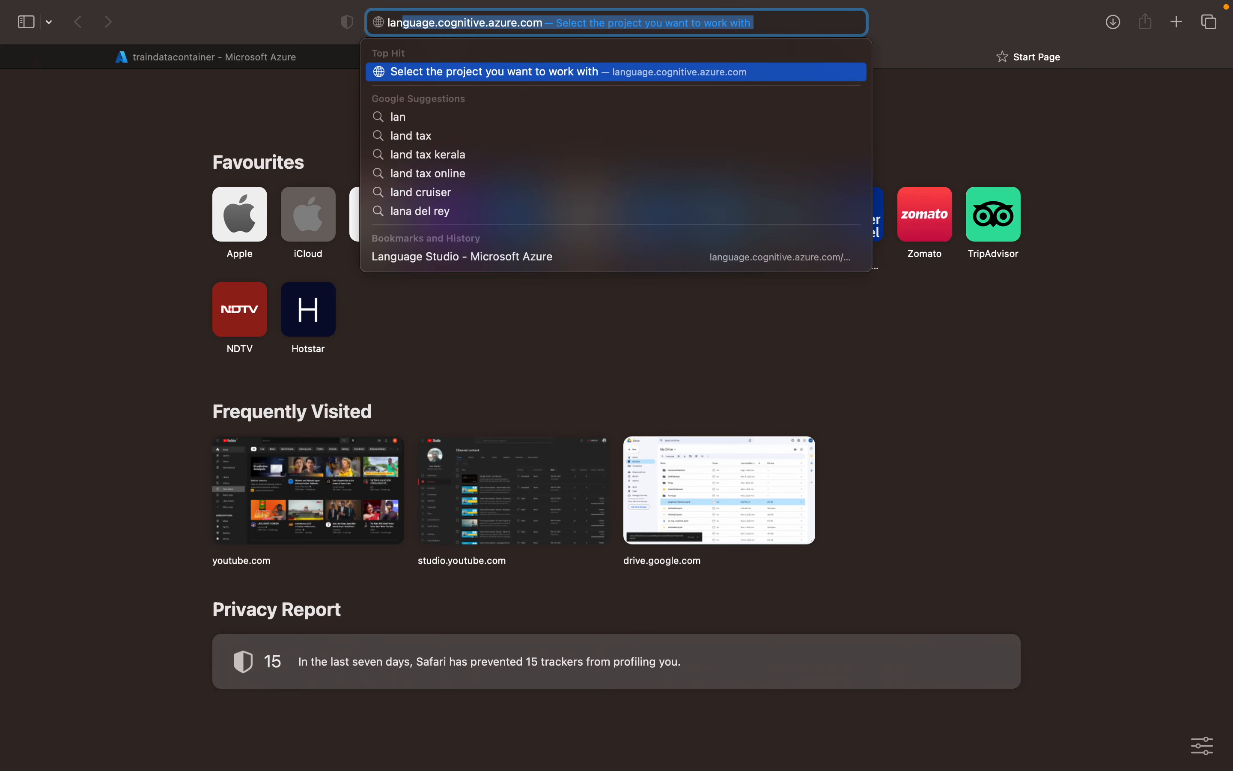
{"action": "key", "text": "Return"}
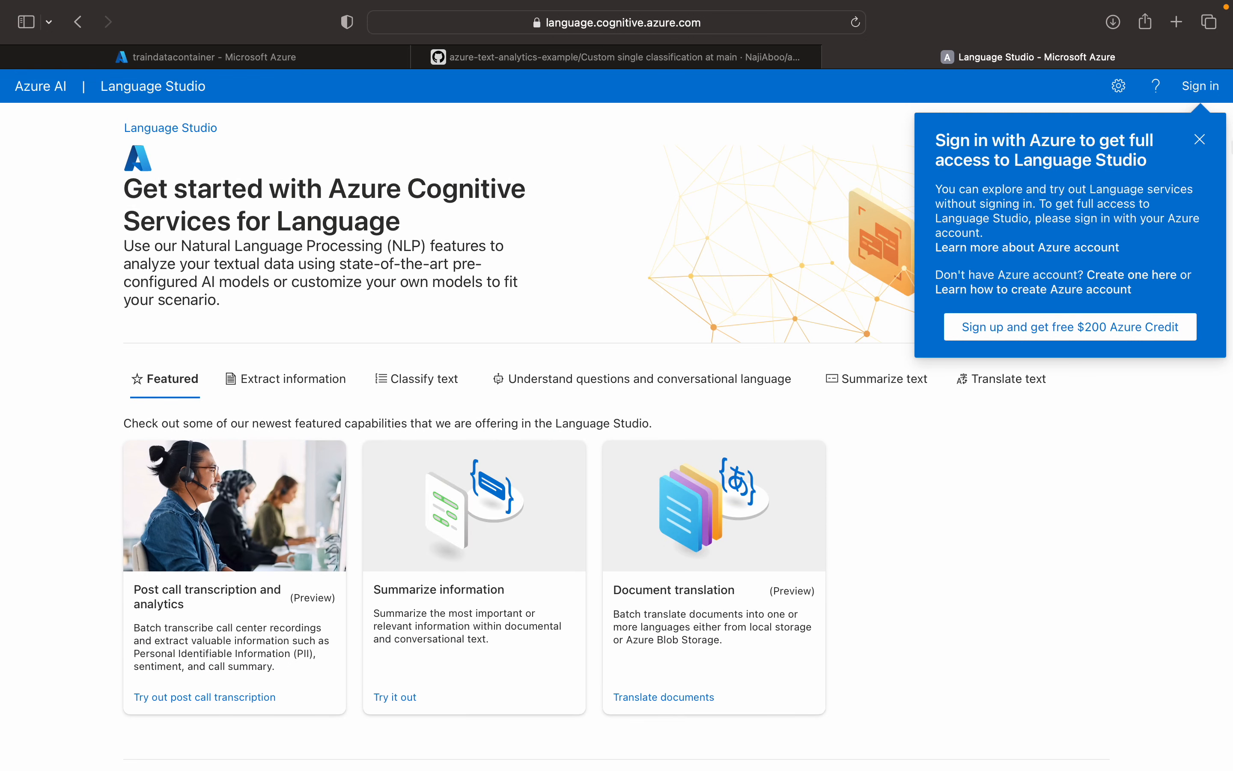
Sign in to Language Studio and check which existing Language resources are offered under the Pay-As-You-Go subscription.
{"action": "left_click", "coordinate": [1215, 91]}
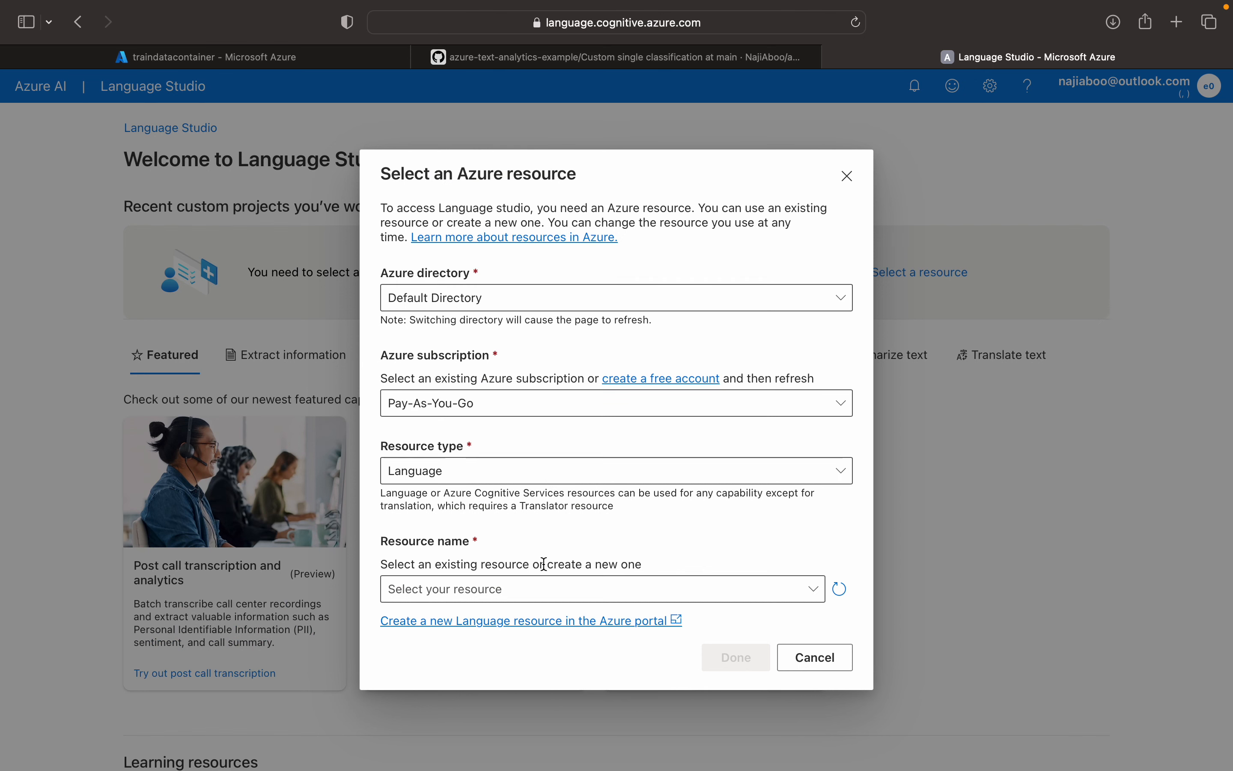
{"action": "left_click", "coordinate": [539, 599]}
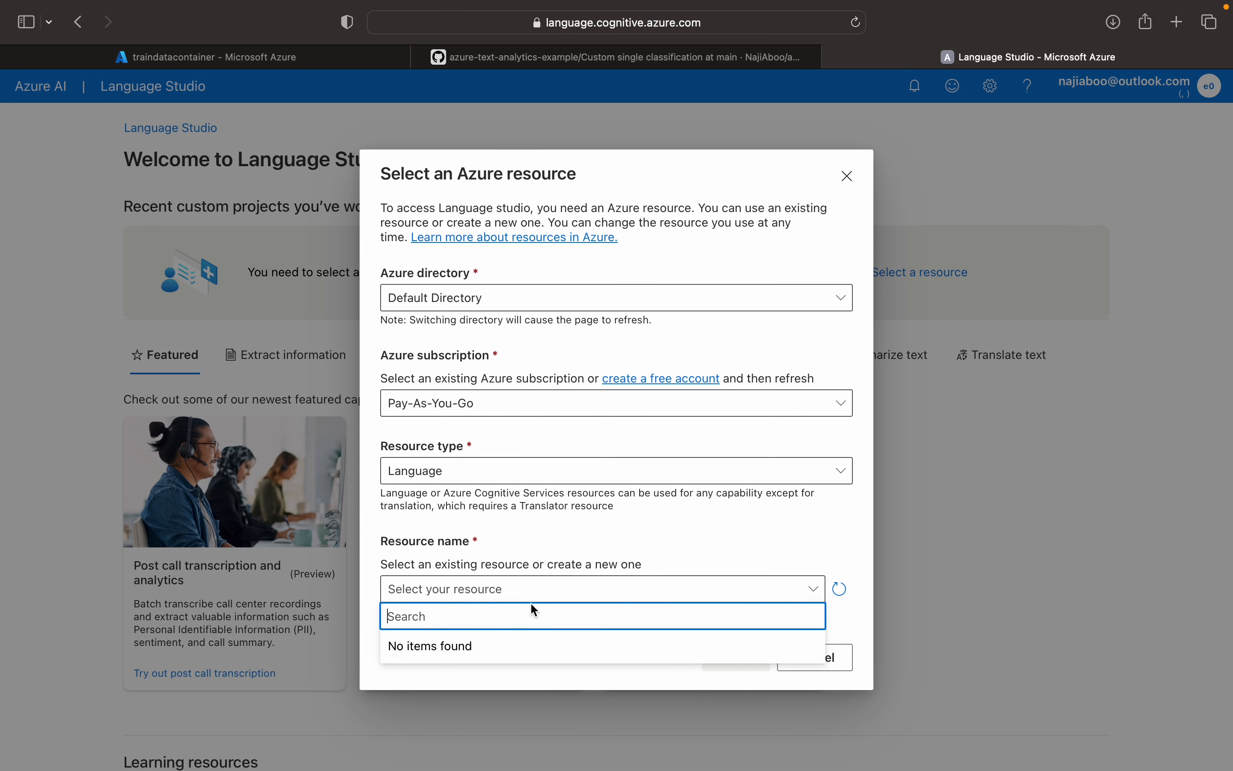
{"action": "left_click", "coordinate": [549, 592]}
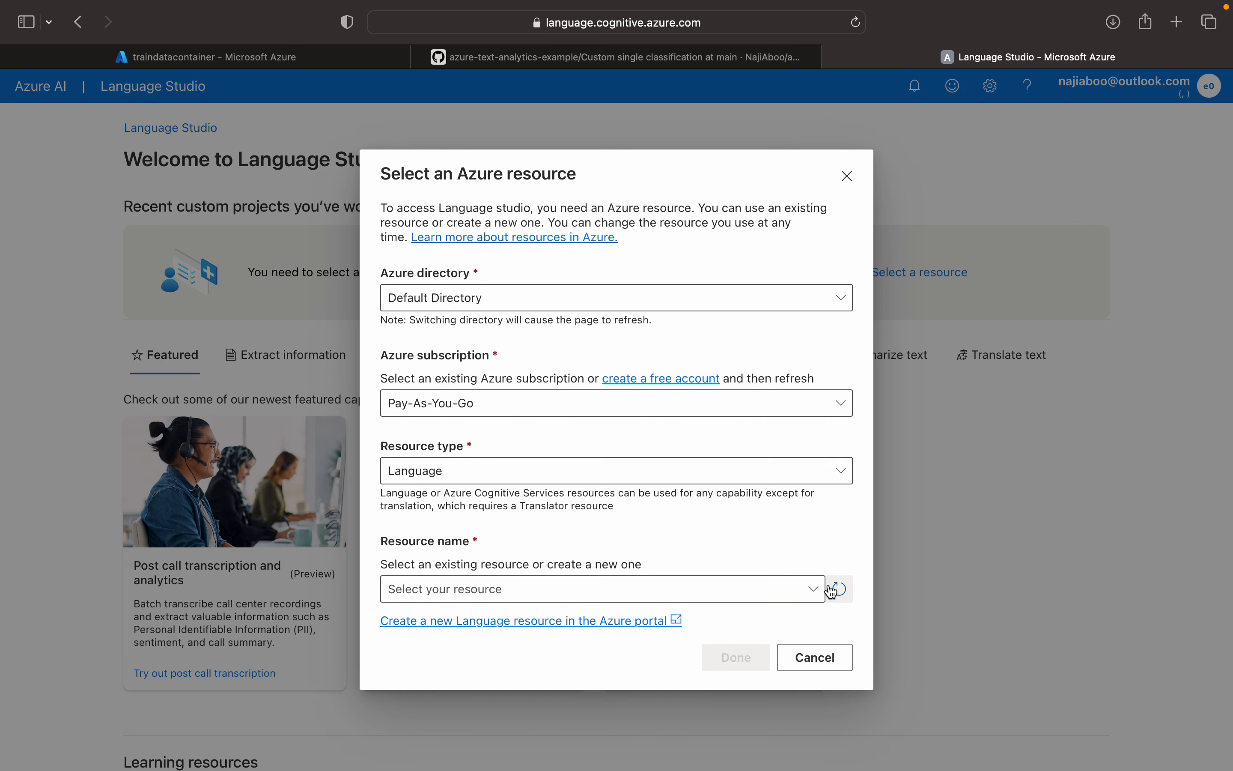
Refresh the resource name list for the Language type, recheck it, and cancel the resource selection.
{"action": "left_click", "coordinate": [815, 590]}
{"action": "left_click", "coordinate": [801, 600]}
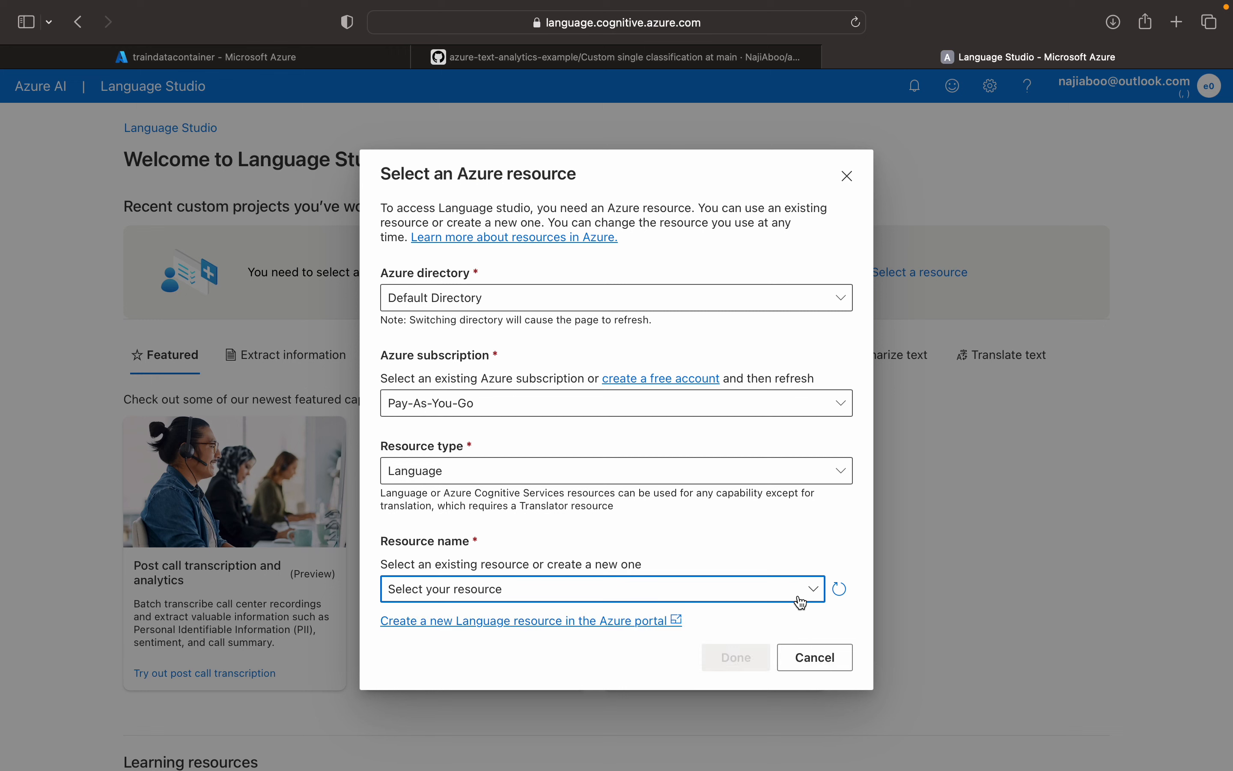
{"action": "left_click", "coordinate": [736, 473]}
{"action": "left_click", "coordinate": [737, 473]}
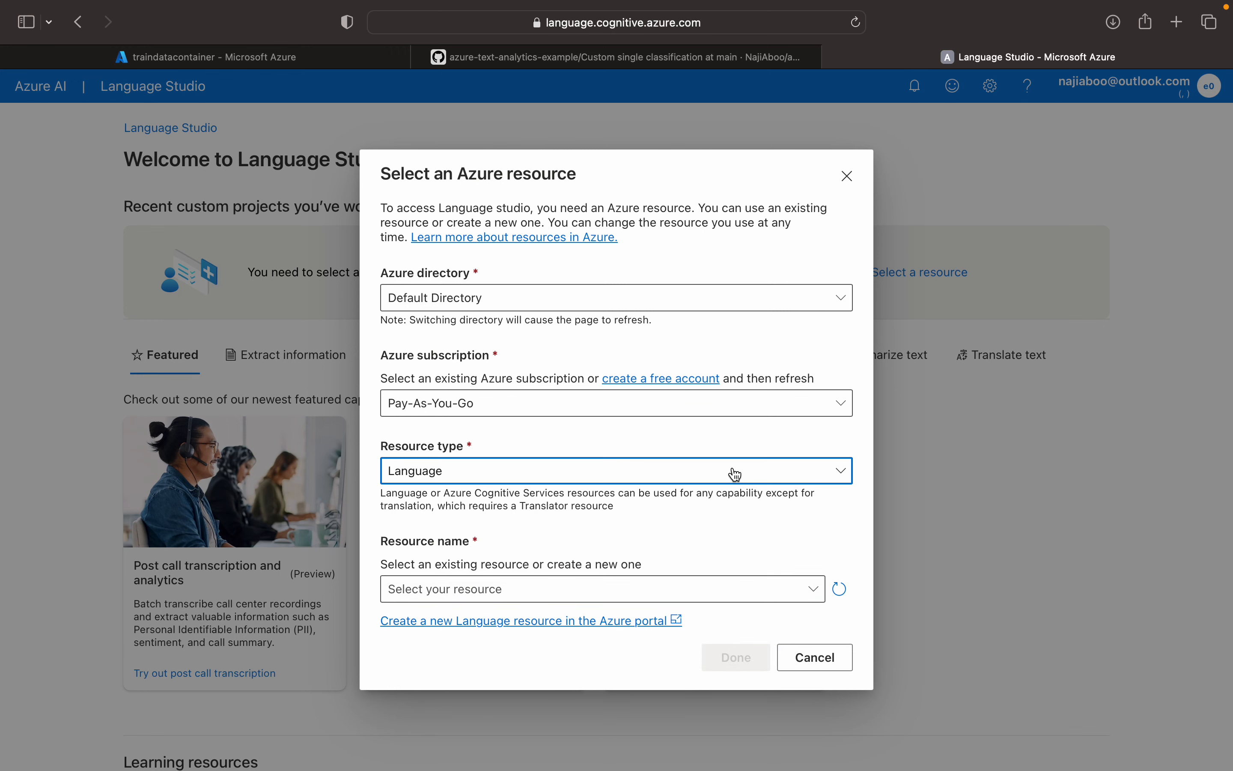
{"action": "left_click", "coordinate": [841, 588]}
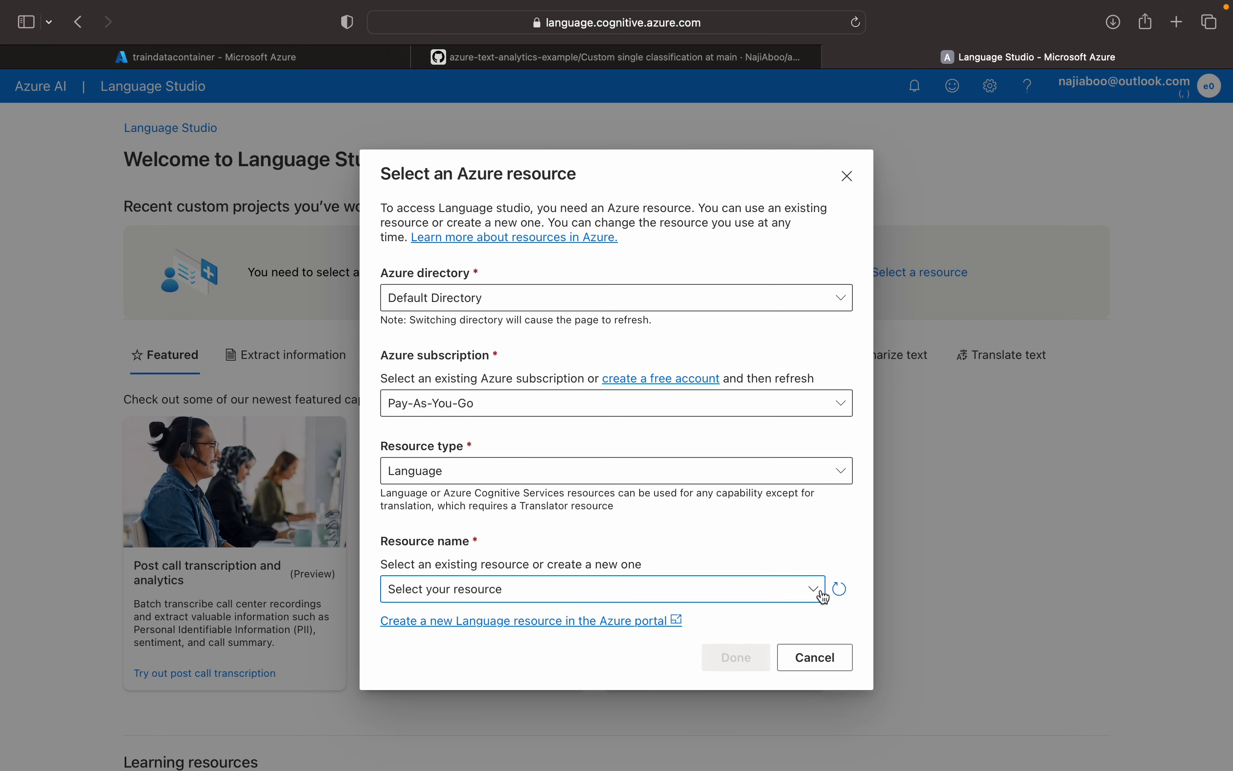
{"action": "left_click", "coordinate": [815, 589]}
{"action": "left_click", "coordinate": [845, 595]}
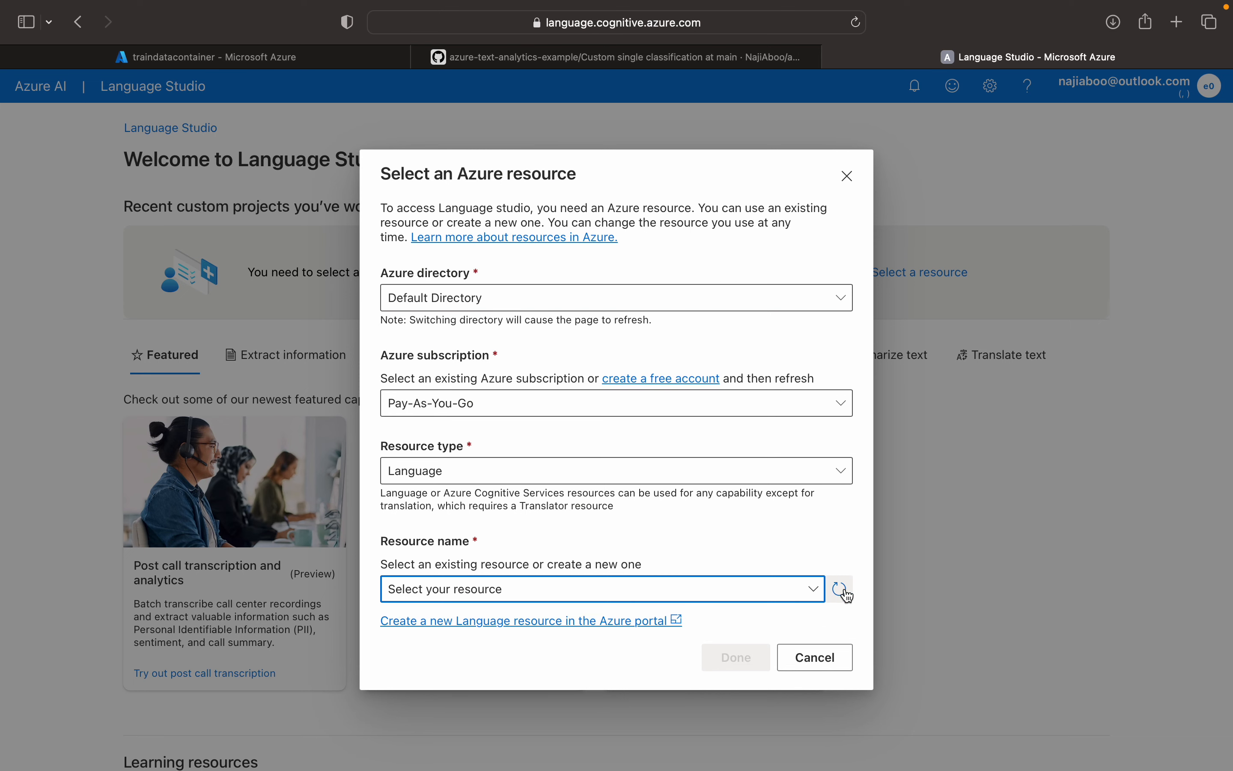
{"action": "left_click", "coordinate": [847, 593]}
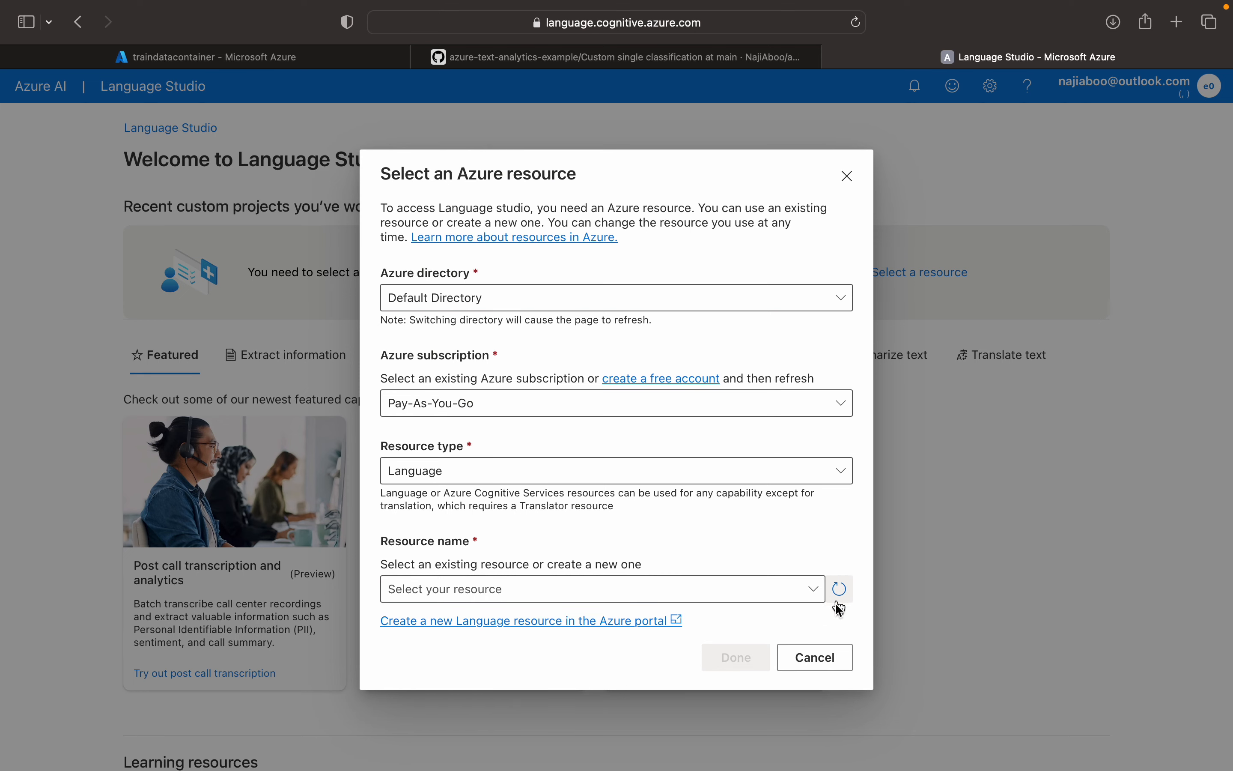
{"action": "left_click", "coordinate": [810, 657]}
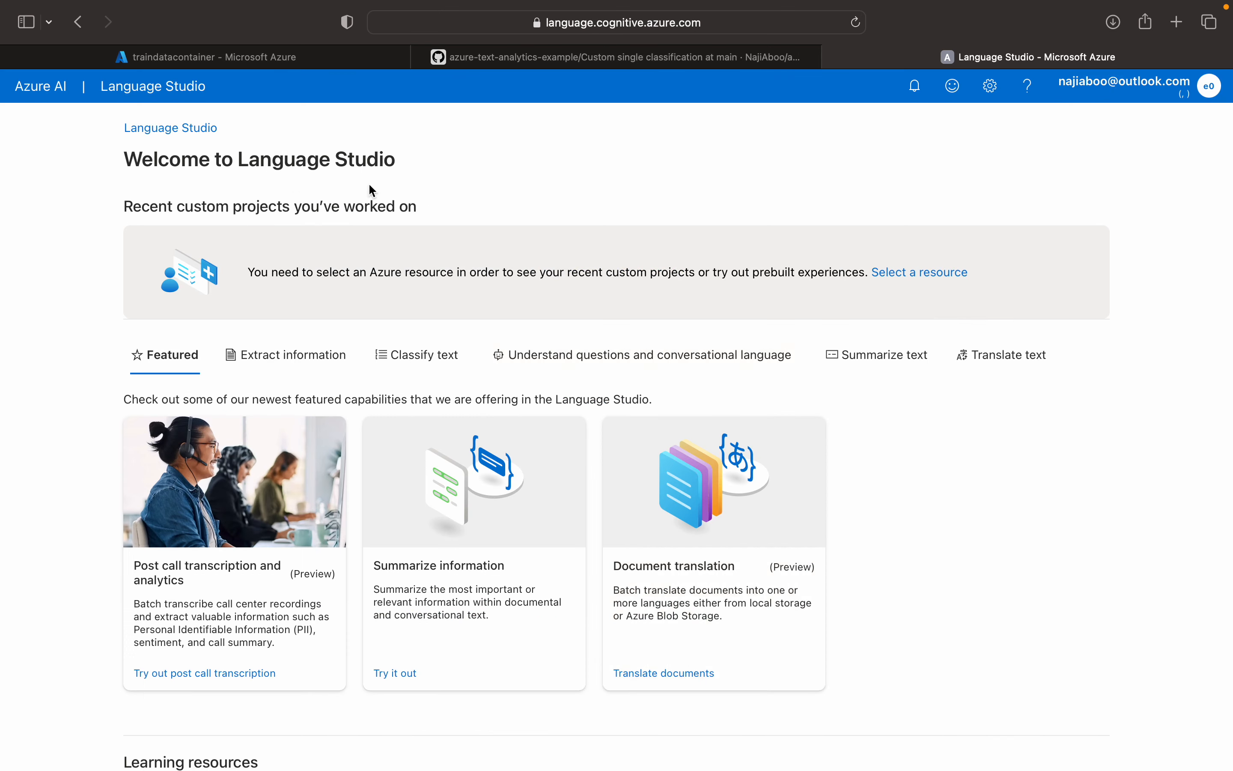
Switch to the Azure portal and open the trainlanguage resource in the train_custom resource group.
{"action": "left_click", "coordinate": [298, 64]}
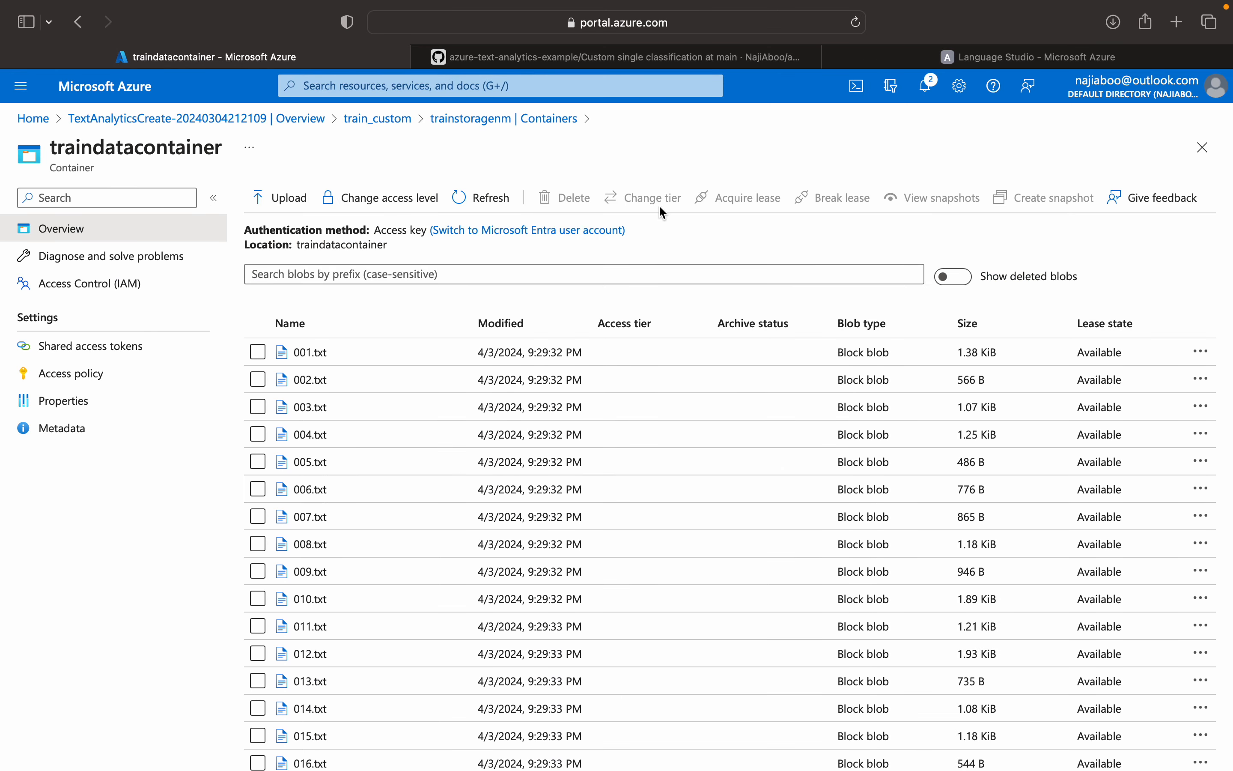
{"action": "left_click", "coordinate": [378, 120]}
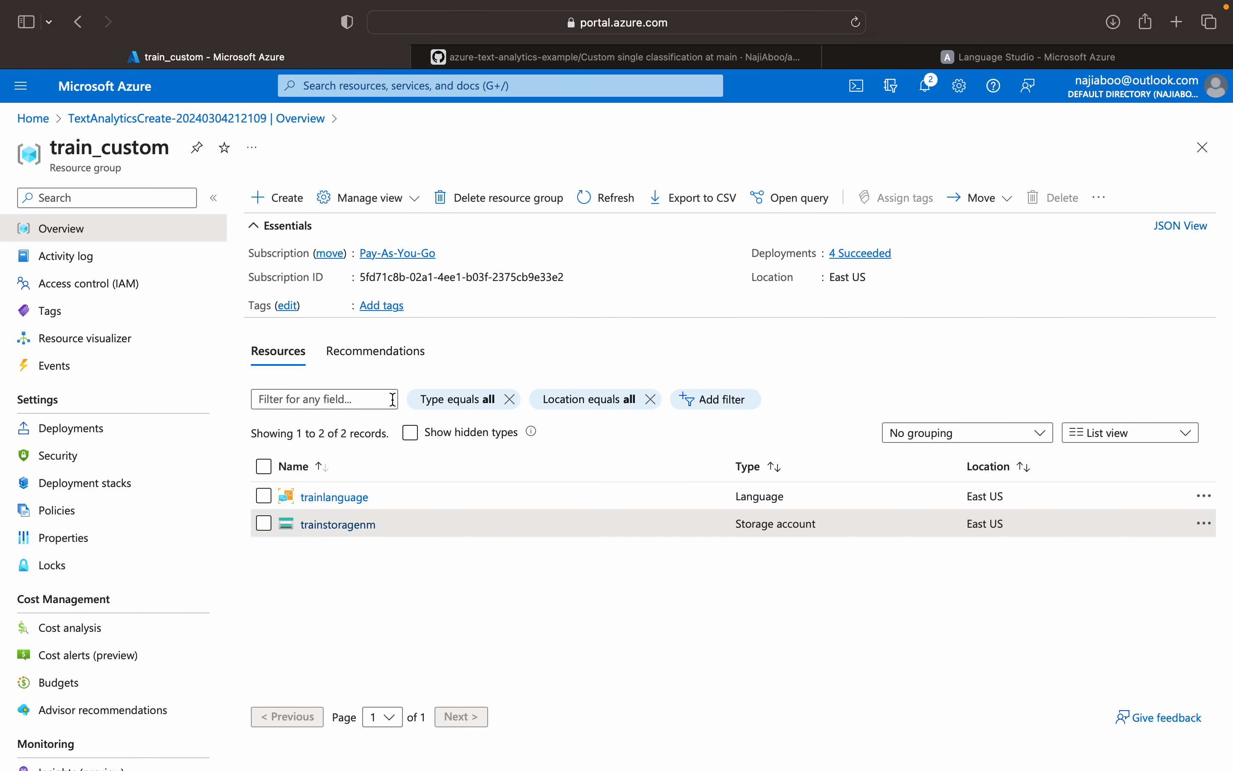
{"action": "left_click", "coordinate": [358, 505]}
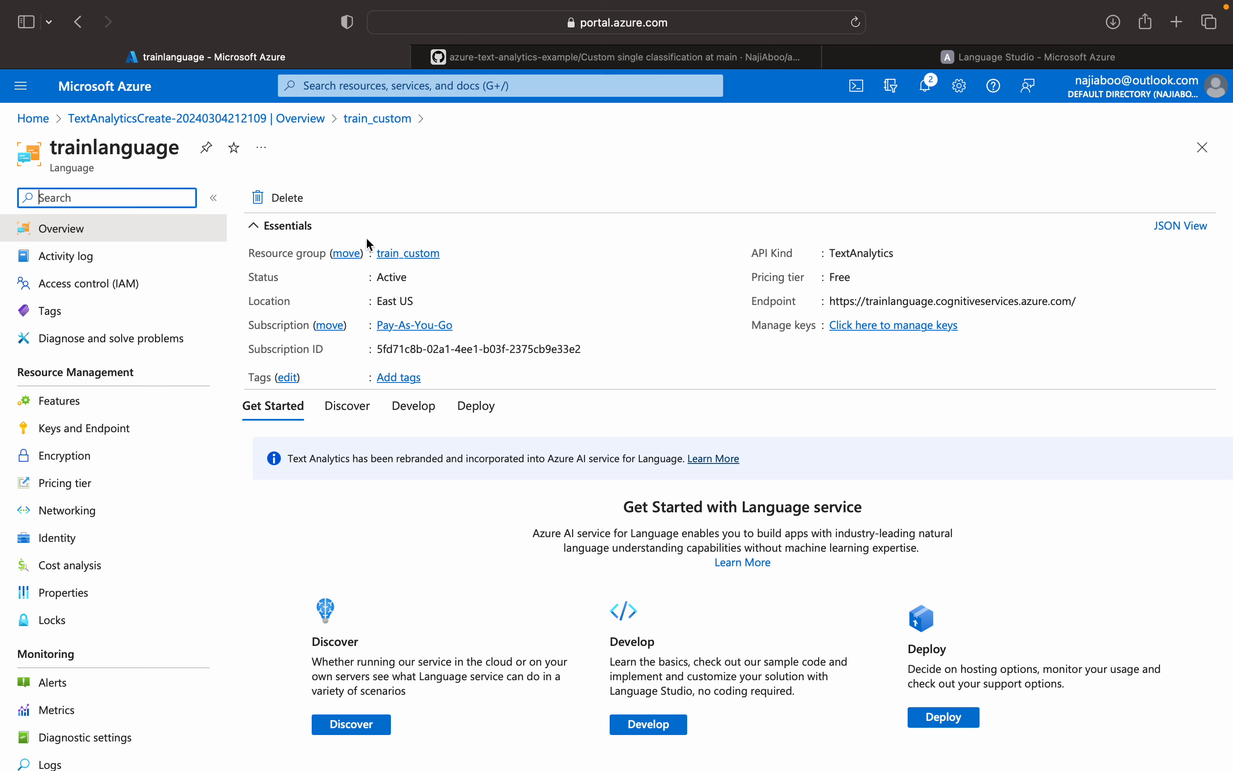
Return to Language Studio and examine the account's current resource details and the directory settings.
{"action": "left_click", "coordinate": [1034, 58]}
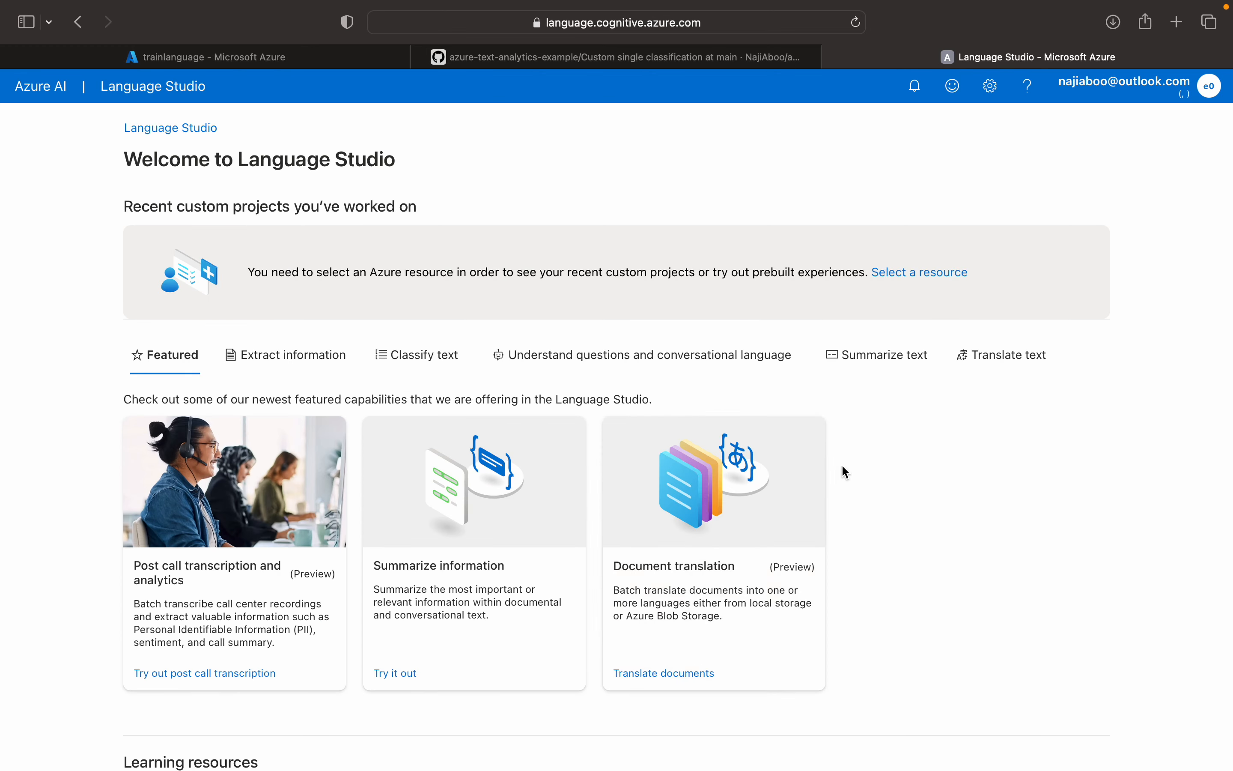
{"action": "left_click", "coordinate": [1209, 87]}
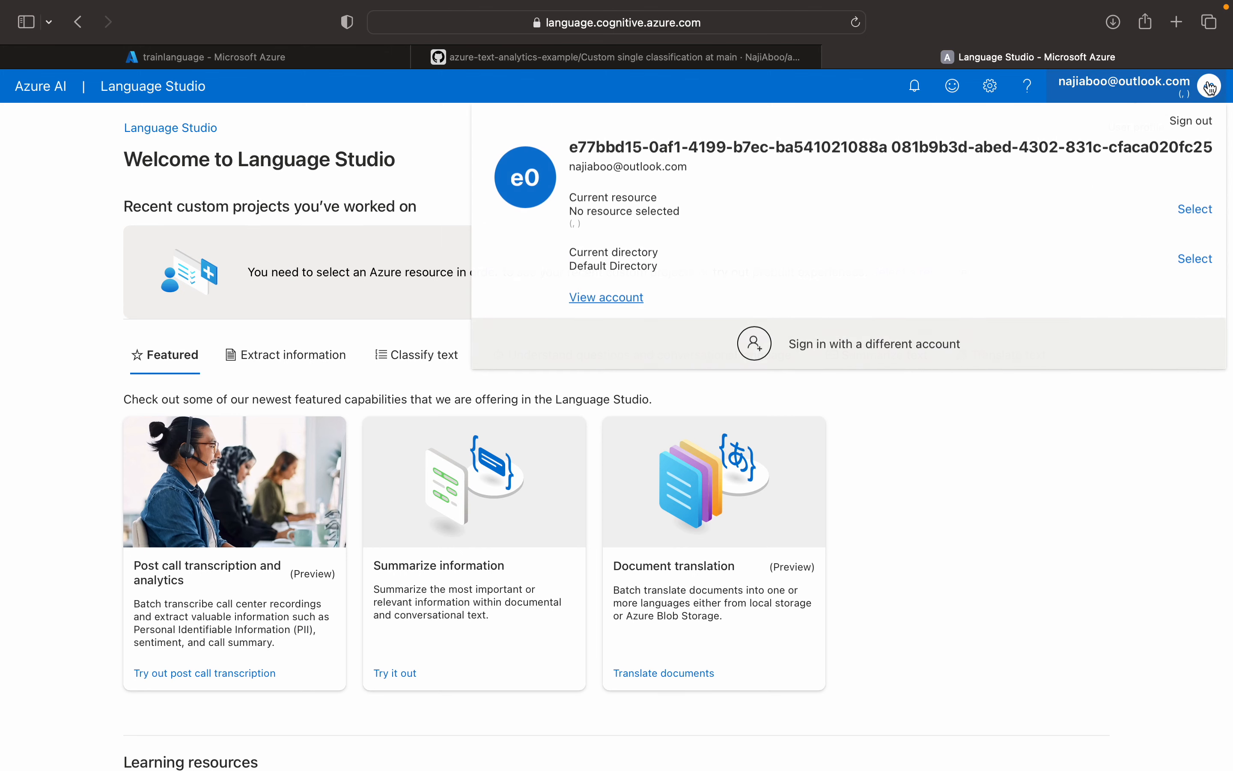
{"action": "left_click", "coordinate": [1209, 88]}
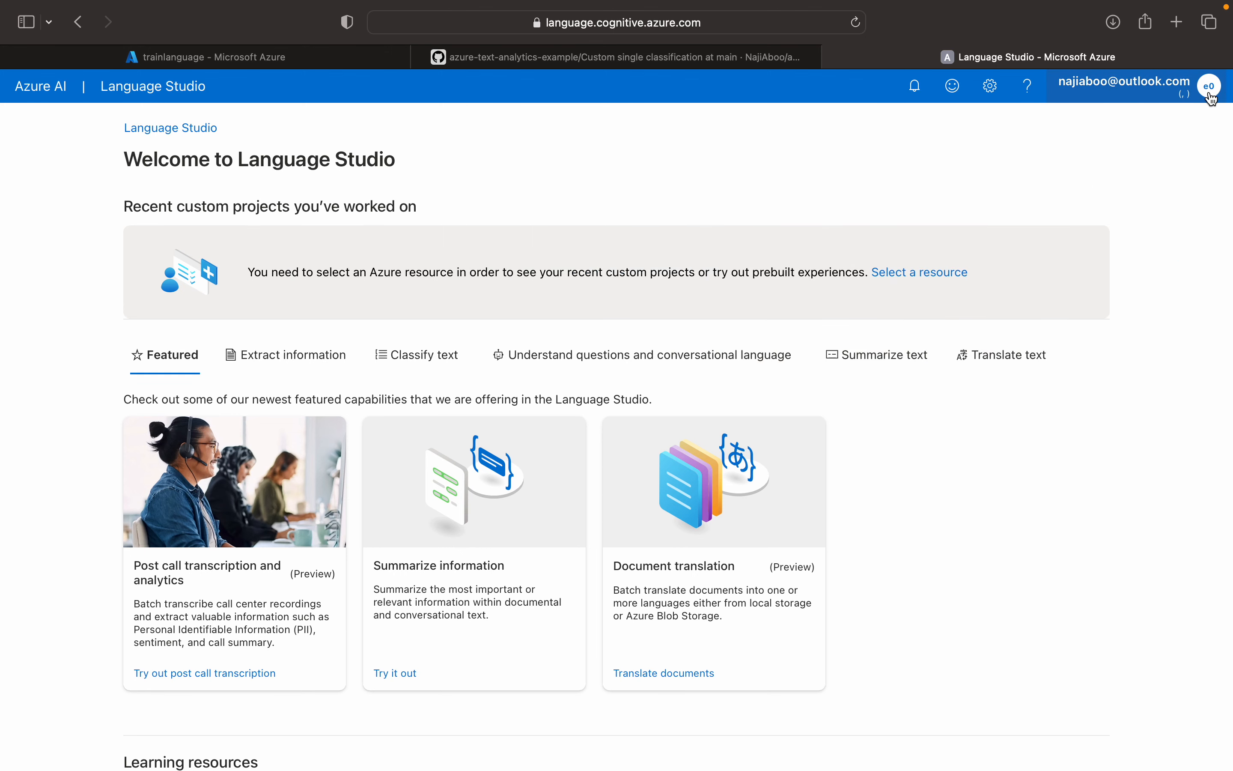
{"action": "left_click", "coordinate": [1091, 92]}
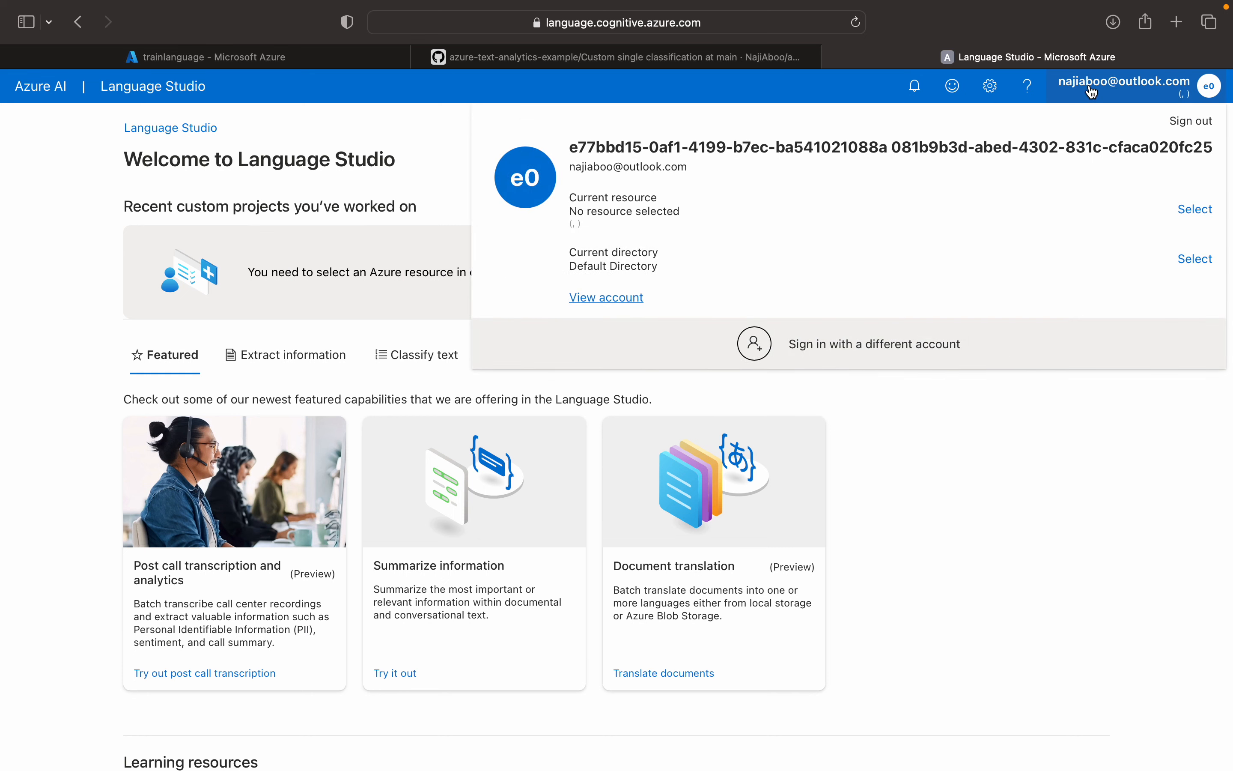
{"action": "left_click", "coordinate": [1092, 91]}
{"action": "left_click", "coordinate": [996, 96]}
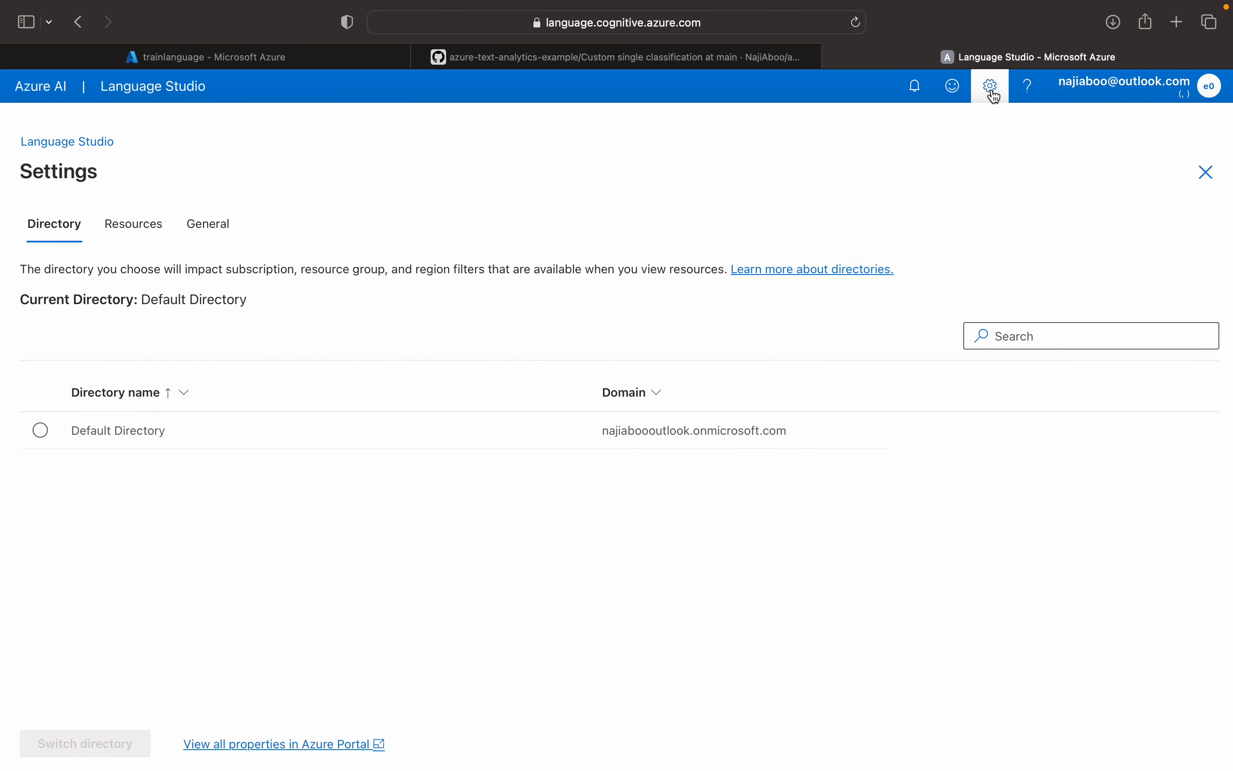
{"action": "left_click", "coordinate": [997, 96]}
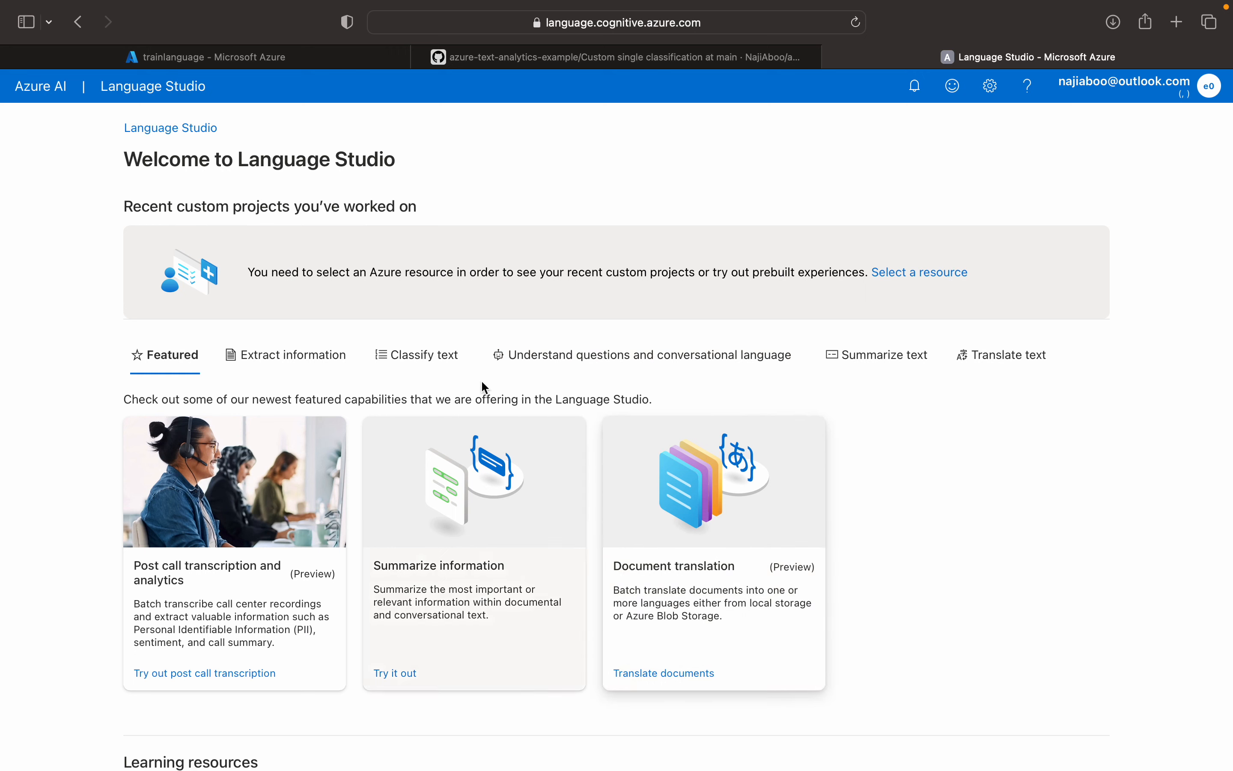
Show the Classify text capabilities, reopen the resource selection, and look through the available resource names.
{"action": "left_click", "coordinate": [398, 364]}
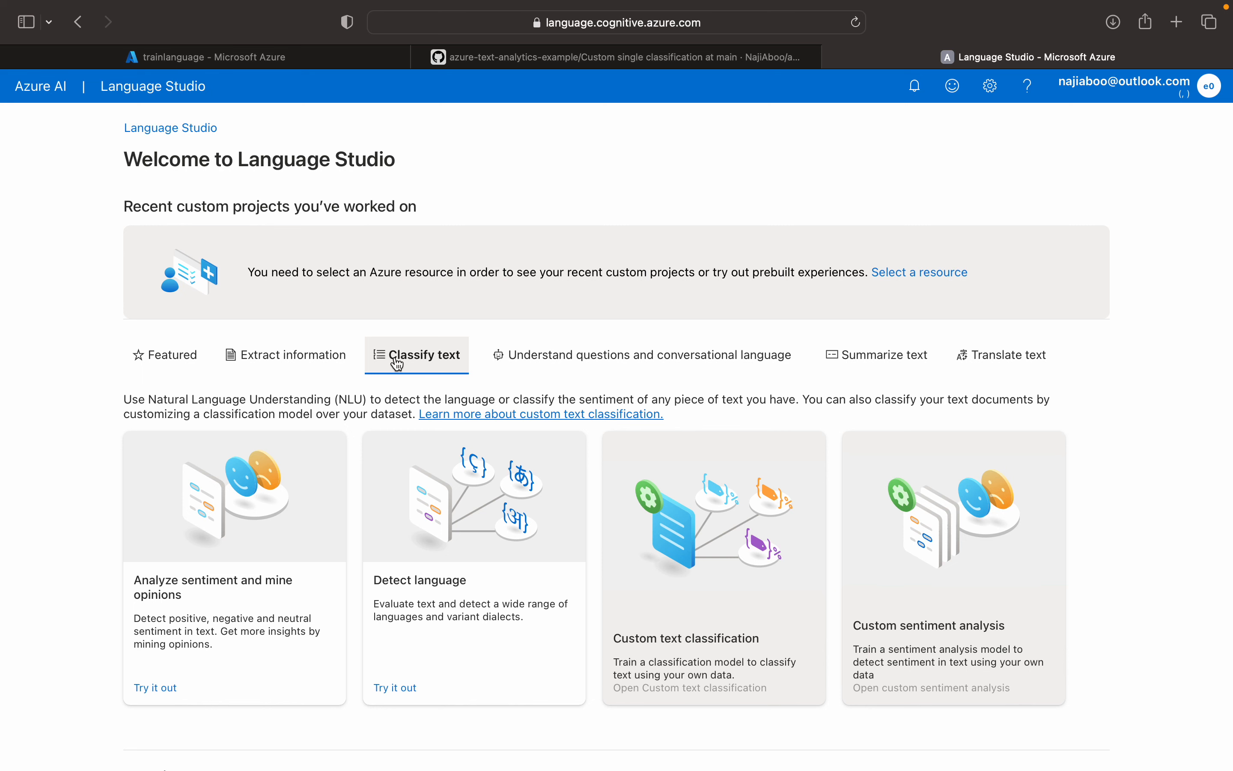
{"action": "mouse_move", "coordinate": [675, 589]}
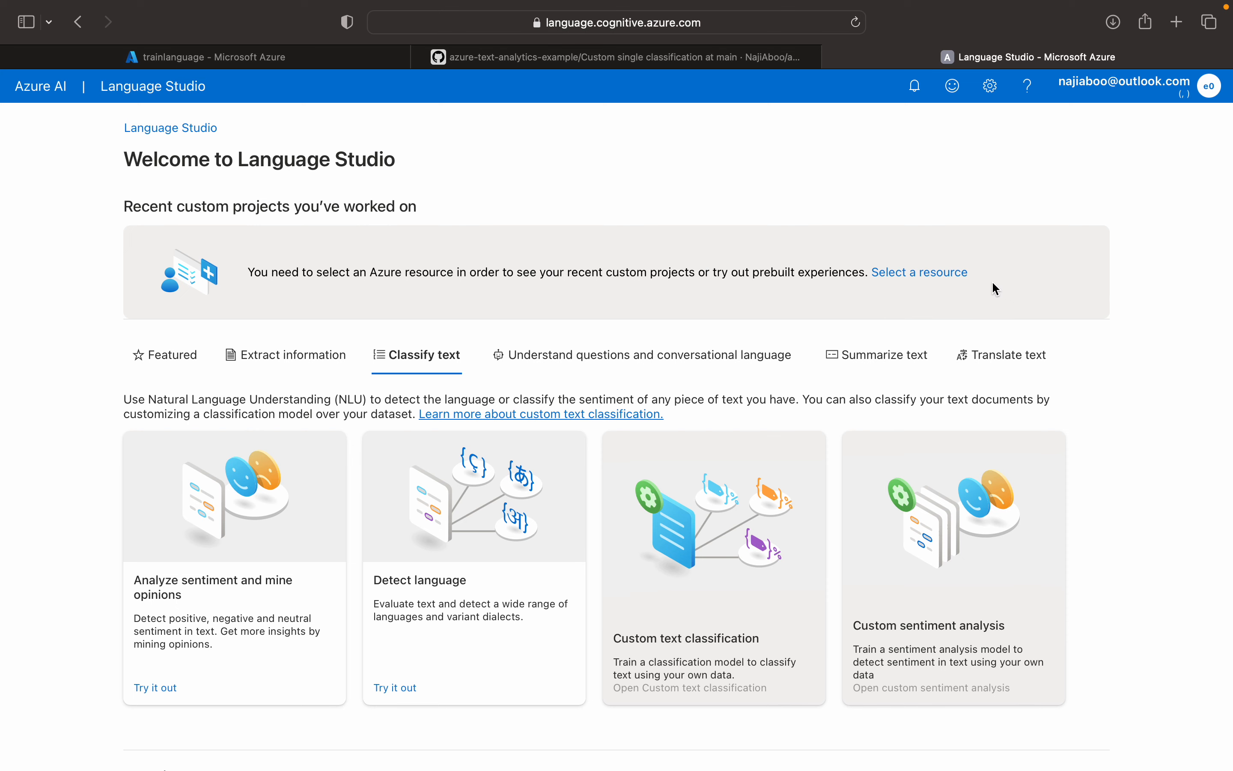
{"action": "left_click", "coordinate": [948, 272]}
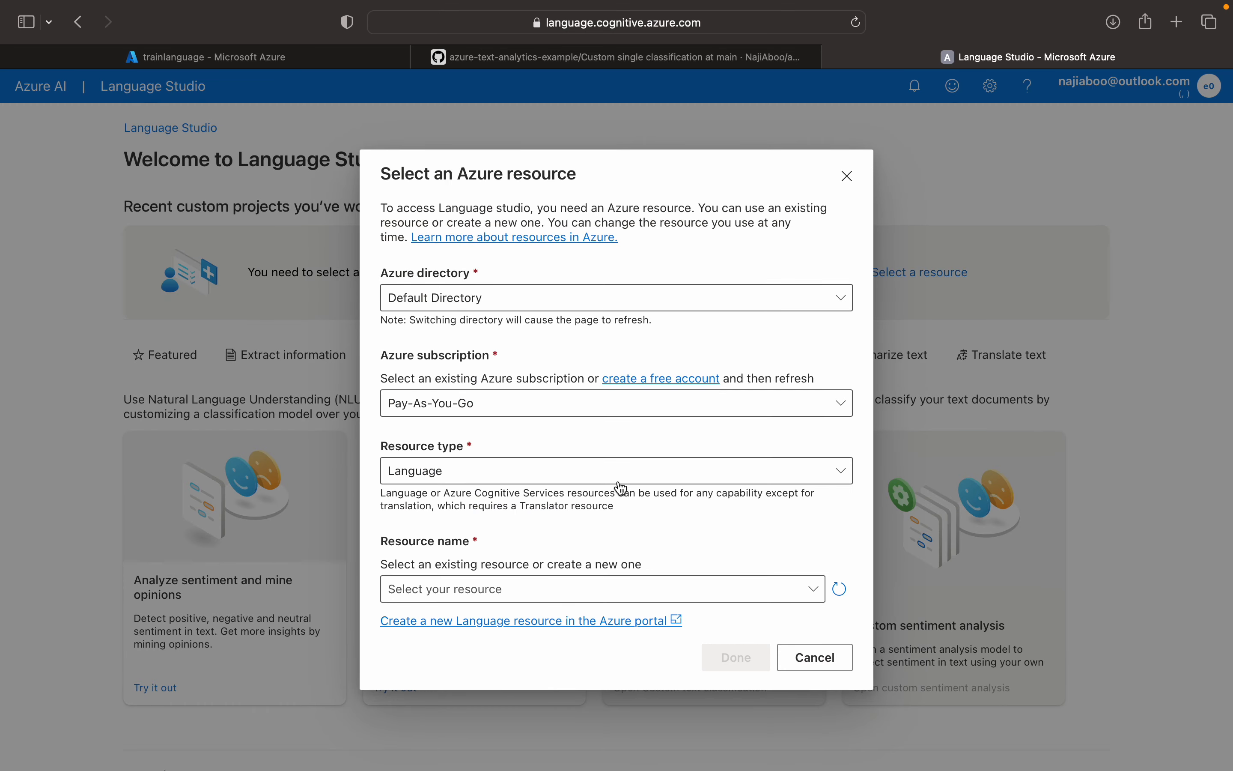
{"action": "left_click", "coordinate": [566, 591]}
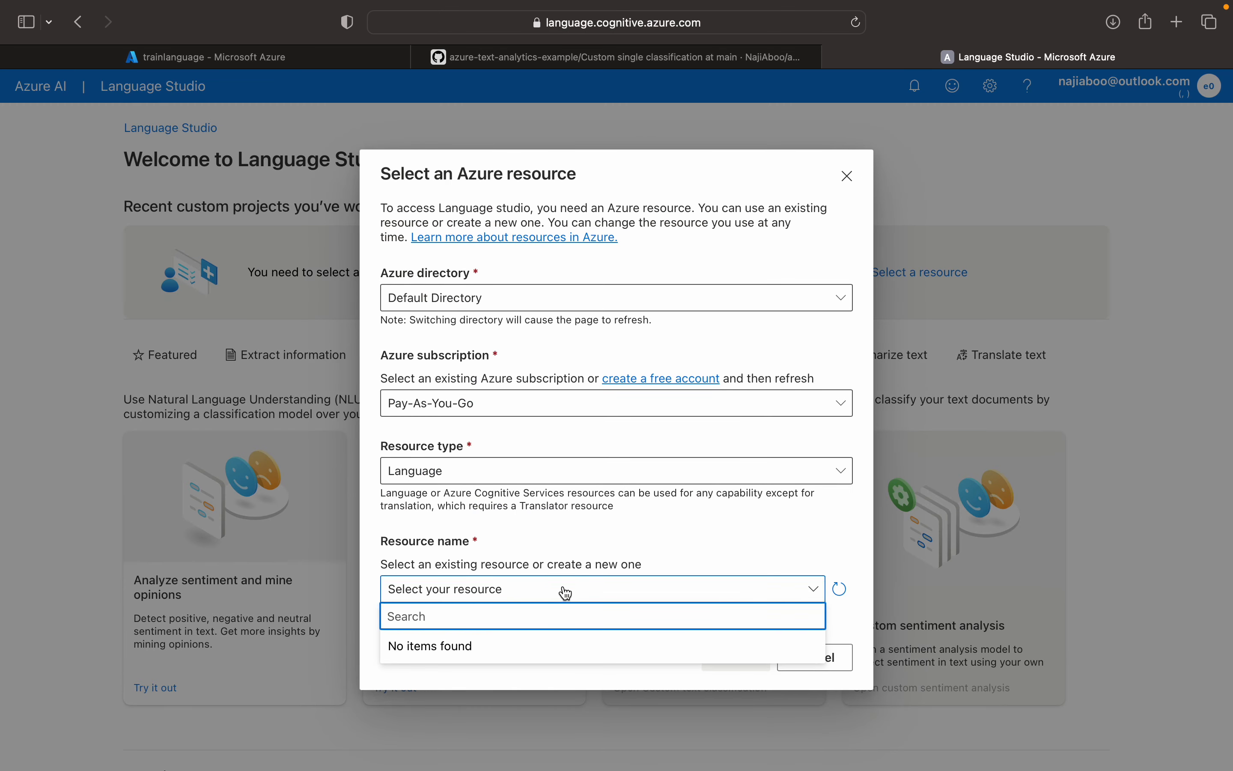
{"action": "left_click", "coordinate": [566, 591]}
Reload the Language resource list several times and check it for a selectable resource after each refresh.
{"action": "left_click", "coordinate": [840, 591]}
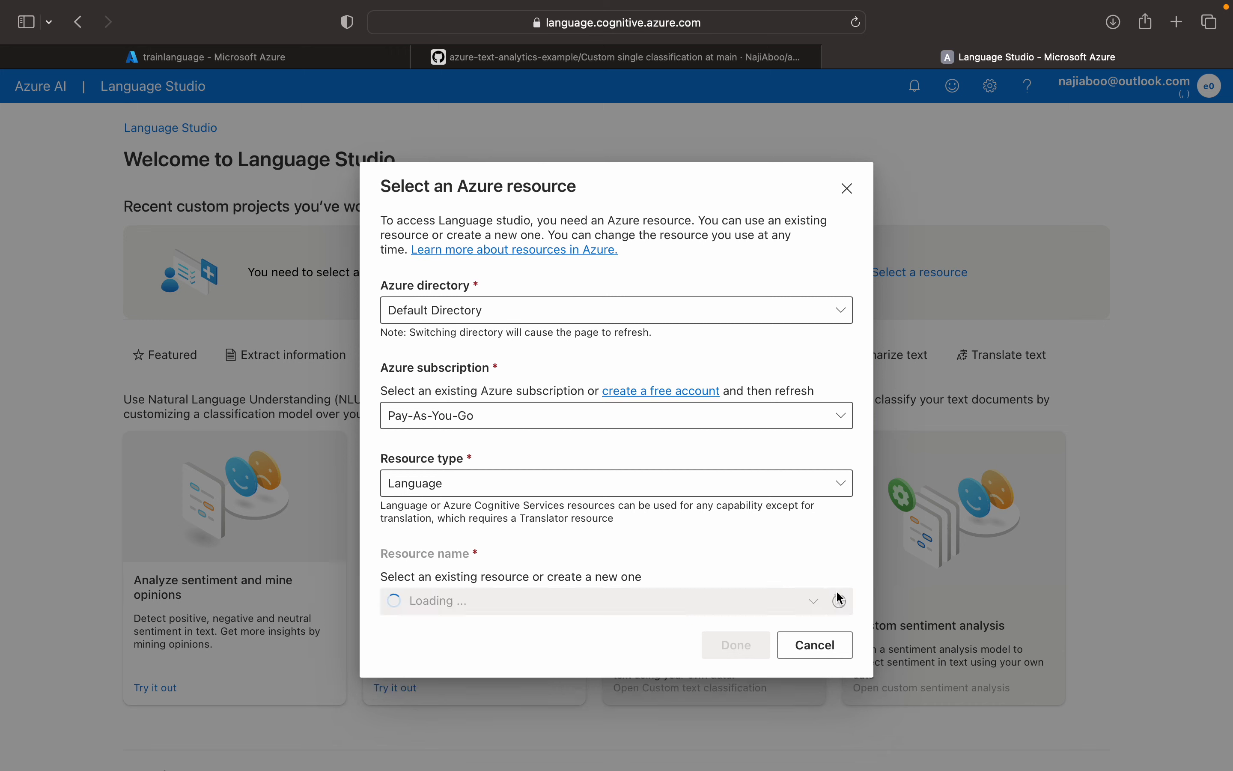
{"action": "left_click", "coordinate": [841, 591]}
{"action": "left_click", "coordinate": [800, 591]}
{"action": "left_click", "coordinate": [800, 592]}
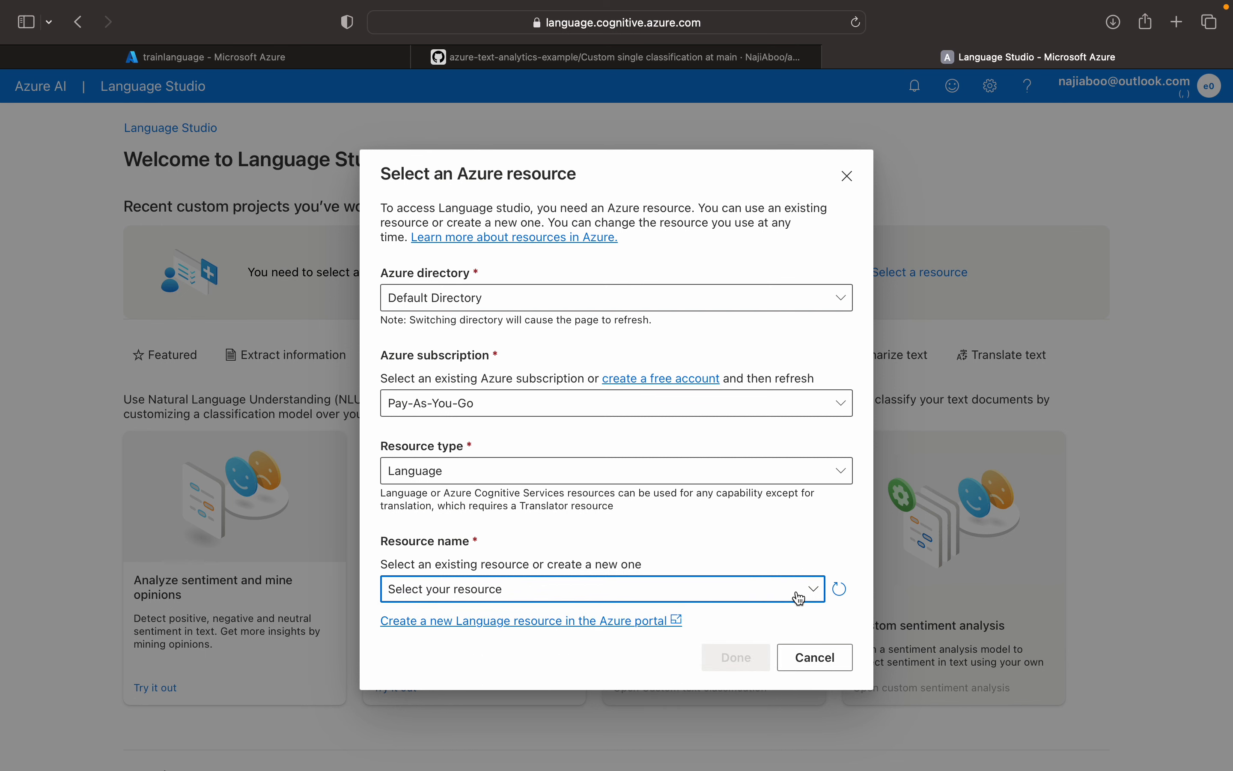
{"action": "left_click", "coordinate": [843, 591]}
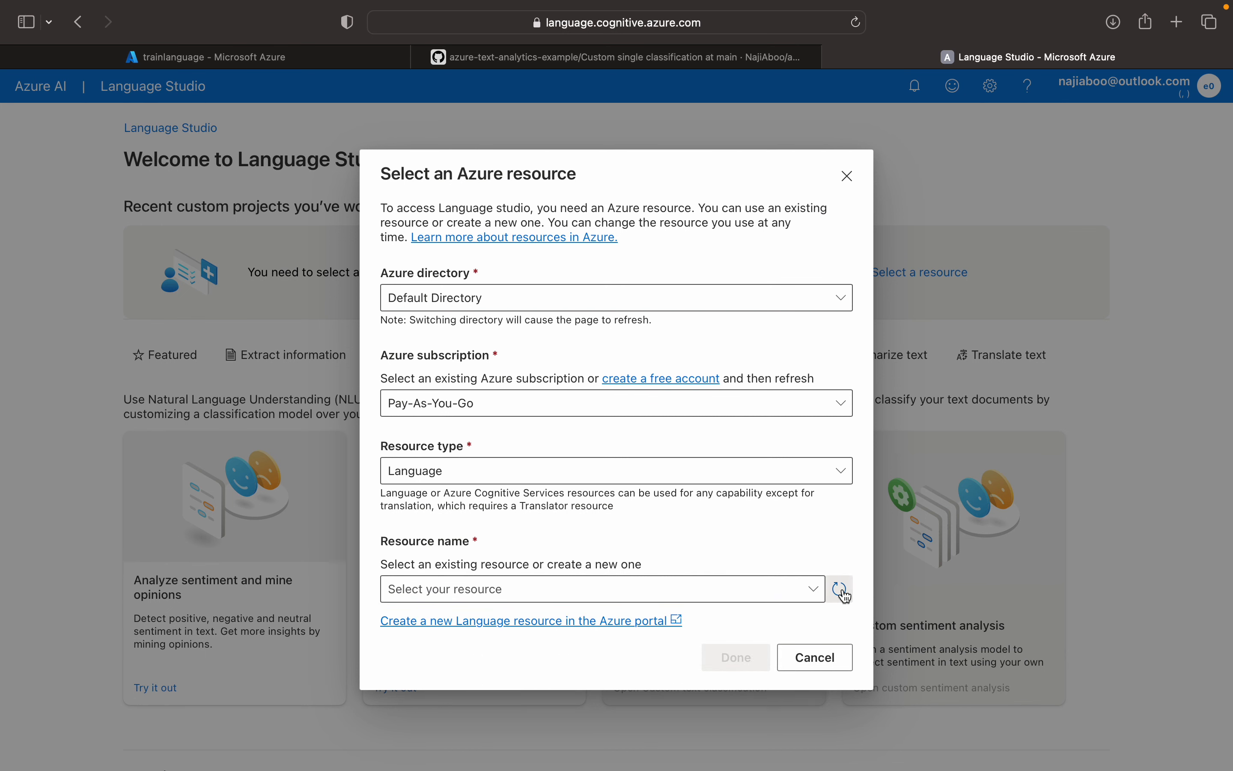
{"action": "left_click", "coordinate": [801, 599]}
{"action": "left_click", "coordinate": [801, 599]}
{"action": "left_click", "coordinate": [841, 592]}
{"action": "left_click", "coordinate": [638, 600]}
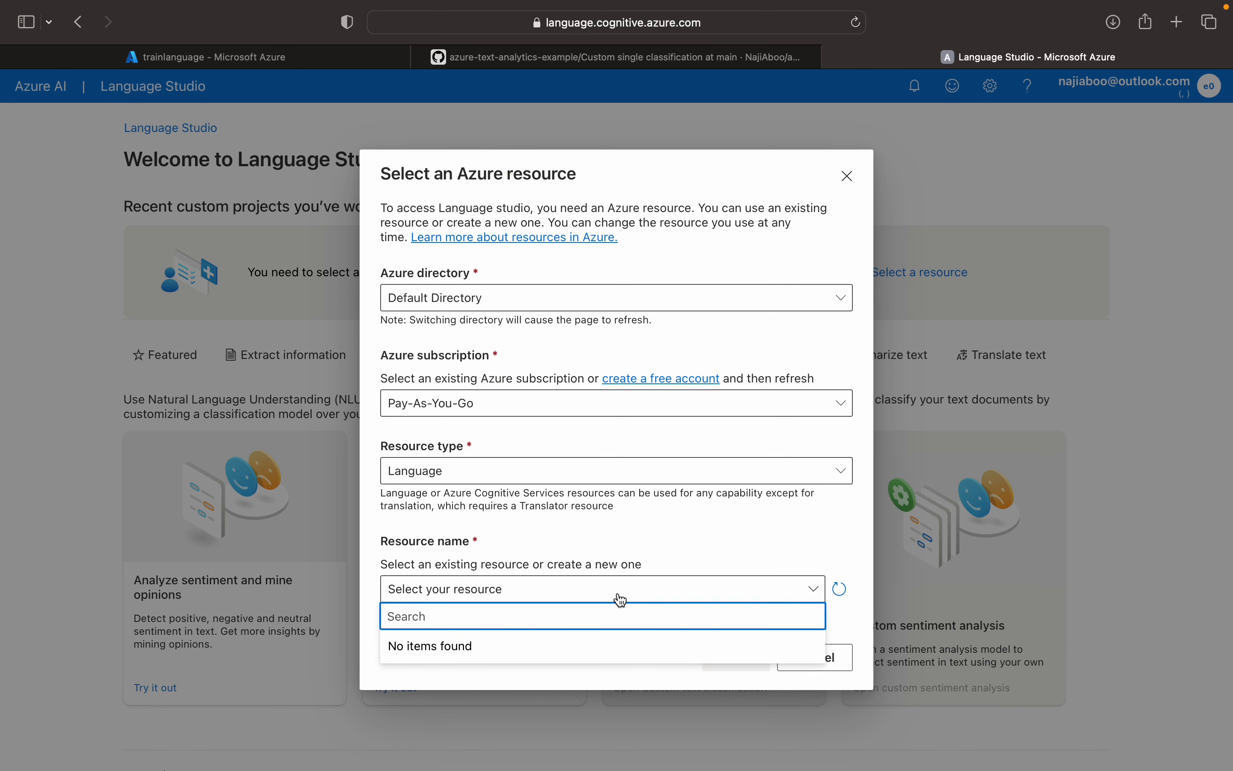
{"action": "left_click", "coordinate": [621, 588]}
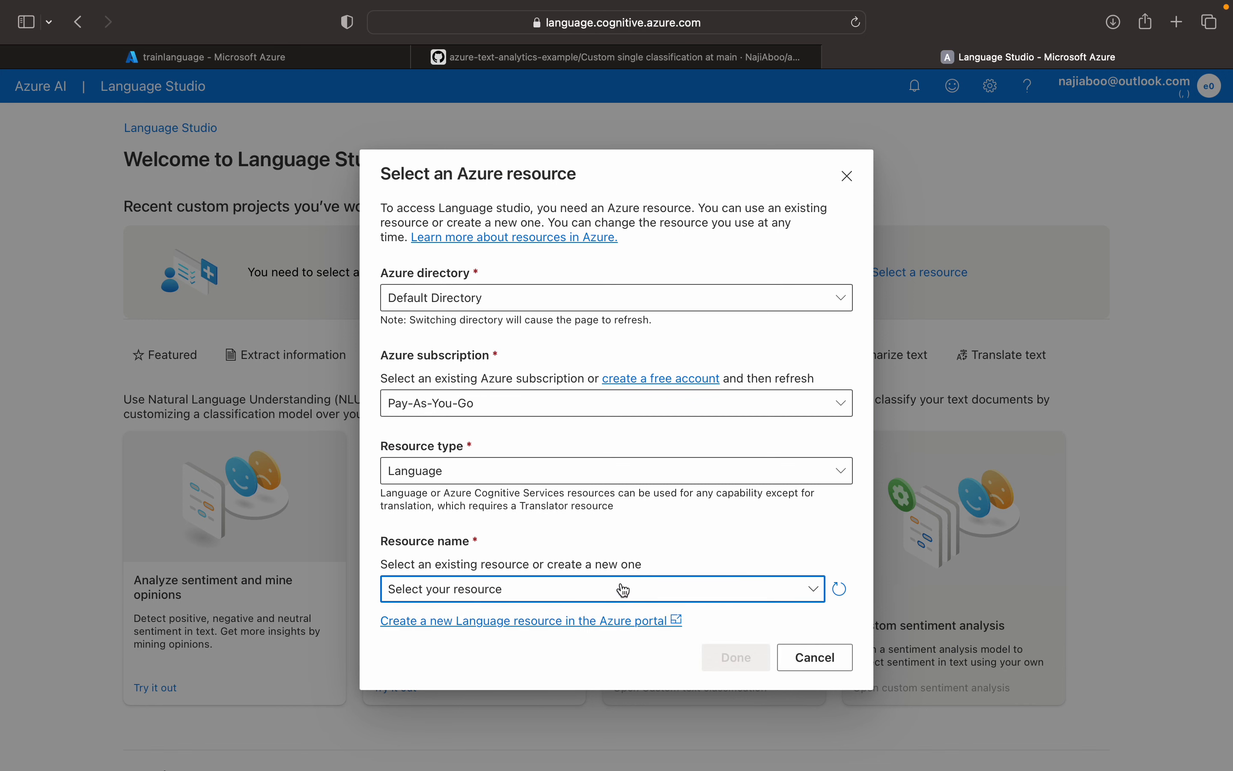
{"action": "left_click", "coordinate": [743, 589]}
{"action": "left_click", "coordinate": [742, 589]}
Go from the Custom Text Classification page to the Language Studio home page and dismiss the resource selection.
{"action": "mouse_move", "coordinate": [804, 7]}
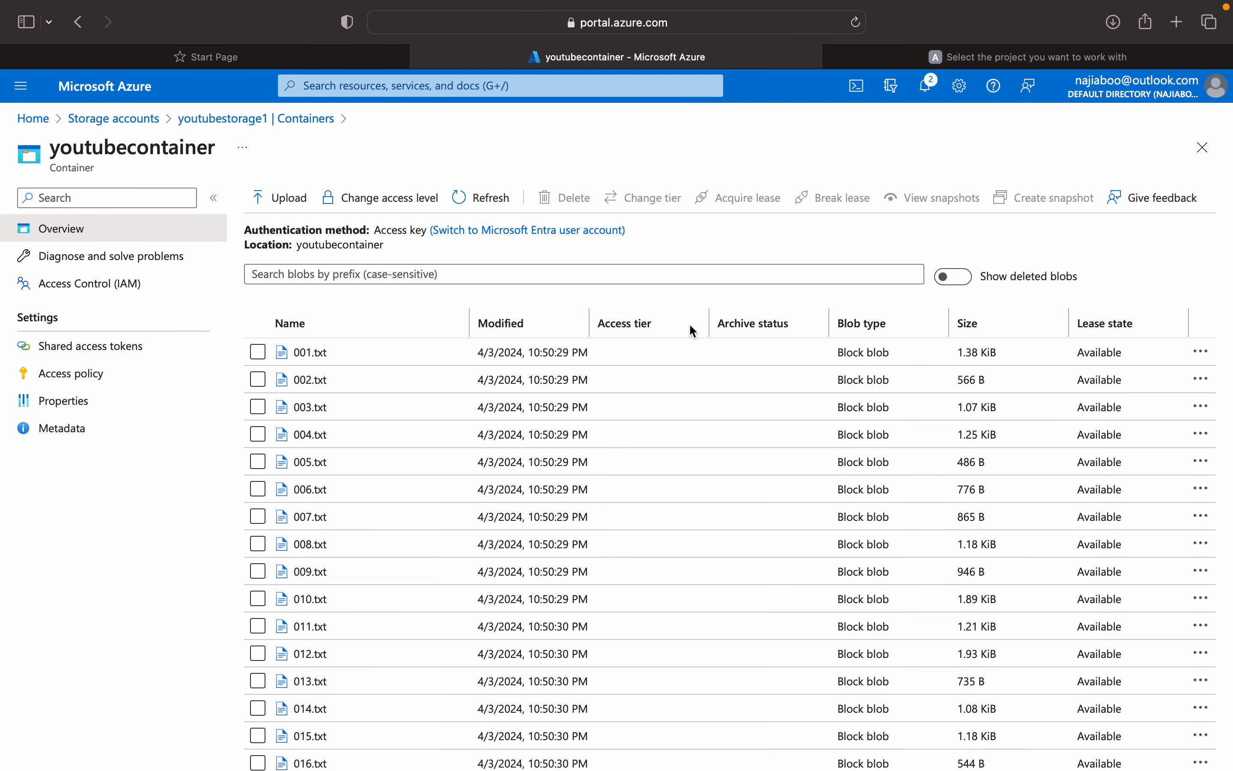
{"action": "left_click", "coordinate": [919, 64]}
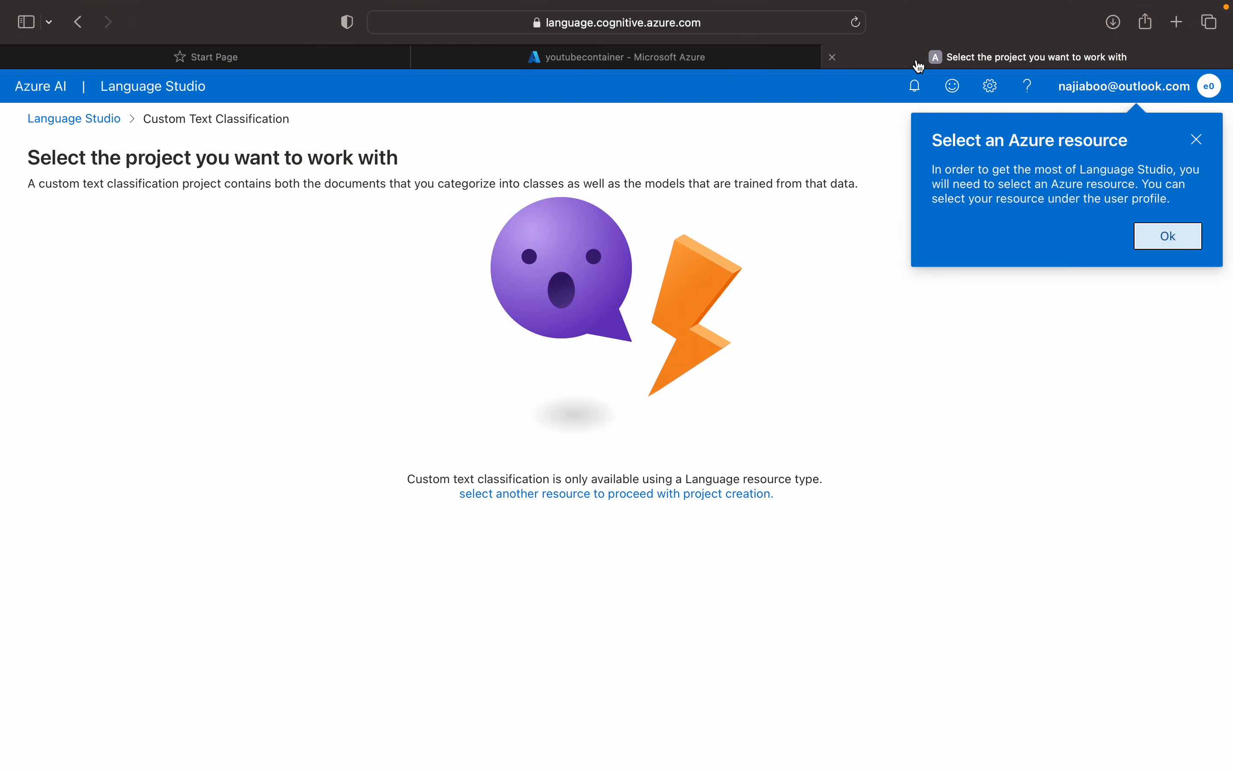
{"action": "left_click", "coordinate": [102, 125]}
{"action": "left_click", "coordinate": [831, 651]}
Switch to the Azure portal and go back from youtubecontainer through its storage account to the portal home page.
{"action": "left_click", "coordinate": [668, 62]}
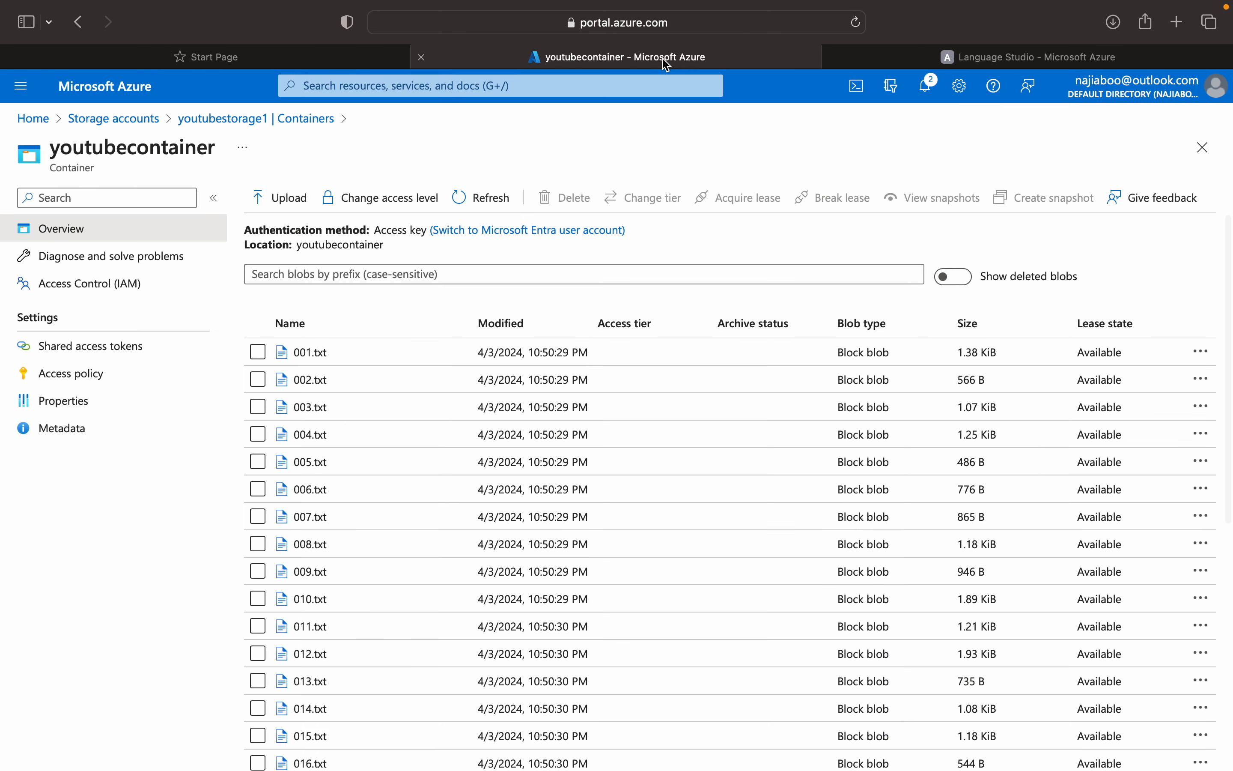
{"action": "left_click", "coordinate": [227, 121]}
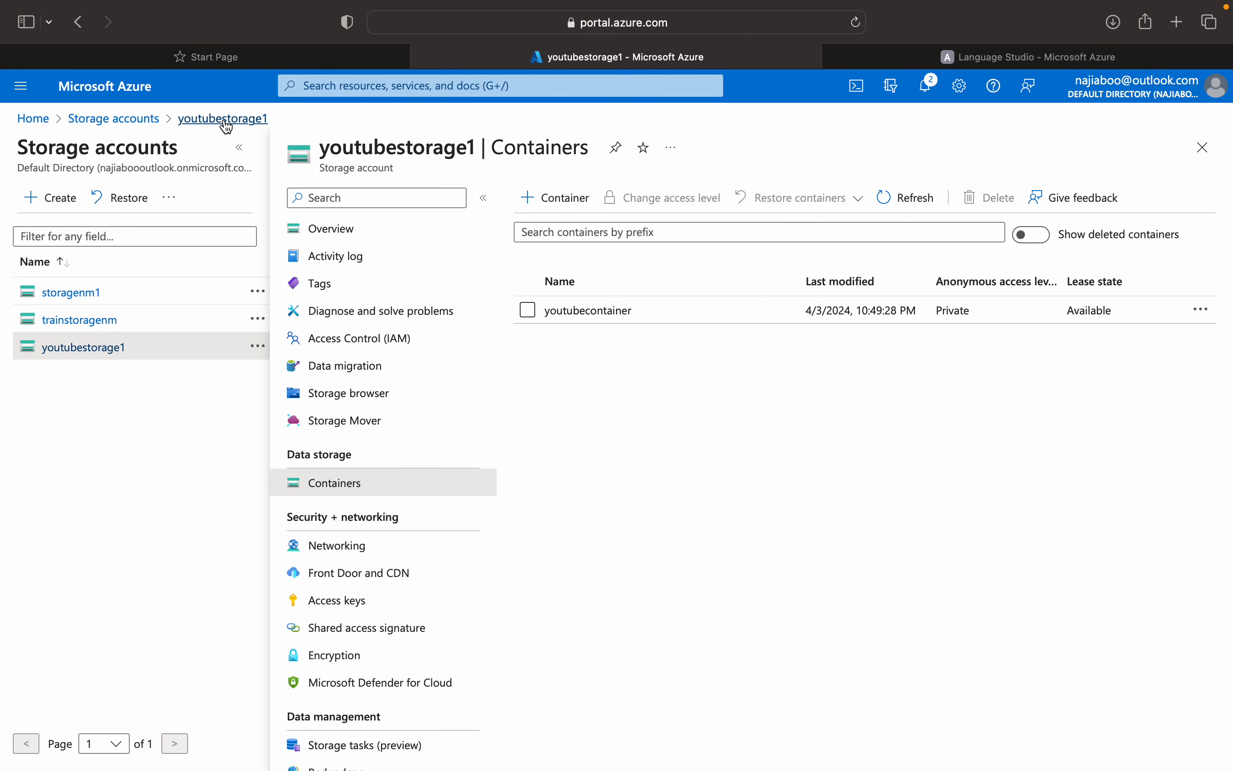
{"action": "left_click", "coordinate": [144, 123]}
{"action": "left_click", "coordinate": [50, 120]}
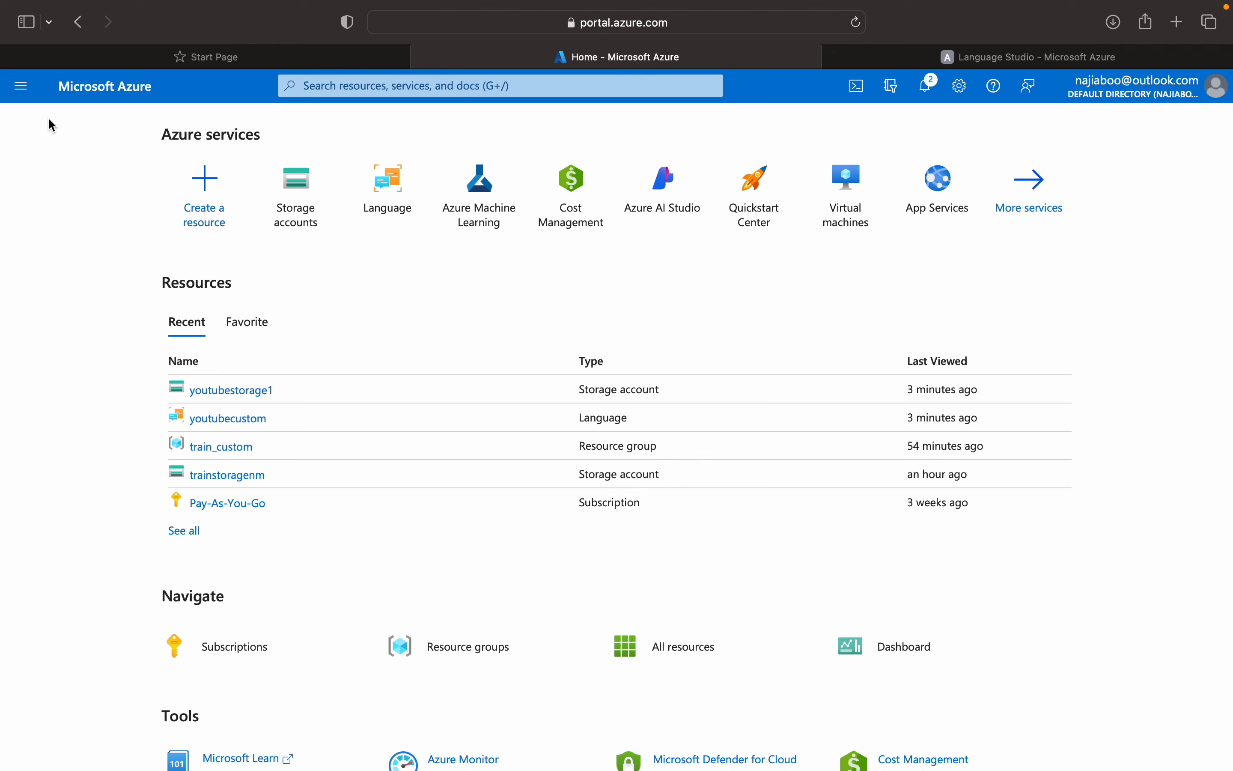
View the Language service resources, including youtubecustom, and return to the portal home page.
{"action": "left_click", "coordinate": [392, 182]}
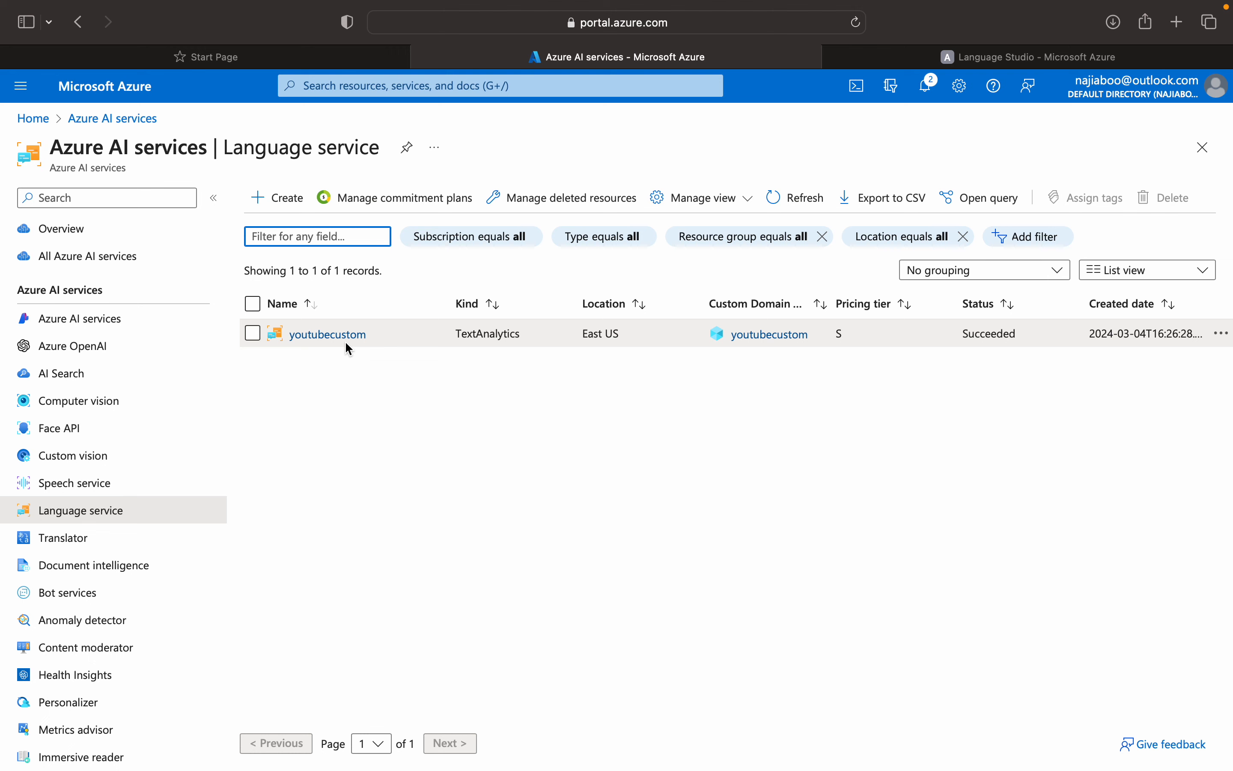
{"action": "left_click", "coordinate": [123, 122]}
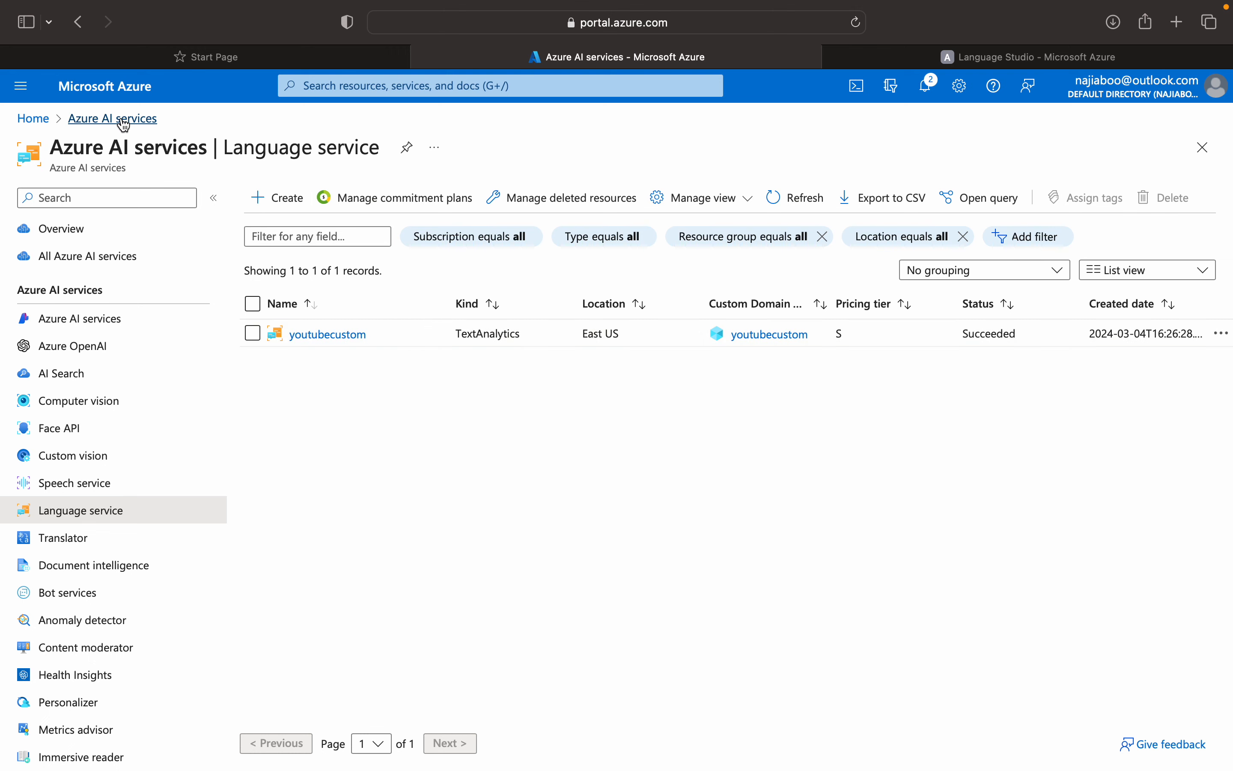
{"action": "left_click", "coordinate": [45, 122]}
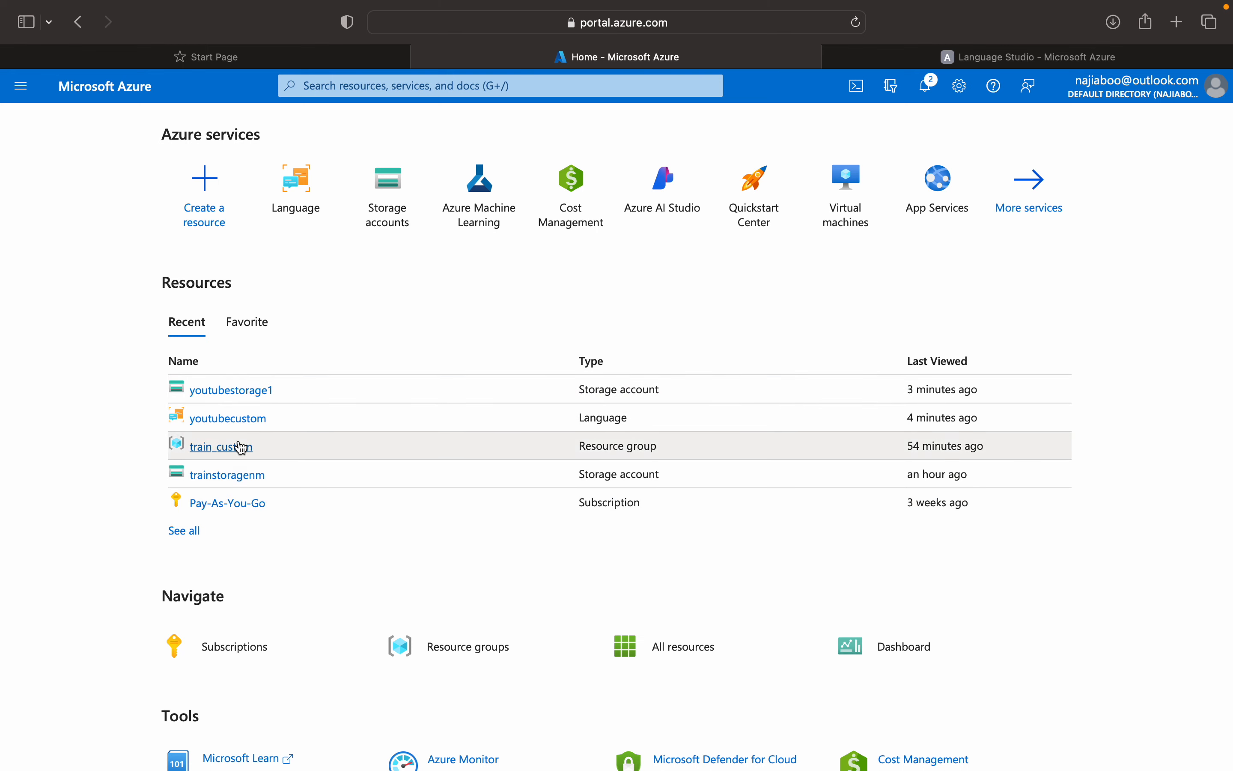
View the containers of the youtubestorage1 storage account and switch back to Language Studio.
{"action": "mouse_move", "coordinate": [254, 404]}
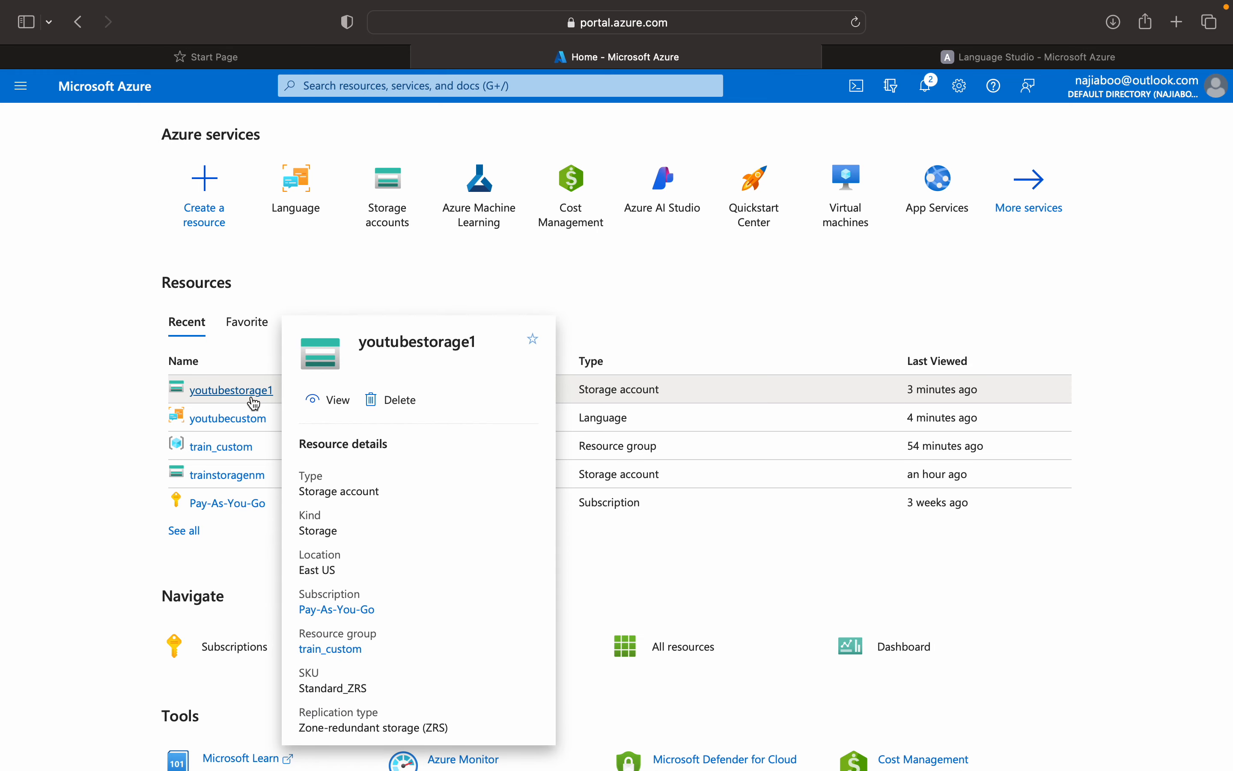
{"action": "left_click", "coordinate": [254, 404]}
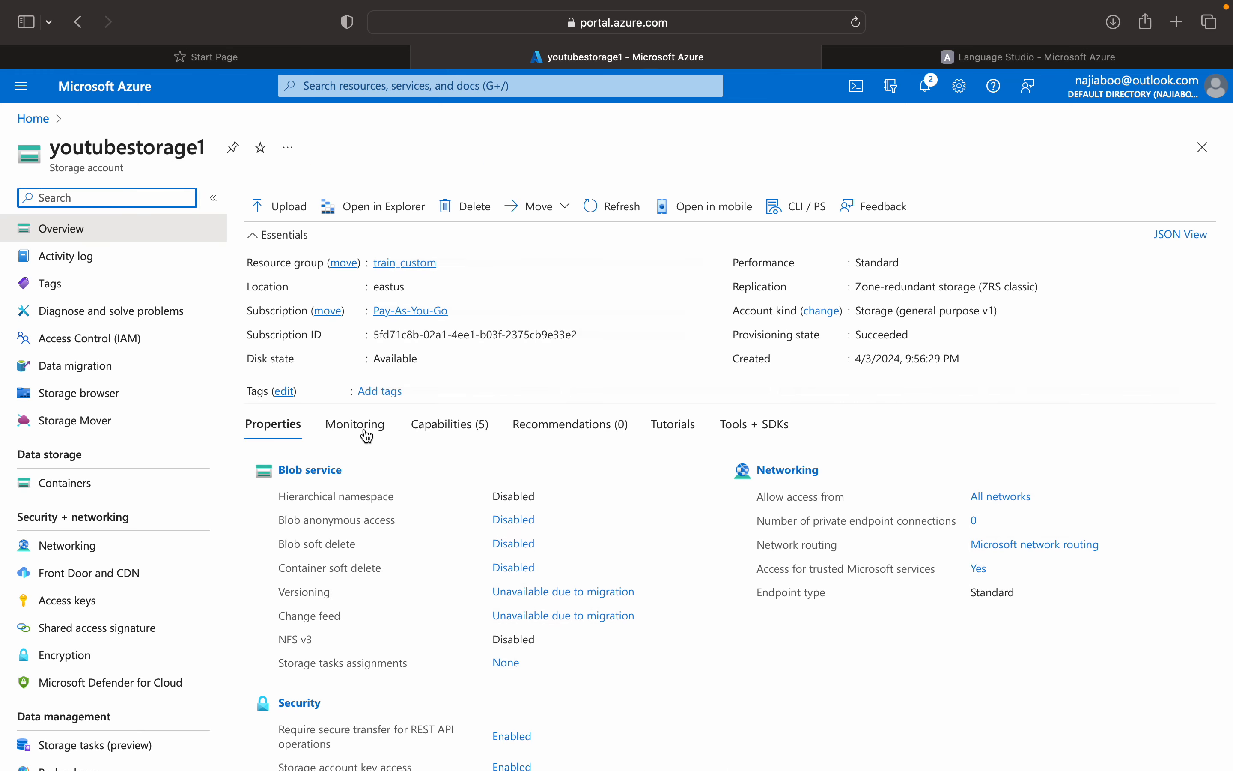
{"action": "left_click", "coordinate": [98, 493]}
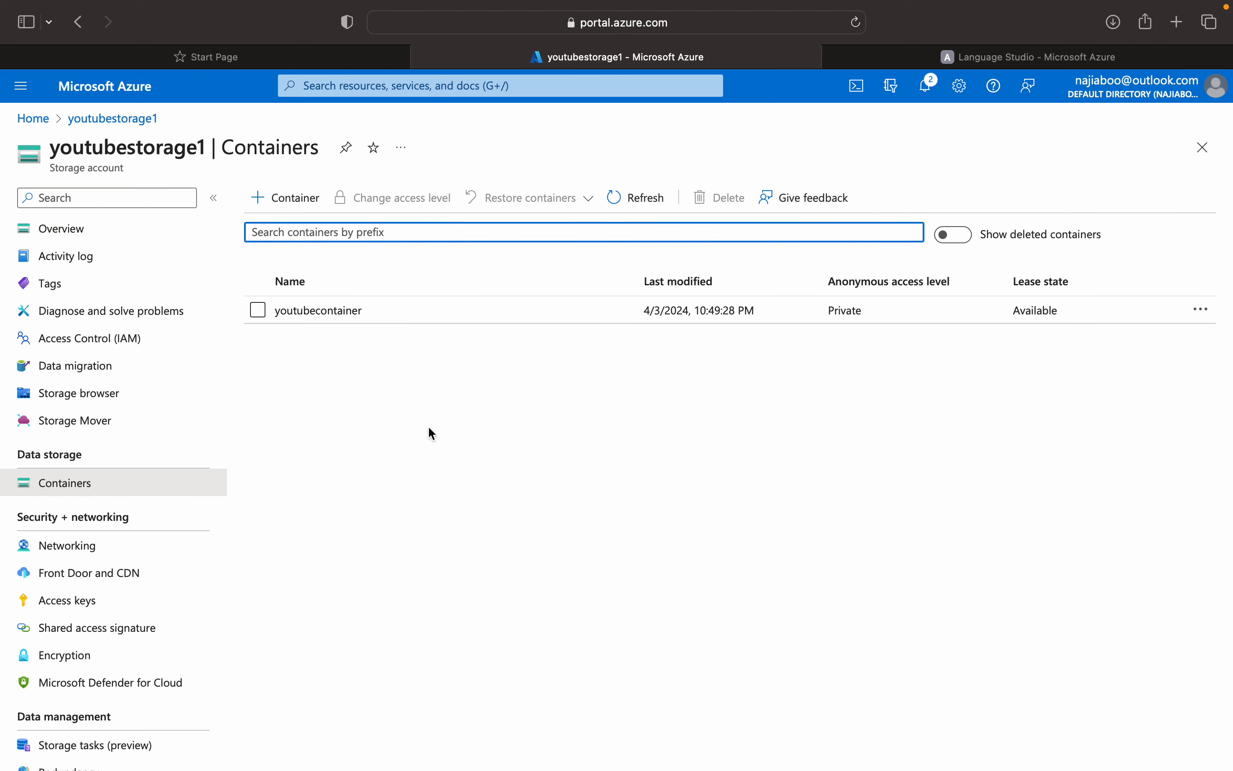
{"action": "left_click", "coordinate": [974, 60]}
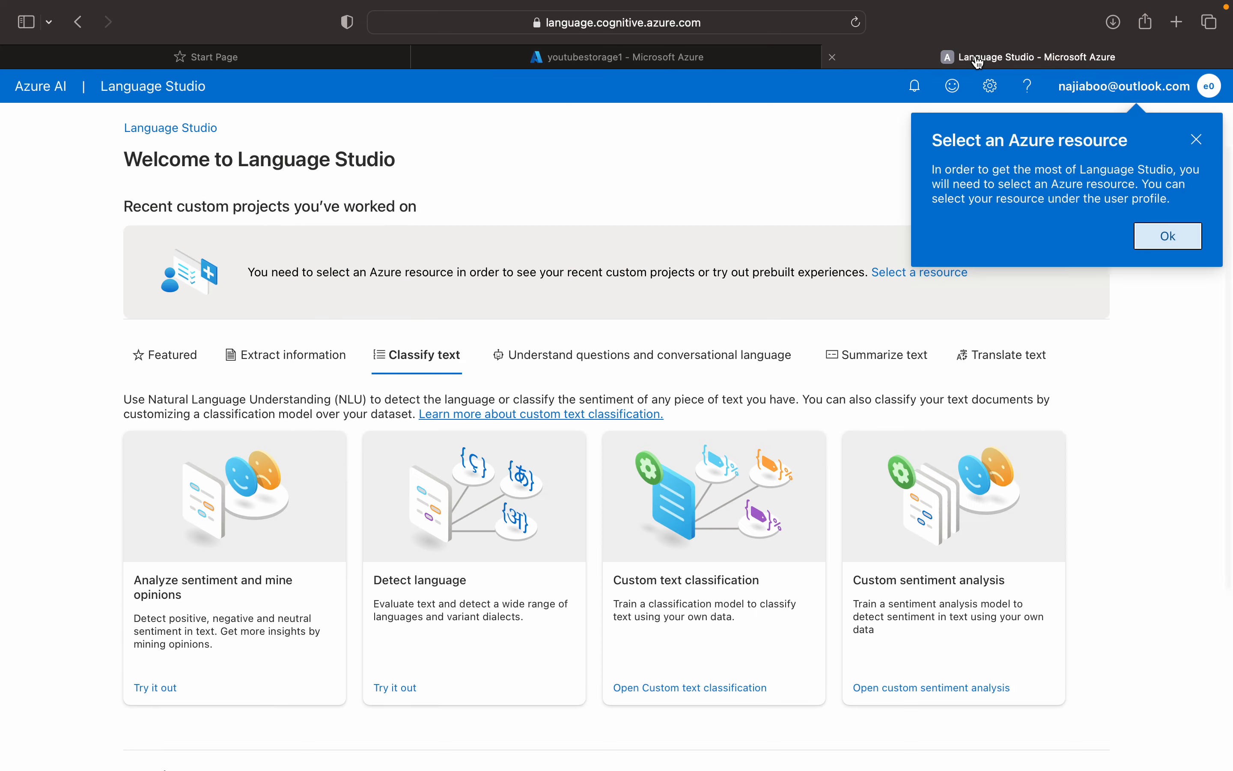
Open Custom text classification and try to select another Azure resource under the Pay-As-You-Go subscription.
{"action": "left_click", "coordinate": [547, 185]}
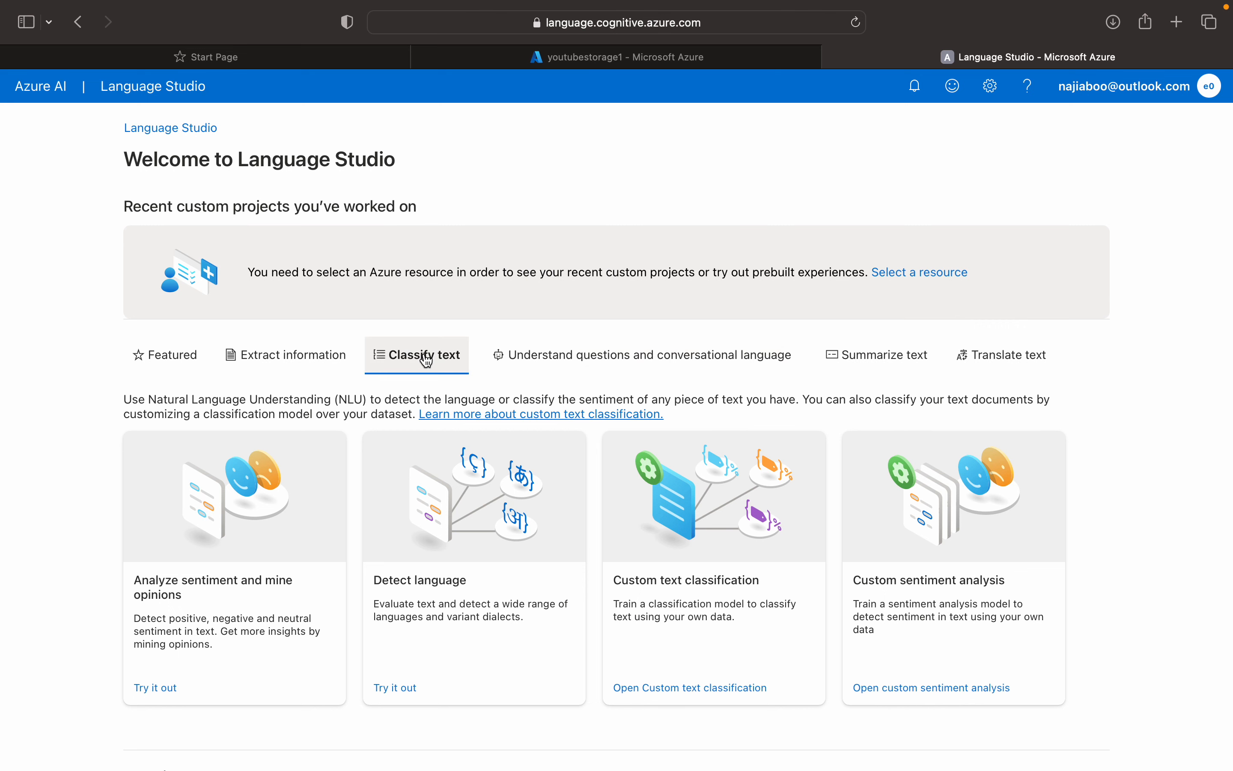
{"action": "left_click", "coordinate": [725, 563]}
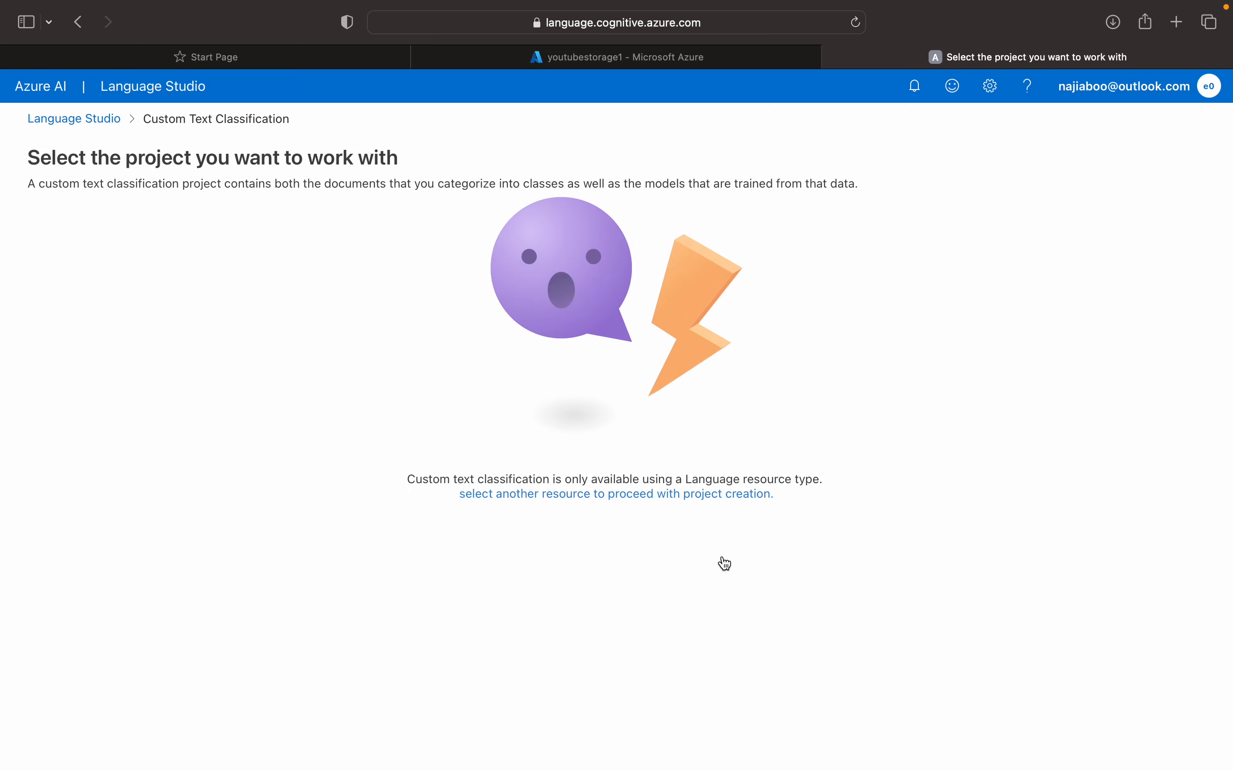
{"action": "left_click", "coordinate": [709, 498]}
{"action": "left_click", "coordinate": [574, 417]}
{"action": "left_click", "coordinate": [543, 470]}
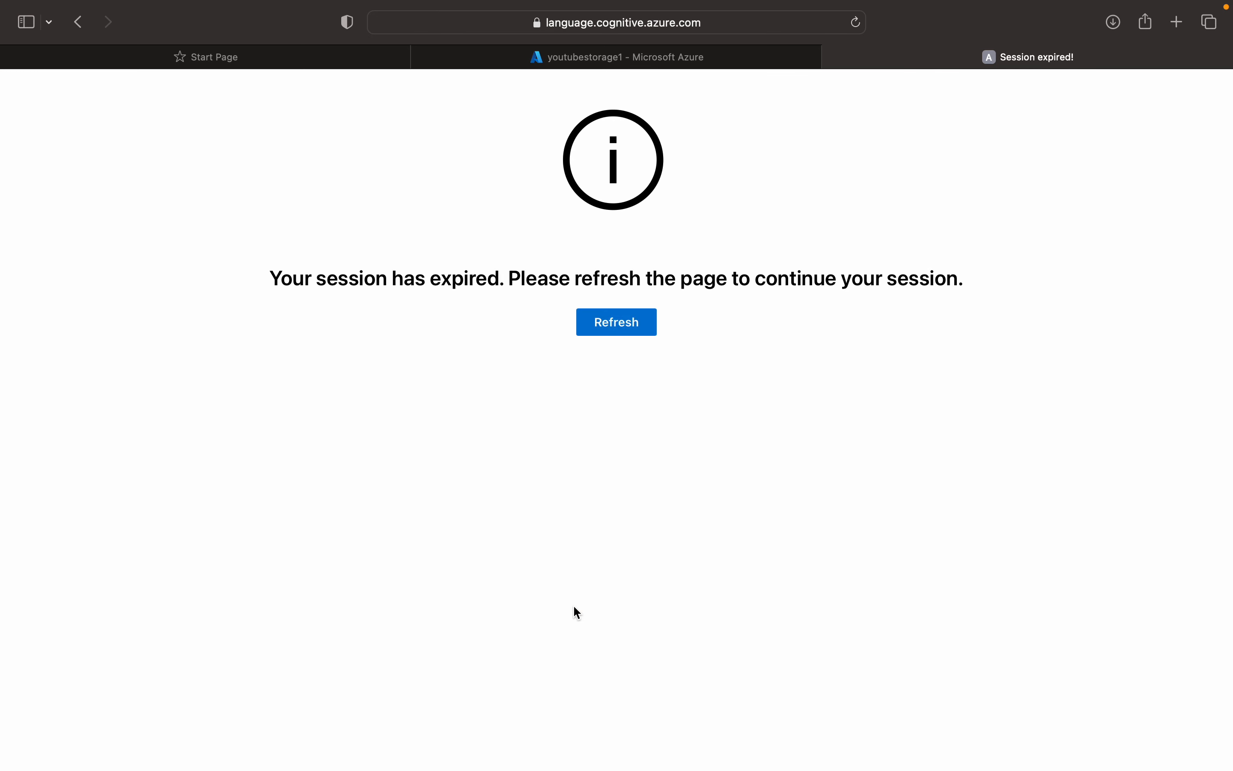
Refresh the expired session and select the youtubecustom Language resource under the Pay-As-You-Go subscription.
{"action": "left_click", "coordinate": [630, 327]}
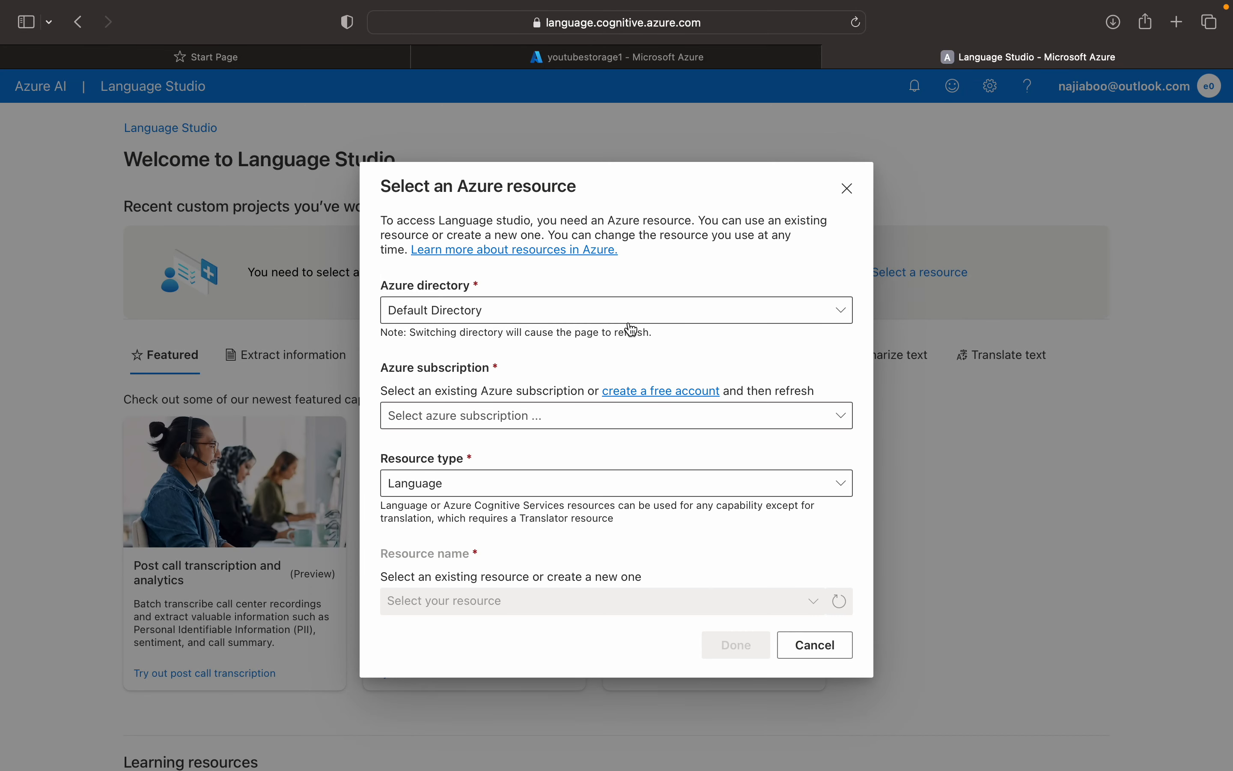
{"action": "left_click", "coordinate": [596, 422]}
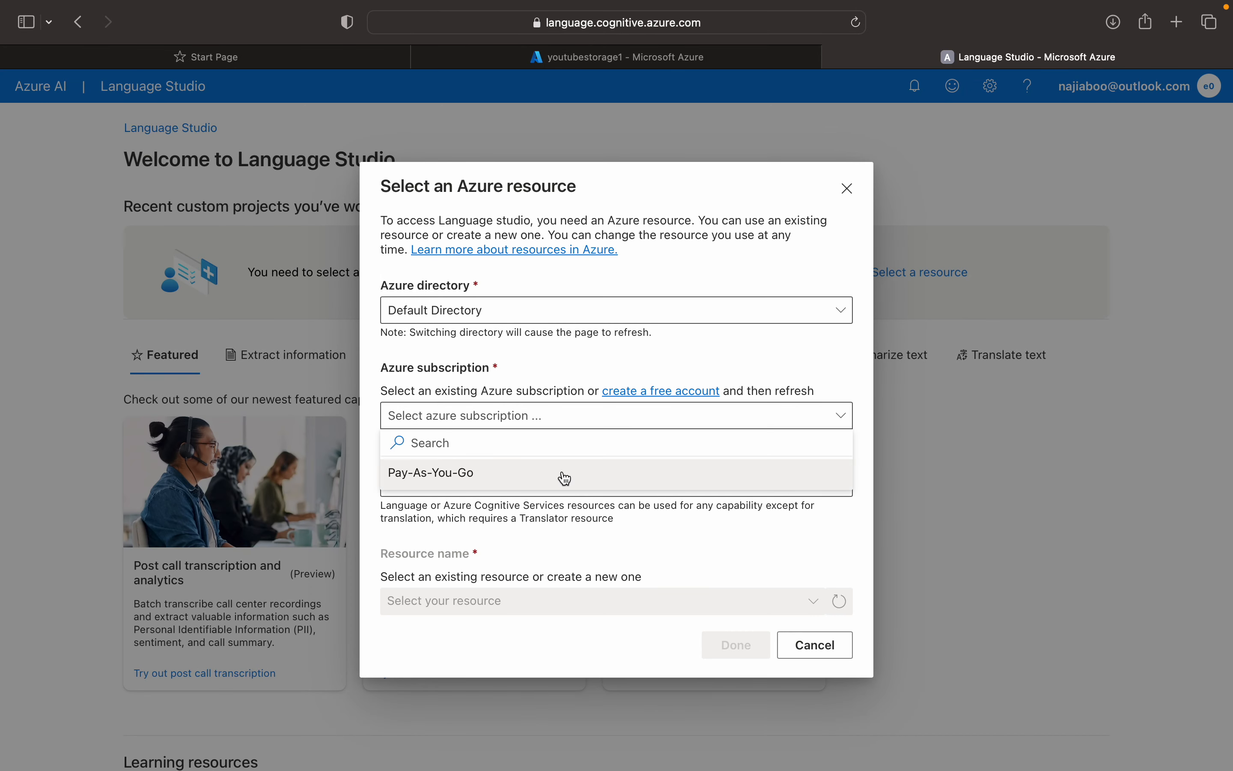
{"action": "left_click", "coordinate": [565, 471]}
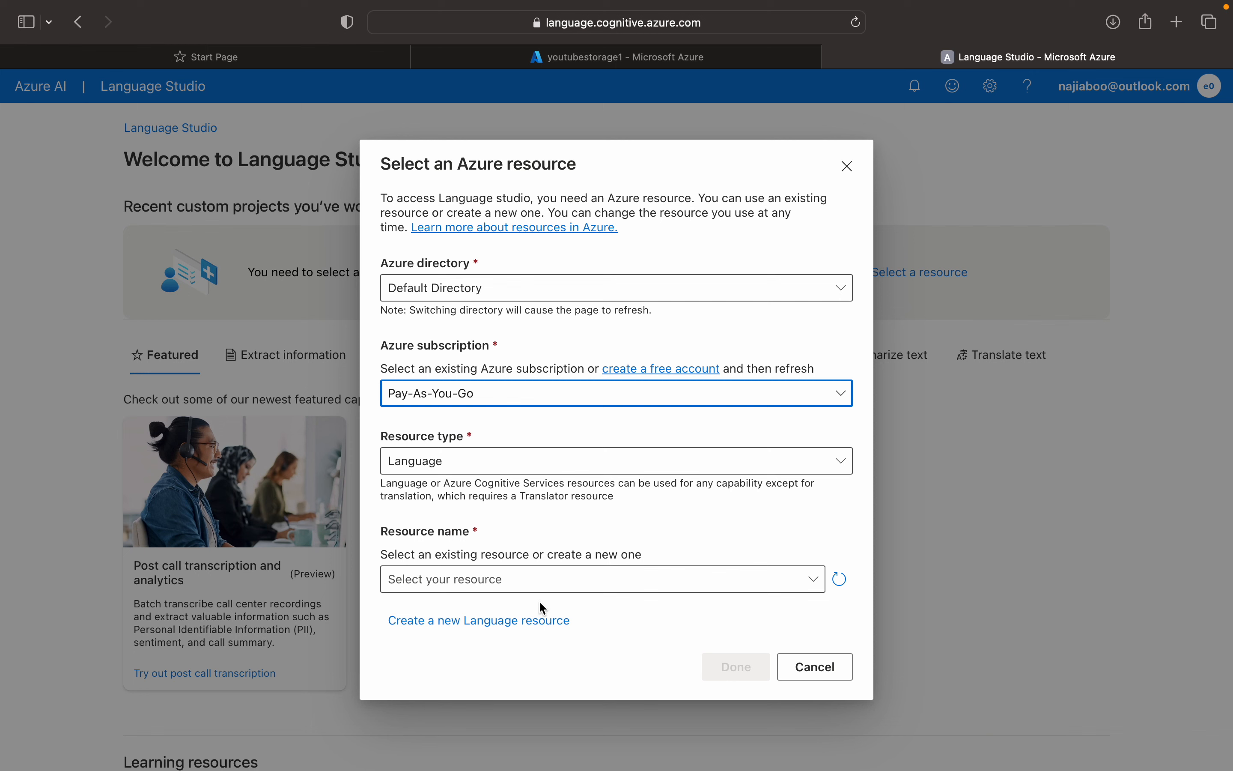
{"action": "left_click", "coordinate": [543, 583]}
{"action": "left_click", "coordinate": [533, 635]}
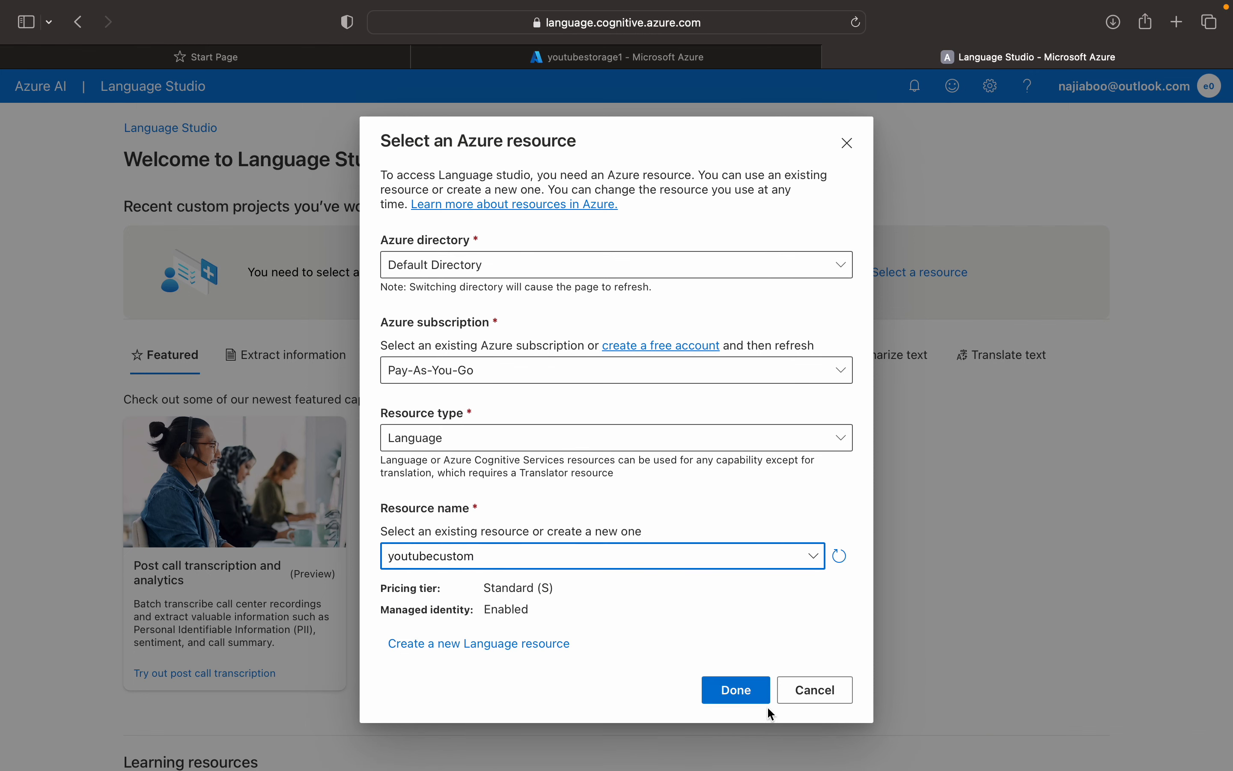
{"action": "left_click", "coordinate": [756, 701]}
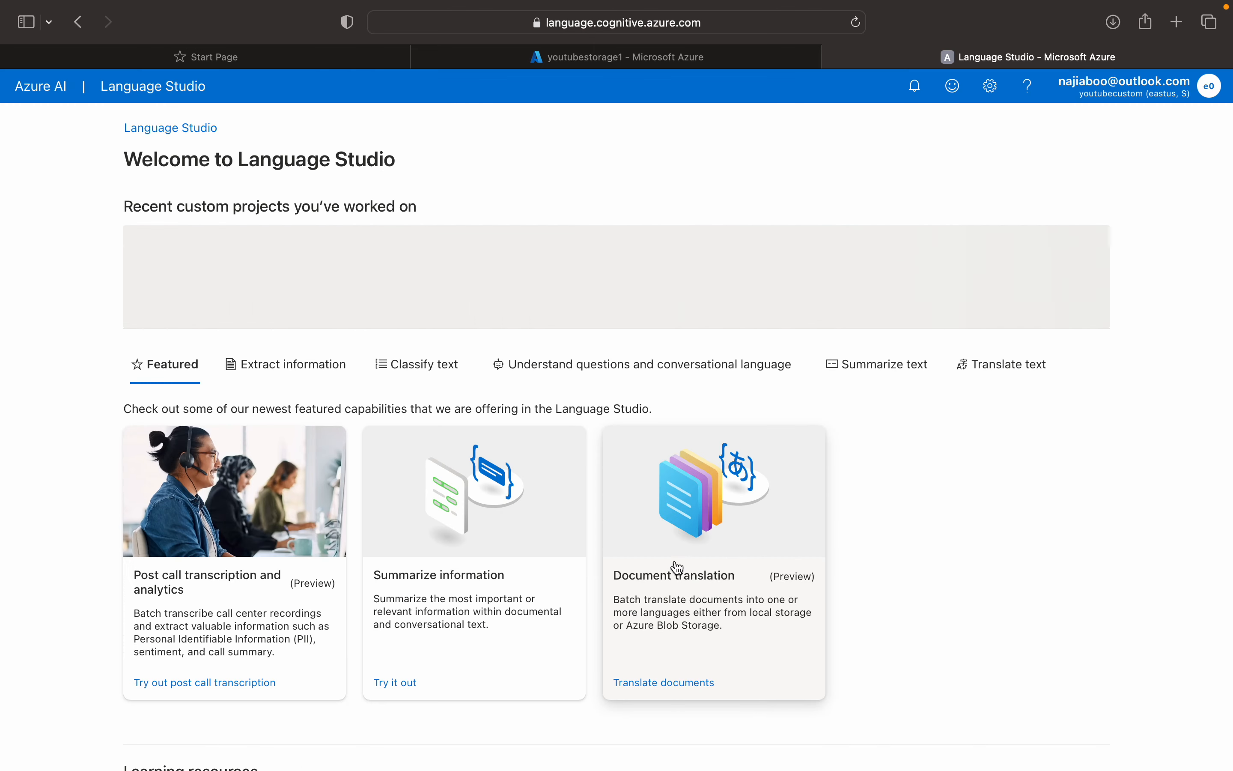
Create a new Custom text classification project using the connected storage and choose Single label classification as its type.
{"action": "left_click", "coordinate": [402, 362]}
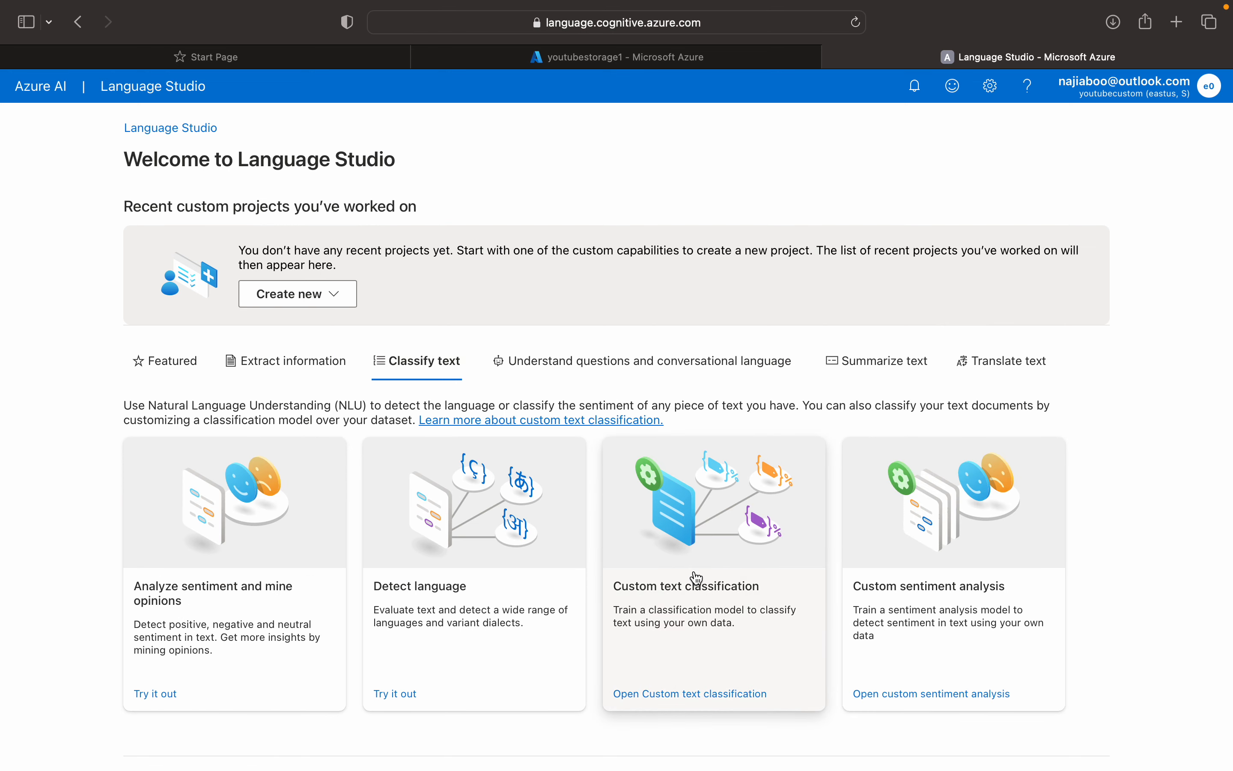
{"action": "left_click", "coordinate": [727, 583]}
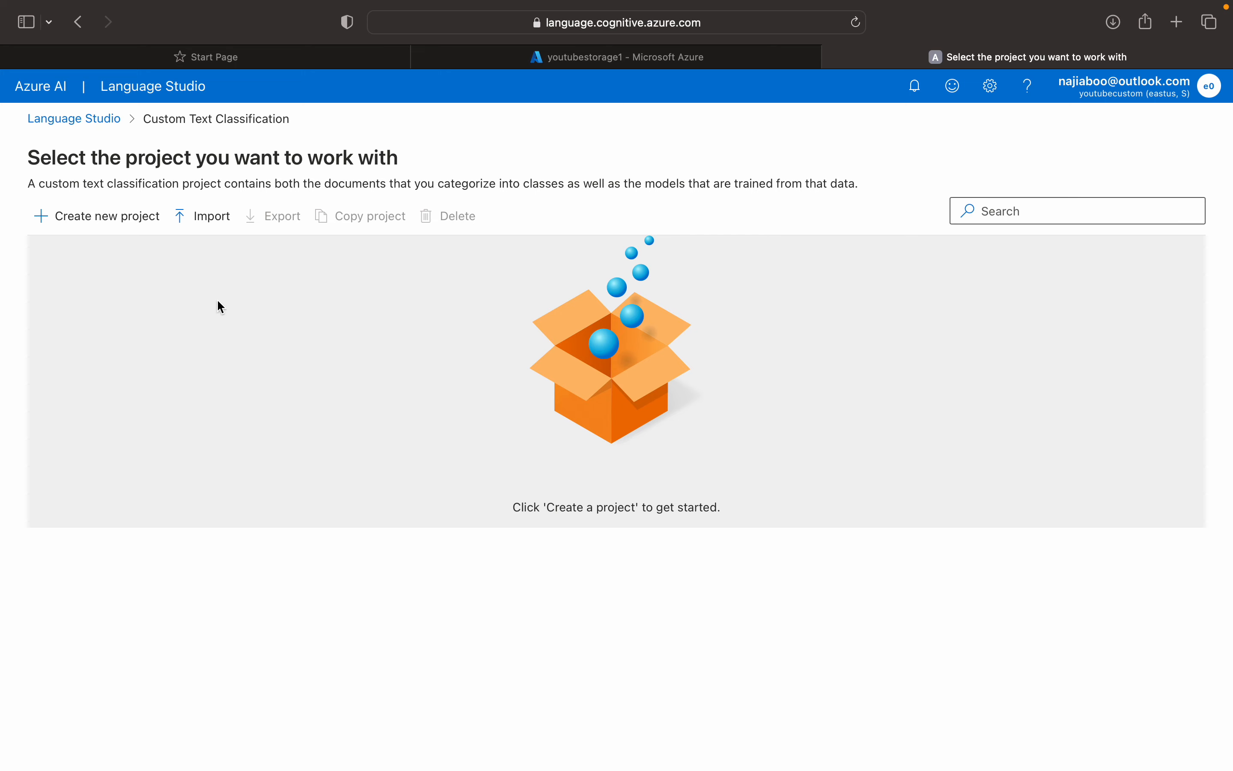
{"action": "left_click", "coordinate": [144, 227]}
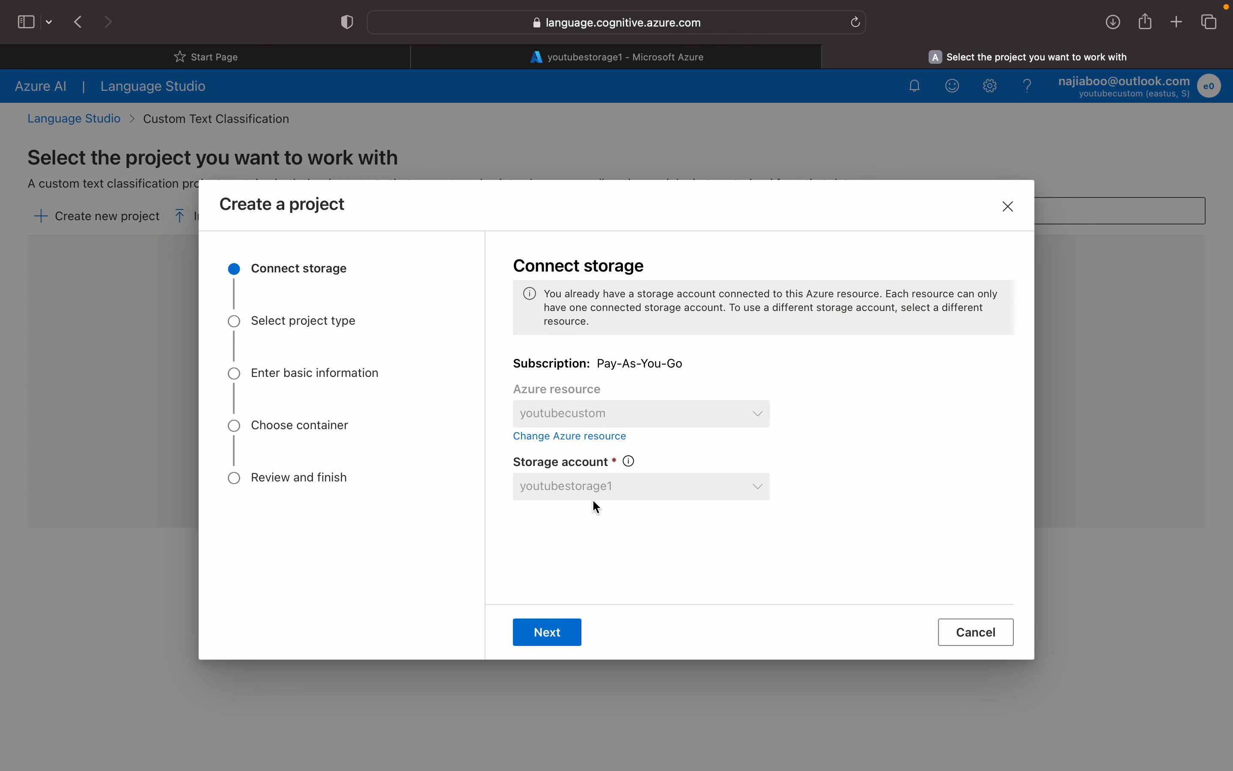
{"action": "left_click", "coordinate": [553, 640]}
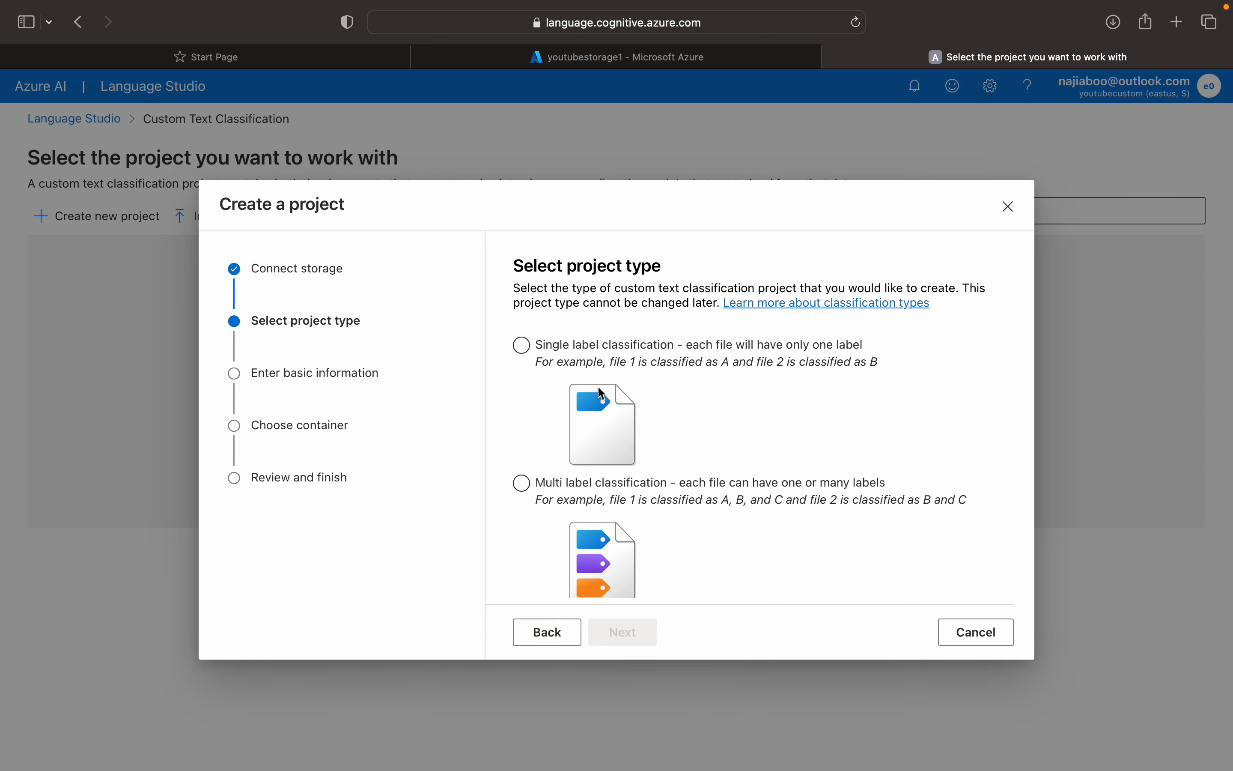
{"action": "left_click", "coordinate": [528, 347]}
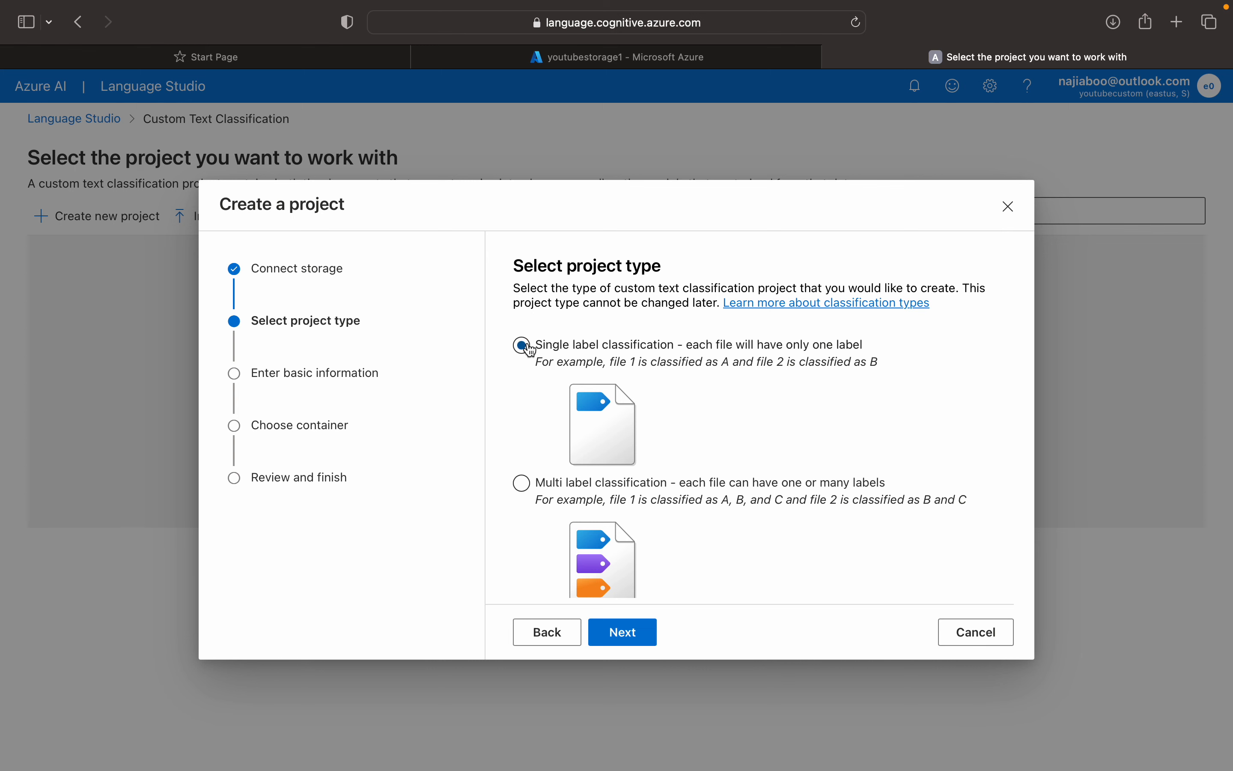
{"action": "left_click", "coordinate": [641, 631]}
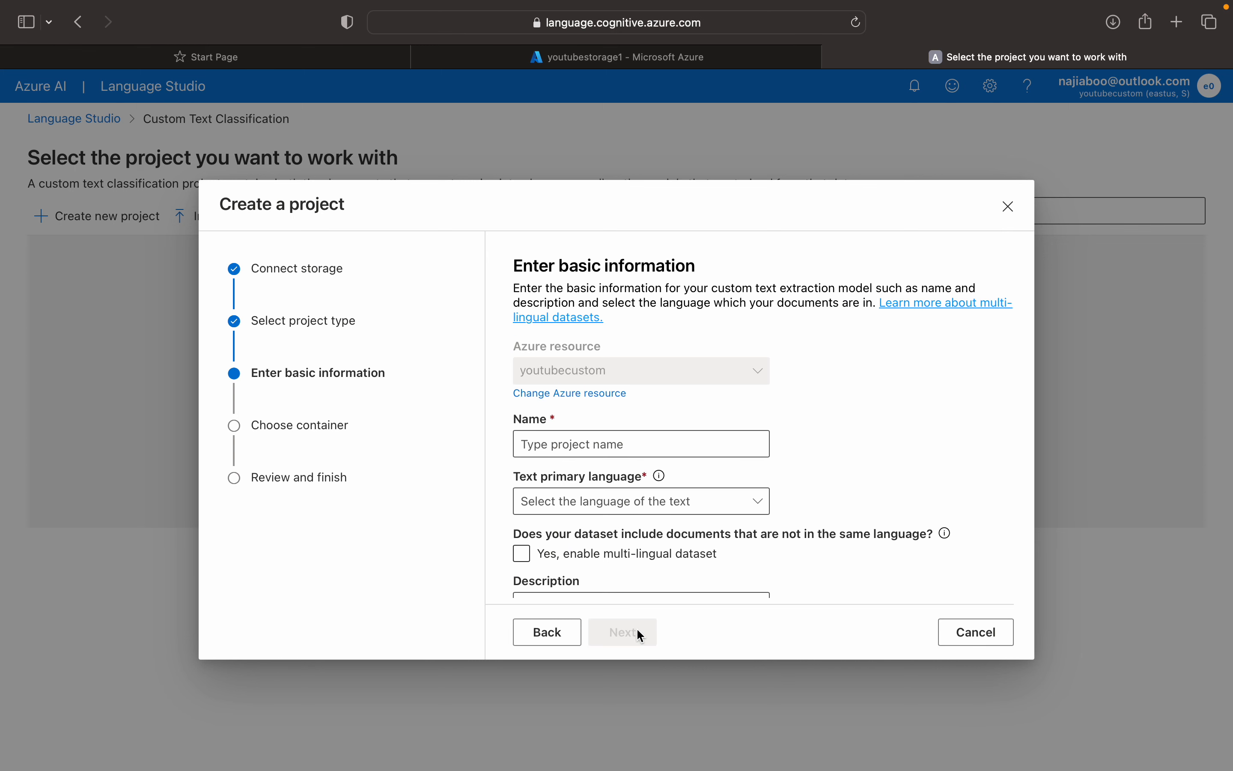
Name the new project youtubecustomsingle.
{"action": "left_click", "coordinate": [651, 445]}
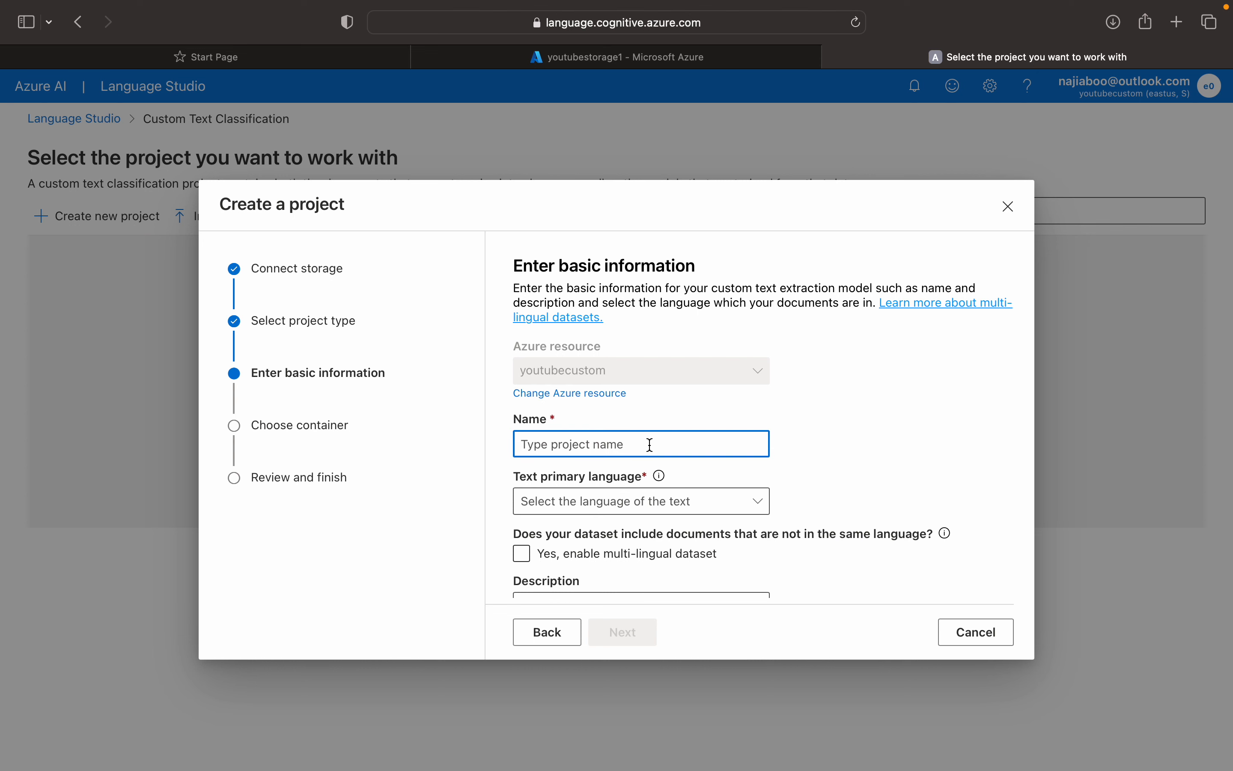
{"action": "type", "text": "youtube"}
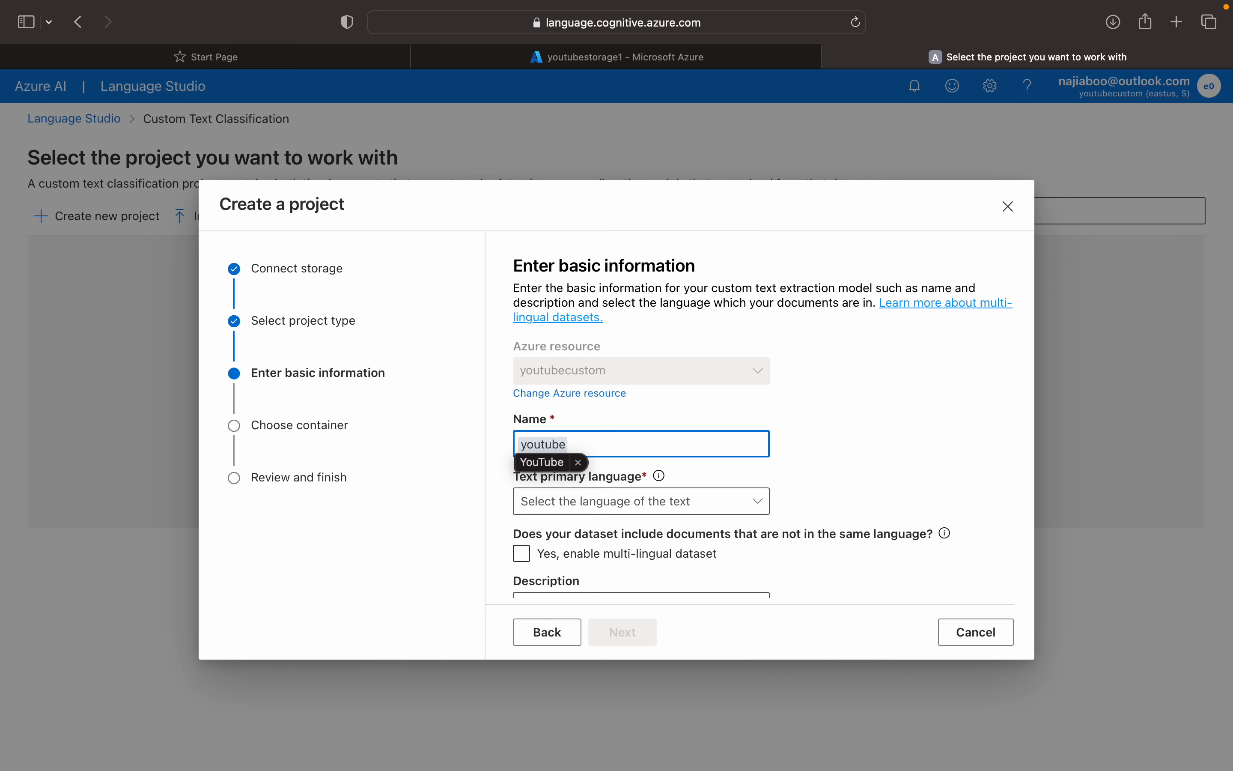
{"action": "type", "text": "custom"}
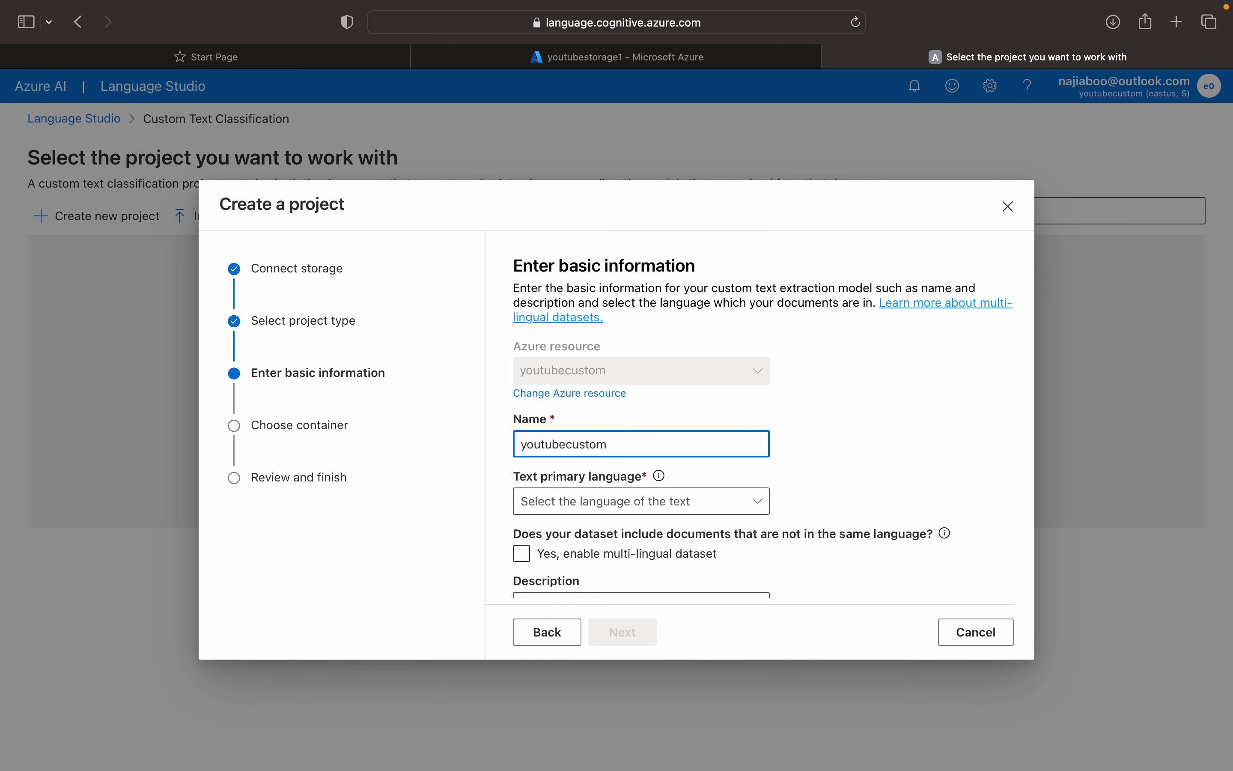
{"action": "type", "text": "single"}
Set the text primary language to English (US), leave the description empty and continue to the dataset location.
{"action": "left_click", "coordinate": [694, 502]}
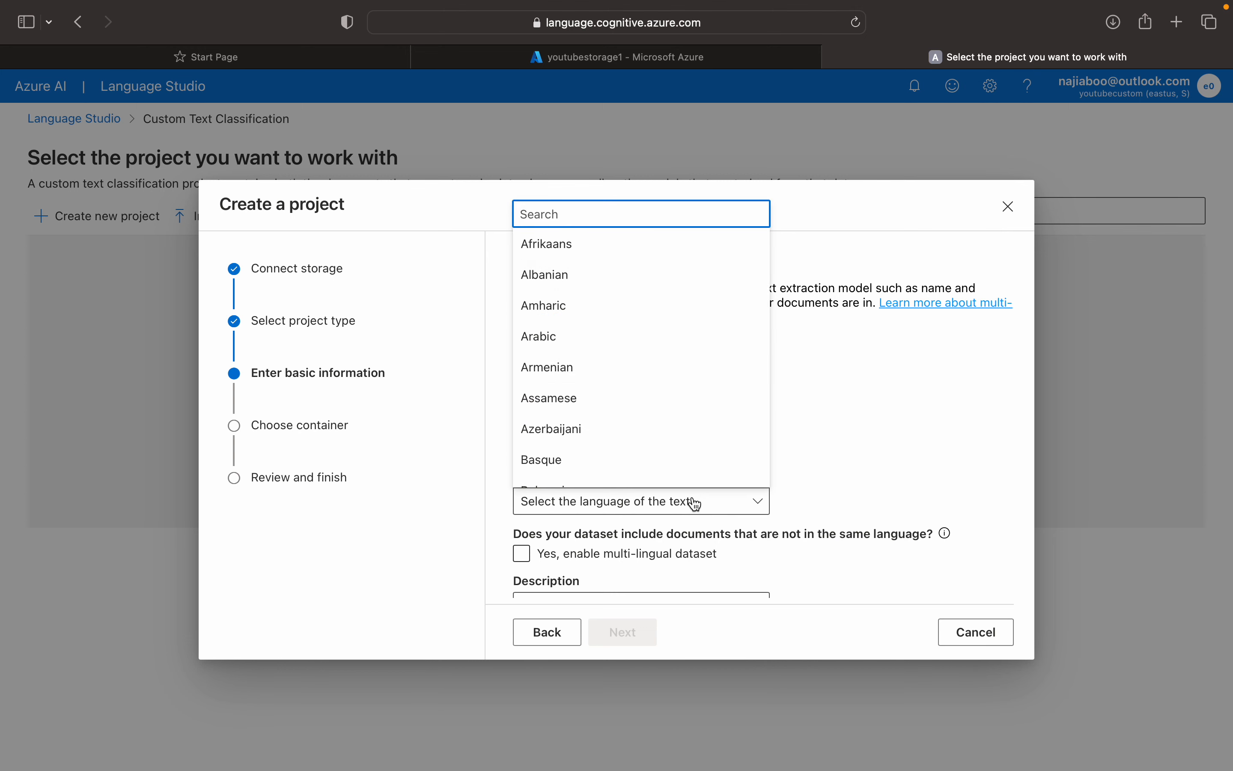
{"action": "key", "text": "Escape"}
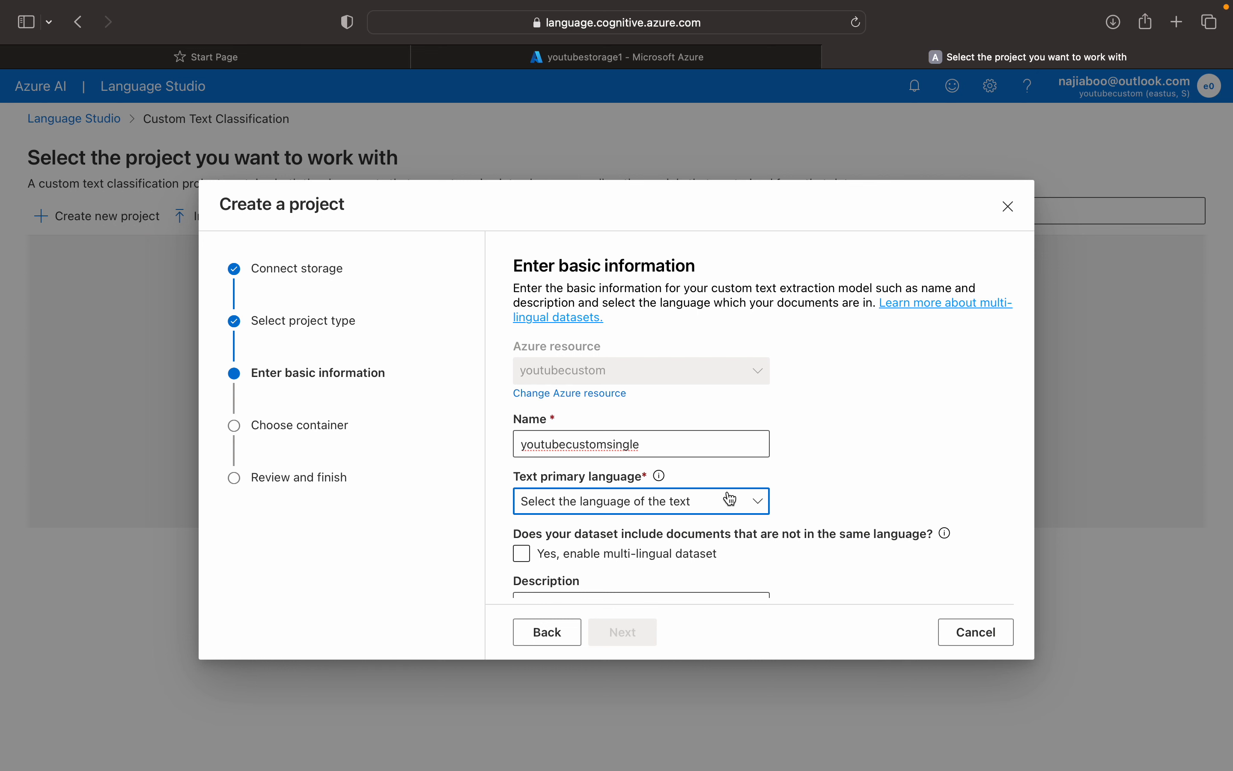
{"action": "left_click", "coordinate": [728, 508]}
{"action": "type", "text": "engli"}
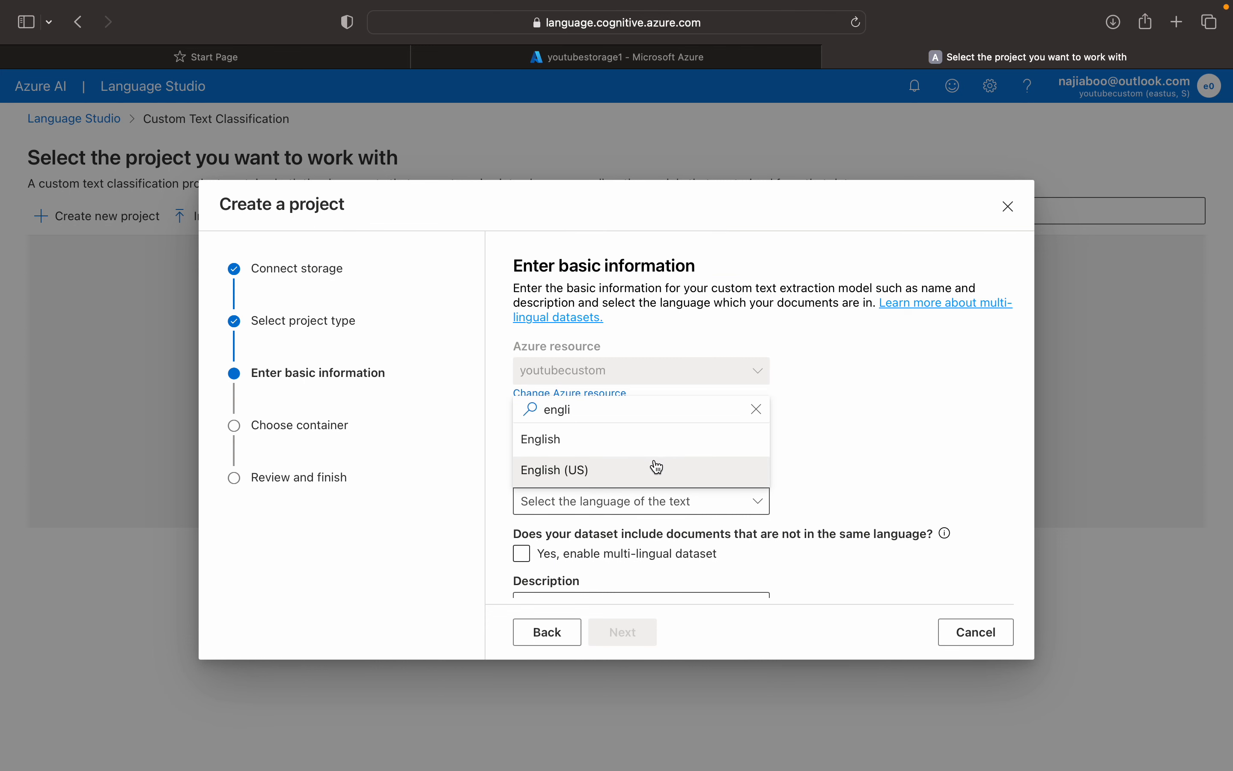
{"action": "left_click", "coordinate": [654, 468]}
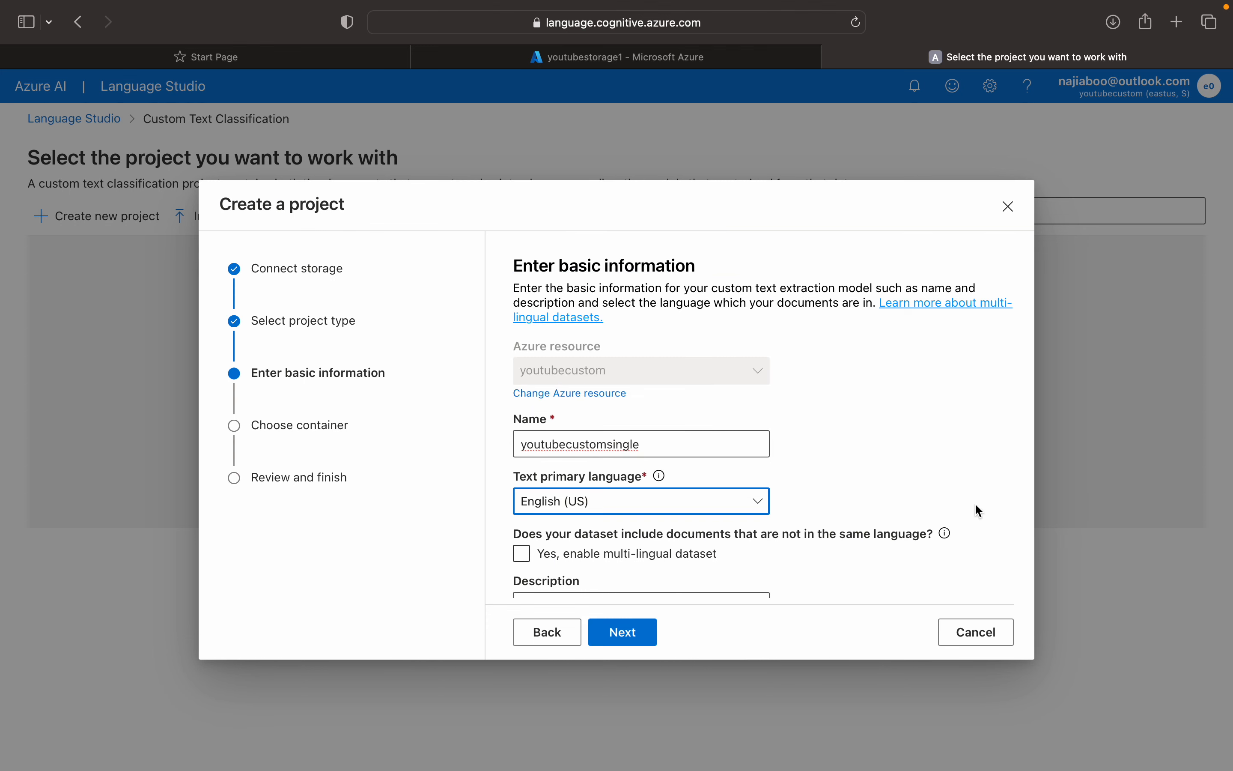
{"action": "scroll", "coordinate": [975, 505], "scroll_direction": "down", "scroll_amount": 2}
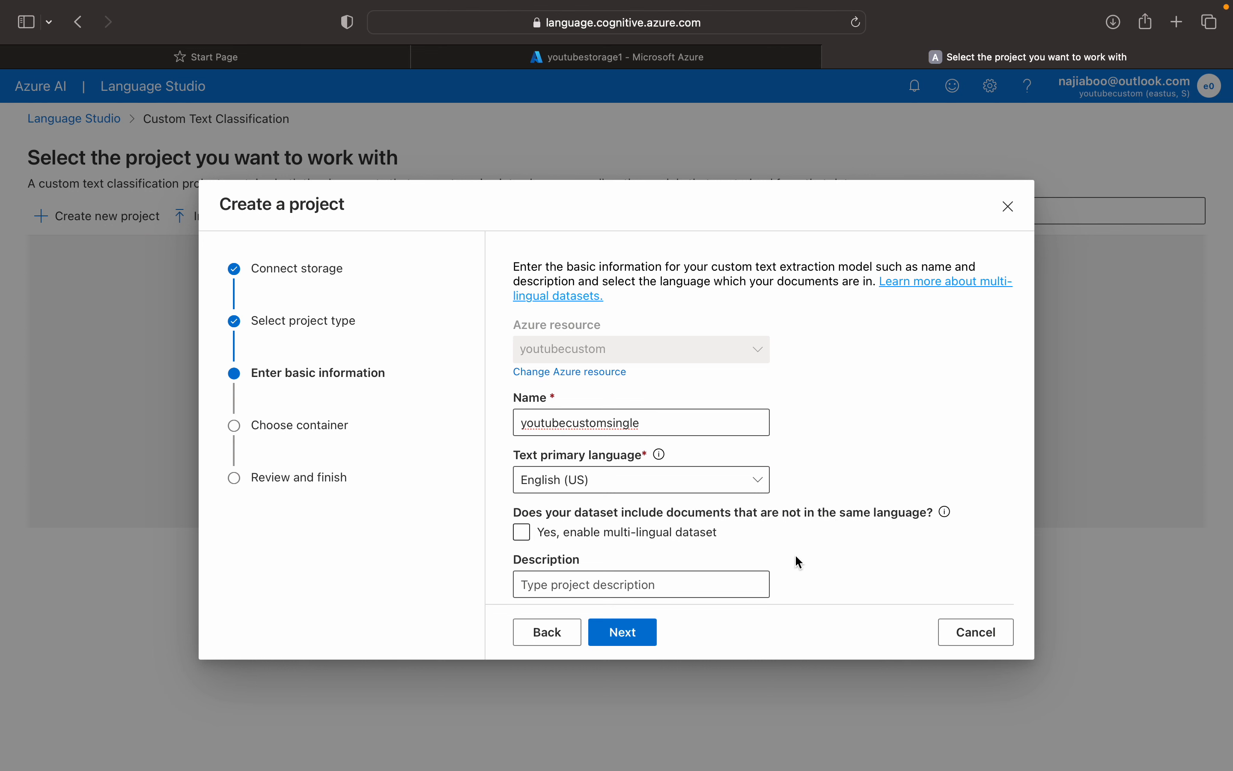
{"action": "left_click", "coordinate": [643, 585]}
{"action": "left_click", "coordinate": [636, 632]}
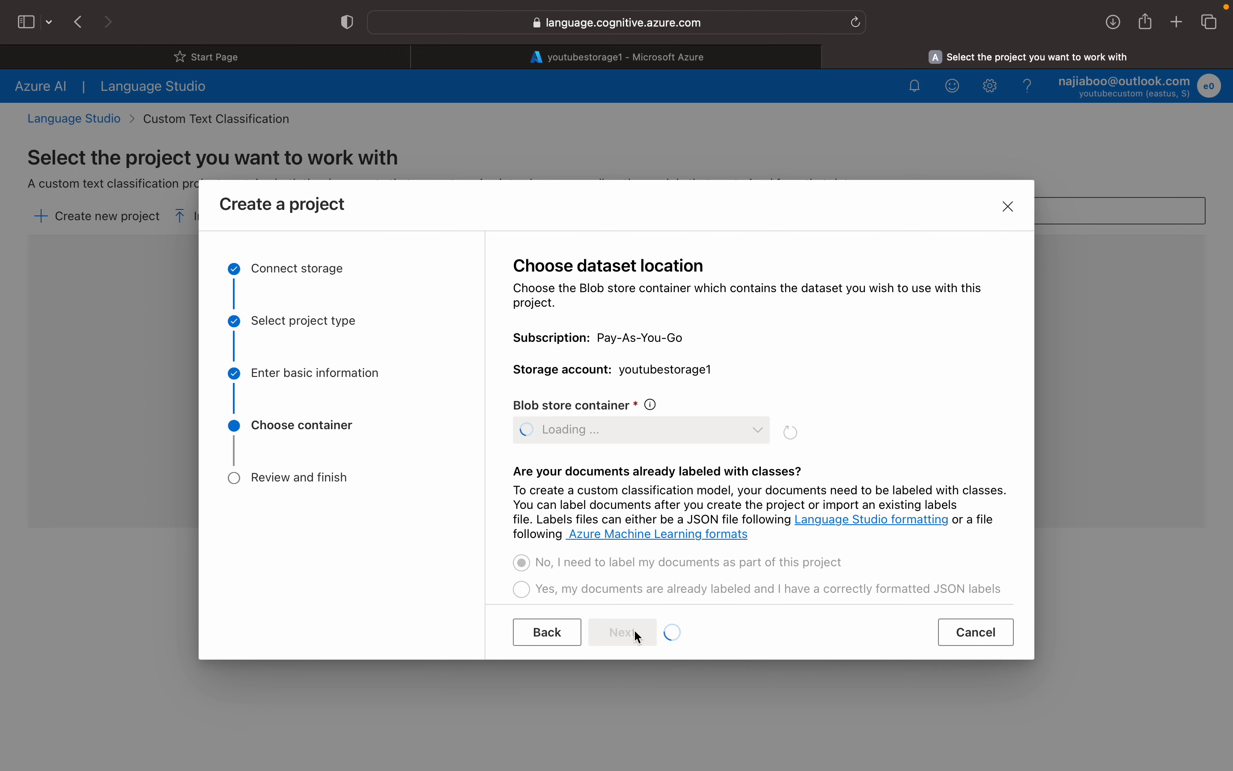
Choose youtubecontainer as the blob store container and specify that the documents are already labeled with a JSON labels file.
{"action": "left_click", "coordinate": [691, 430]}
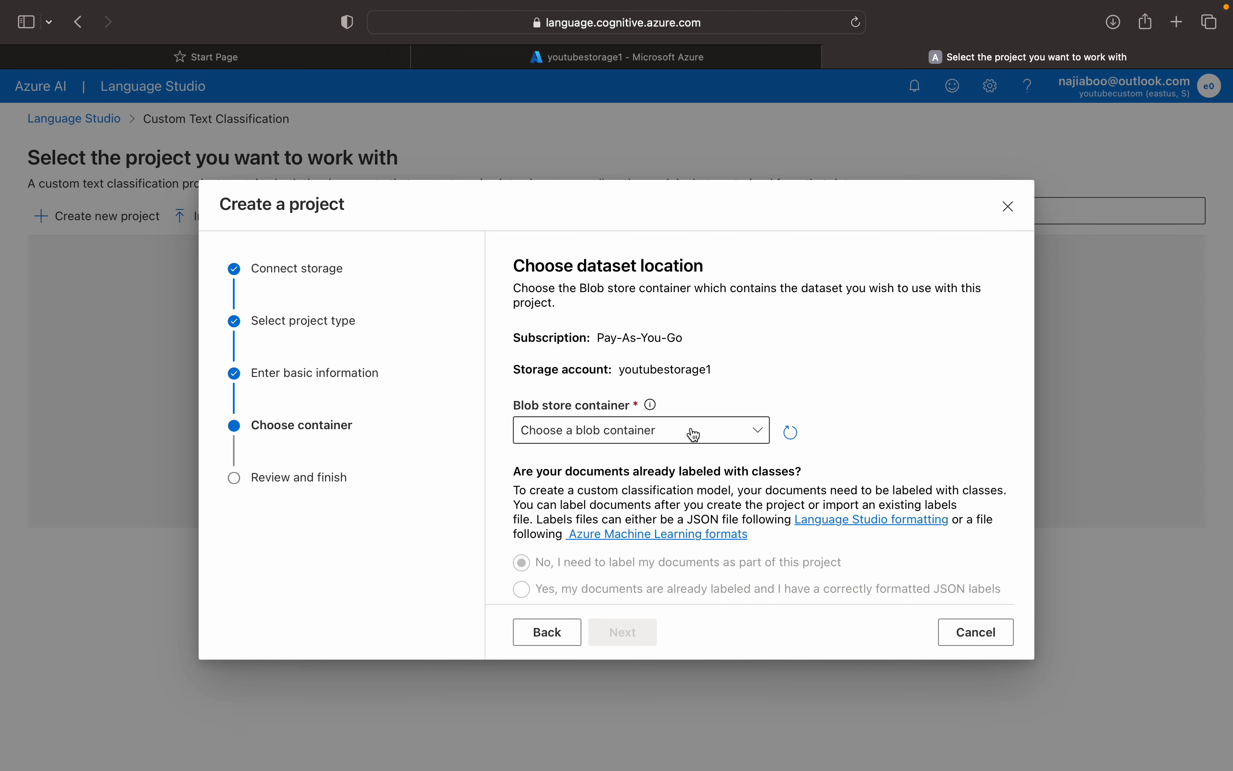
{"action": "left_click", "coordinate": [667, 485]}
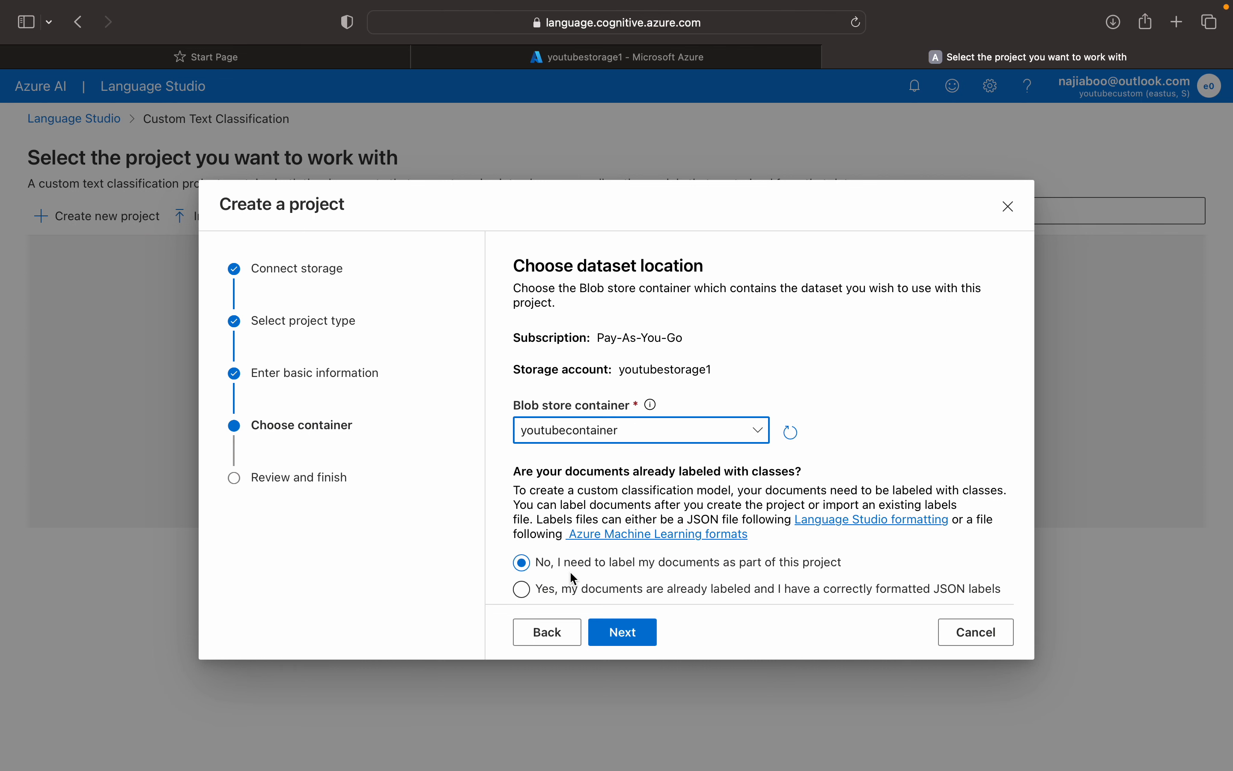
{"action": "left_click", "coordinate": [584, 594]}
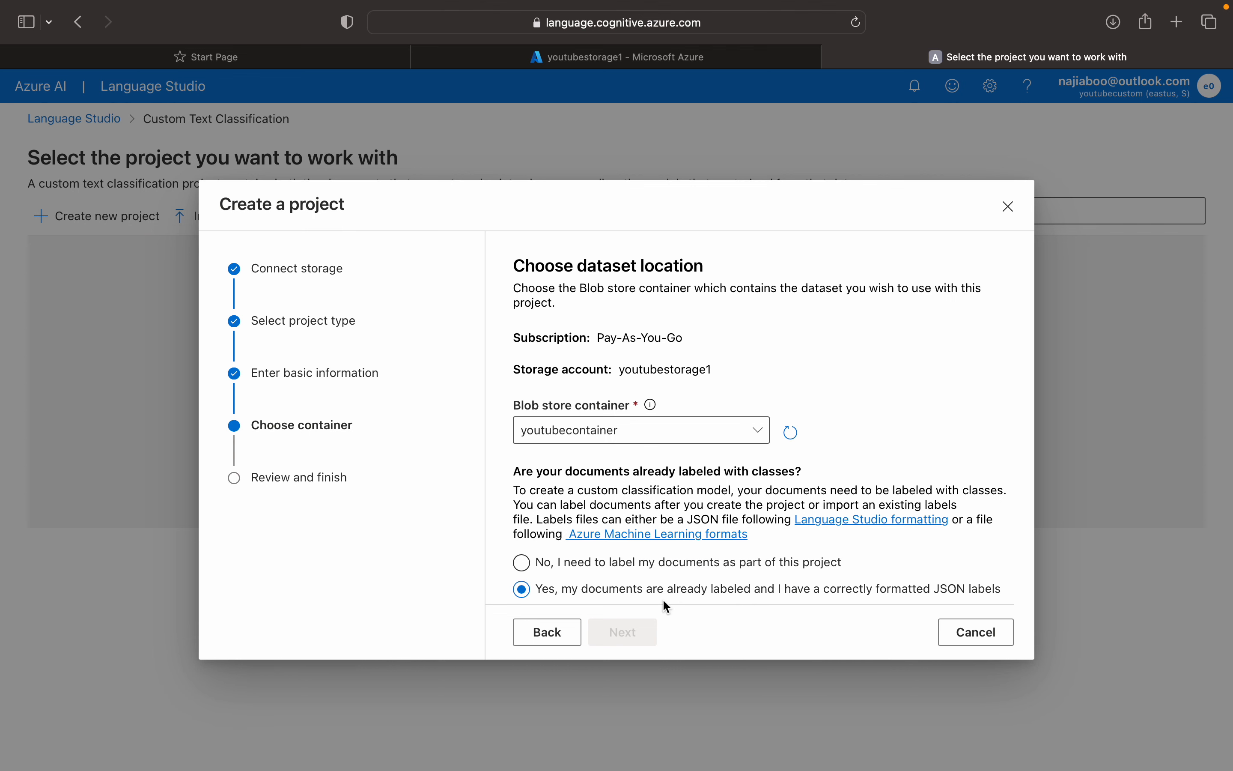
{"action": "left_click", "coordinate": [983, 567]}
{"action": "scroll", "coordinate": [987, 572], "scroll_direction": "down", "scroll_amount": 1}
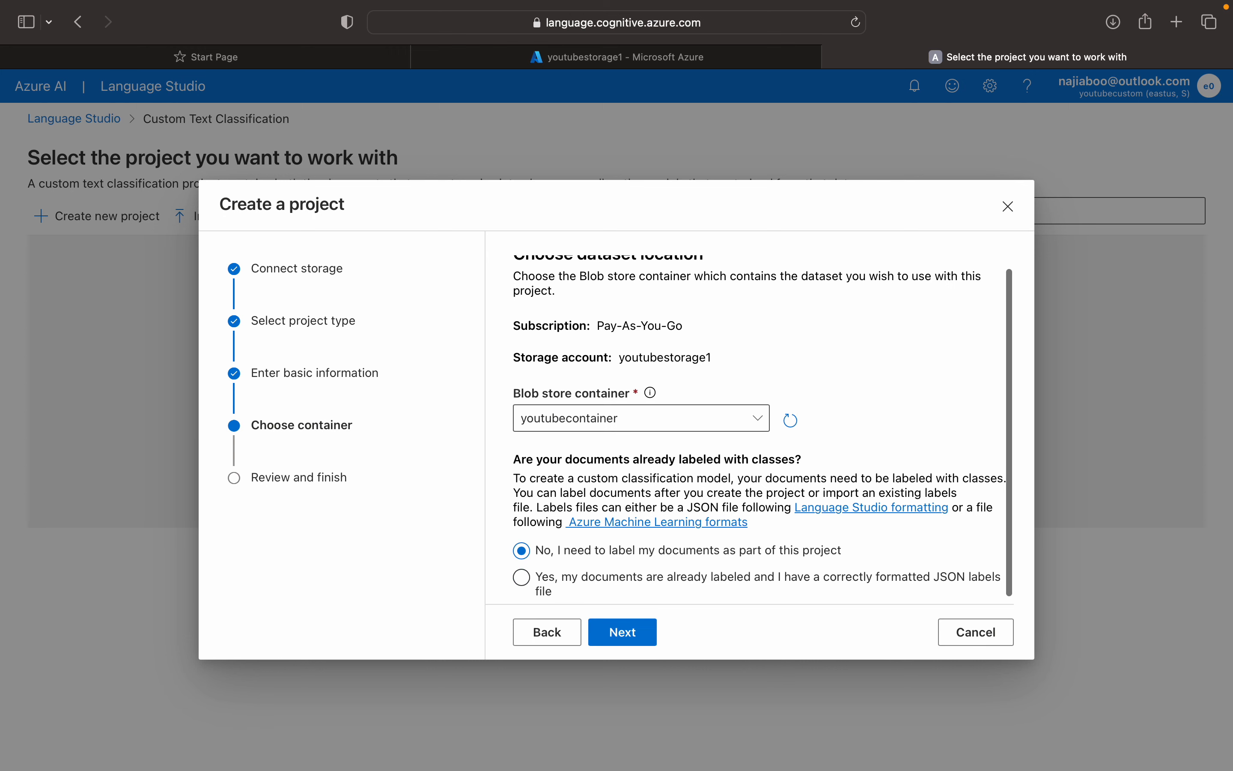
{"action": "left_click", "coordinate": [857, 583]}
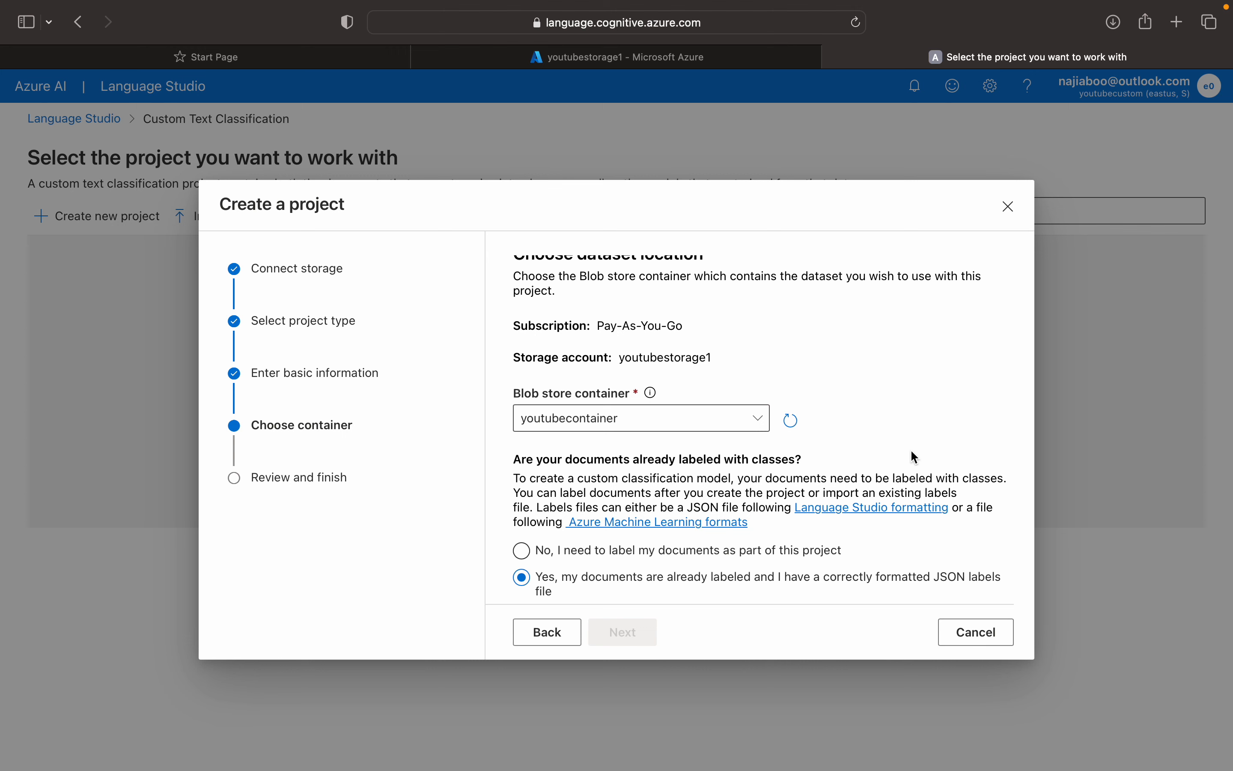
Refresh the blob store container data for choosing the labels document.
{"action": "left_click", "coordinate": [796, 423]}
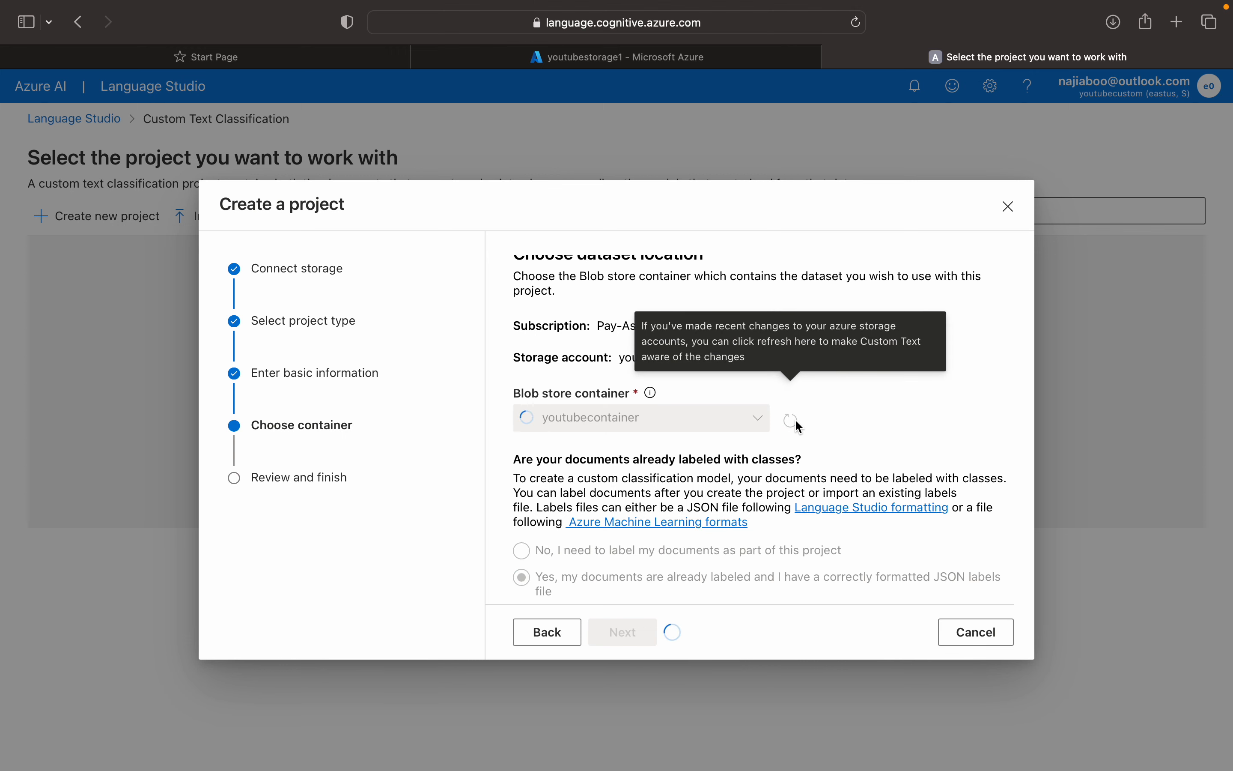
{"action": "scroll", "coordinate": [913, 432], "scroll_direction": "up", "scroll_amount": 1}
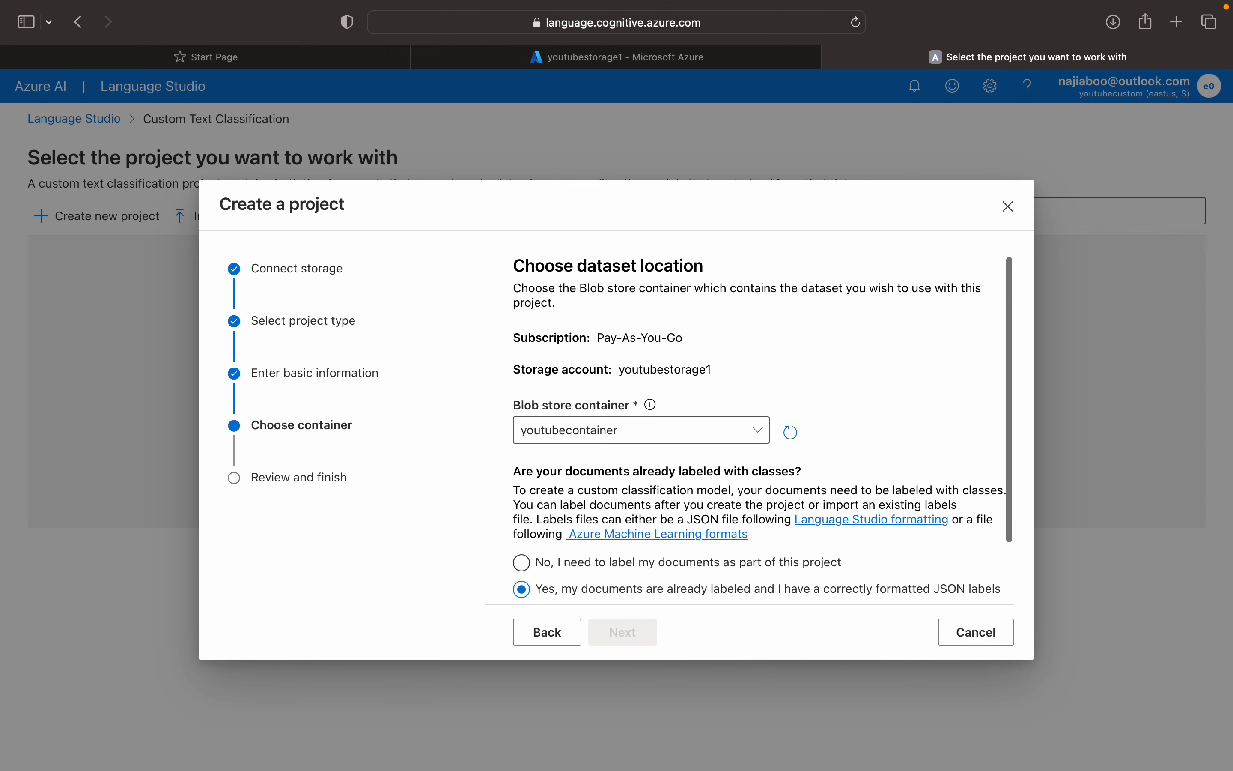
{"action": "scroll", "coordinate": [860, 508], "scroll_direction": "down", "scroll_amount": 3}
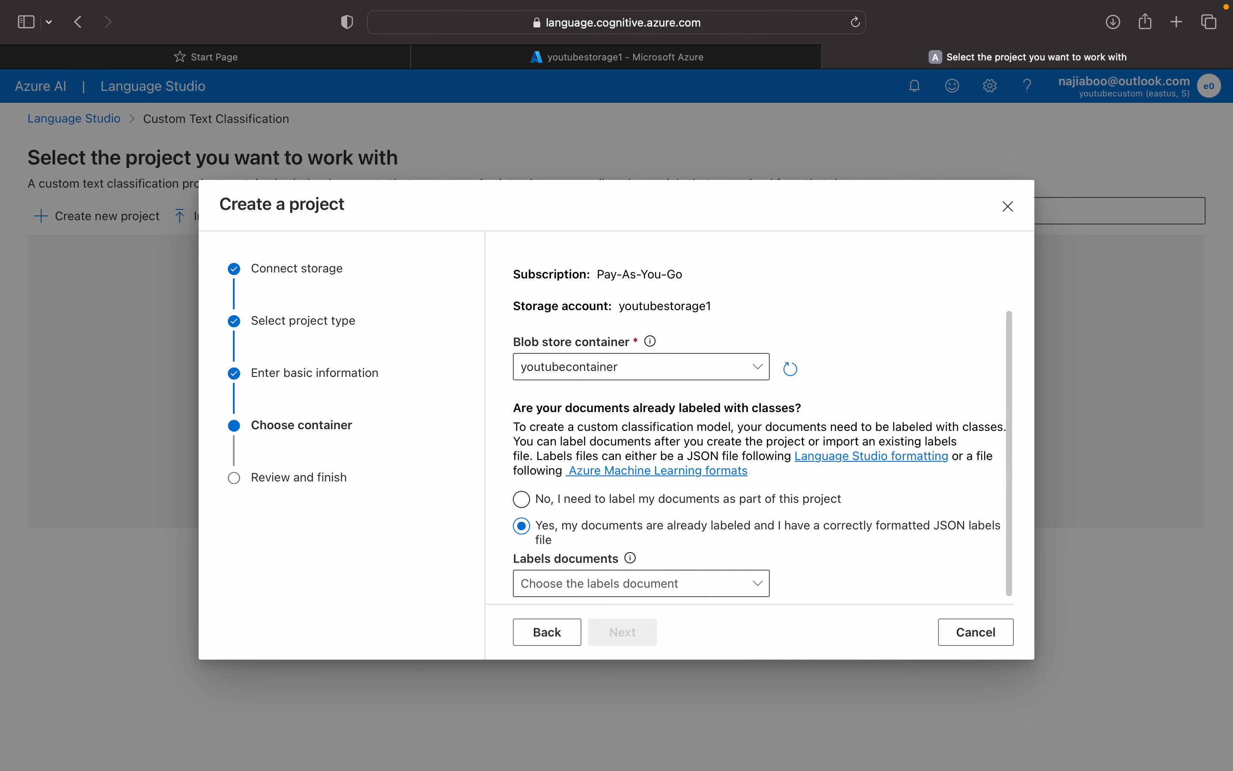
Choose webOfScience_labelsFile as the labels document and create the project.
{"action": "left_click", "coordinate": [759, 582]}
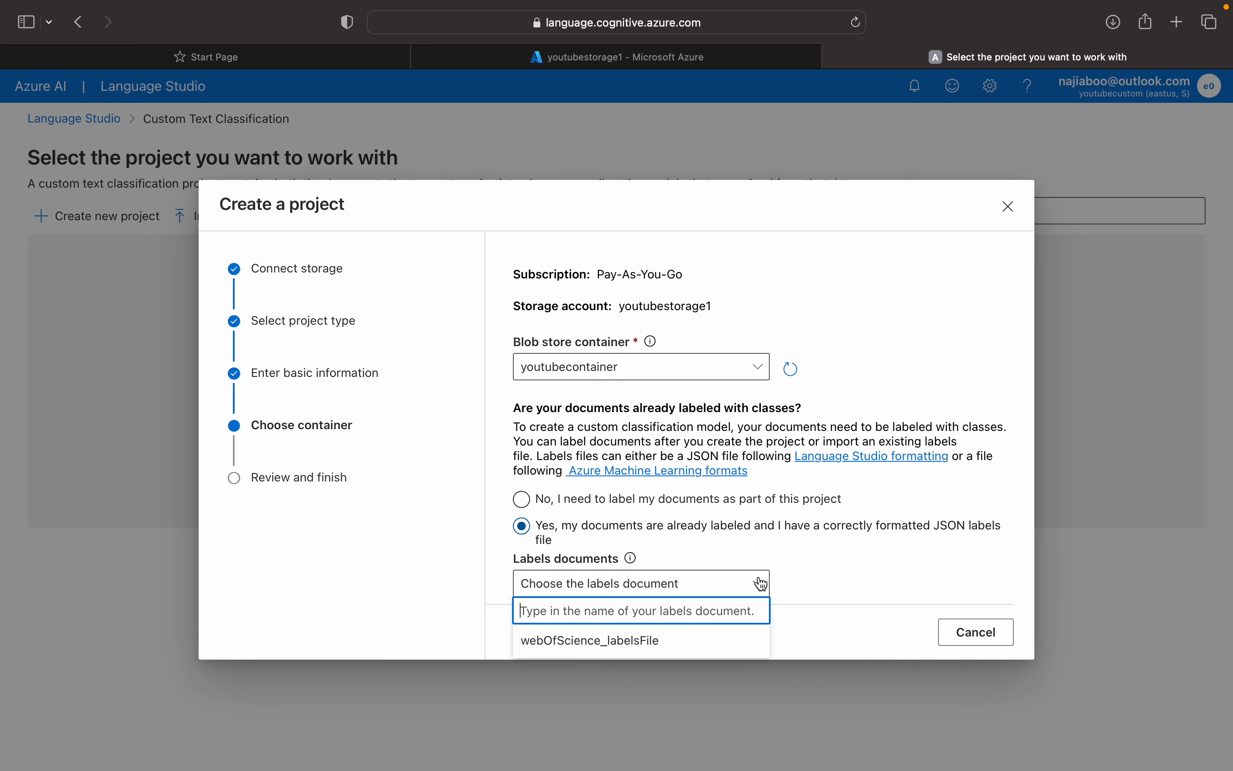
{"action": "left_click", "coordinate": [676, 643]}
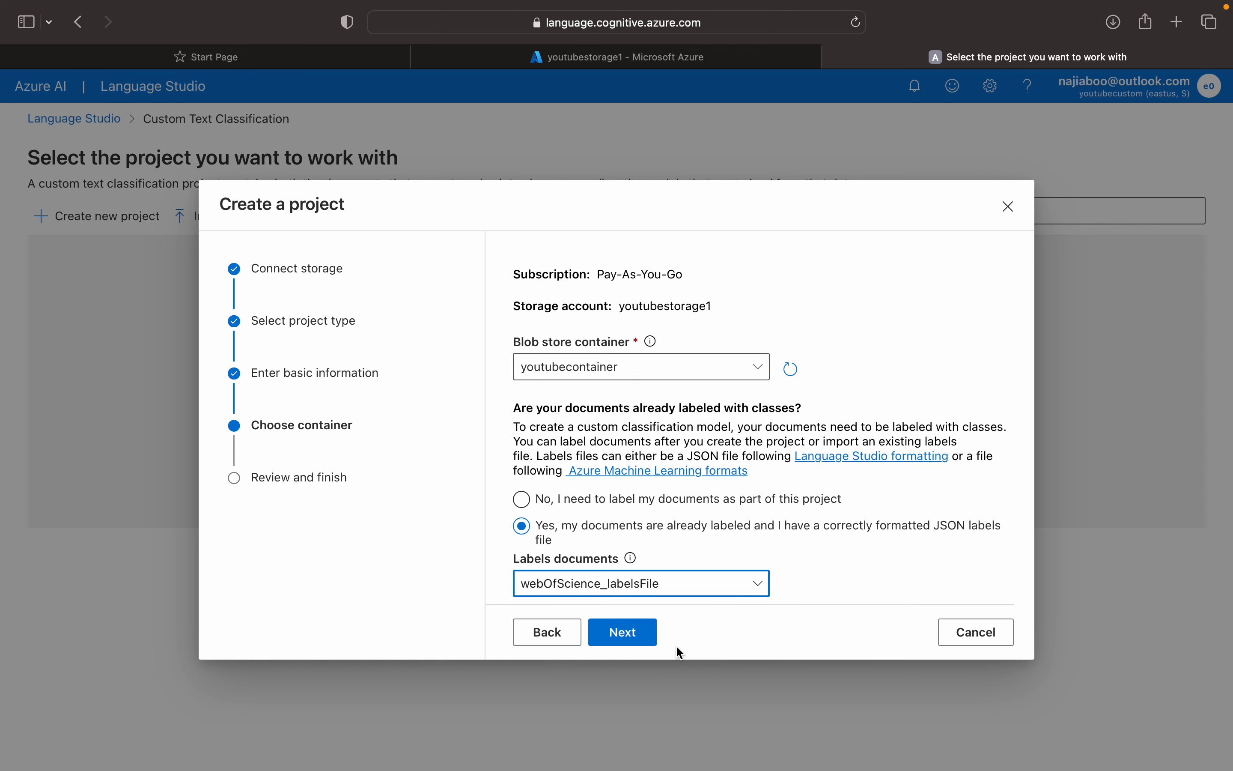
{"action": "left_click", "coordinate": [701, 588]}
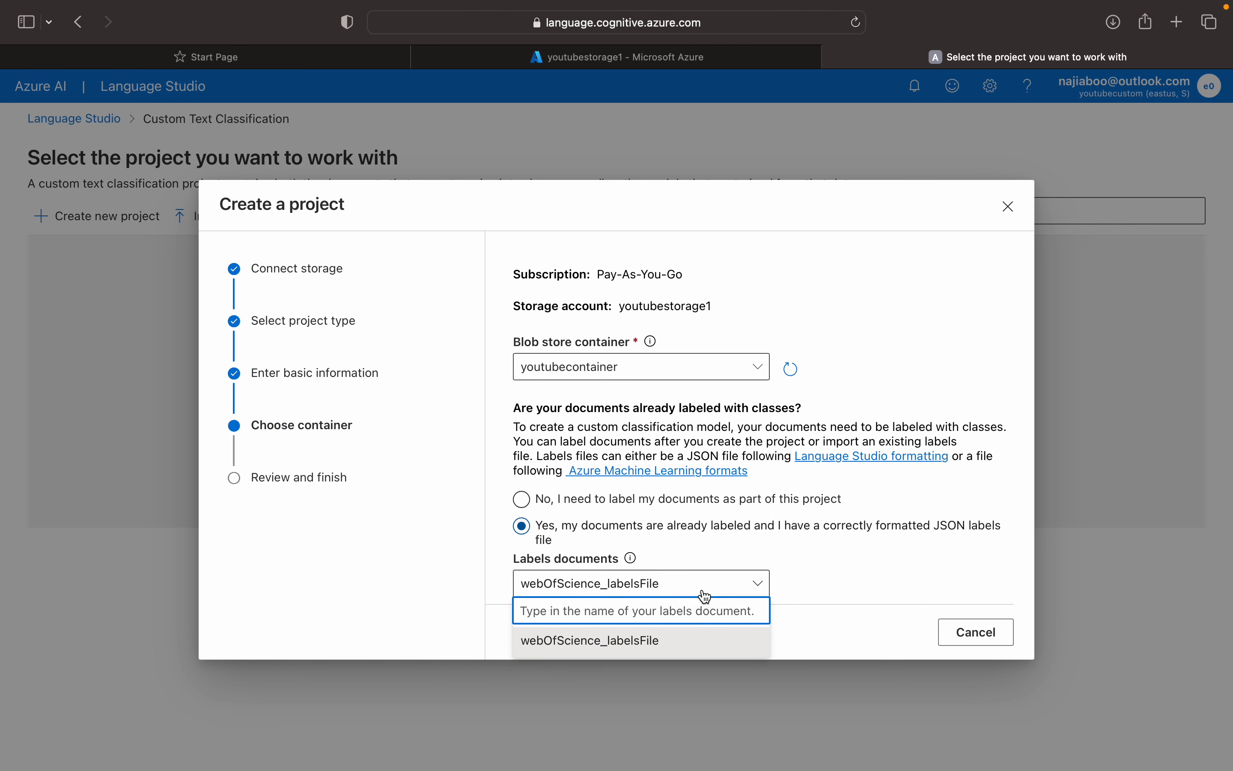
{"action": "left_click", "coordinate": [701, 640]}
{"action": "left_click", "coordinate": [640, 636]}
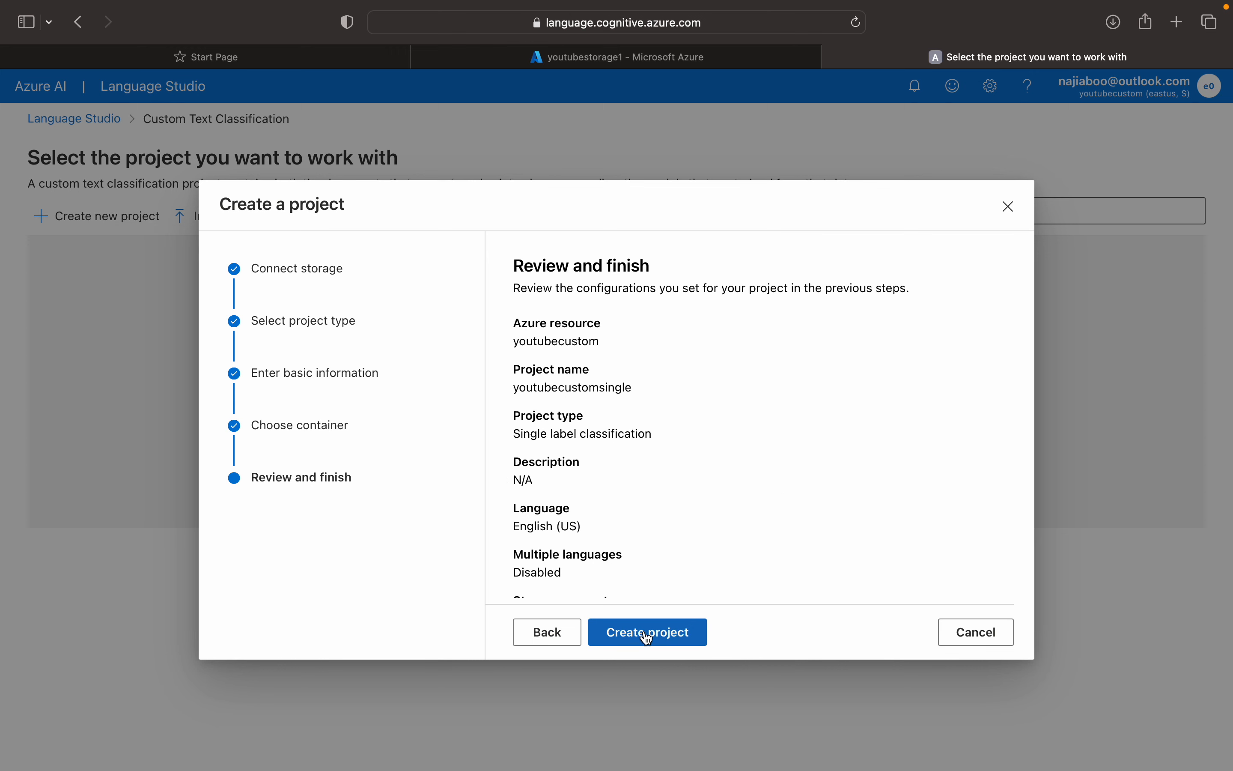
{"action": "left_click", "coordinate": [647, 638]}
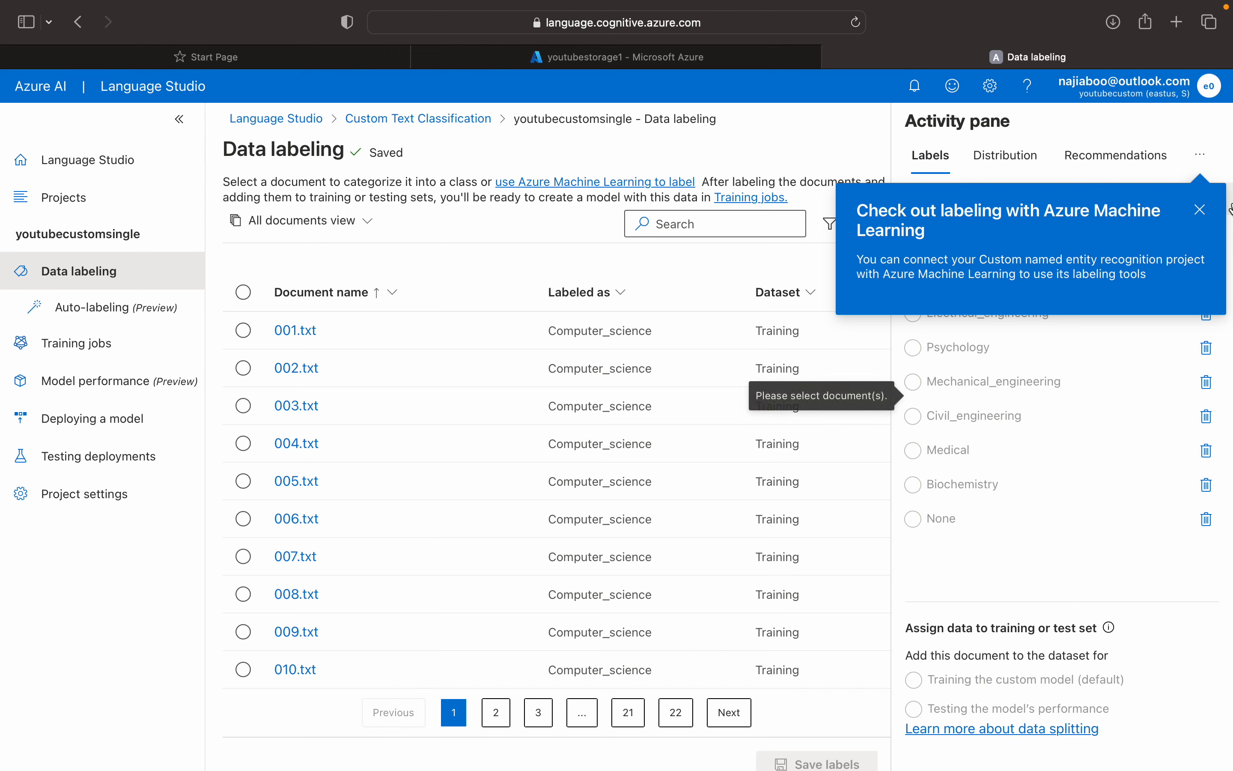
Dismiss the Azure Machine Learning labeling tip and examine the assigned classes of documents 001.txt, 107.txt and 191.txt.
{"action": "left_click", "coordinate": [1202, 211]}
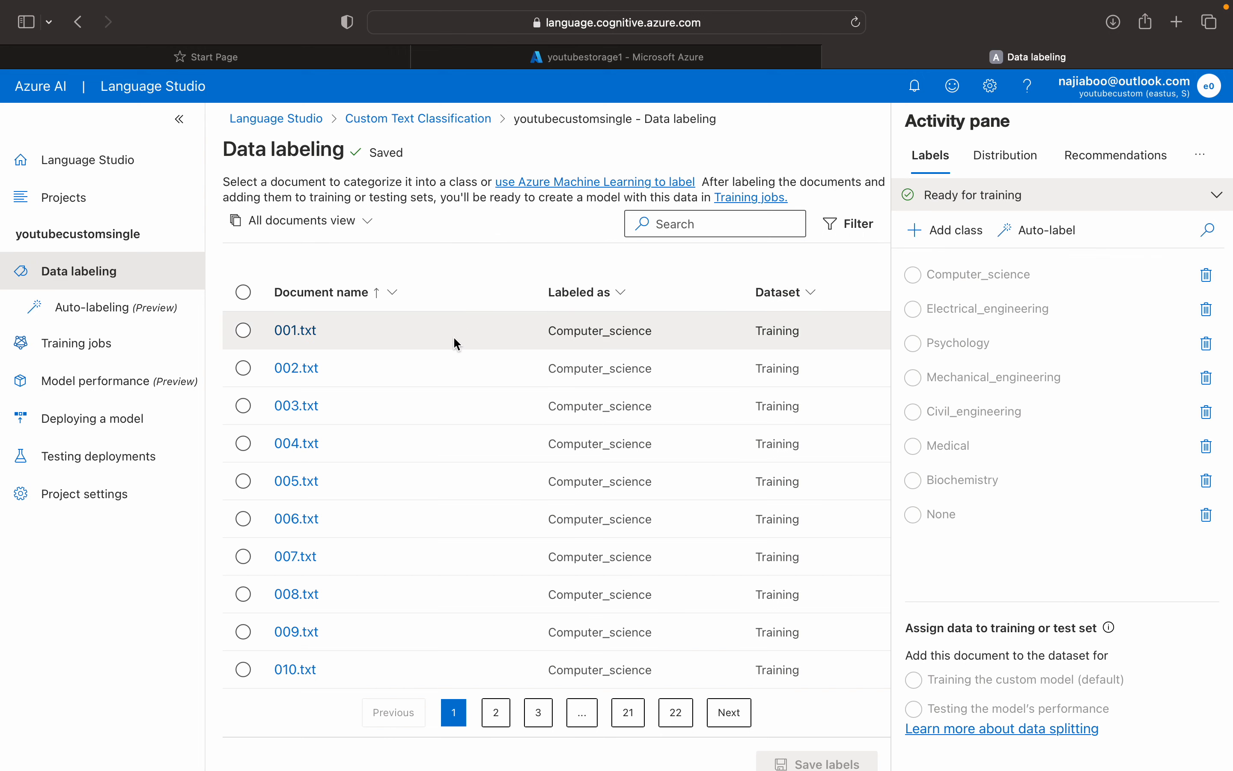
{"action": "left_click", "coordinate": [298, 331]}
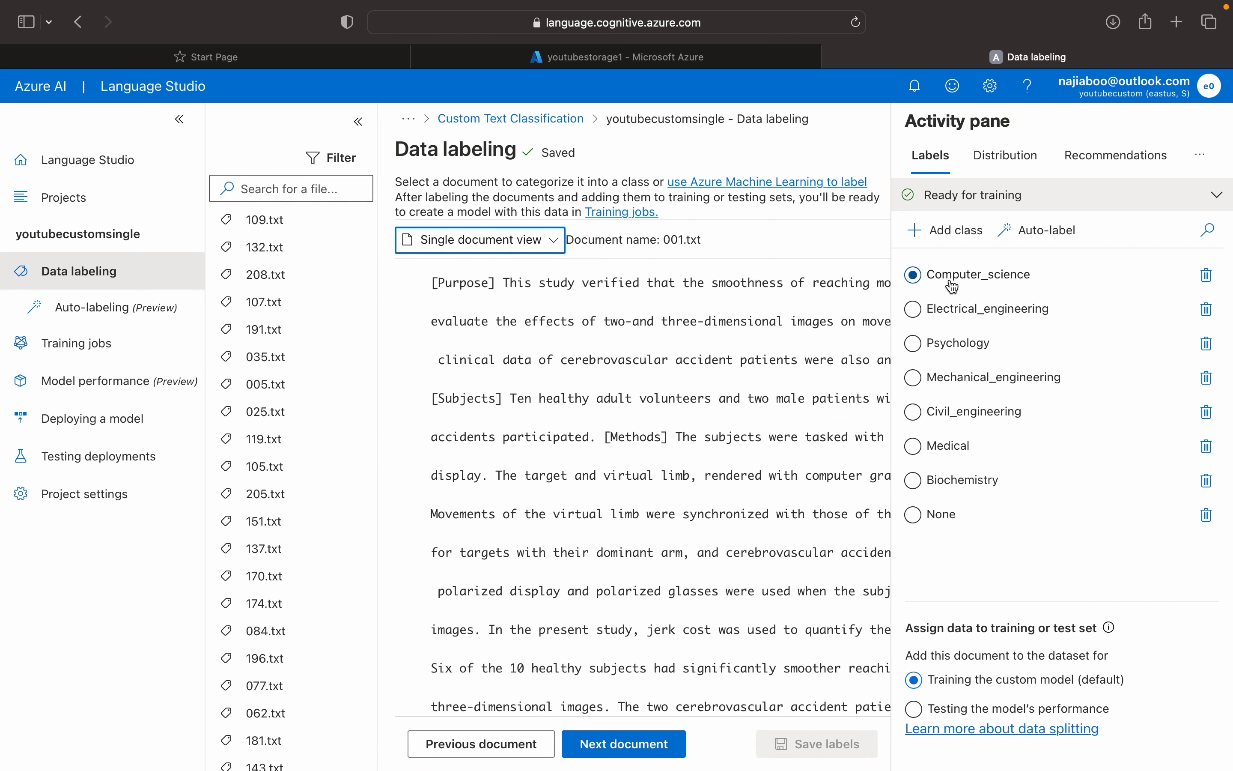
{"action": "left_click", "coordinate": [275, 304]}
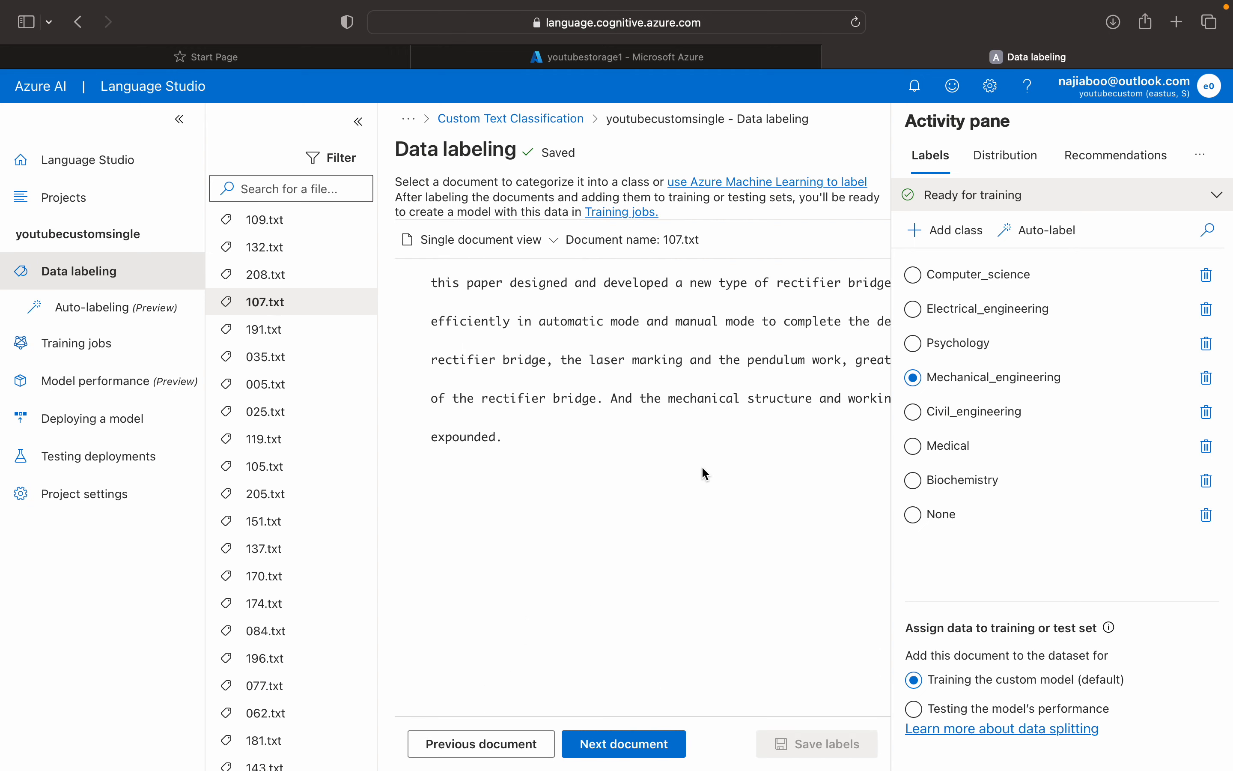
{"action": "left_click", "coordinate": [637, 747]}
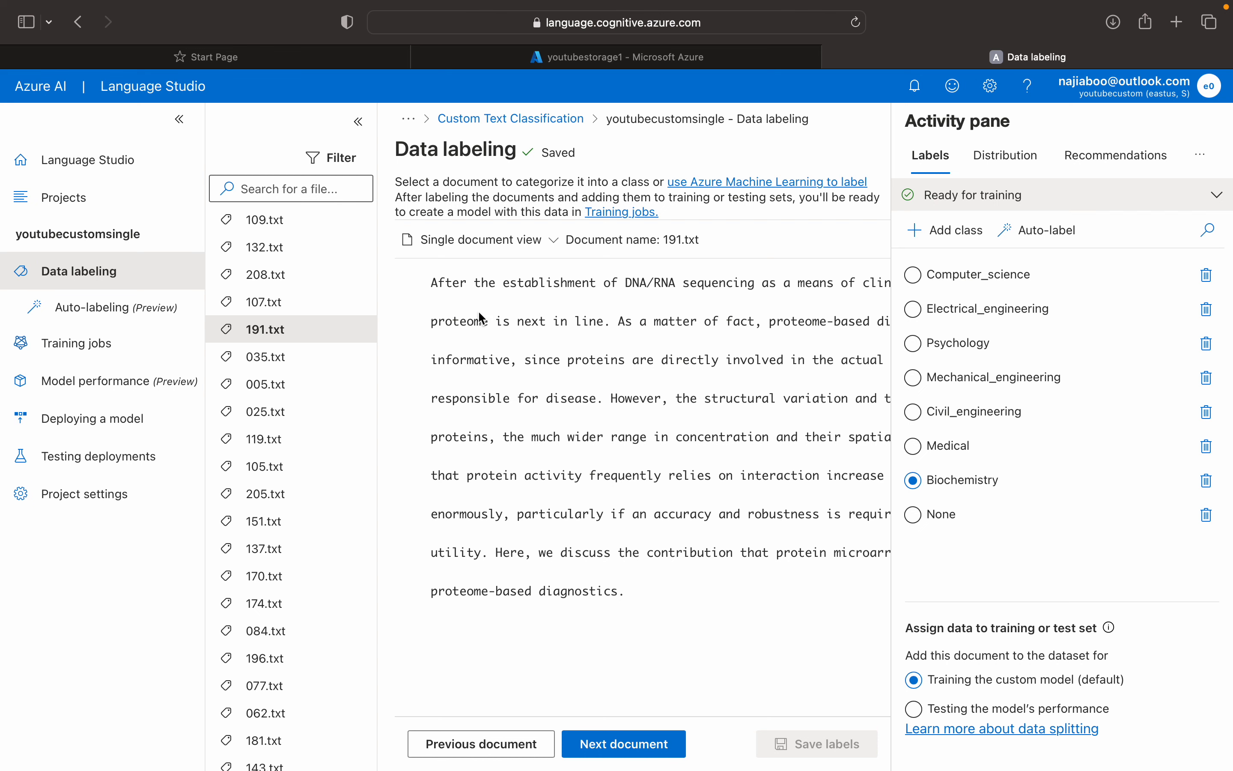
Start a training job for a new model named customtextsingleclassification, keeping the automatic split of 80% training and 20% testing data.
{"action": "left_click", "coordinate": [119, 355]}
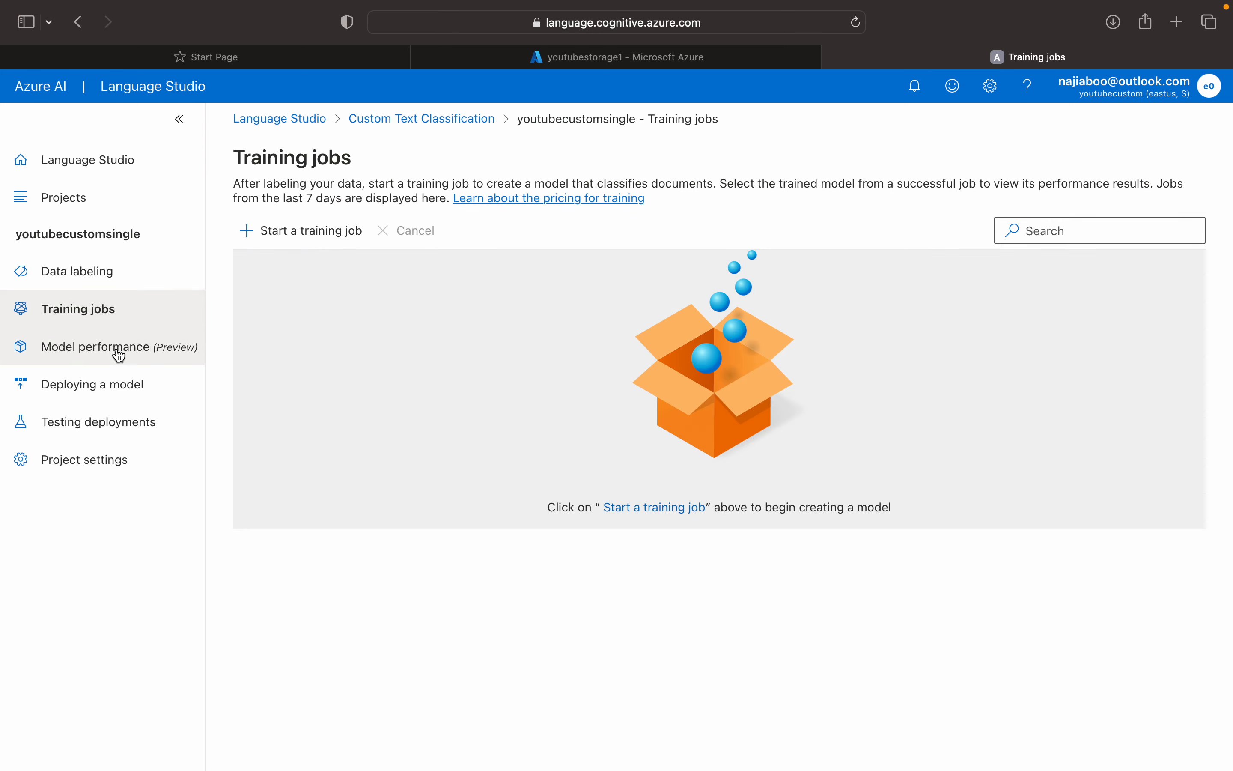
{"action": "left_click", "coordinate": [283, 248]}
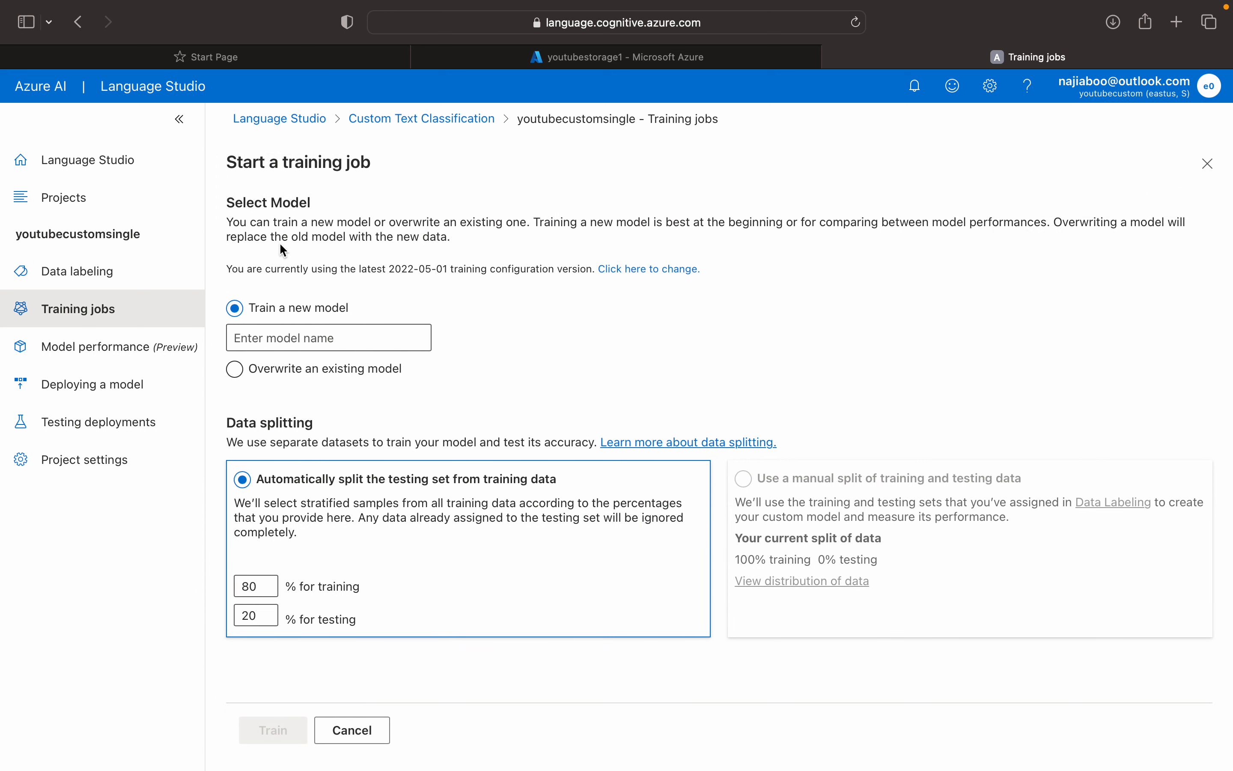
{"action": "left_click", "coordinate": [293, 336]}
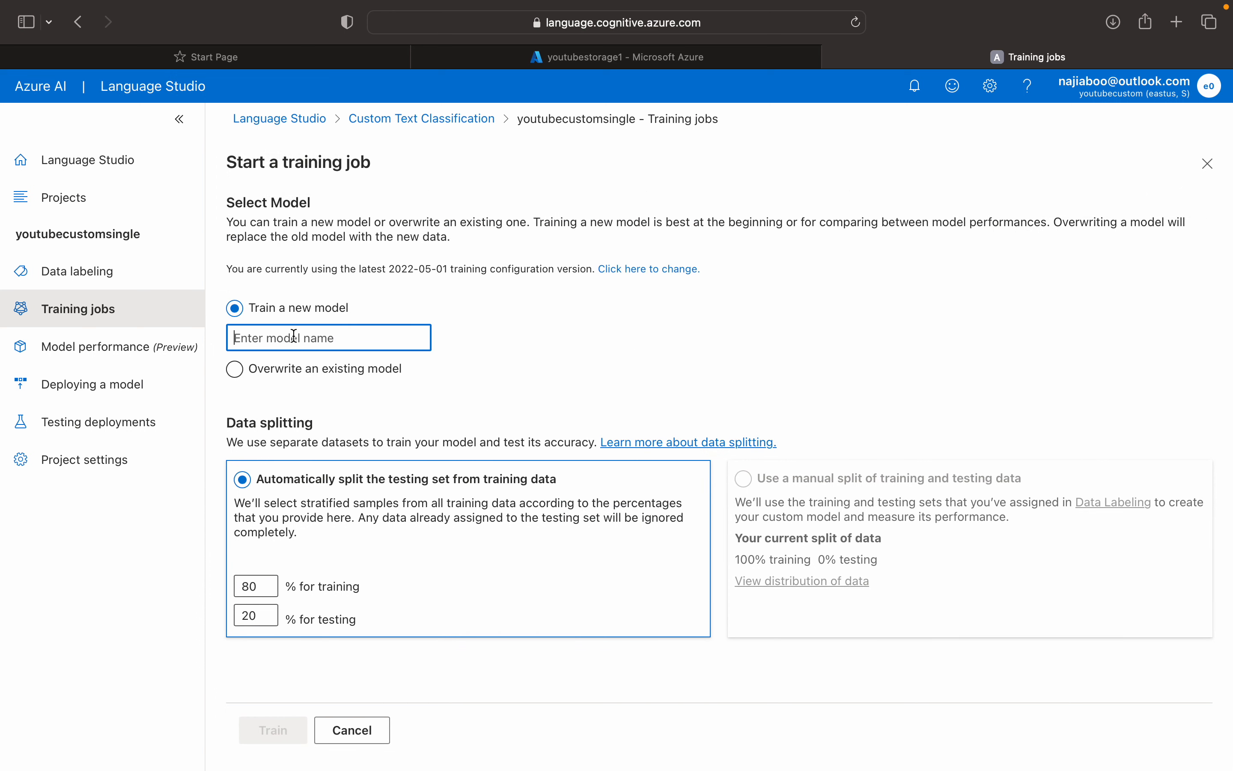
{"action": "type", "text": "you"}
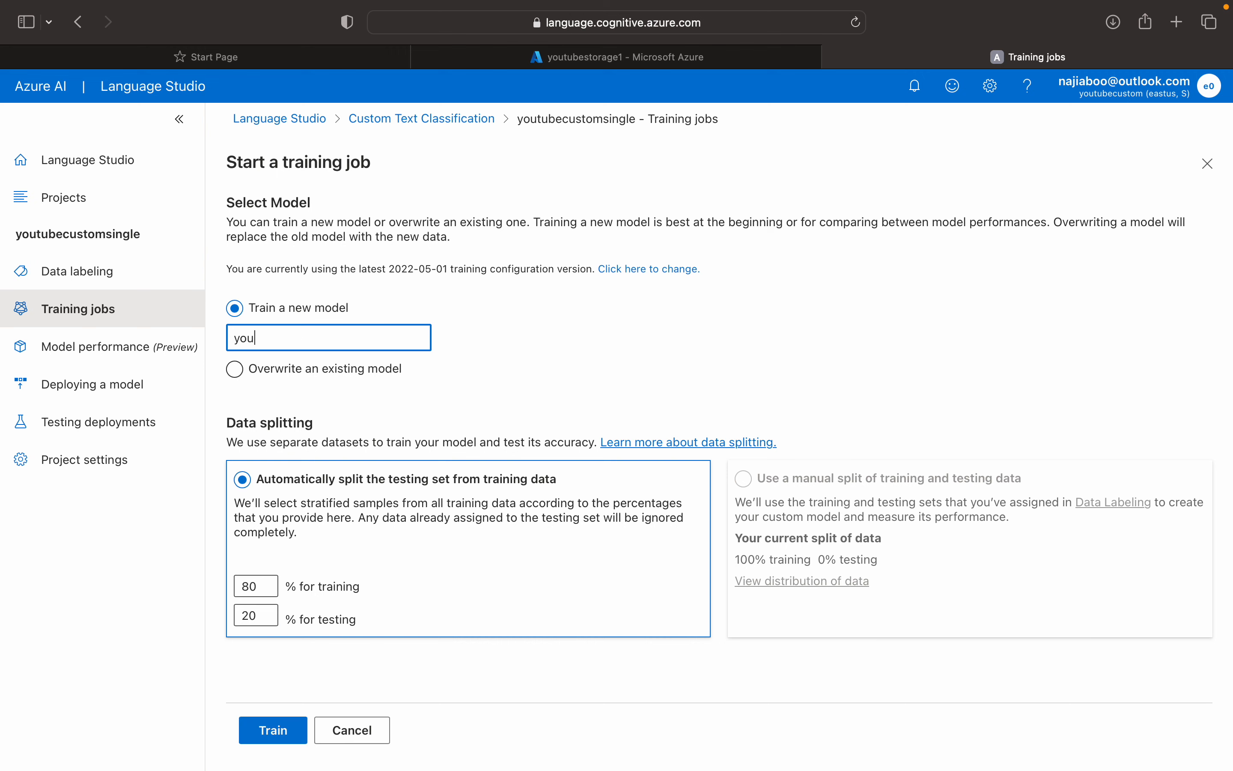
{"action": "key", "text": "BackSpace"}
{"action": "key", "text": "BackSpace"}
{"action": "key", "text": "BackSpace"}
{"action": "type", "text": "customtextsingleclassification"}
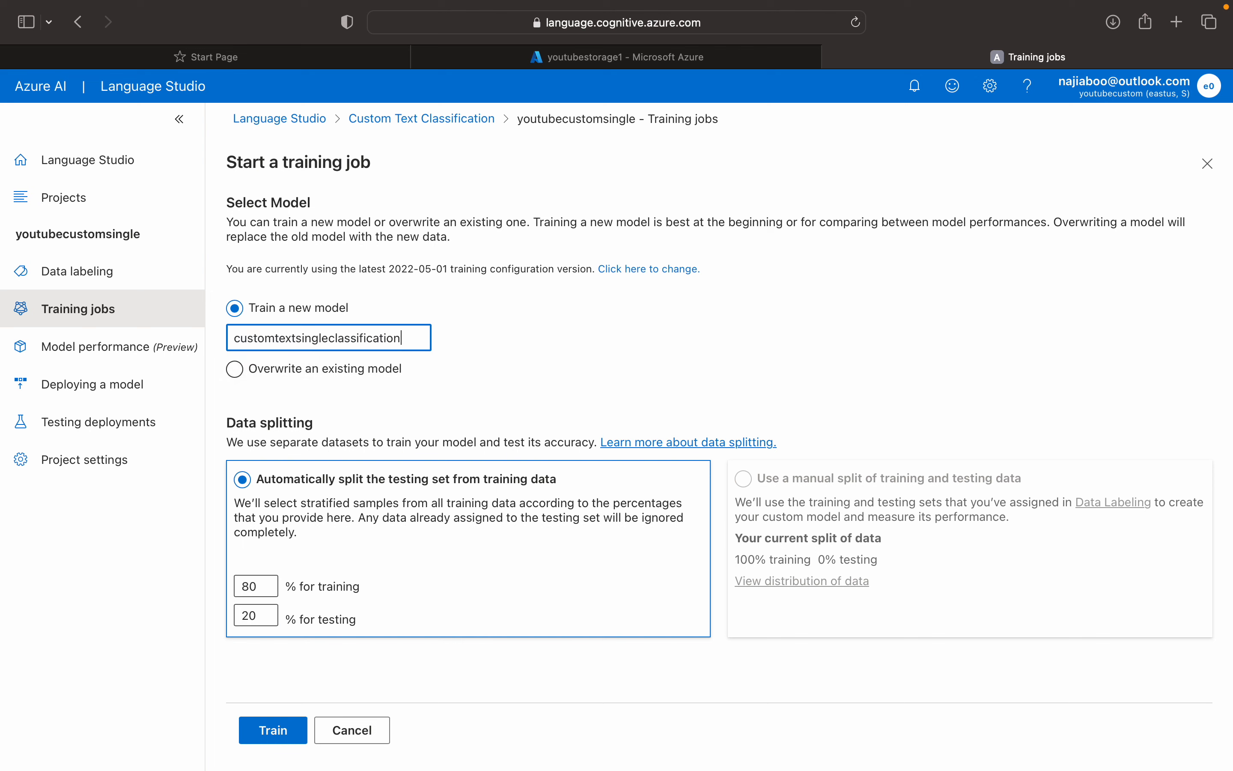
{"action": "left_click", "coordinate": [270, 729]}
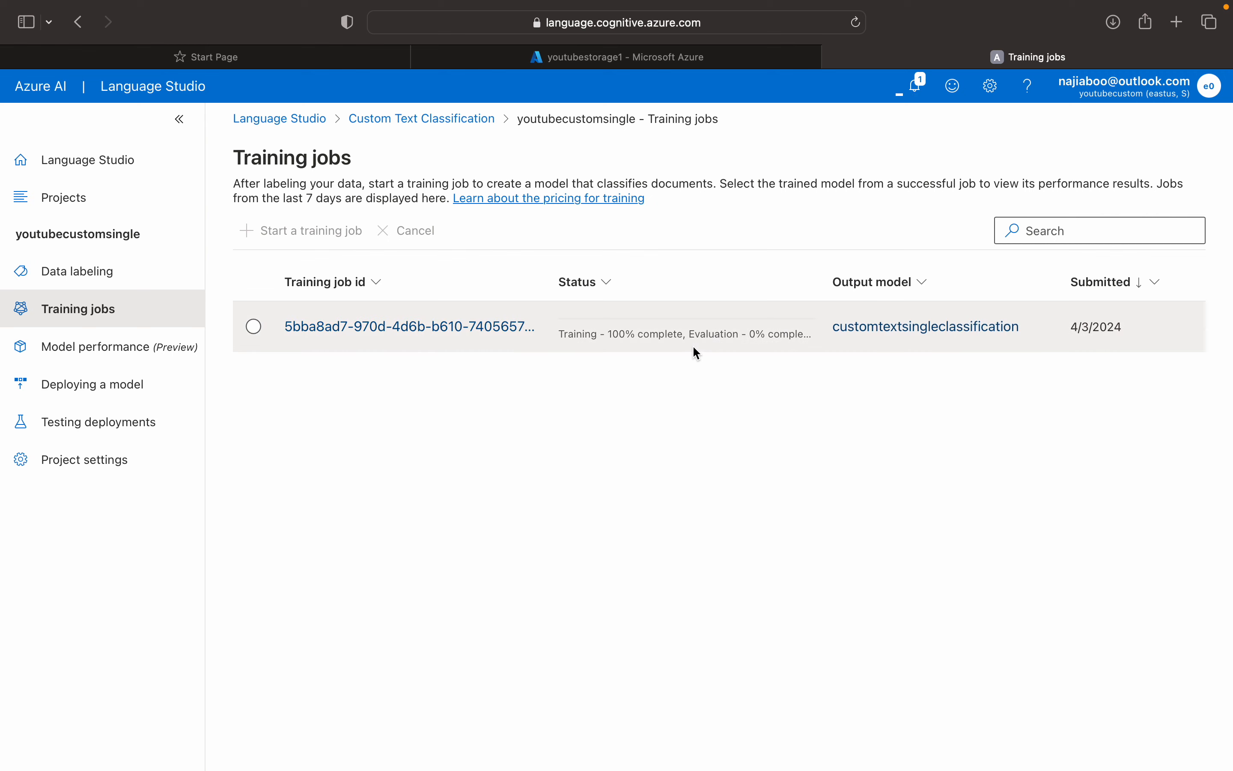
Check the training job's progress in the notifications and job list, and look for the model in the model performance list.
{"action": "left_click", "coordinate": [916, 86]}
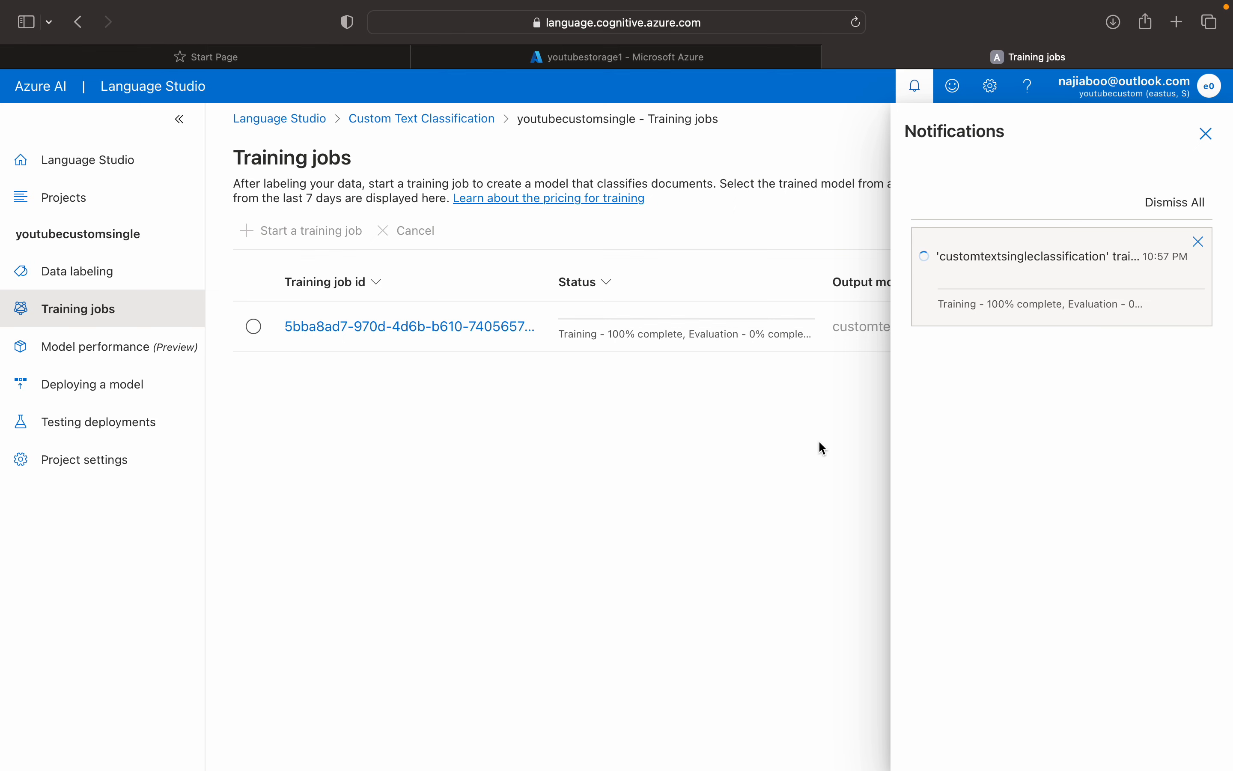
{"action": "left_click", "coordinate": [1204, 133]}
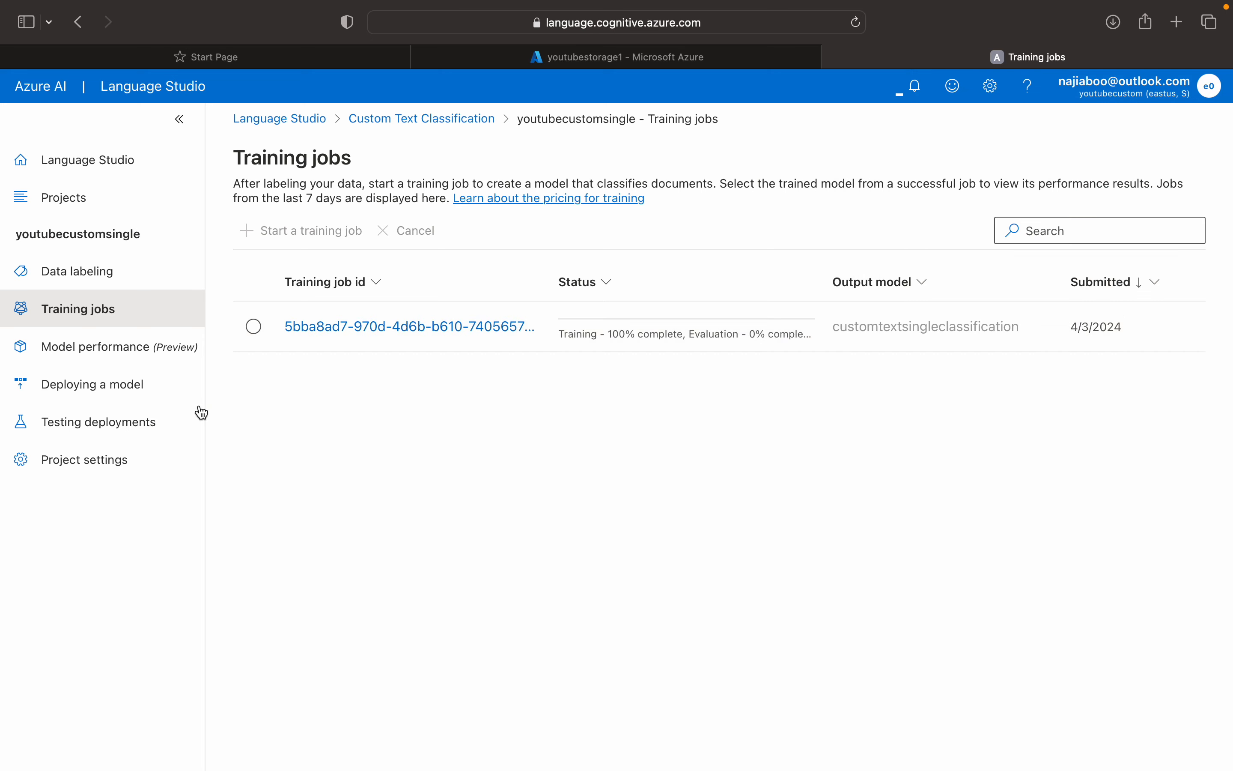
{"action": "left_click", "coordinate": [158, 359]}
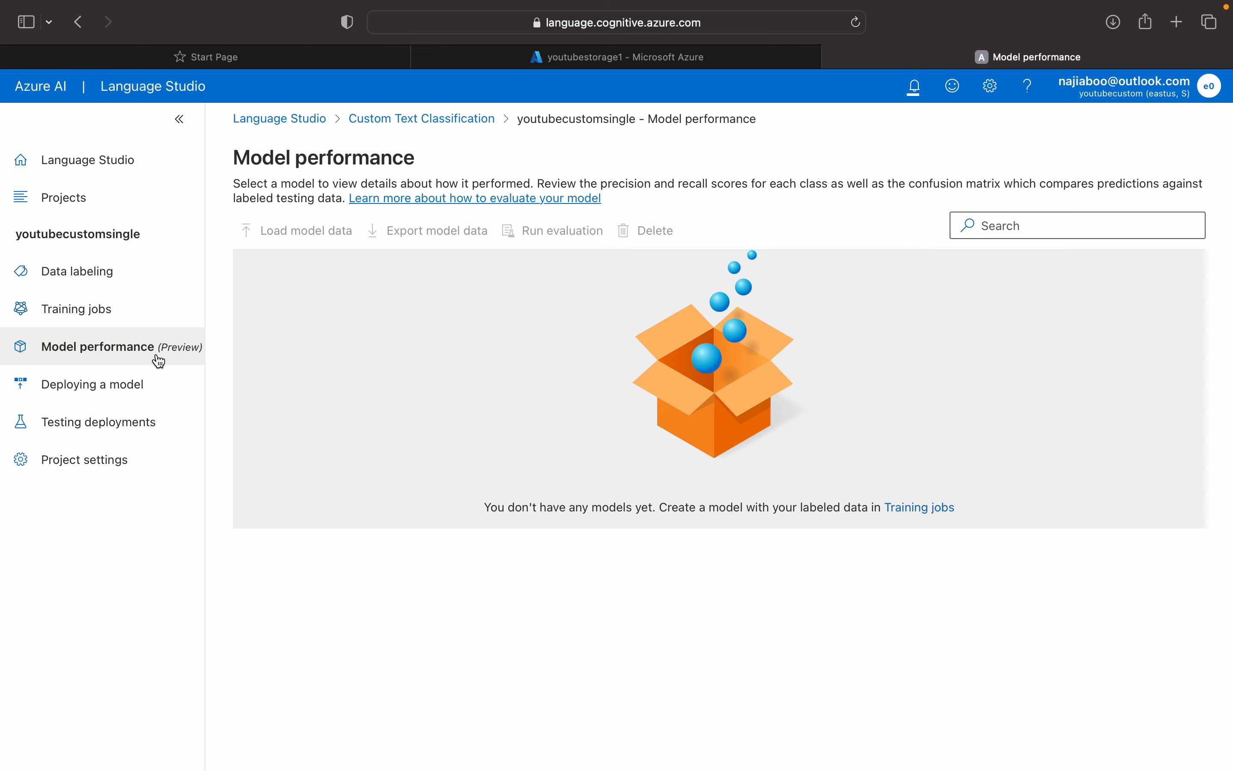
{"action": "left_click", "coordinate": [147, 323]}
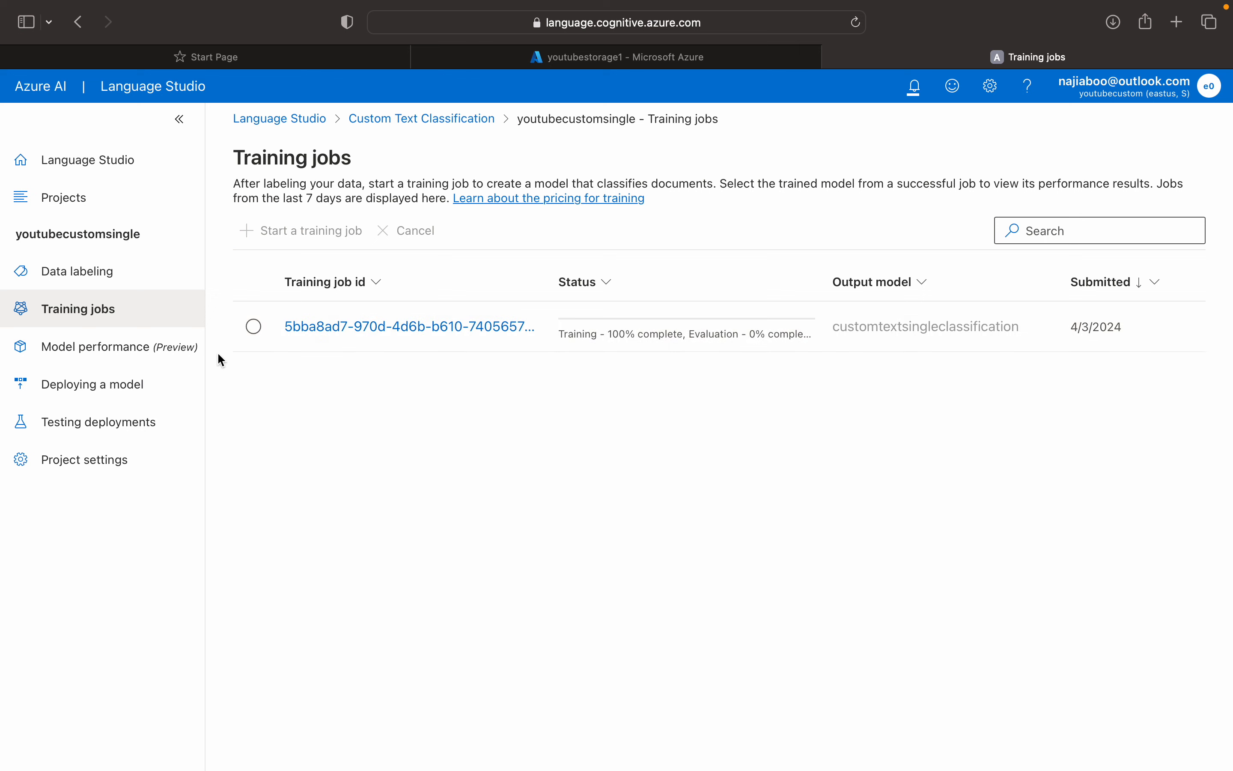
{"action": "left_click", "coordinate": [249, 329]}
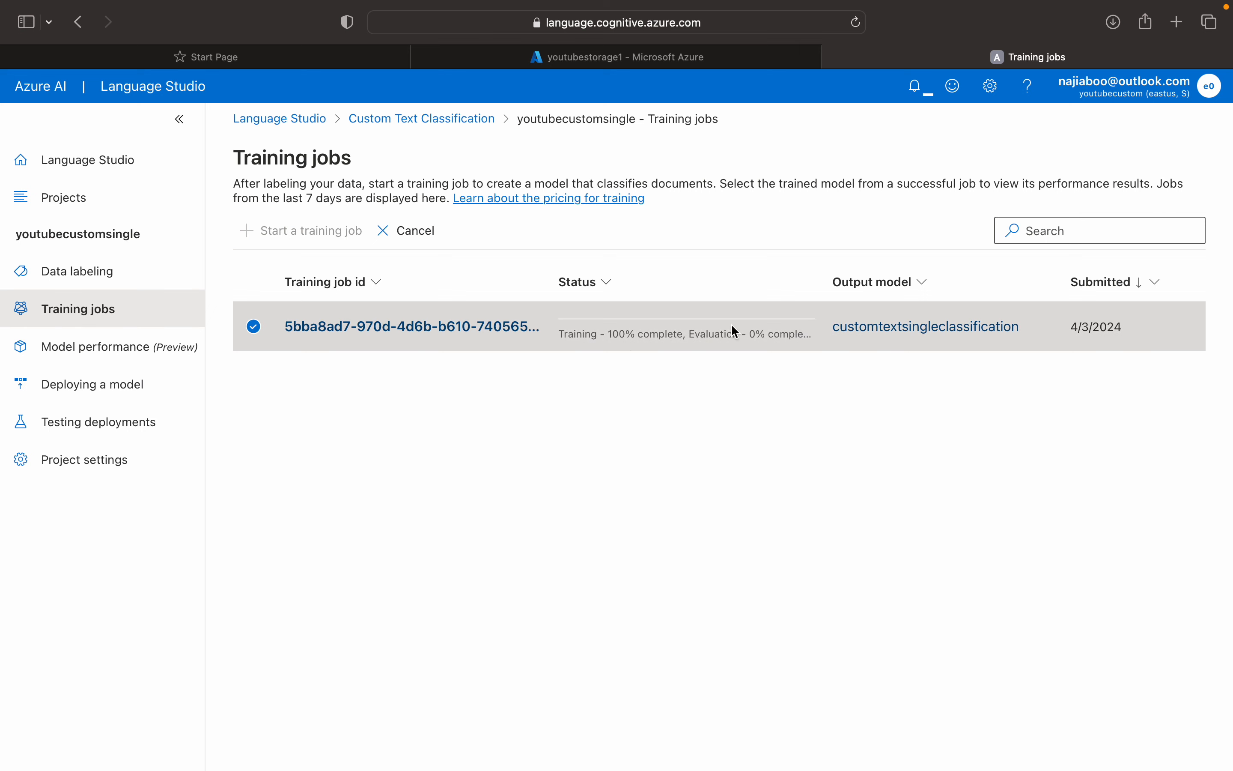
{"action": "left_click", "coordinate": [917, 89]}
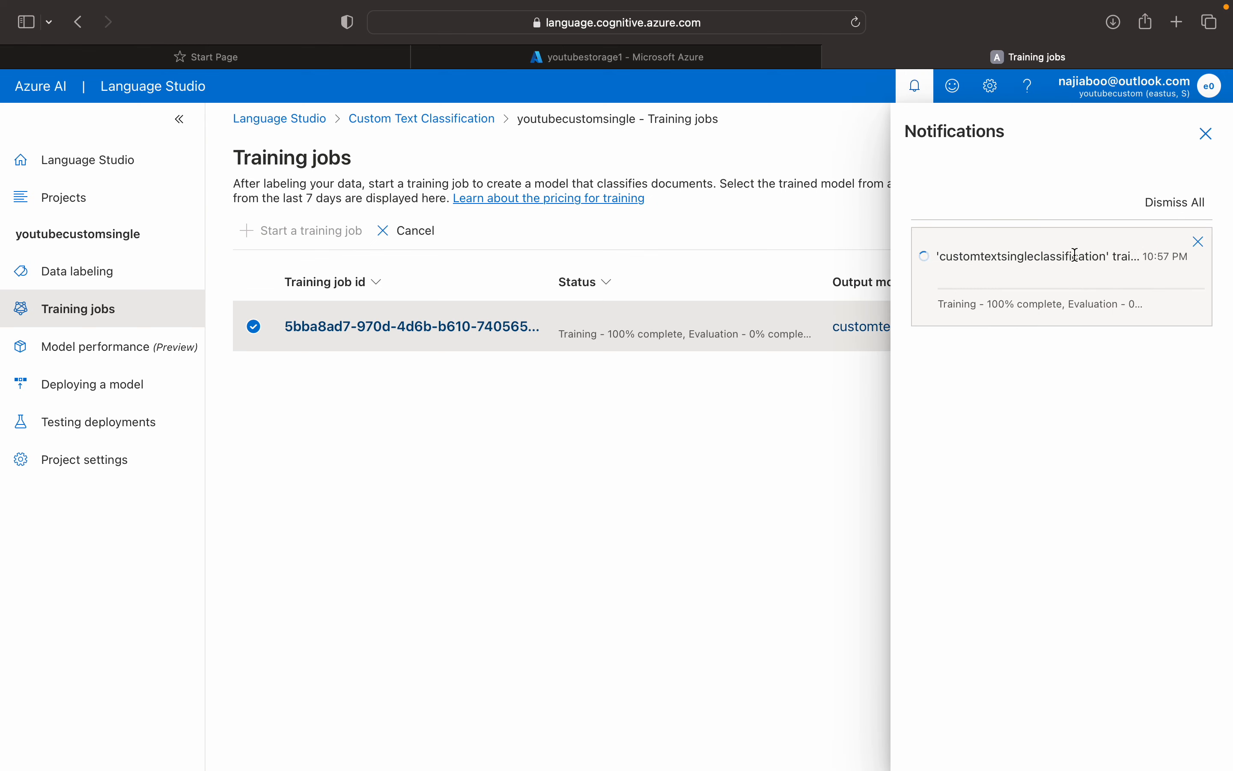
{"action": "left_click", "coordinate": [1207, 135]}
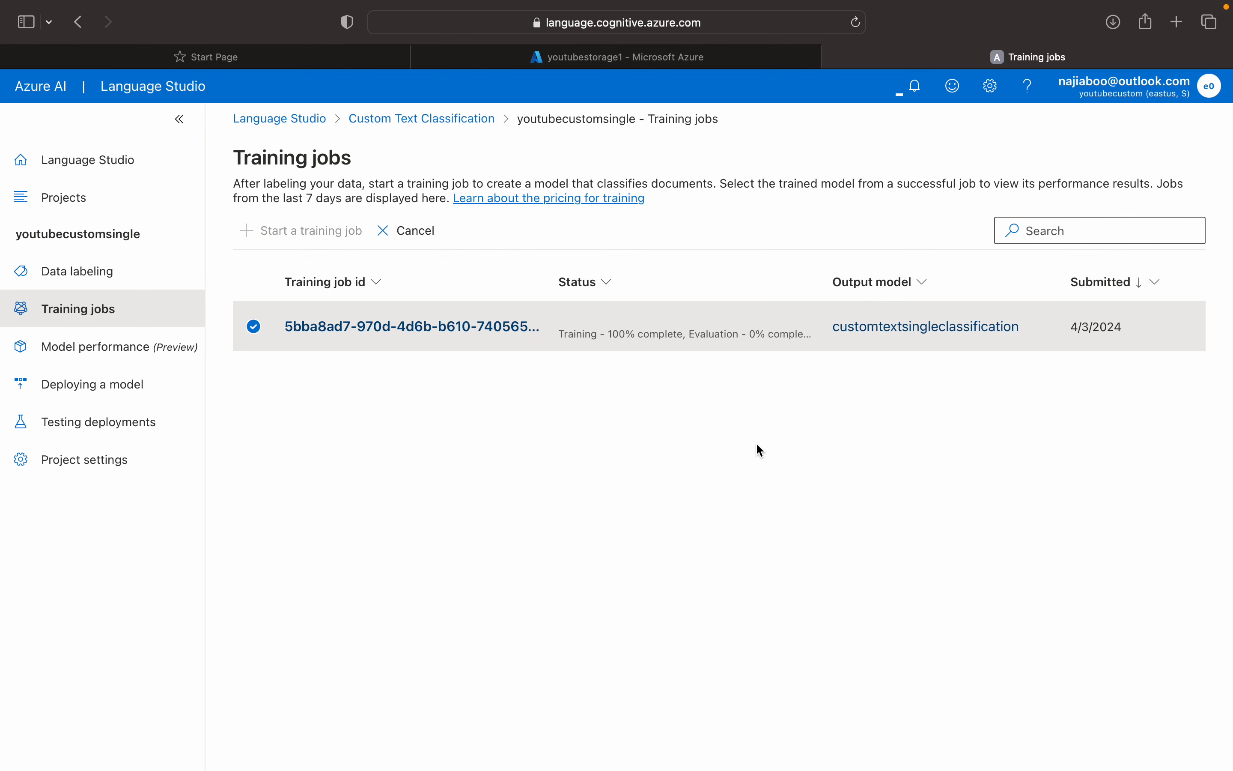
Review the training job's notification, dismiss it and close the notifications.
{"action": "left_click", "coordinate": [915, 99]}
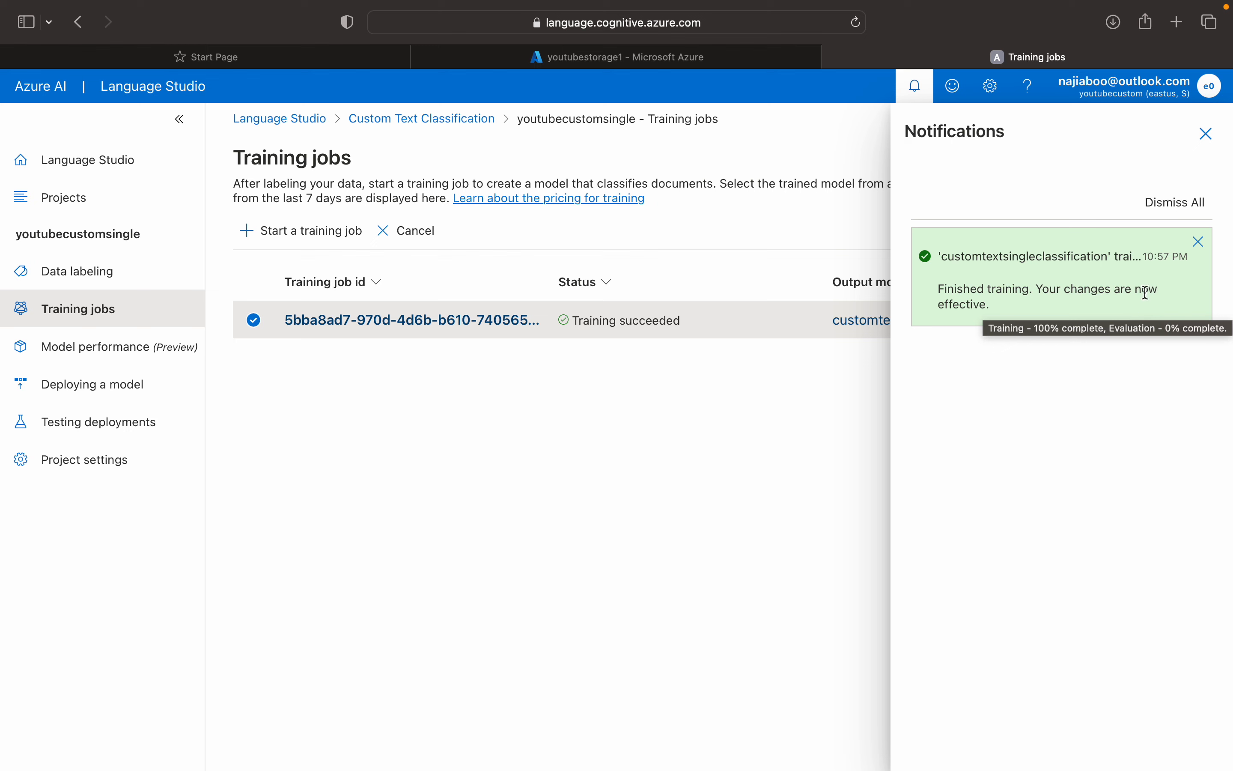
{"action": "left_click", "coordinate": [1199, 243]}
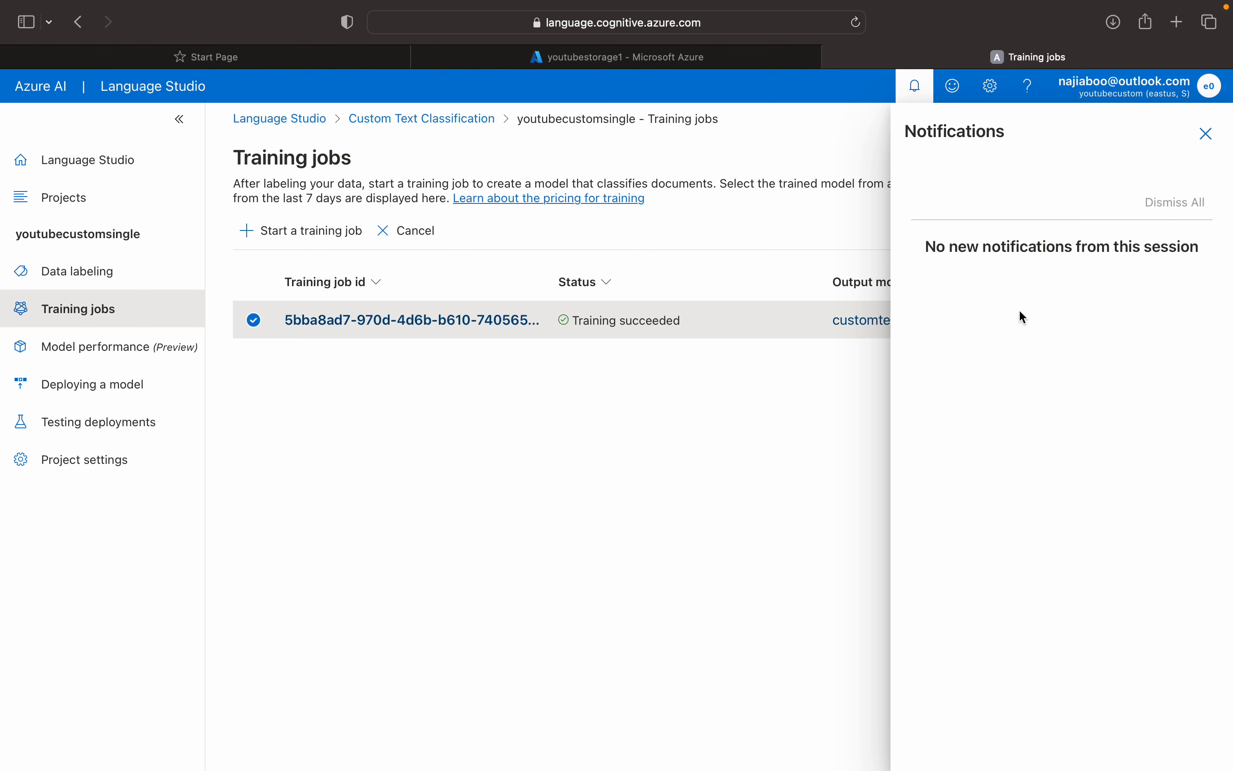
{"action": "left_click", "coordinate": [1207, 134]}
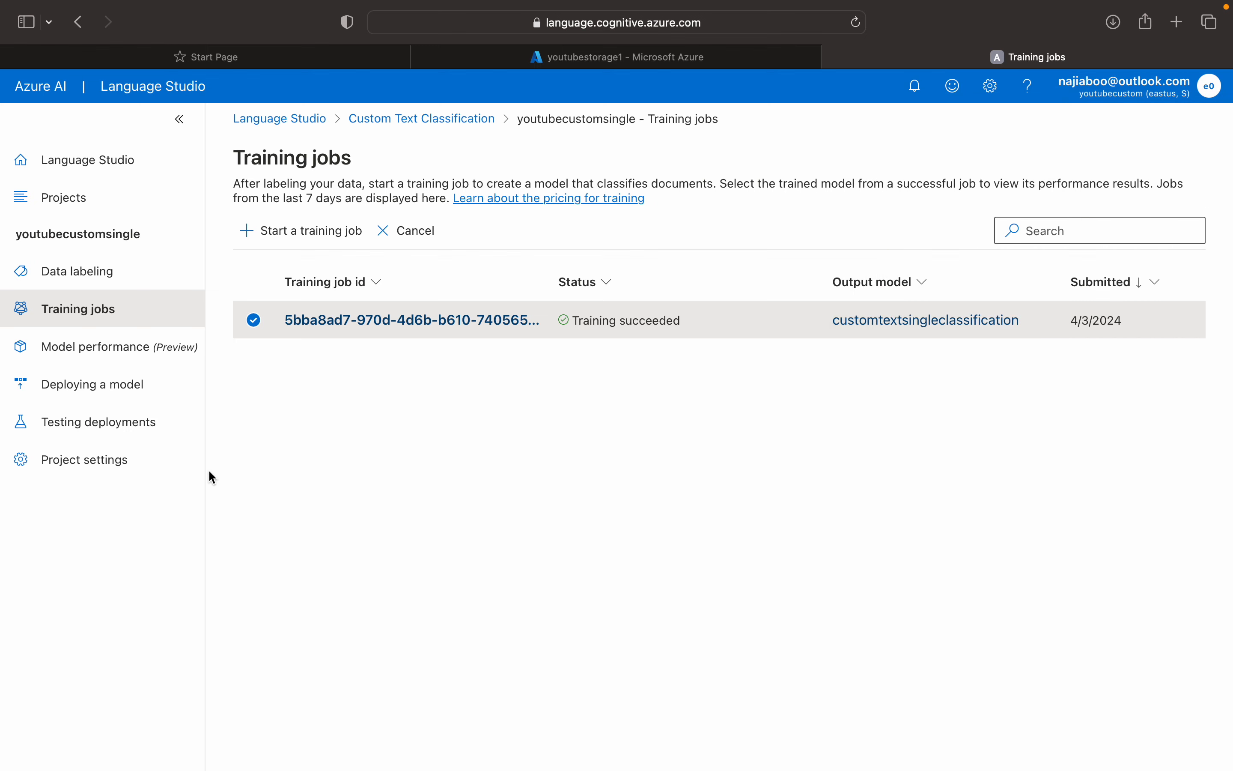
Open the performance details of the customtextsingleclassification model and review its overview scores and improvement guidance.
{"action": "left_click", "coordinate": [157, 359]}
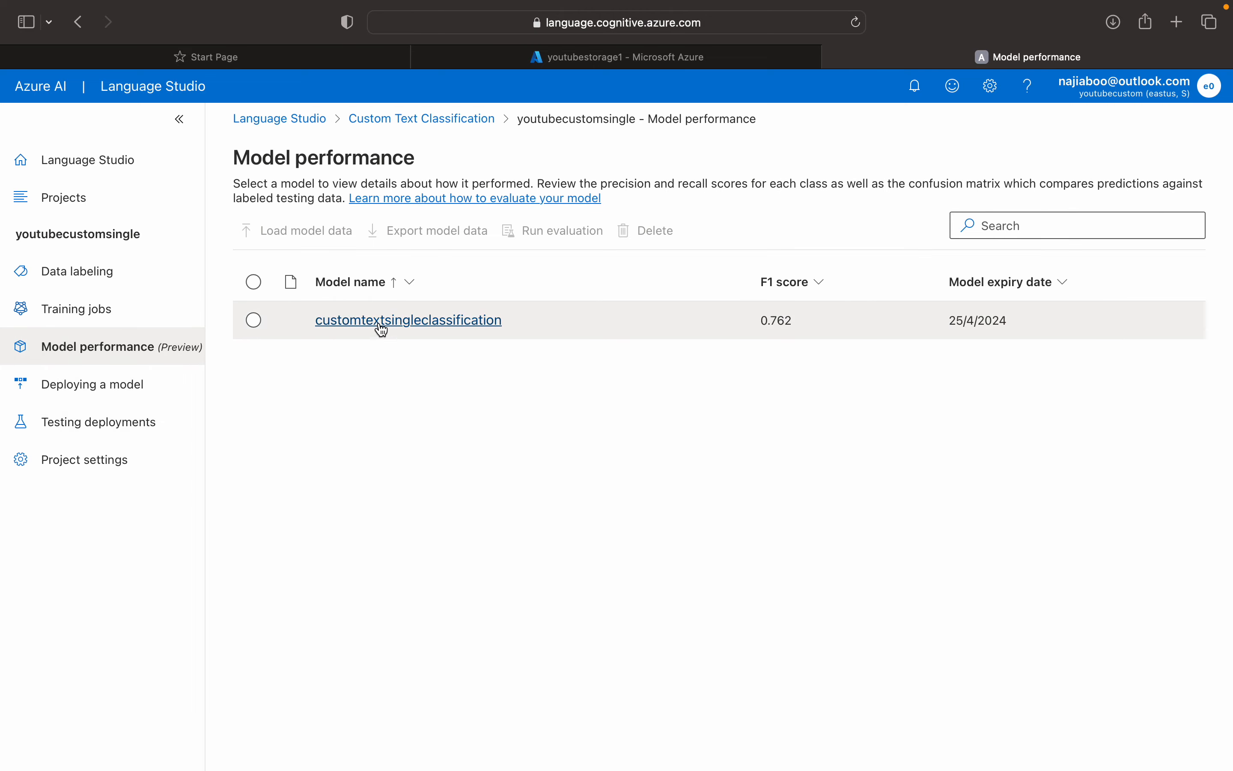
{"action": "left_click", "coordinate": [421, 321]}
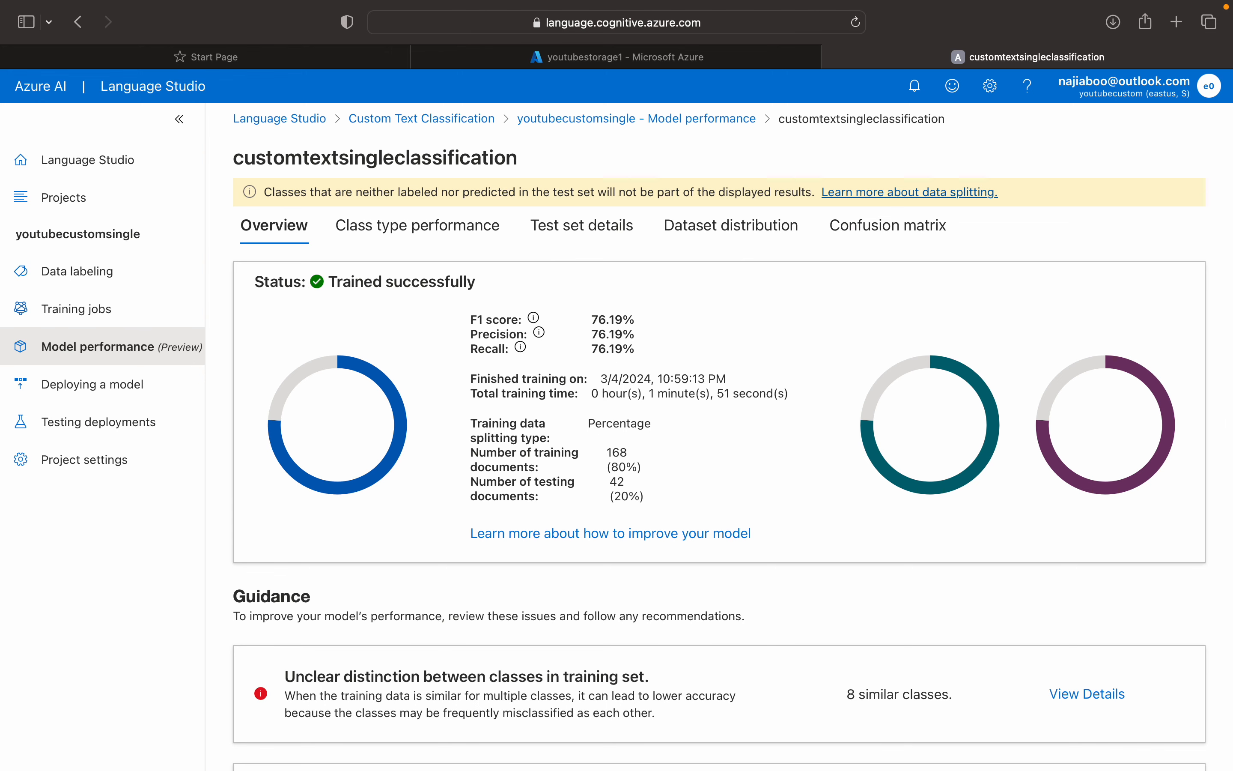
{"action": "scroll", "coordinate": [1225, 408], "scroll_direction": "down", "scroll_amount": 7}
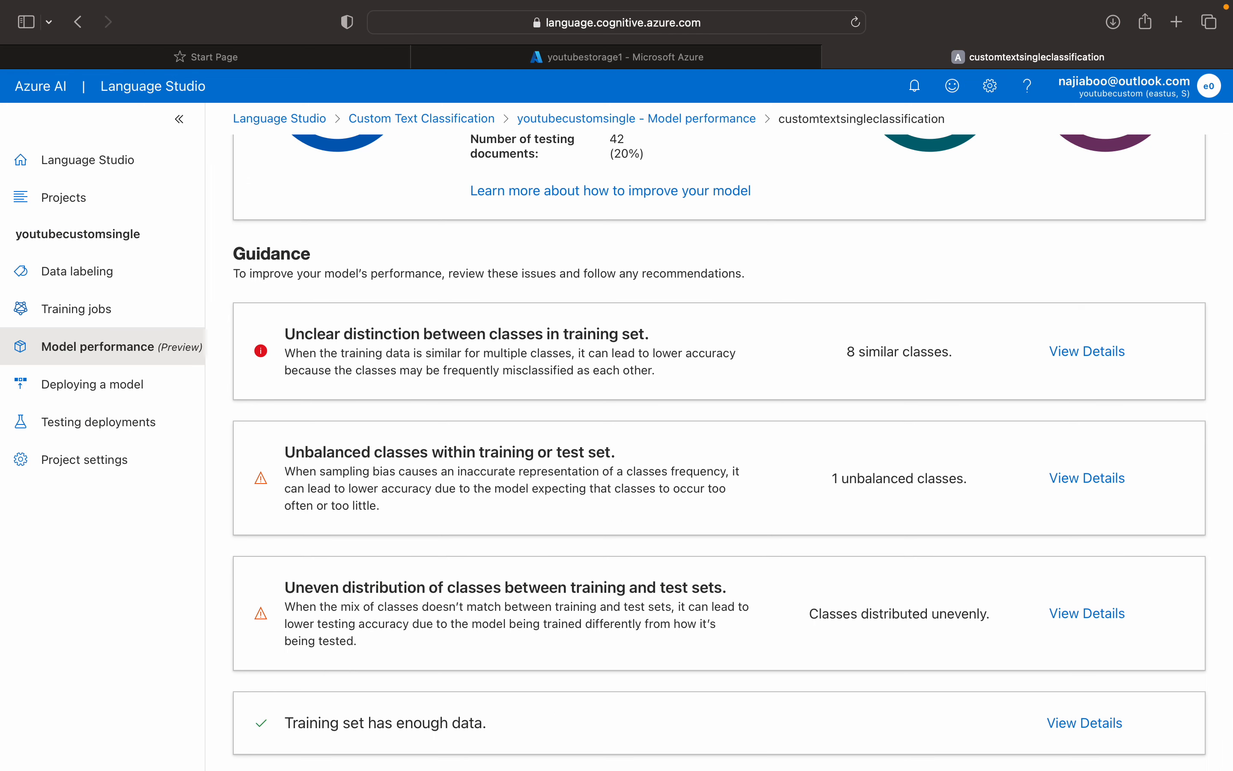
{"action": "scroll", "coordinate": [718, 452], "scroll_direction": "down", "scroll_amount": 5}
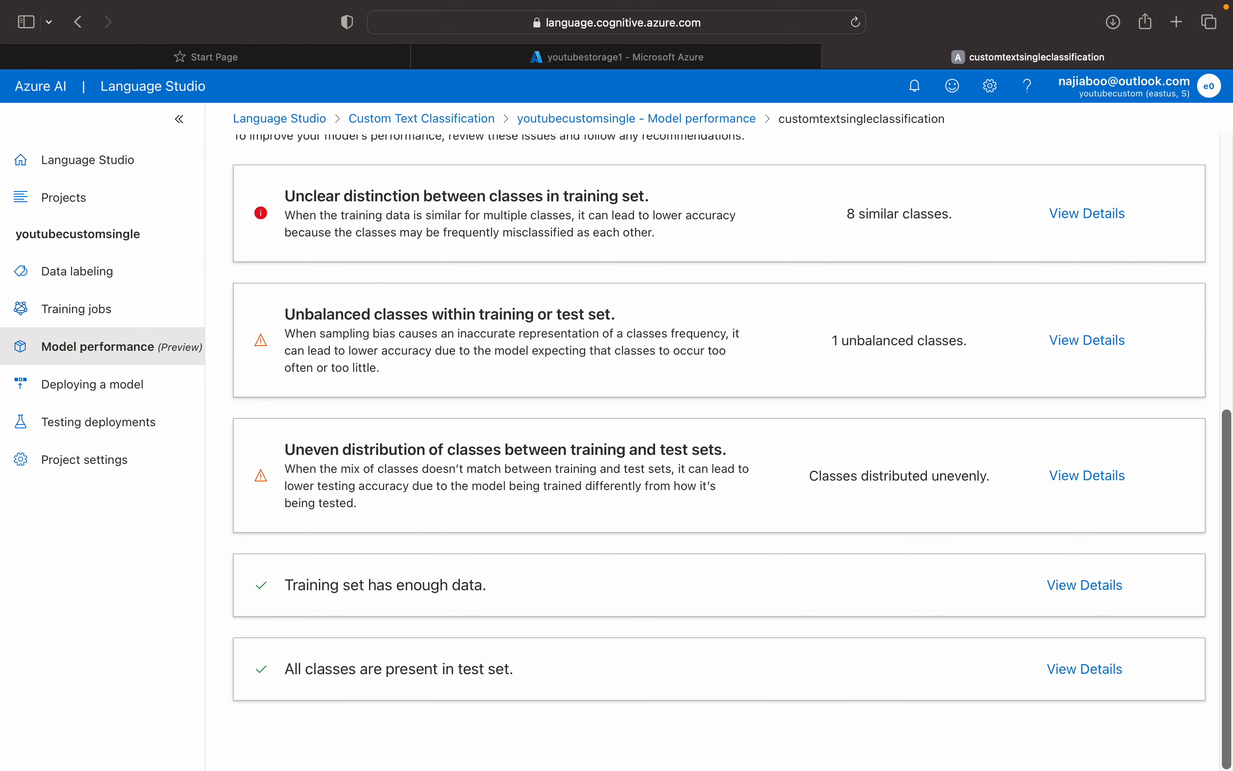
{"action": "scroll", "coordinate": [719, 452], "scroll_direction": "up", "scroll_amount": 2}
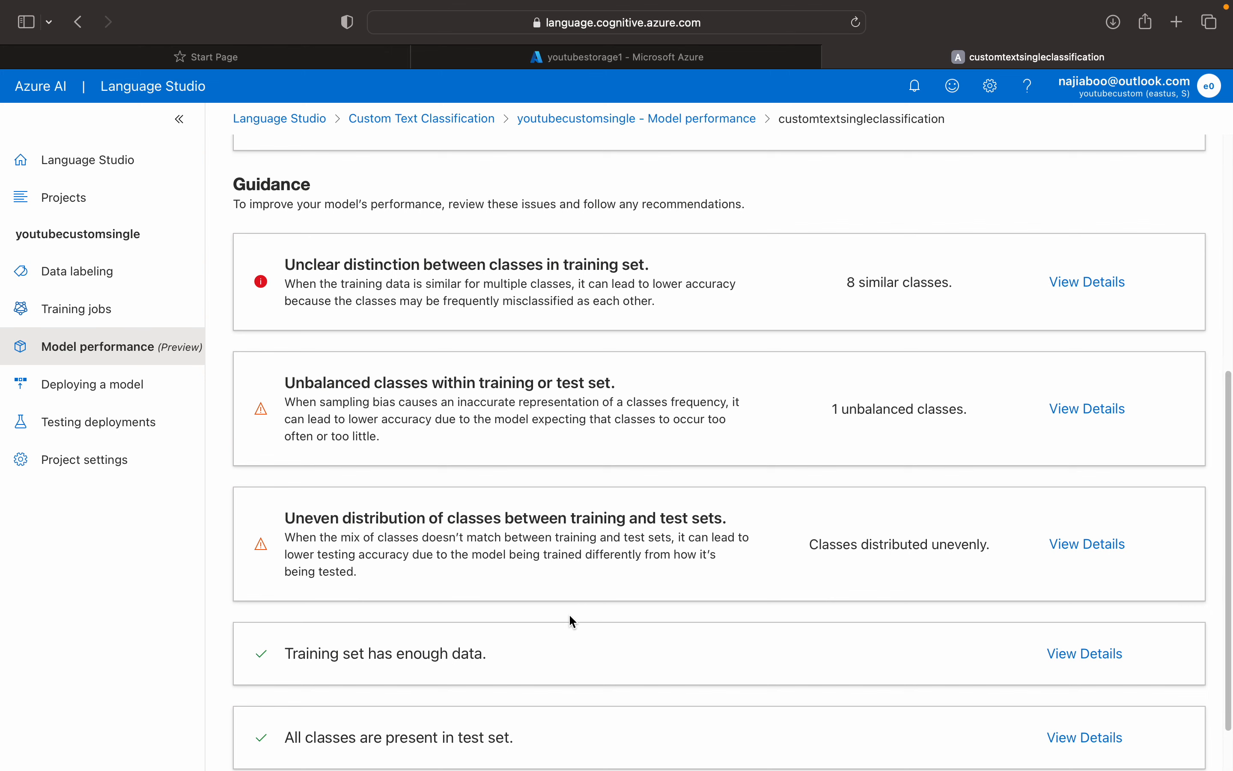
{"action": "scroll", "coordinate": [570, 616], "scroll_direction": "up", "scroll_amount": 9}
{"action": "scroll", "coordinate": [719, 451], "scroll_direction": "up", "scroll_amount": 7}
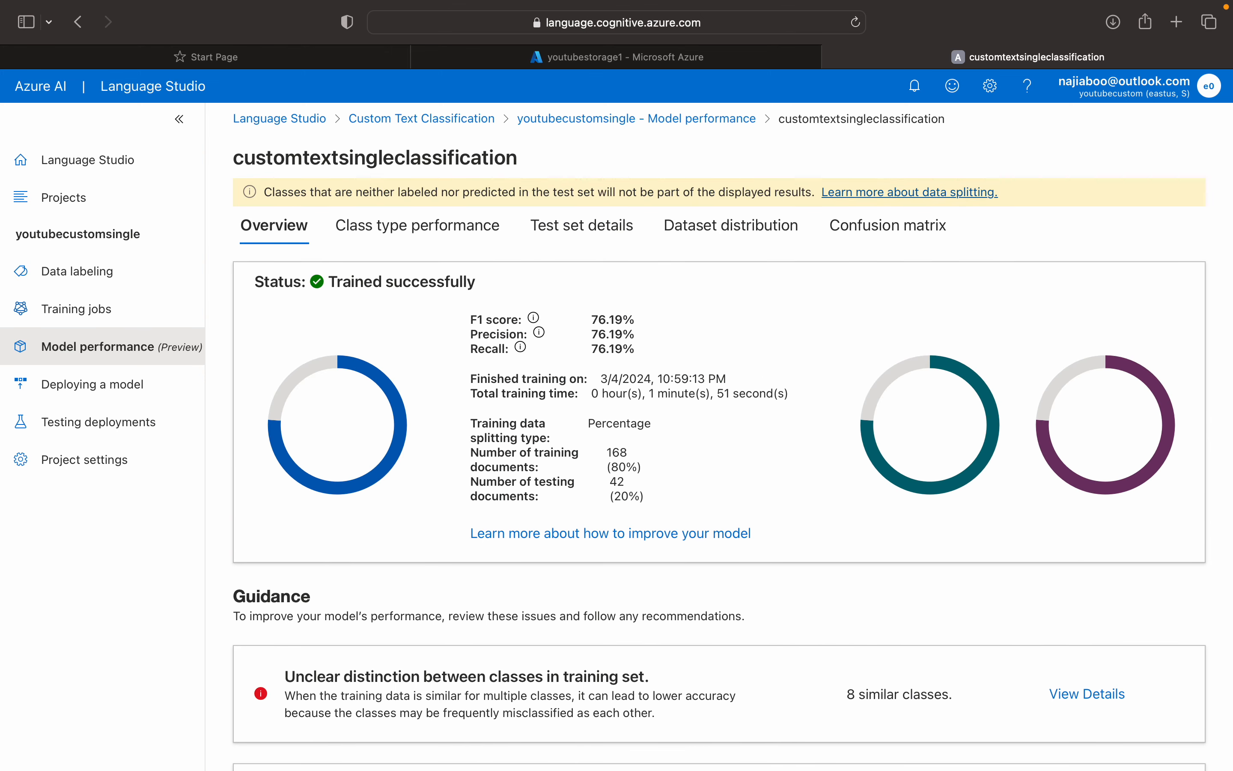
Examine the model's class type performance, test set details, dataset distribution and confusion matrix.
{"action": "left_click", "coordinate": [476, 230]}
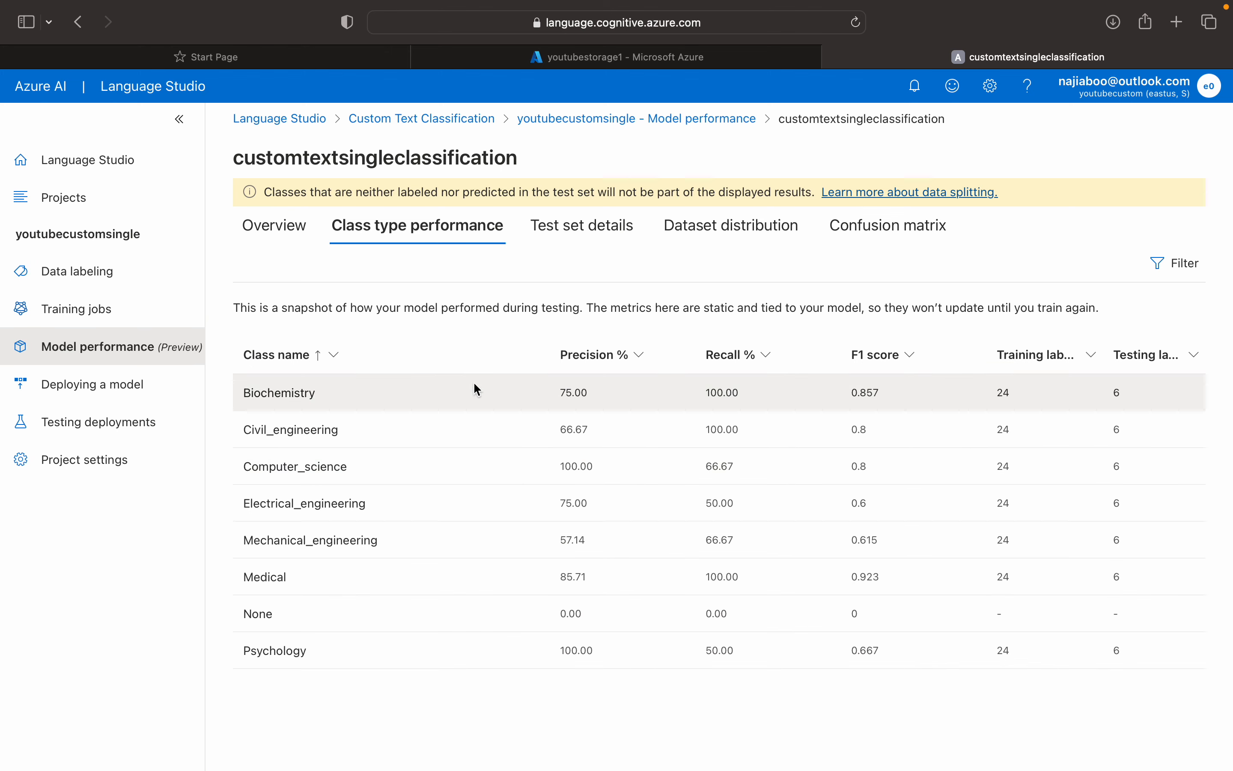
{"action": "left_click", "coordinate": [616, 231]}
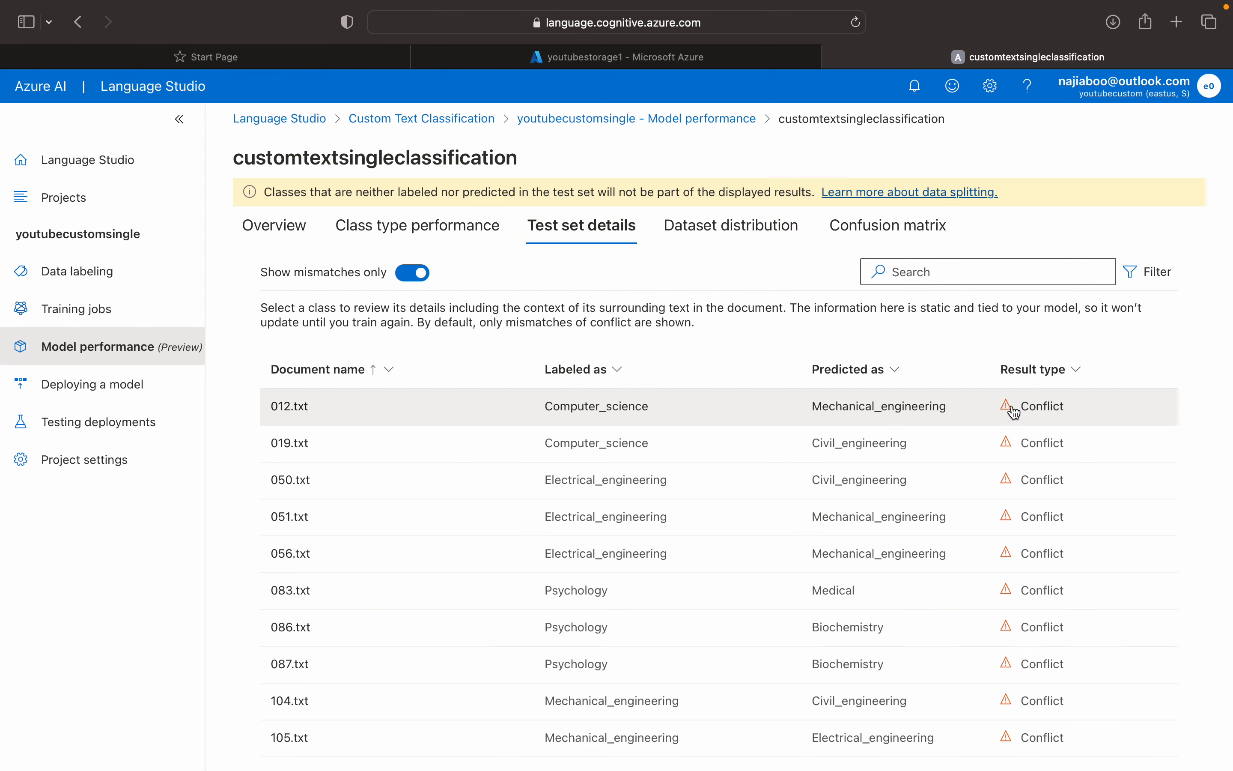
{"action": "left_click", "coordinate": [785, 229]}
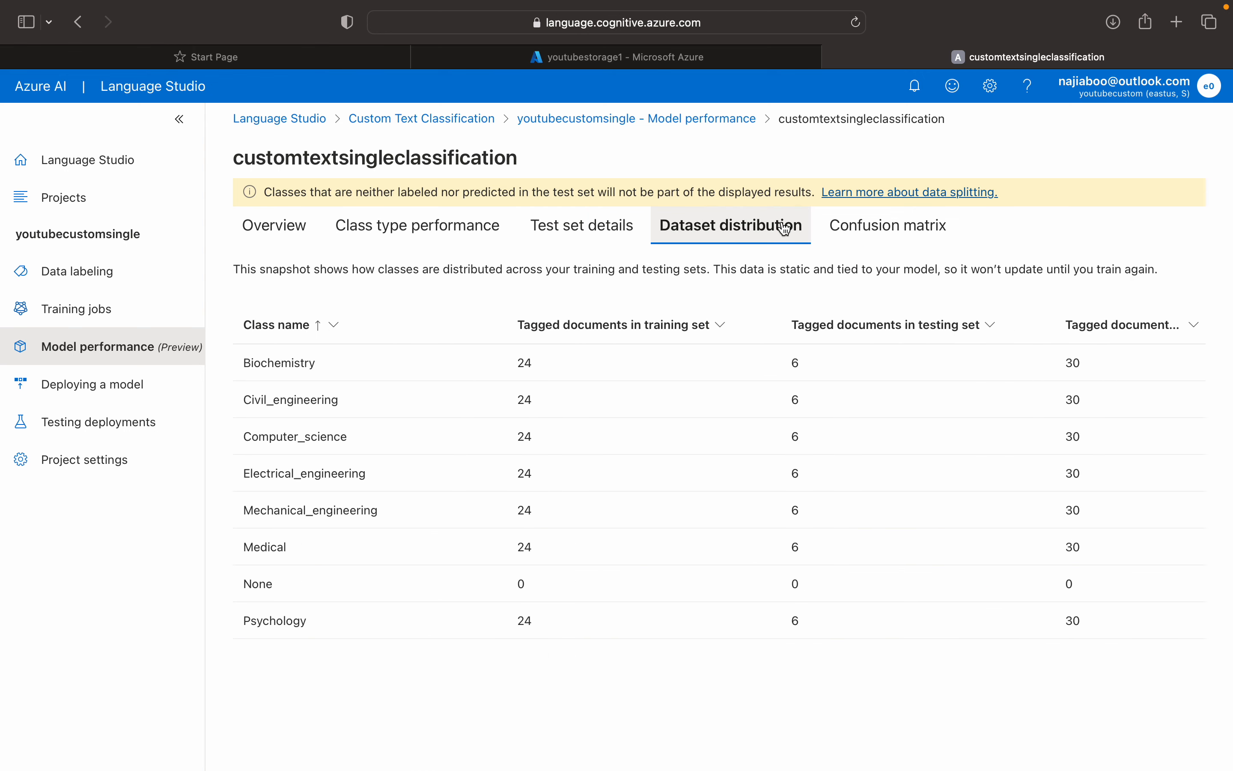
{"action": "left_click", "coordinate": [876, 242]}
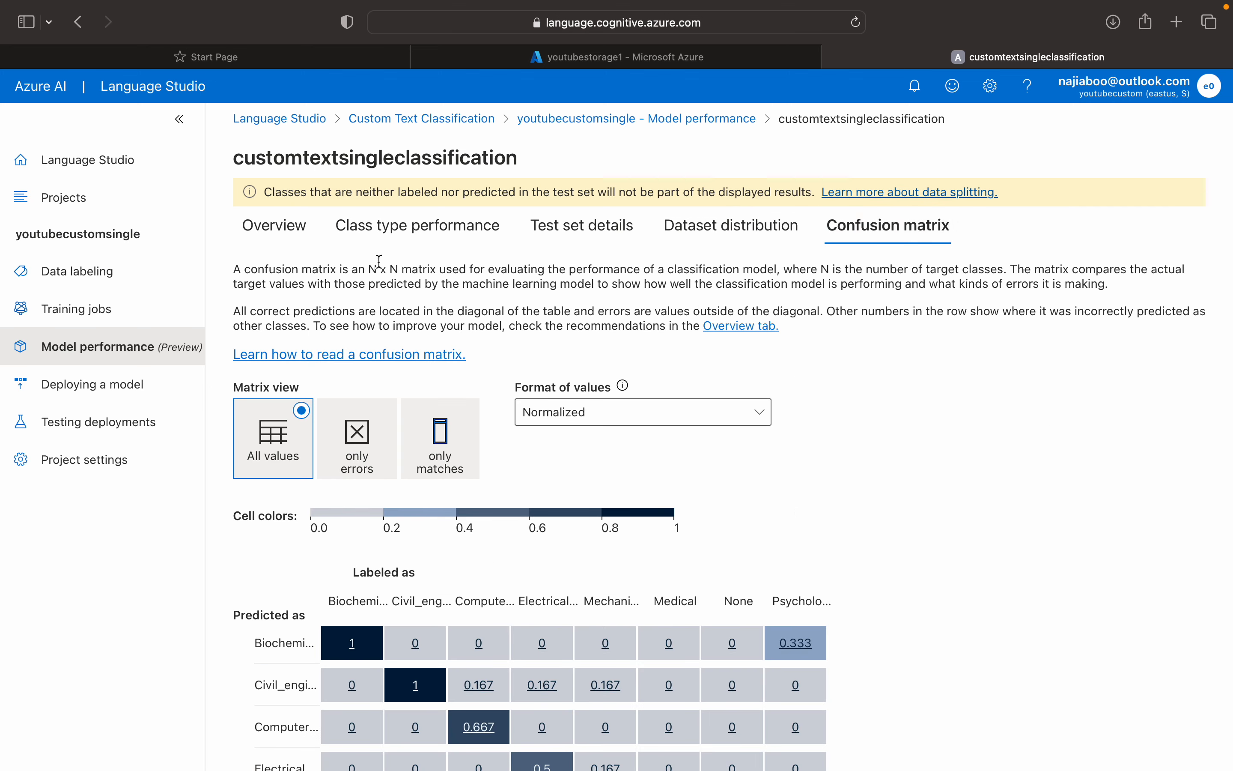
Start adding a deployment for the project and give it the new deployment name customsinglmodel.
{"action": "left_click", "coordinate": [301, 223]}
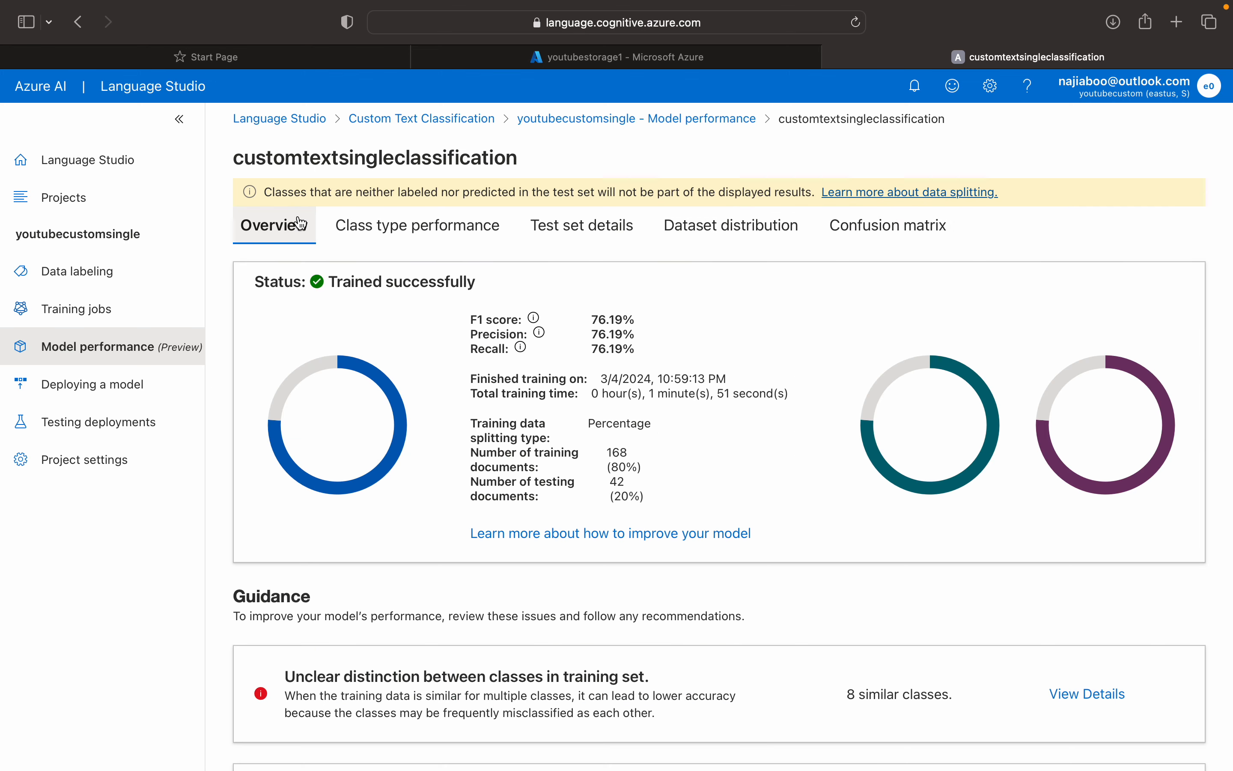
{"action": "left_click", "coordinate": [124, 393]}
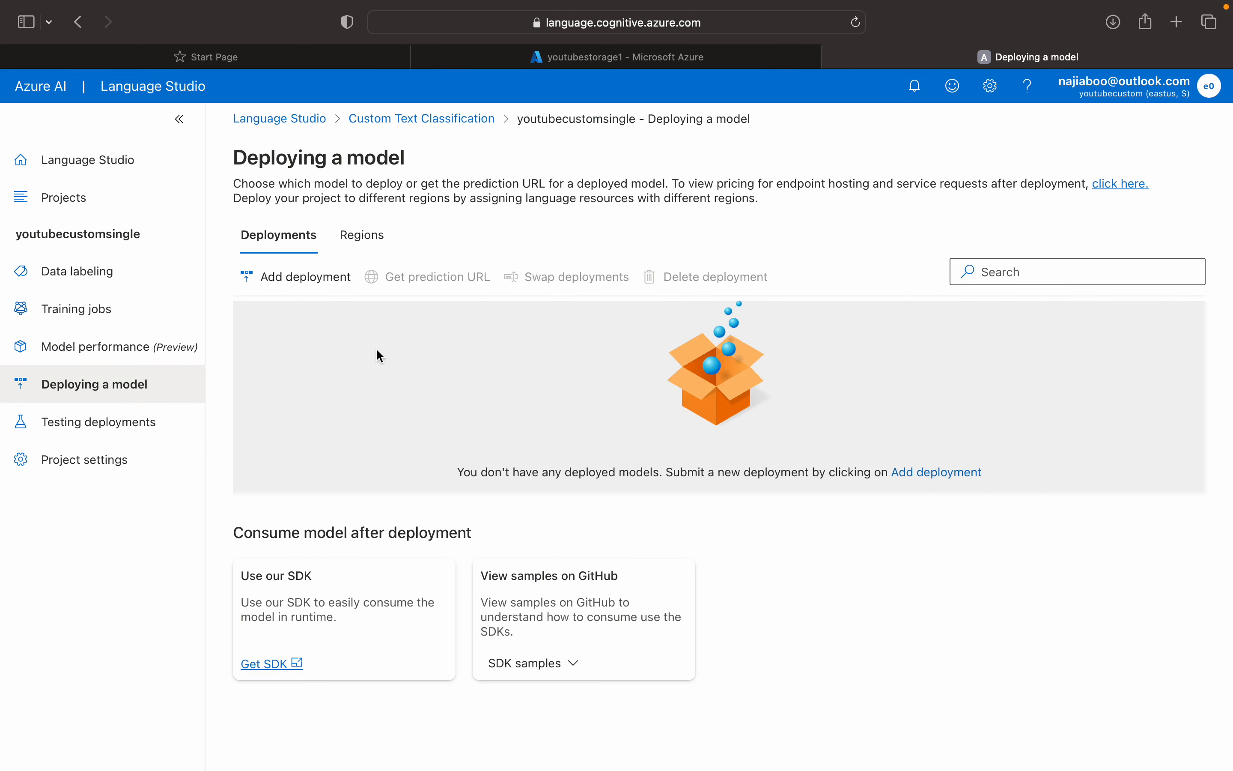
{"action": "left_click", "coordinate": [332, 293]}
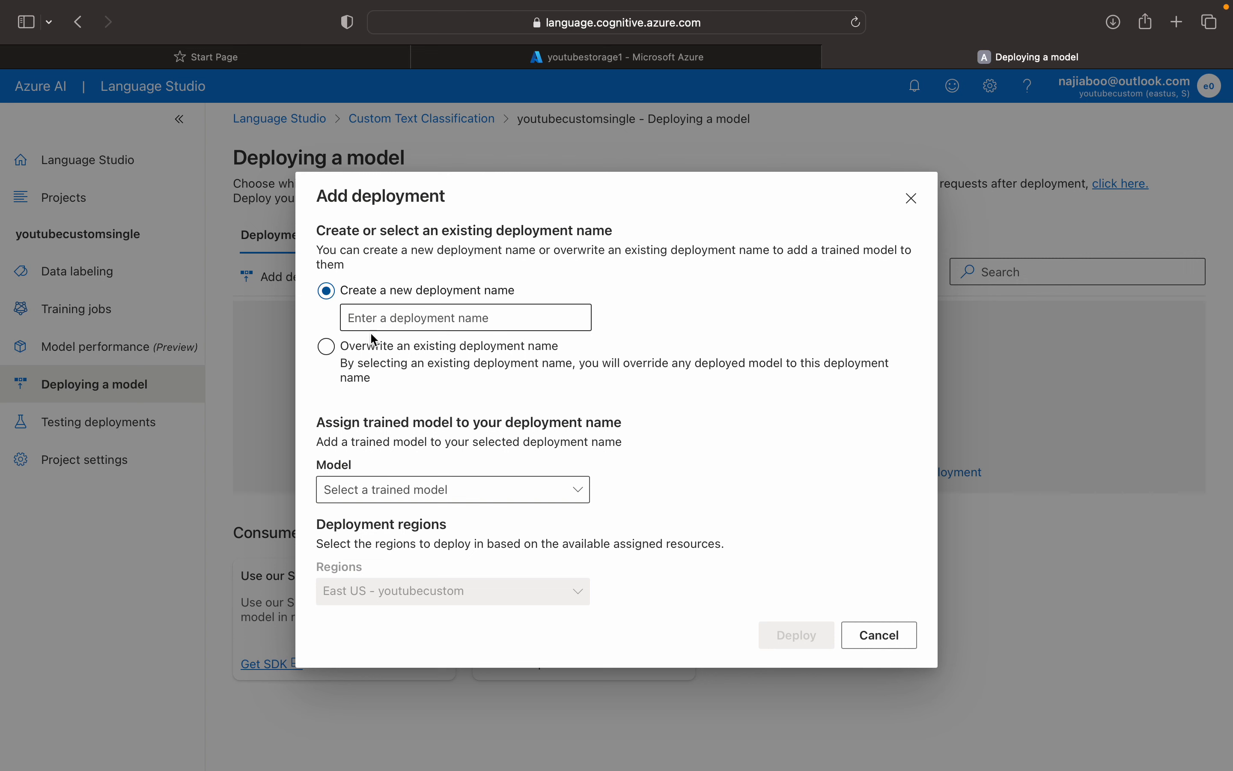
{"action": "left_click", "coordinate": [404, 316]}
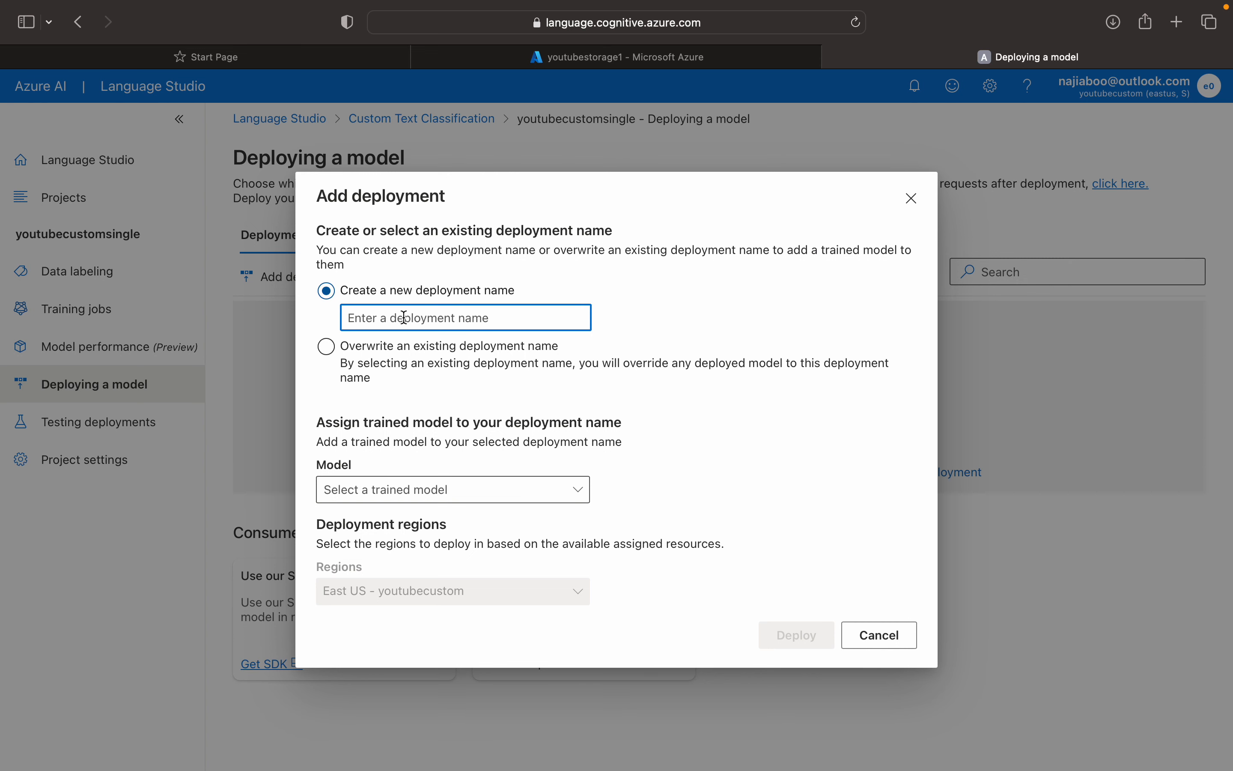
{"action": "type", "text": "customsingledoc"}
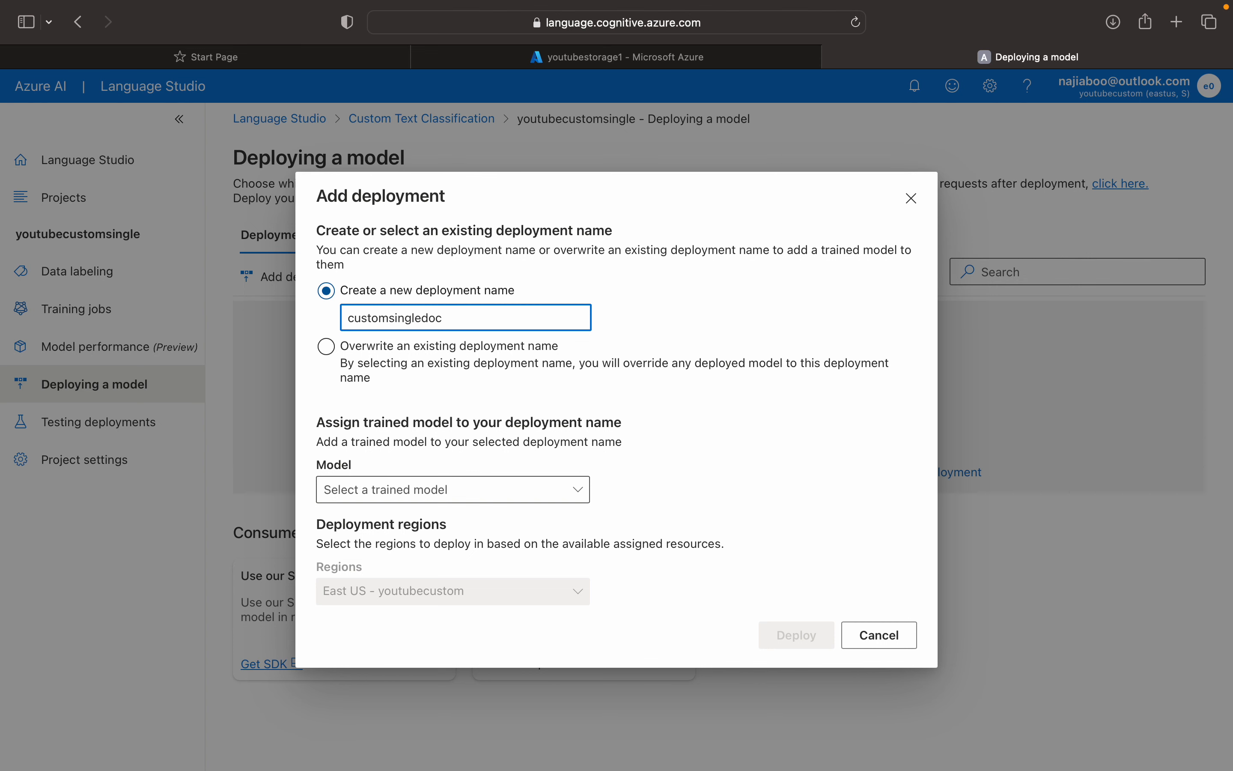
{"action": "key", "text": "BackSpace"}
{"action": "key", "text": "BackSpace"}
{"action": "key", "text": "BackSpace"}
{"action": "key", "text": "BackSpace"}
{"action": "type", "text": "model"}
Assign the trained model customtextsingleclassification to the new deployment name and deploy it.
{"action": "left_click", "coordinate": [504, 488]}
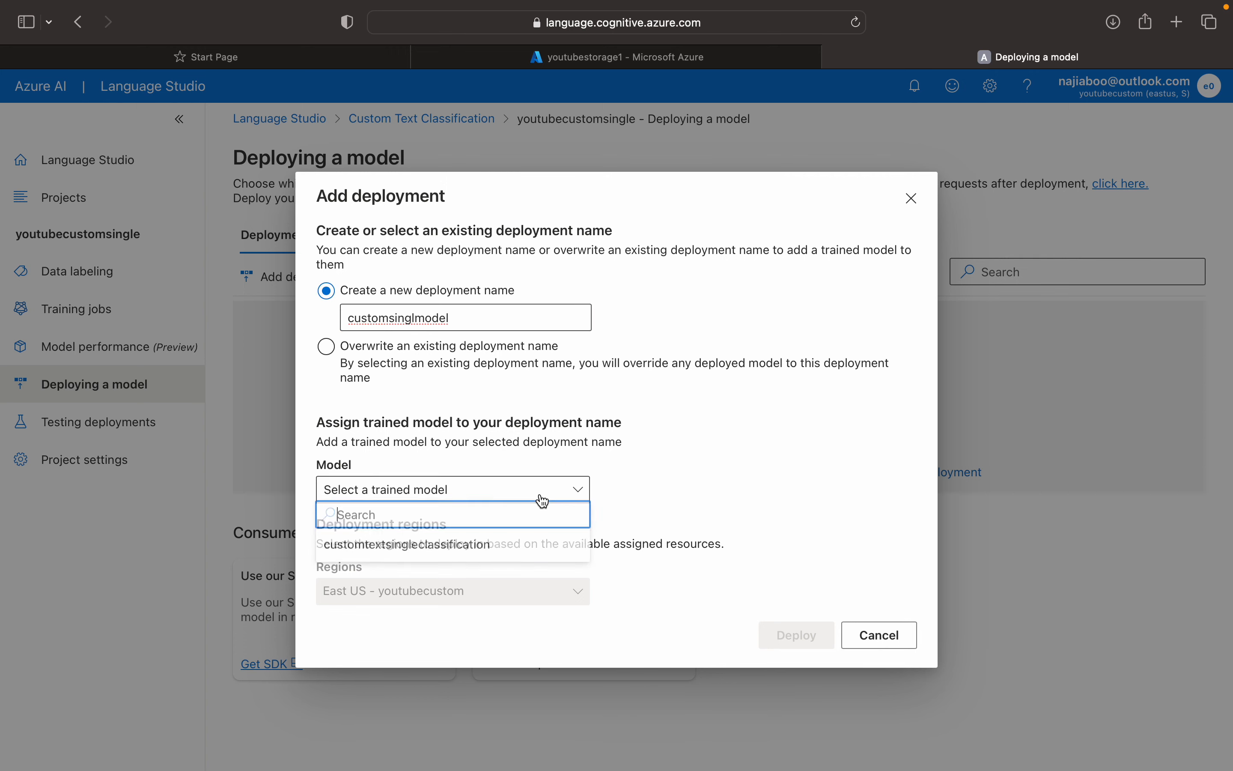
{"action": "left_click", "coordinate": [520, 537]}
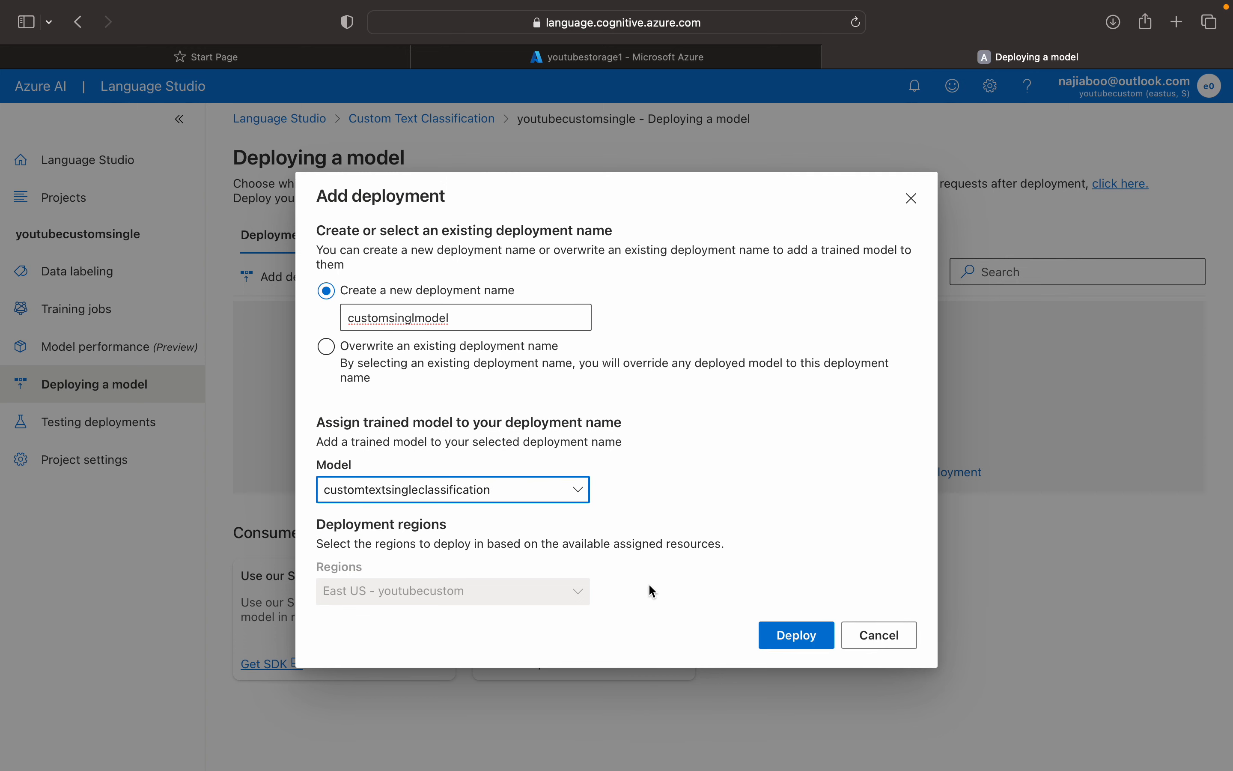
{"action": "left_click", "coordinate": [795, 639]}
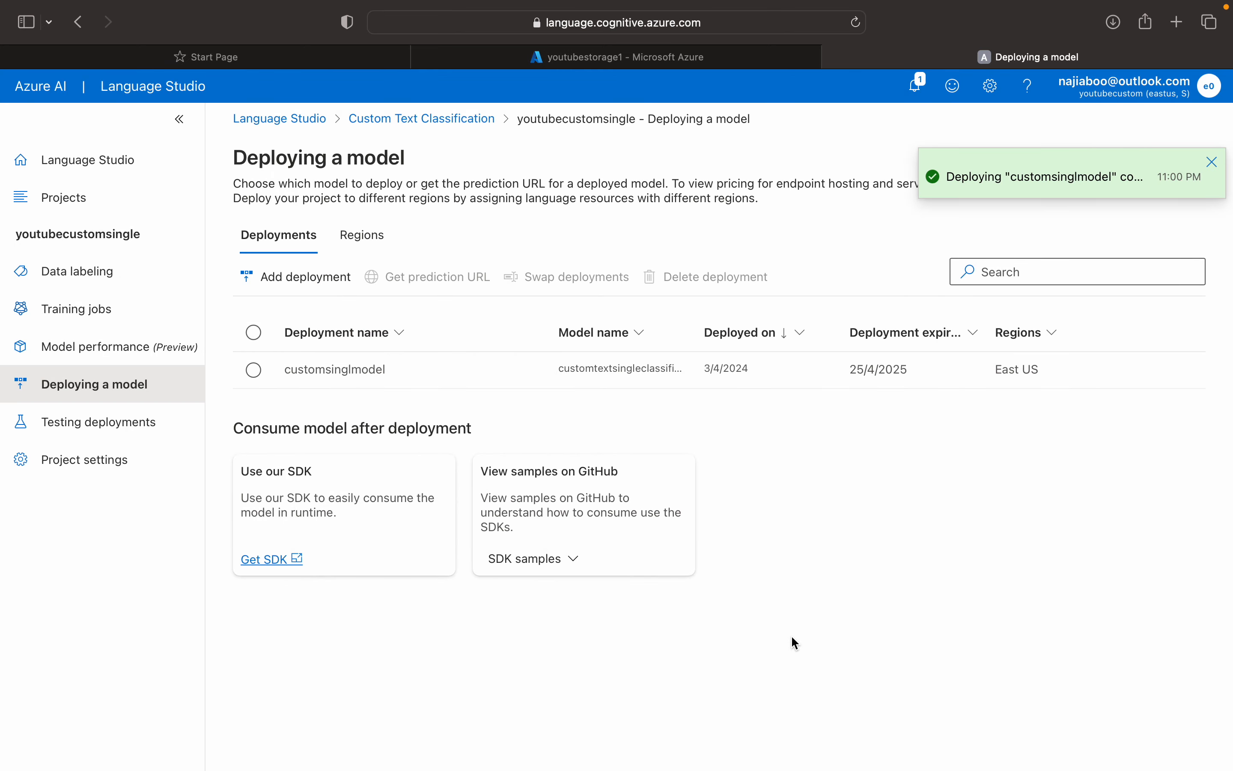
Set up a deployment test with the customsinglmodel deployment and upload 001.txt as the sample text.
{"action": "left_click", "coordinate": [152, 426]}
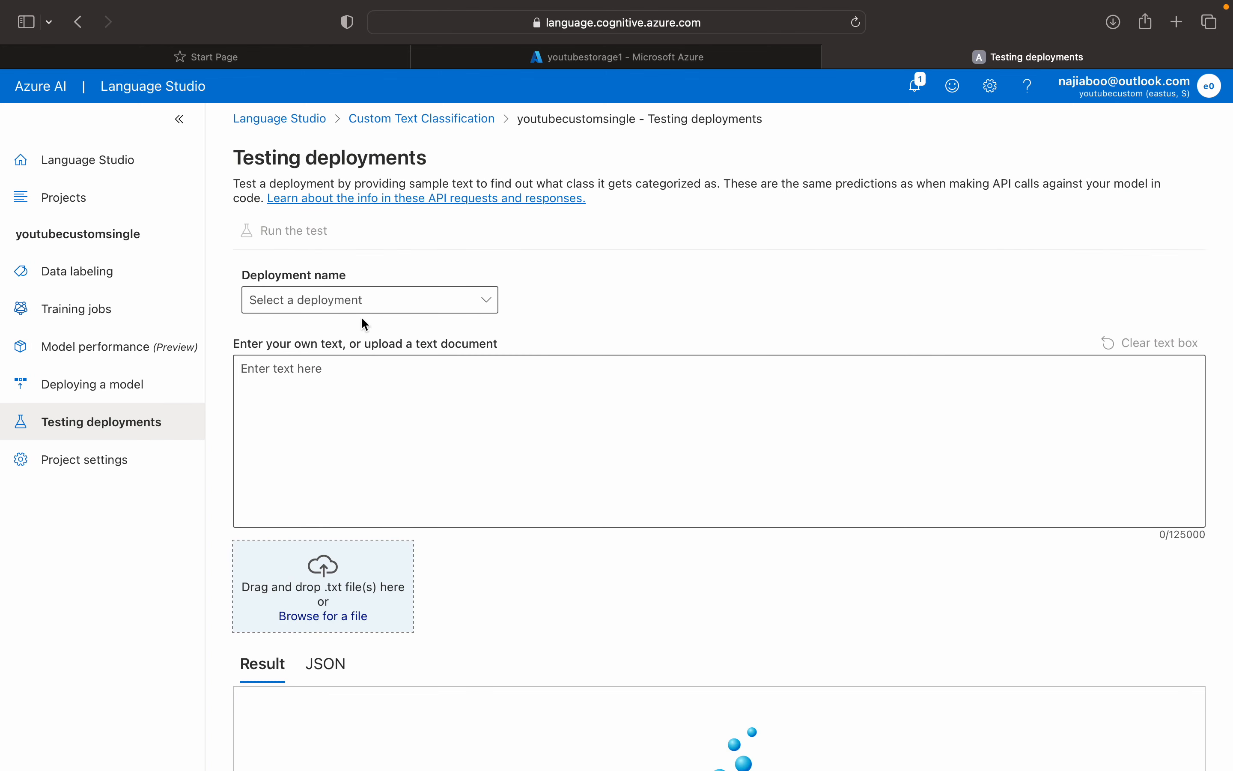
{"action": "left_click", "coordinate": [394, 301]}
{"action": "left_click", "coordinate": [376, 354]}
{"action": "left_click", "coordinate": [376, 413]}
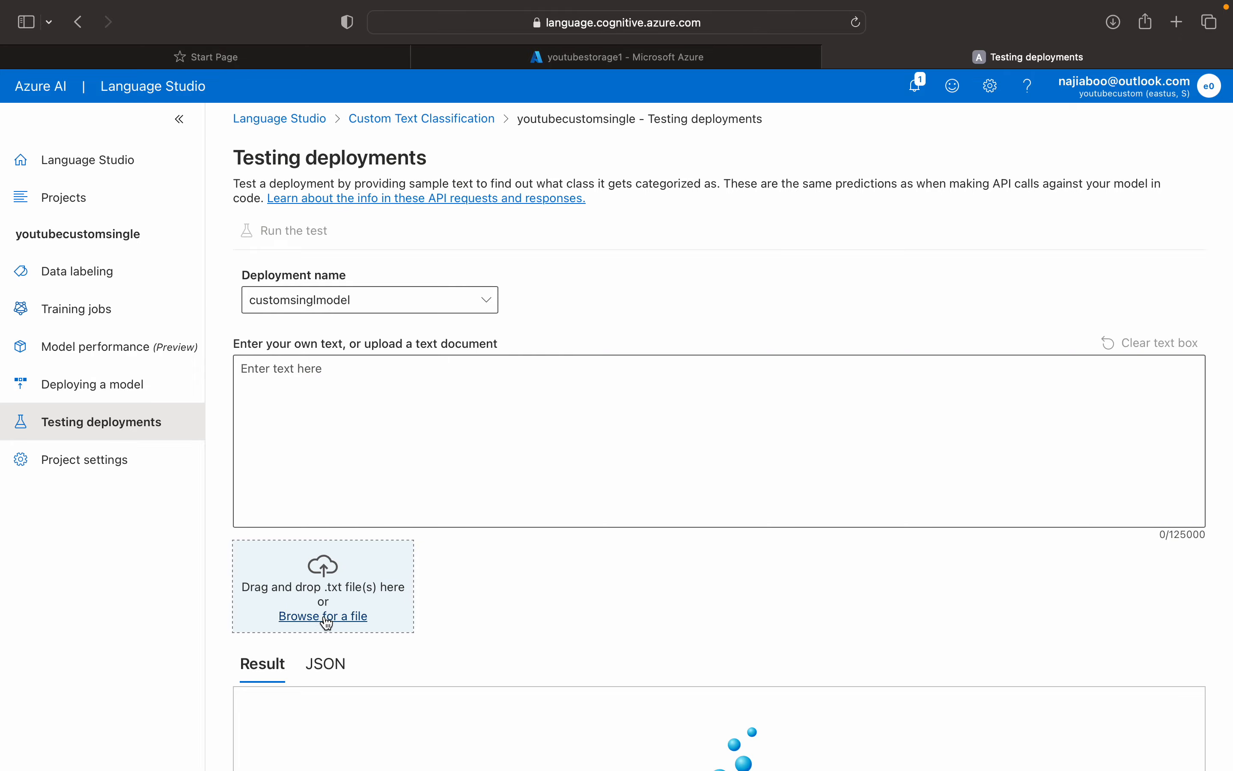
{"action": "left_click", "coordinate": [327, 617]}
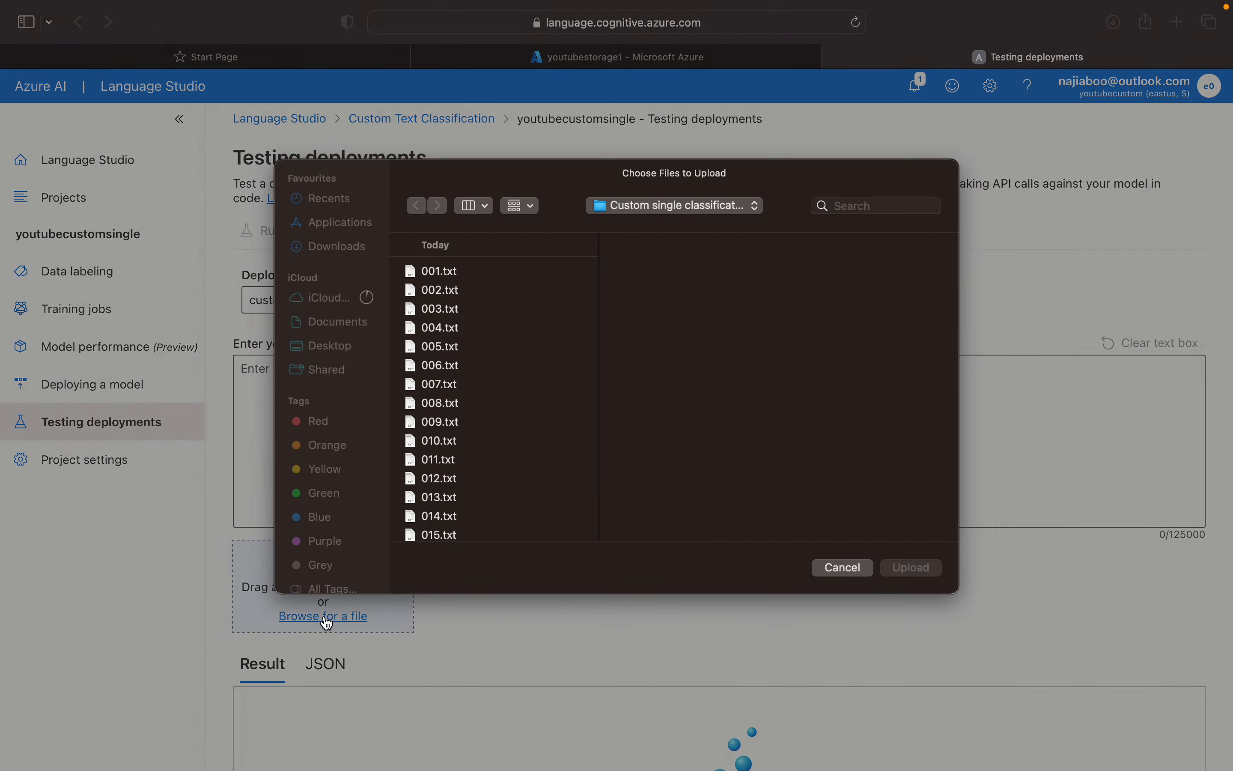
{"action": "left_click", "coordinate": [456, 287]}
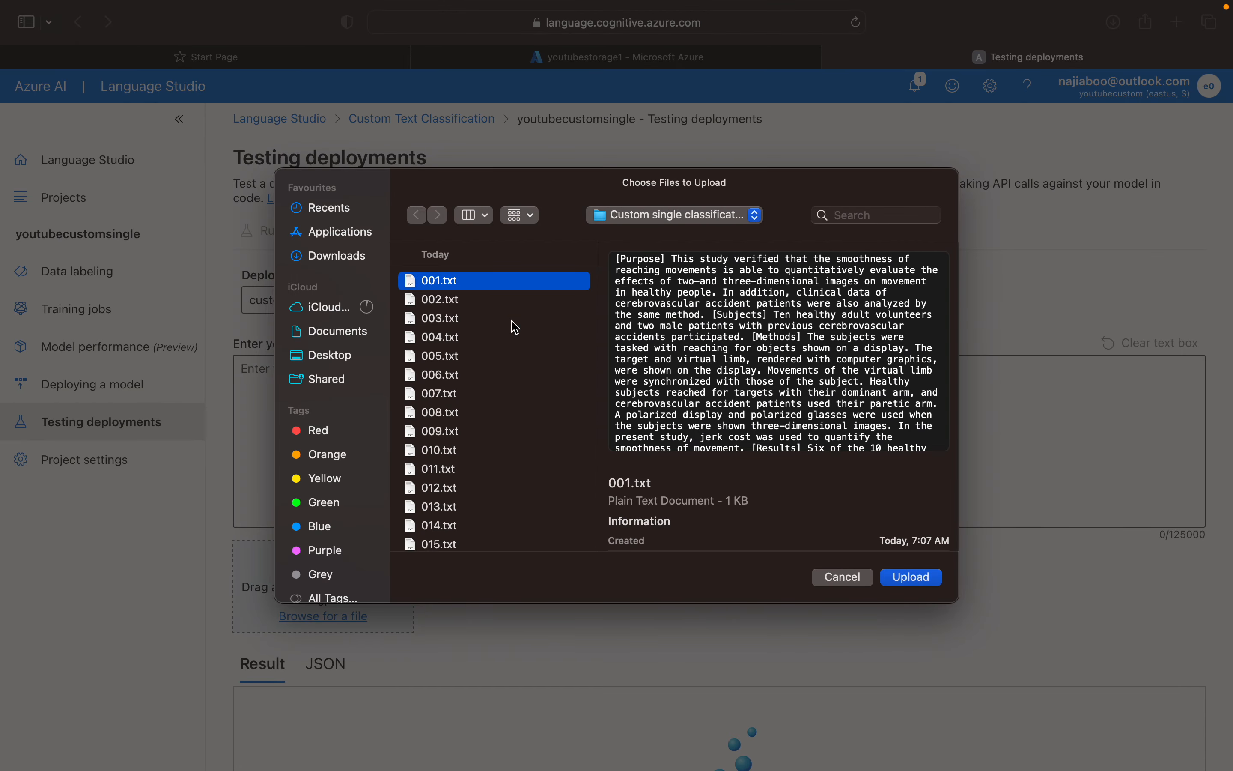
{"action": "left_click", "coordinate": [915, 579]}
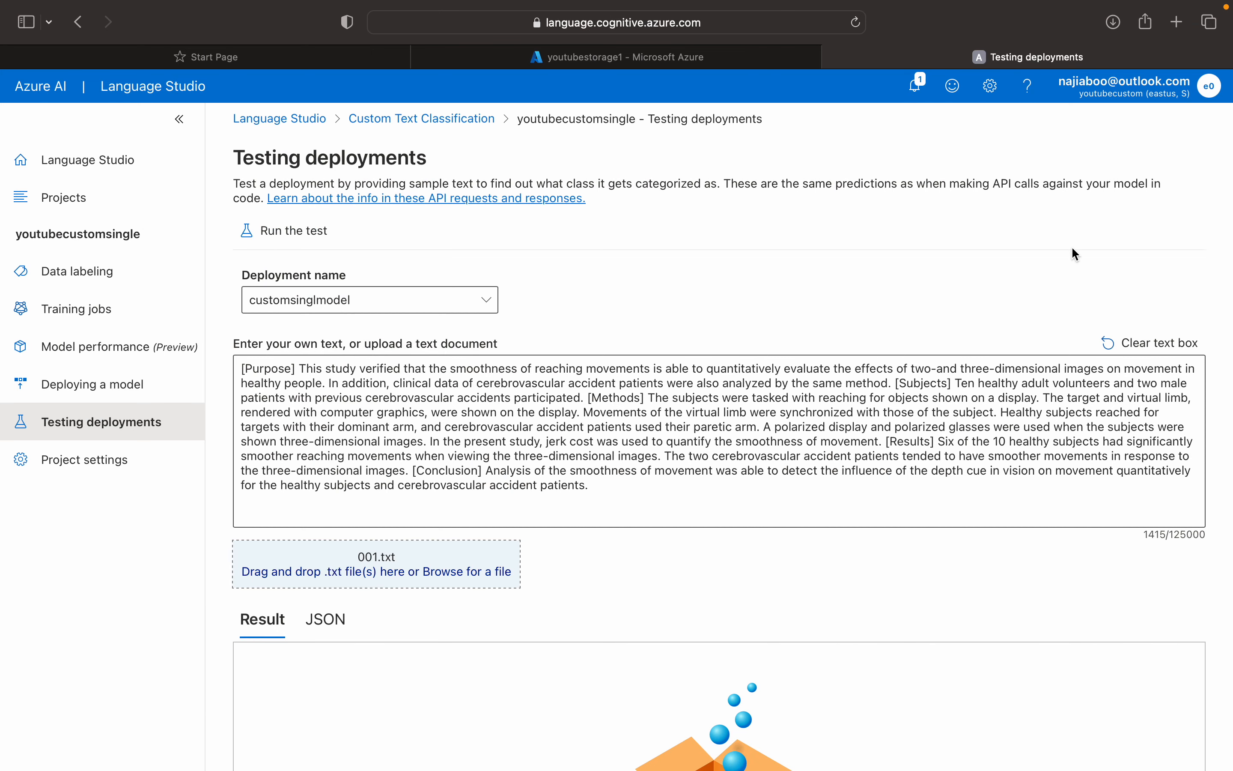
Run the test on the uploaded document and review the predicted class and its confidence.
{"action": "scroll", "coordinate": [1073, 250], "scroll_direction": "down", "scroll_amount": 5}
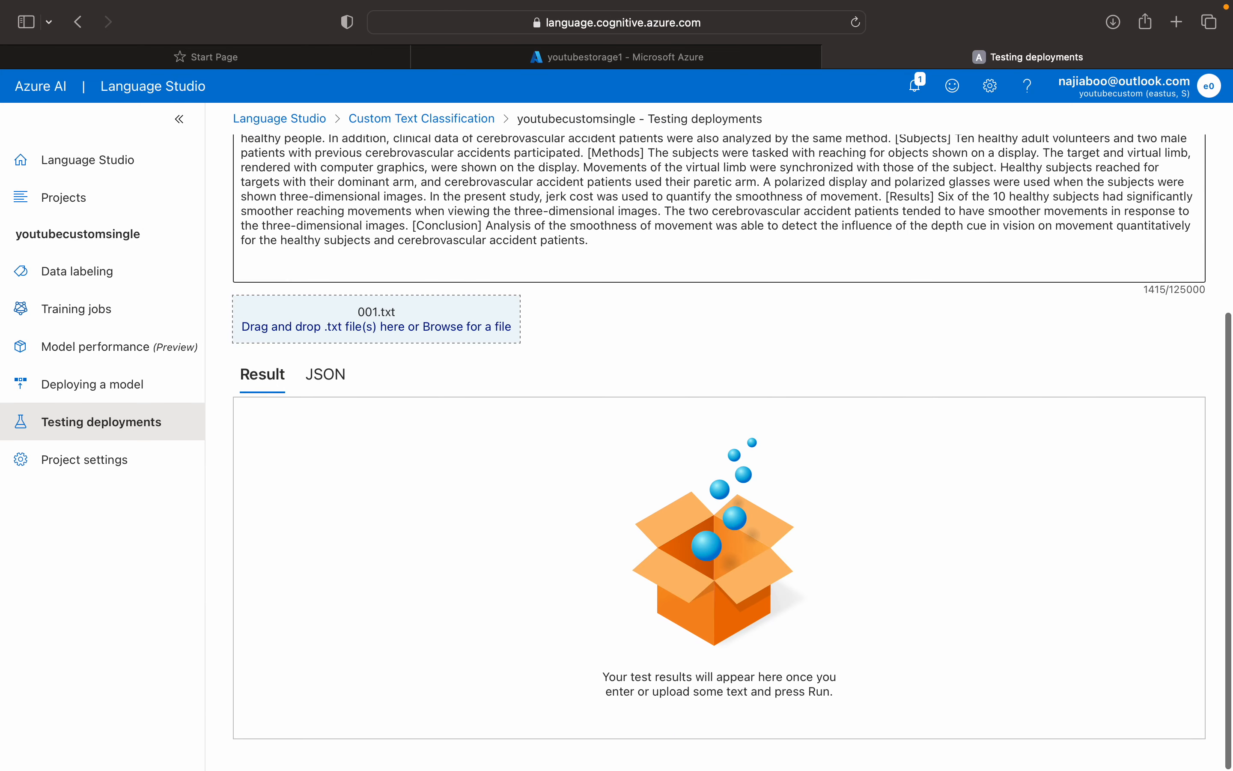
{"action": "scroll", "coordinate": [718, 452], "scroll_direction": "up", "scroll_amount": 5}
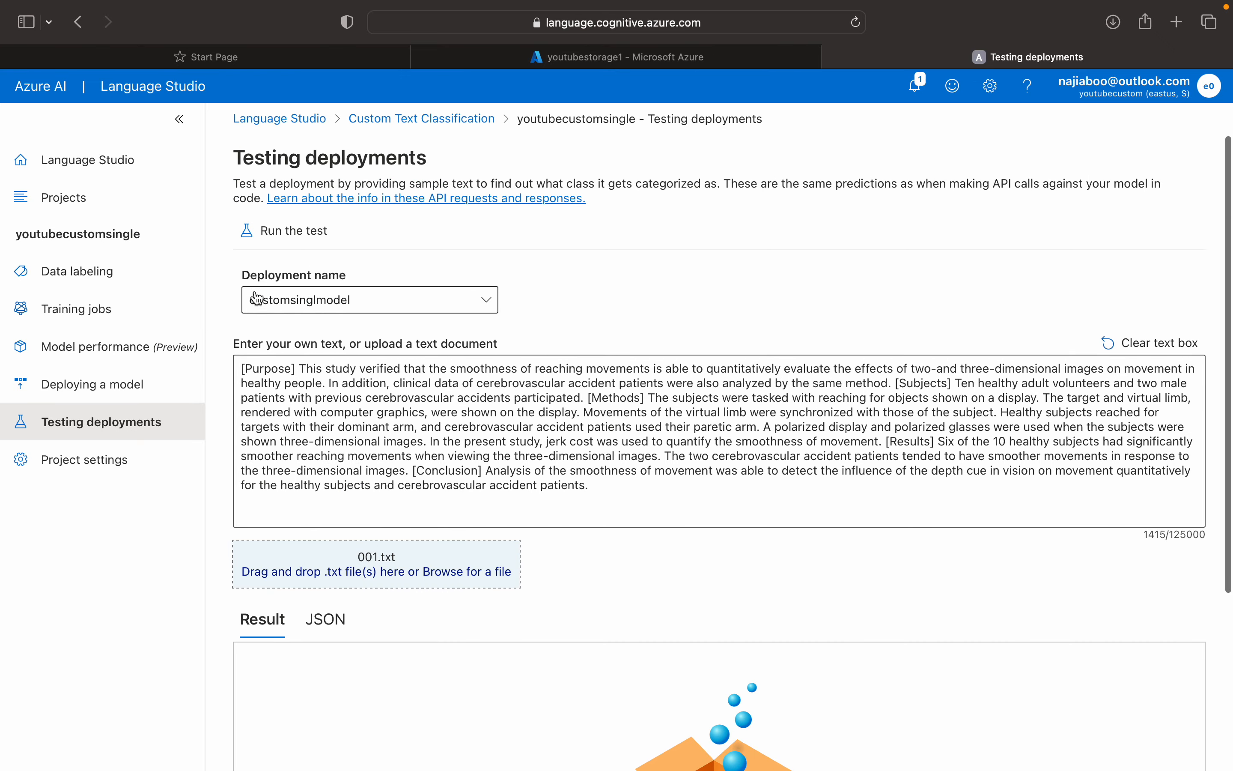
{"action": "left_click", "coordinate": [279, 231]}
{"action": "scroll", "coordinate": [286, 235], "scroll_direction": "down", "scroll_amount": 5}
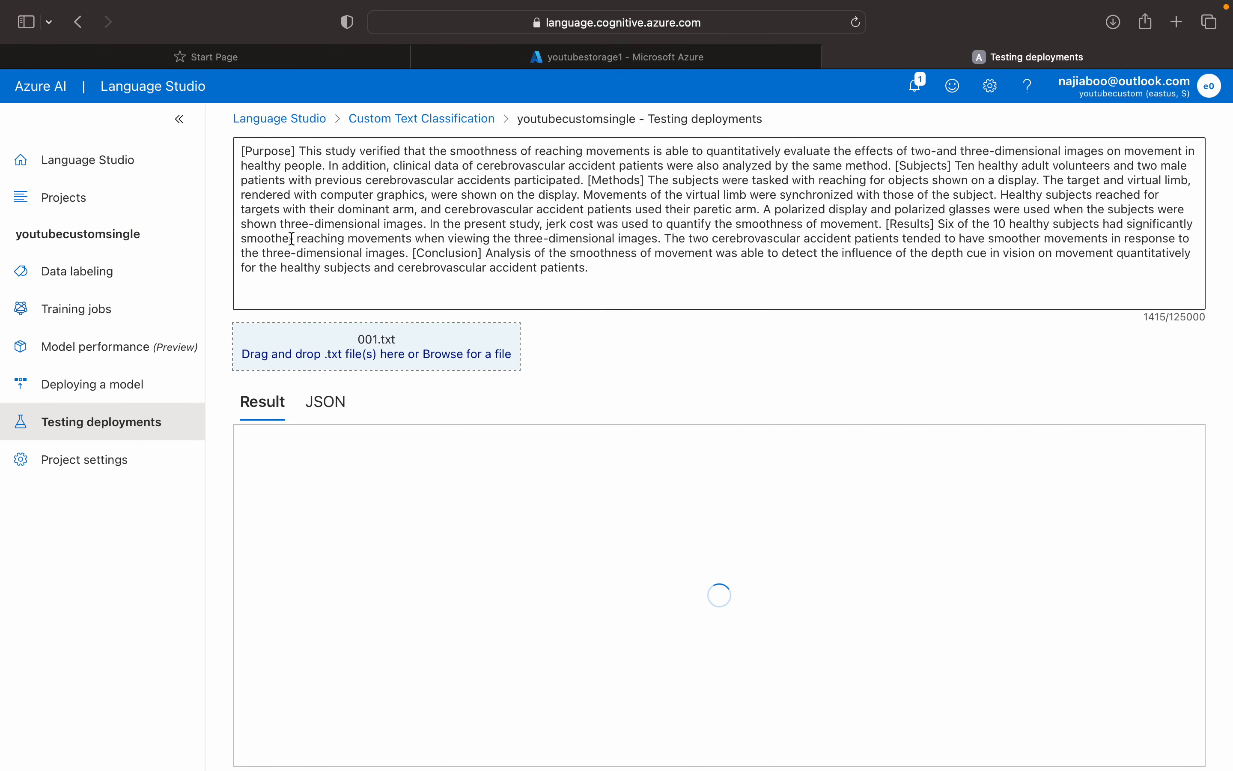
{"action": "scroll", "coordinate": [709, 320], "scroll_direction": "up", "scroll_amount": 5}
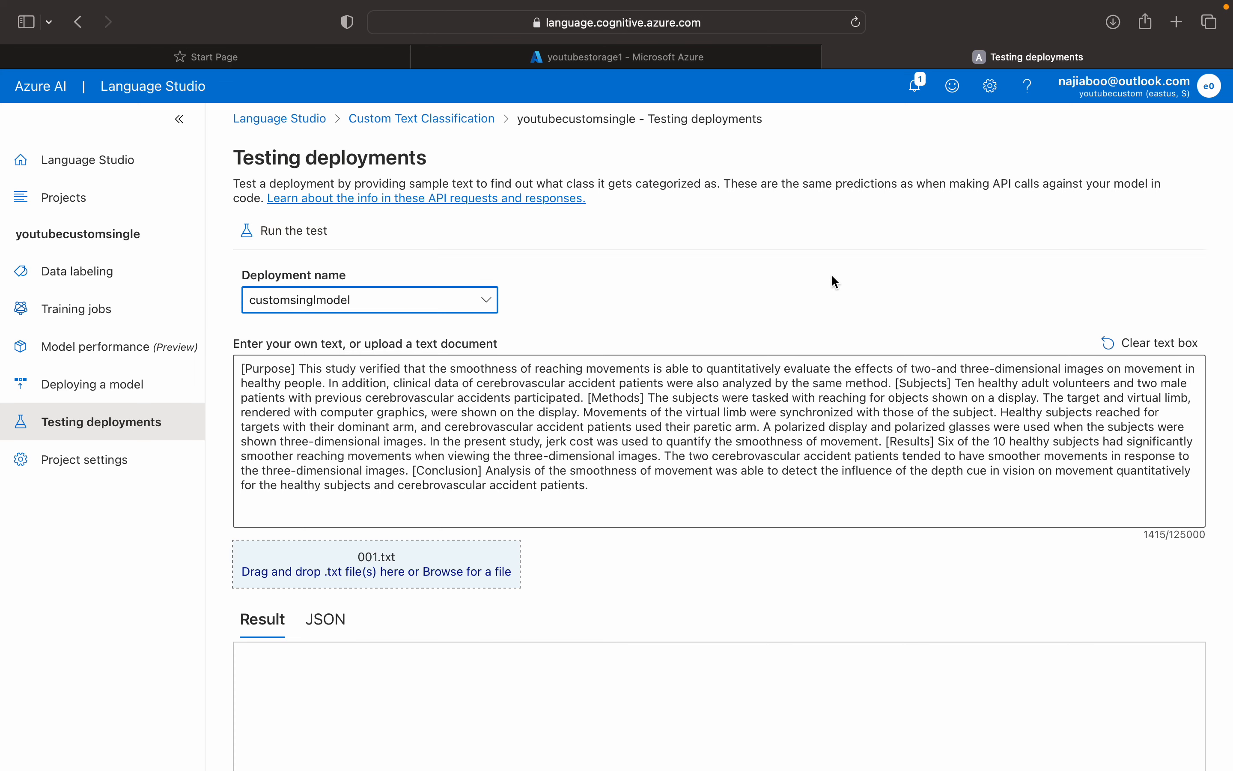
{"action": "scroll", "coordinate": [834, 278], "scroll_direction": "down", "scroll_amount": 4}
{"action": "scroll", "coordinate": [732, 452], "scroll_direction": "down", "scroll_amount": 4}
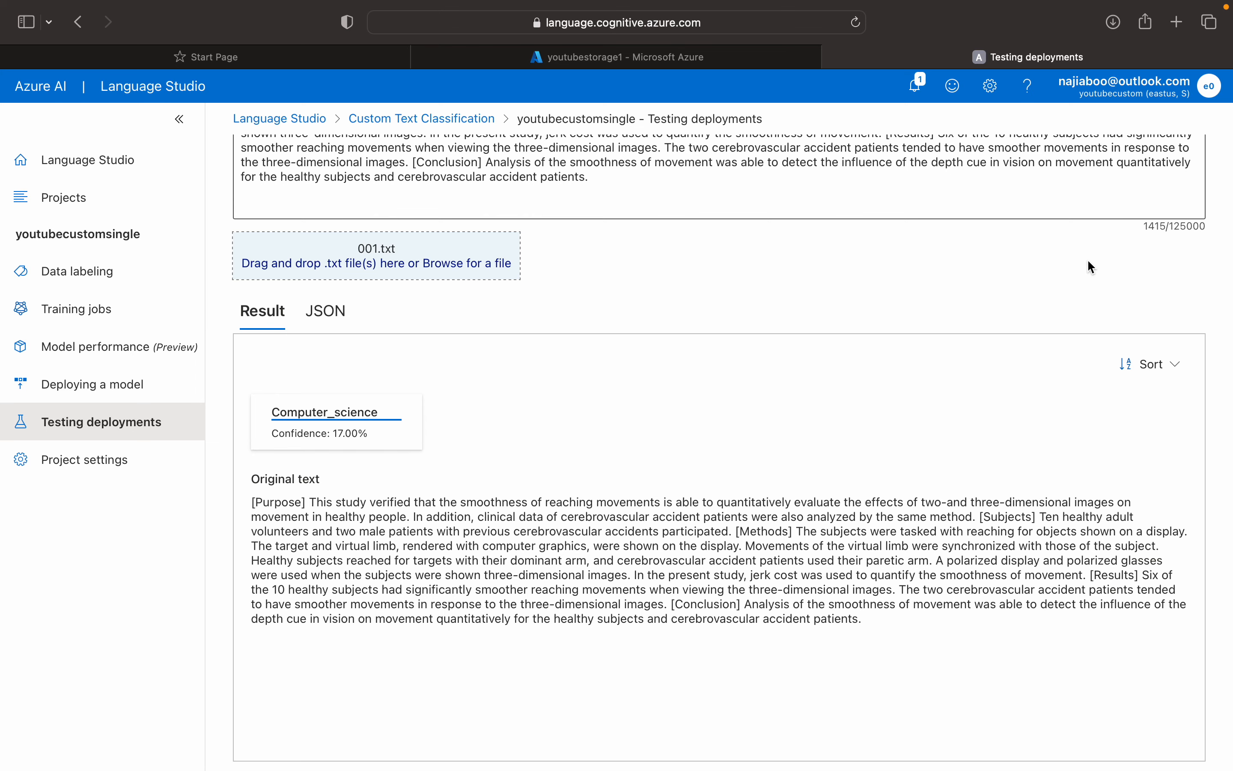
{"action": "scroll", "coordinate": [1092, 267], "scroll_direction": "up", "scroll_amount": 6}
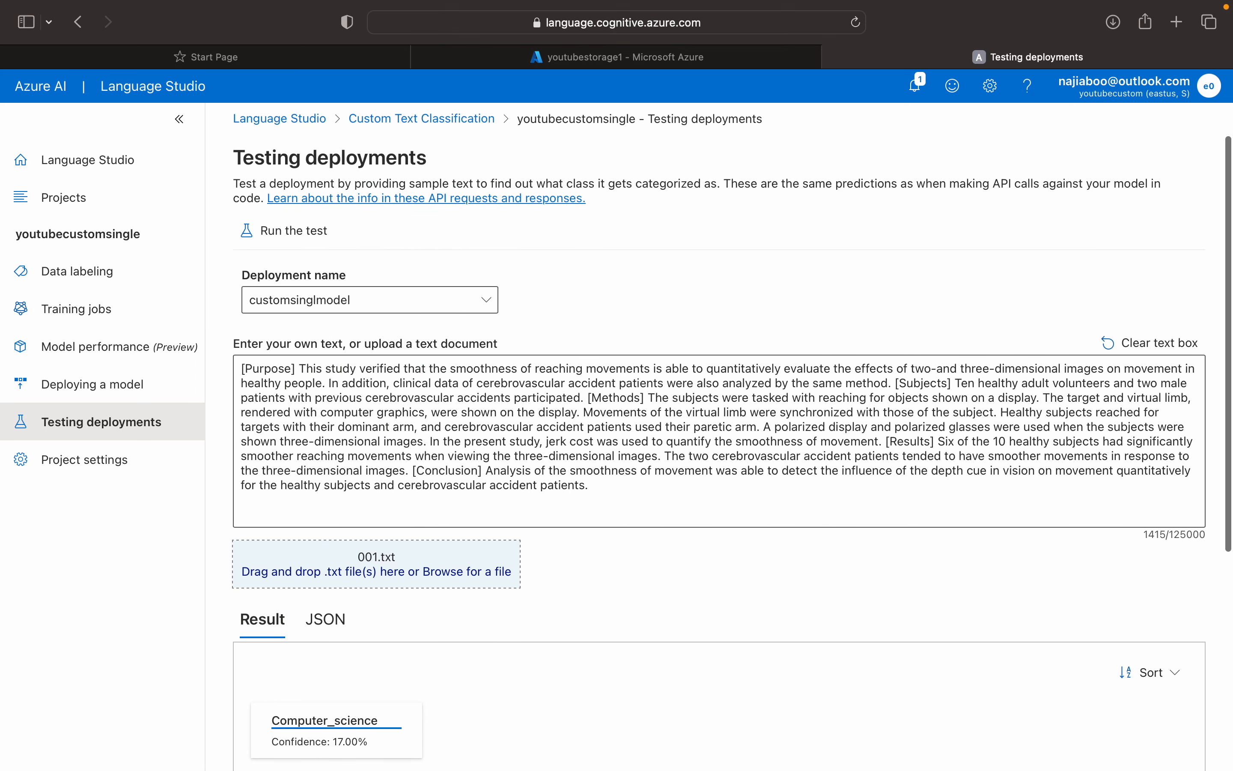
Review the project's settings, including the None score threshold, language and Azure Language resource sections.
{"action": "left_click", "coordinate": [112, 475]}
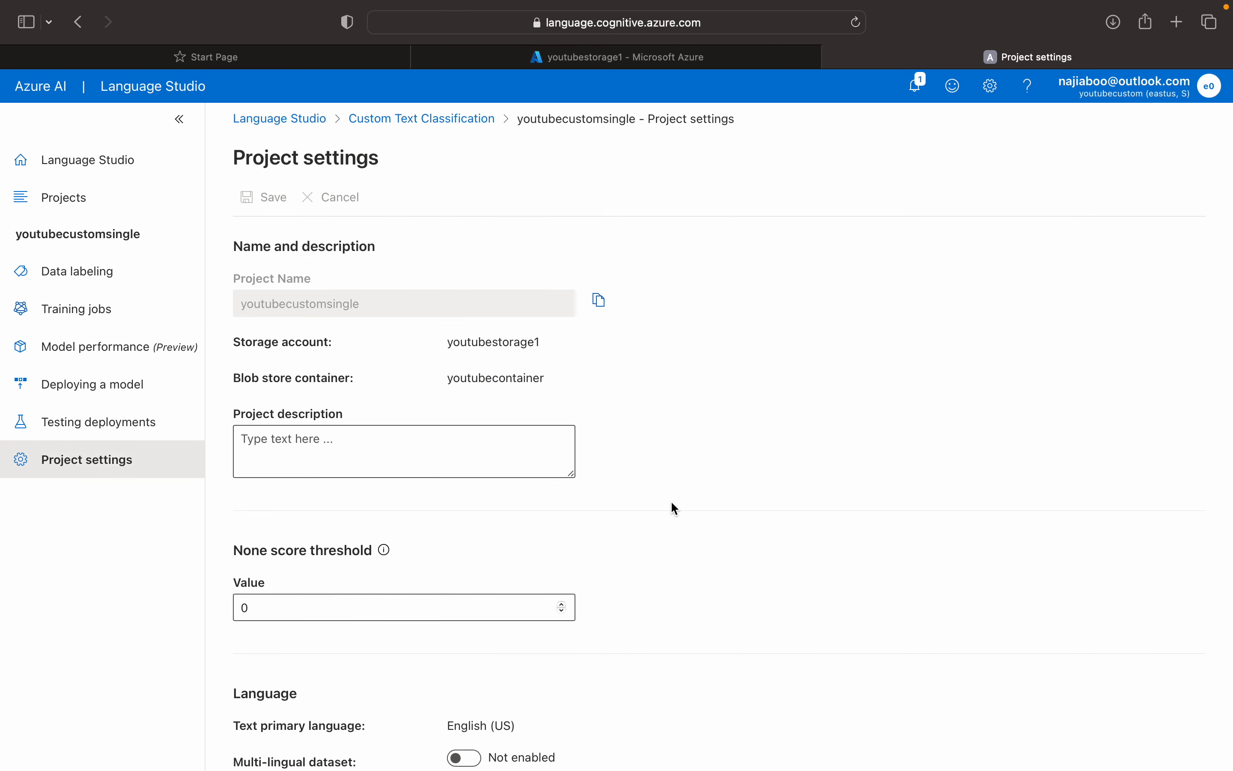
{"action": "scroll", "coordinate": [675, 508], "scroll_direction": "down", "scroll_amount": 5}
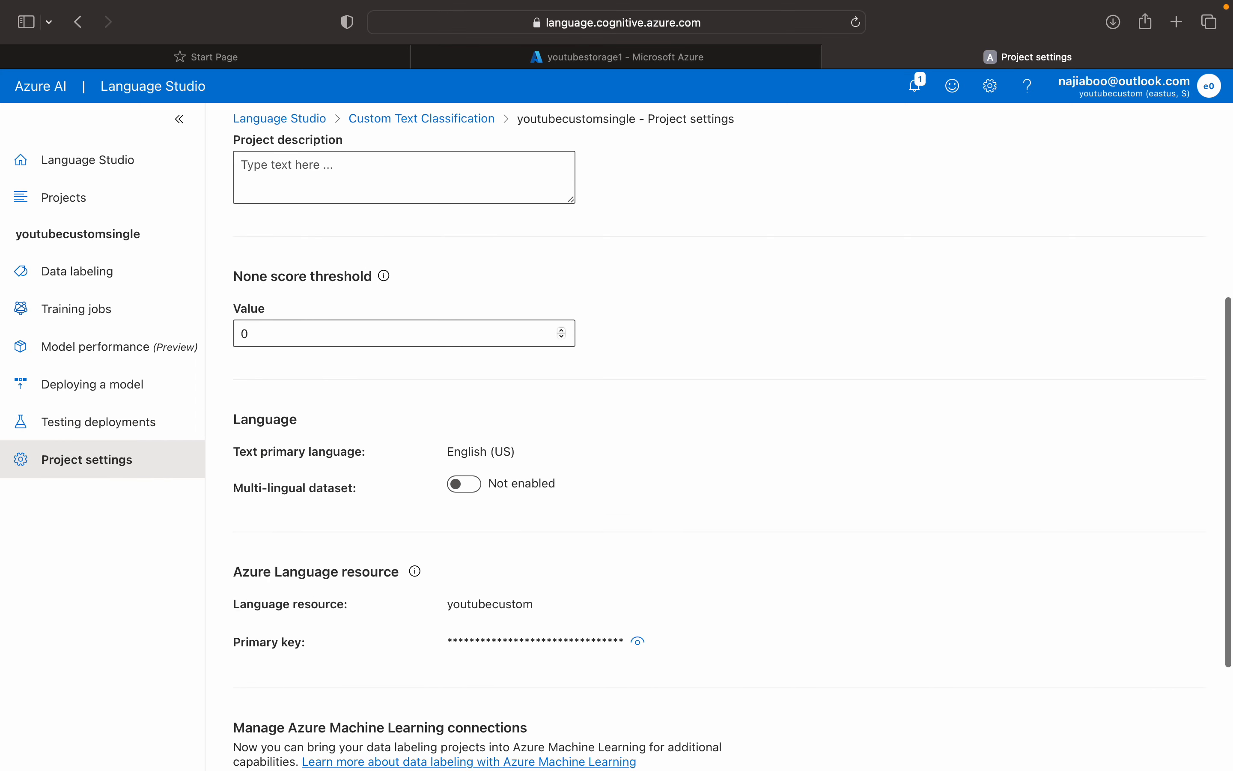
{"action": "scroll", "coordinate": [732, 452], "scroll_direction": "up", "scroll_amount": 5}
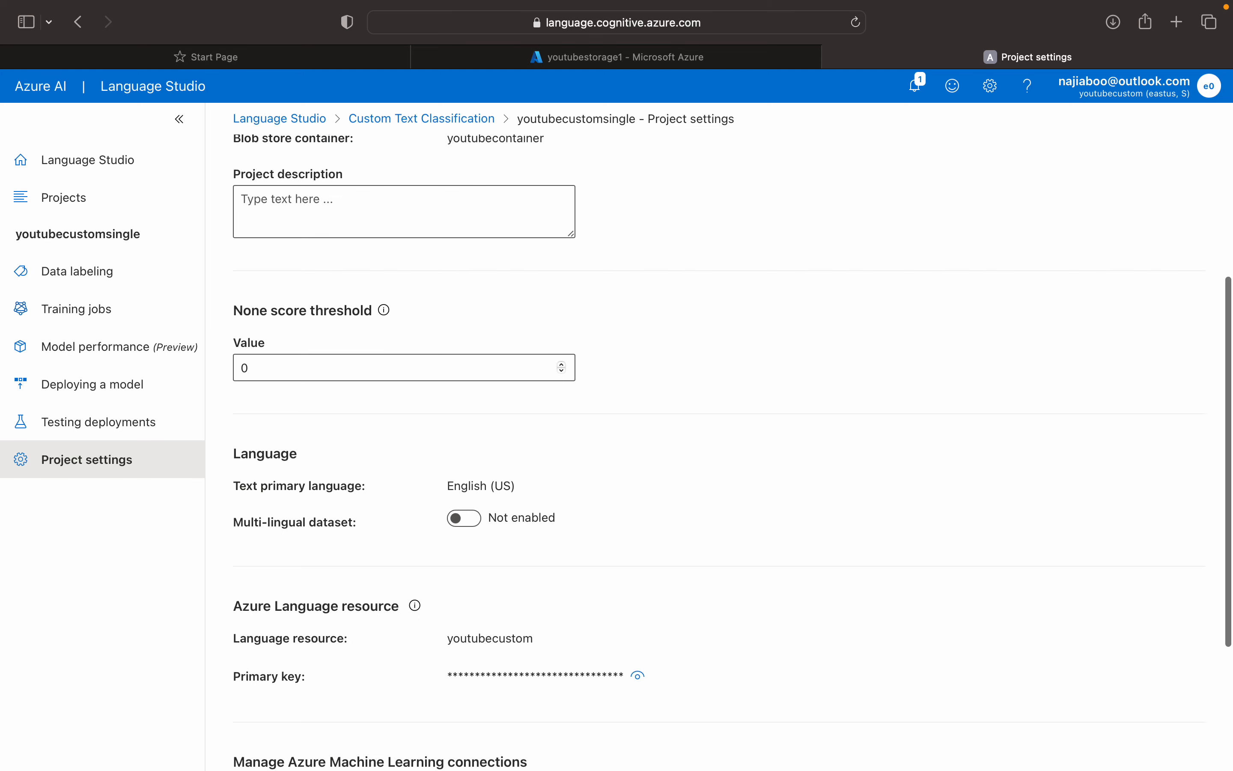